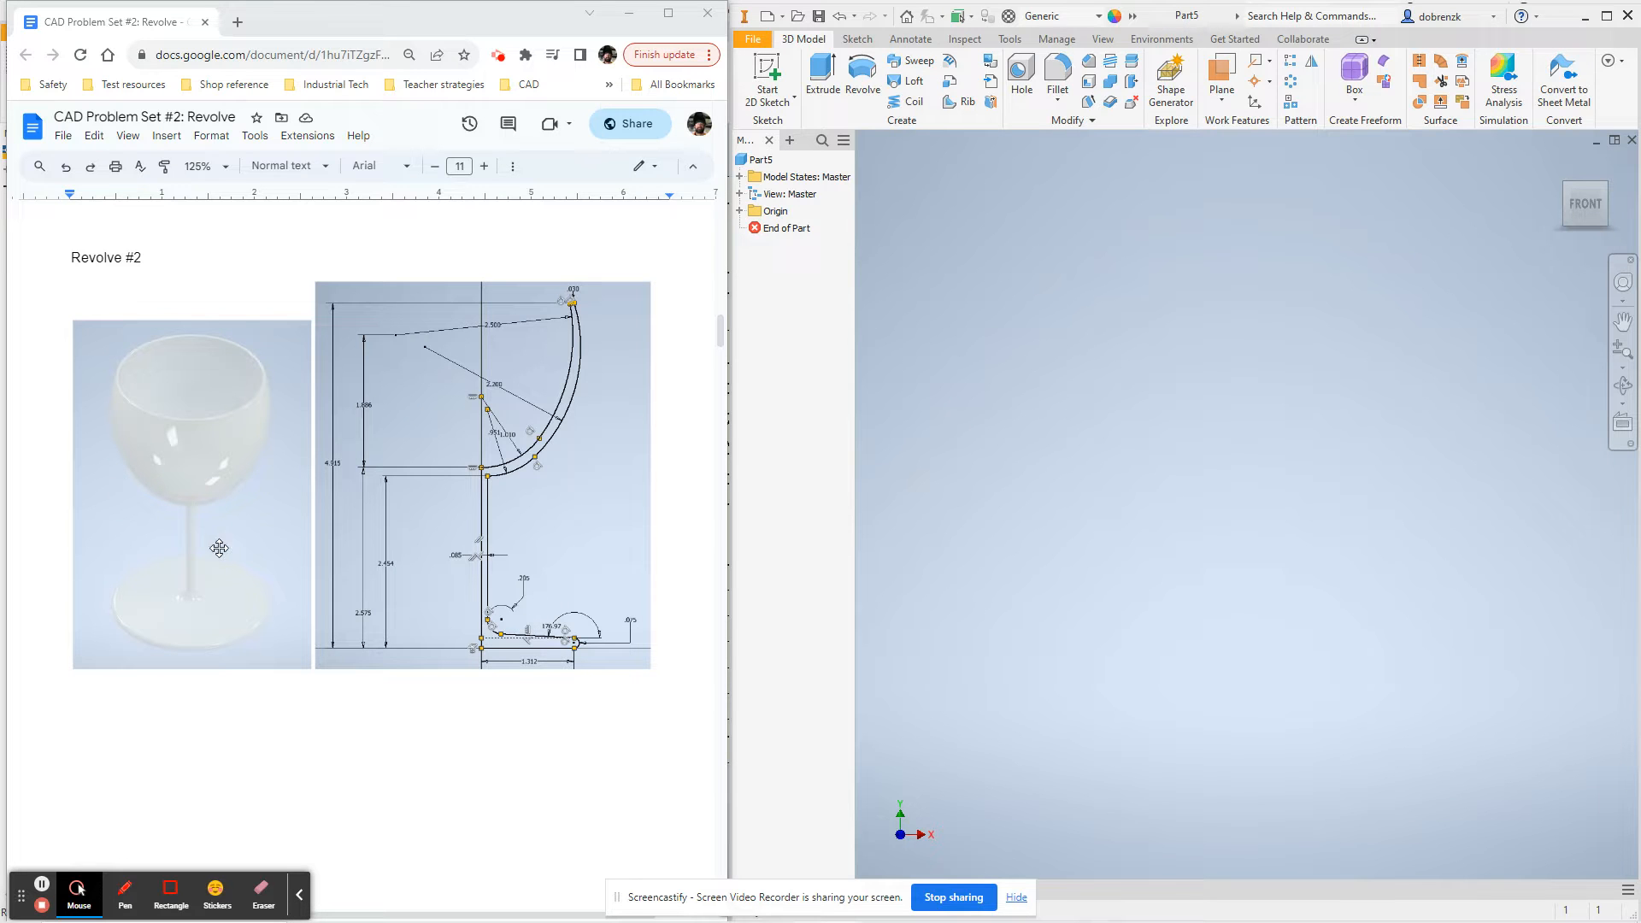
Examine the Revolve #2 wine glass problem, including its profile drawings, dimensions, required material and appearance, and target volume
{"action": "scroll", "coordinate": [256, 538], "scroll_direction": "down", "scroll_amount": 10}
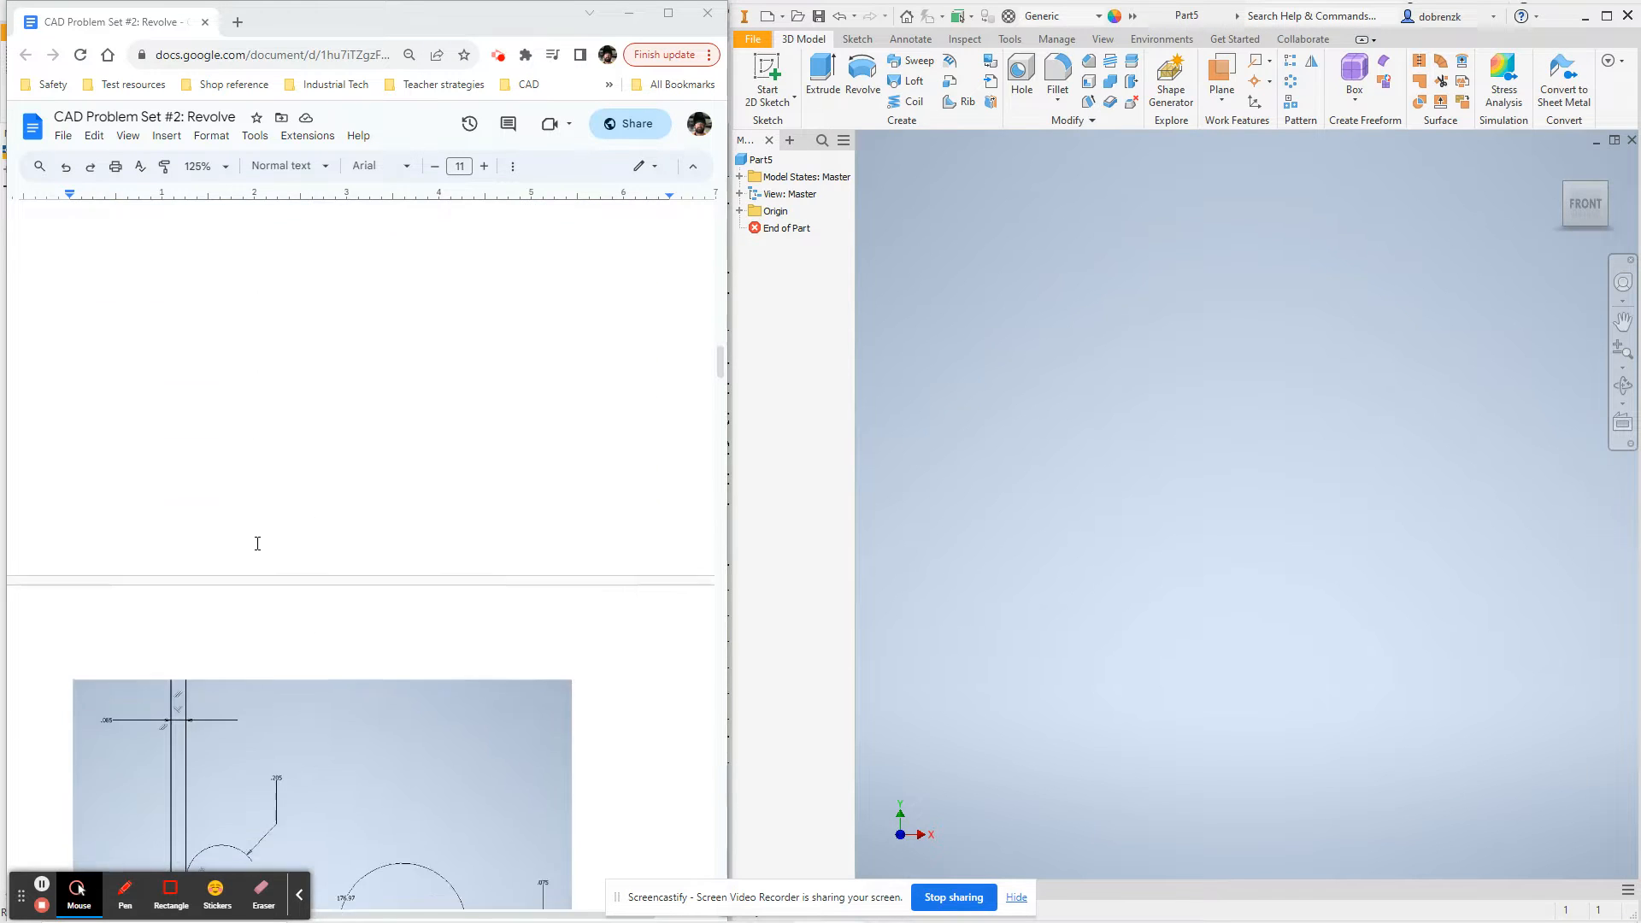
{"action": "scroll", "coordinate": [256, 539], "scroll_direction": "down", "scroll_amount": 1}
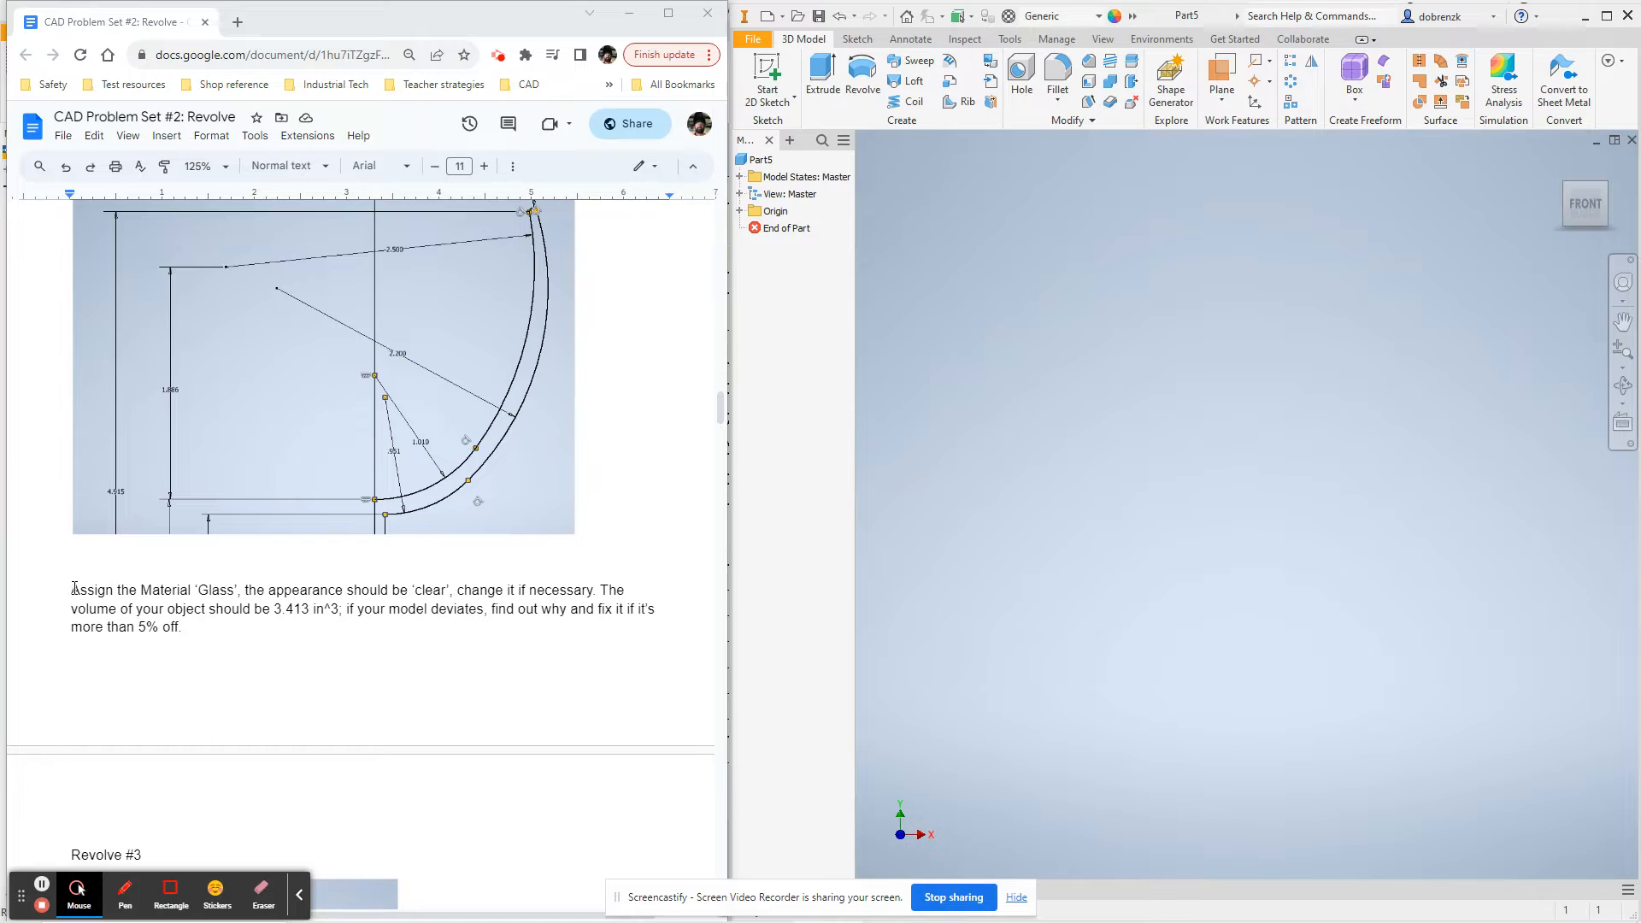
{"action": "left_click_drag", "start_coordinate": [74, 588], "coordinate": [450, 594]}
{"action": "left_click", "coordinate": [204, 596]}
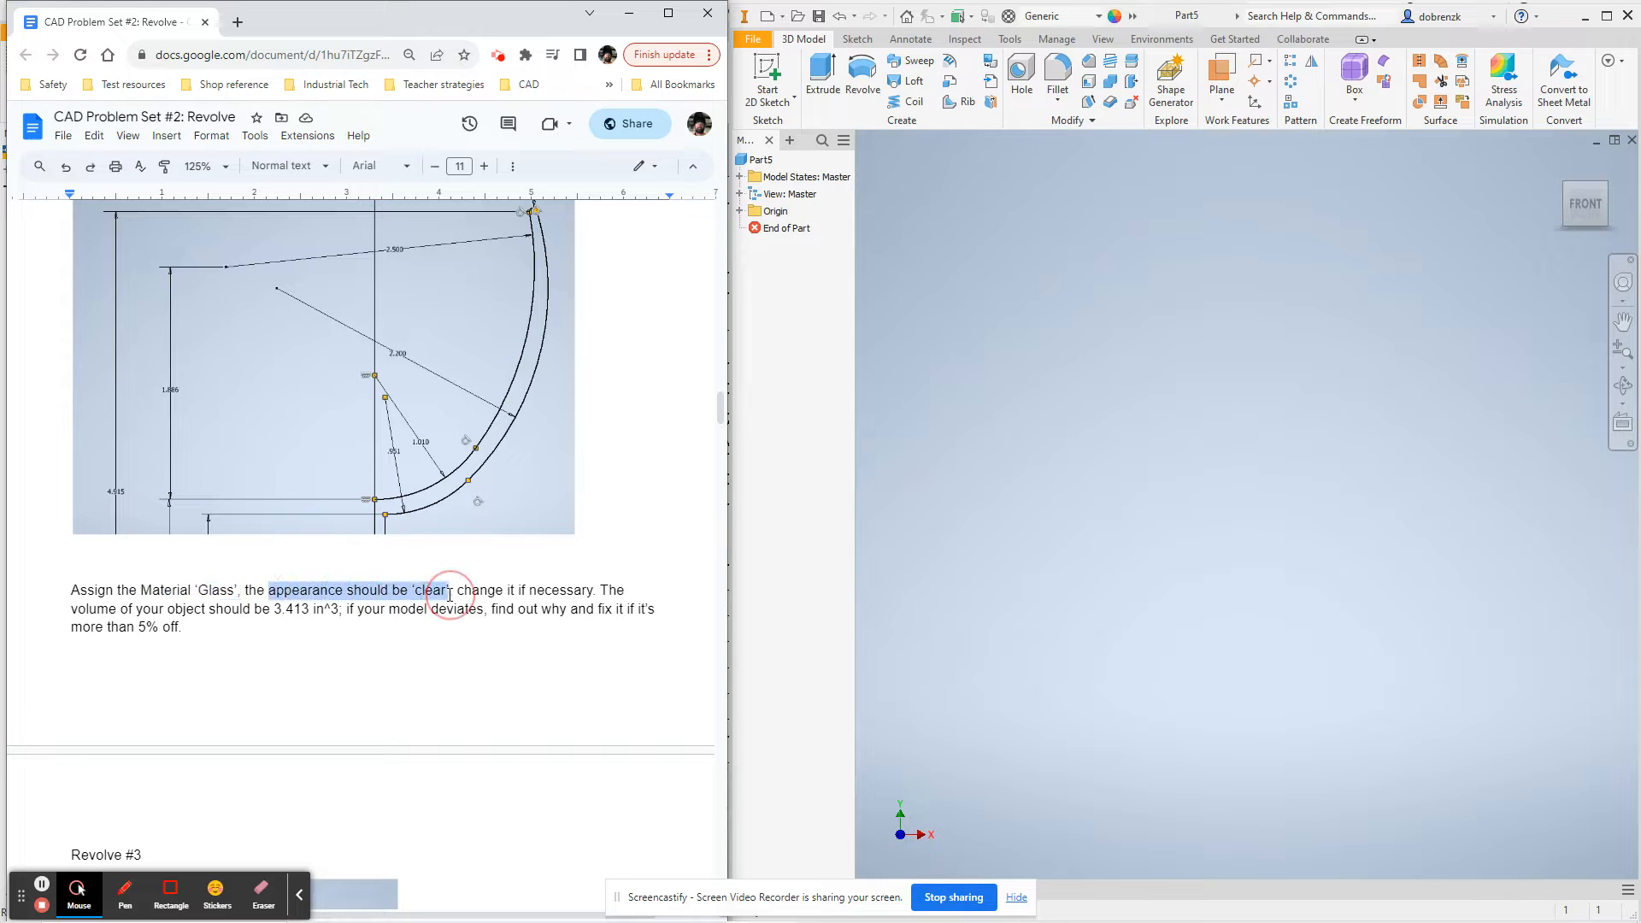
{"action": "left_click", "coordinate": [172, 592]}
{"action": "left_click", "coordinate": [338, 587]}
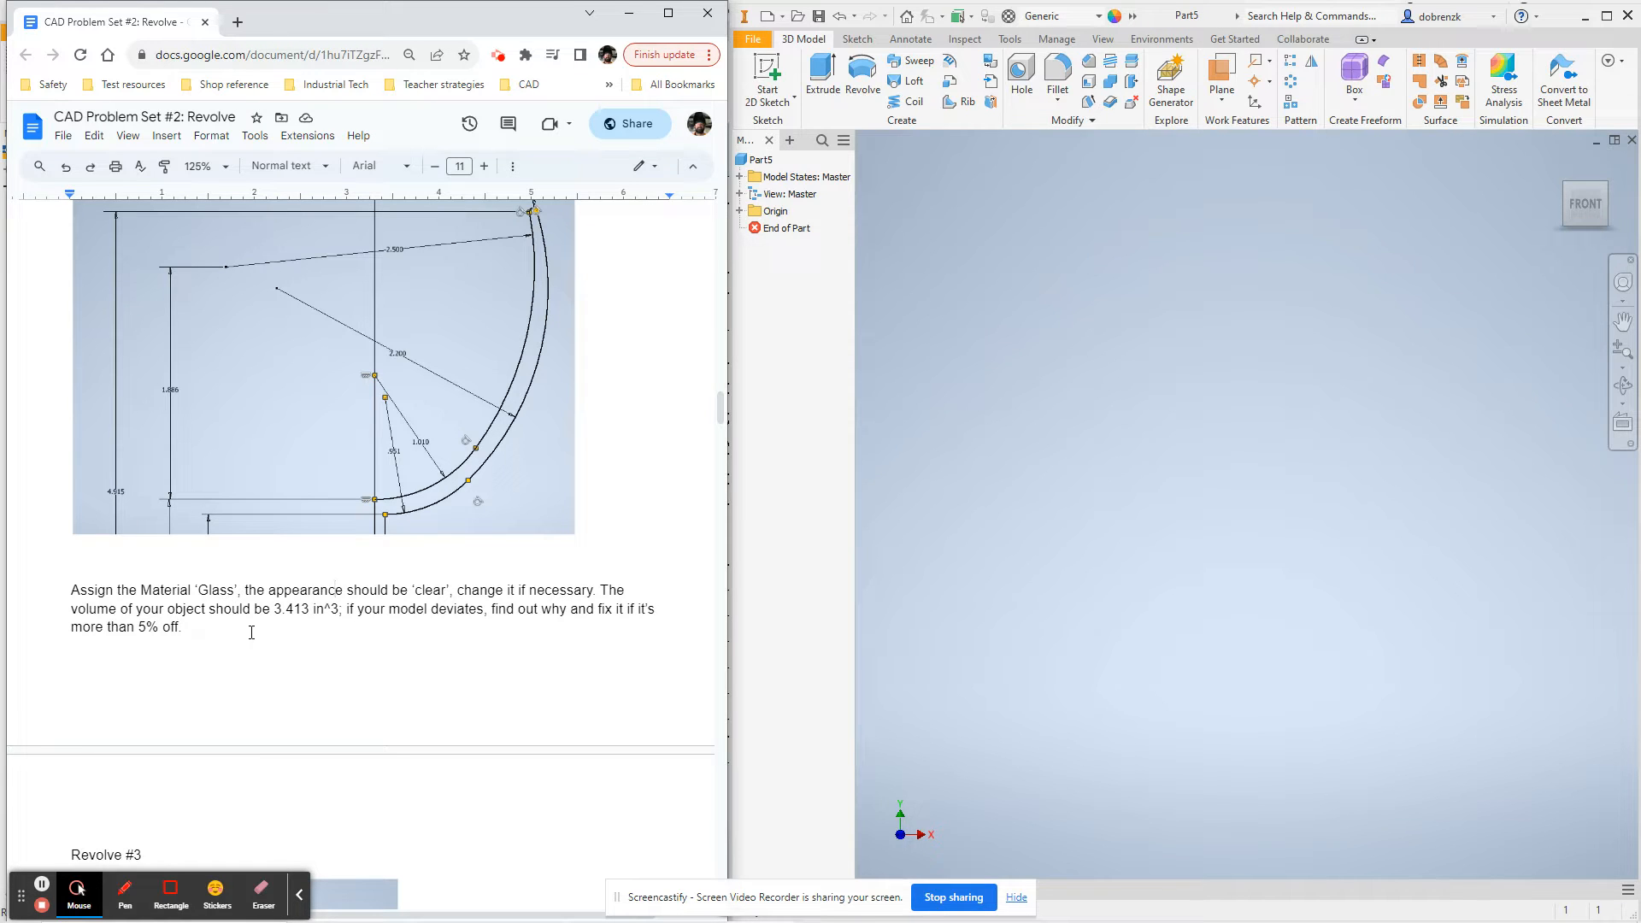
{"action": "left_click_drag", "start_coordinate": [271, 610], "coordinate": [339, 610]}
{"action": "left_click", "coordinate": [500, 641]}
{"action": "scroll", "coordinate": [374, 496], "scroll_direction": "up", "scroll_amount": 3}
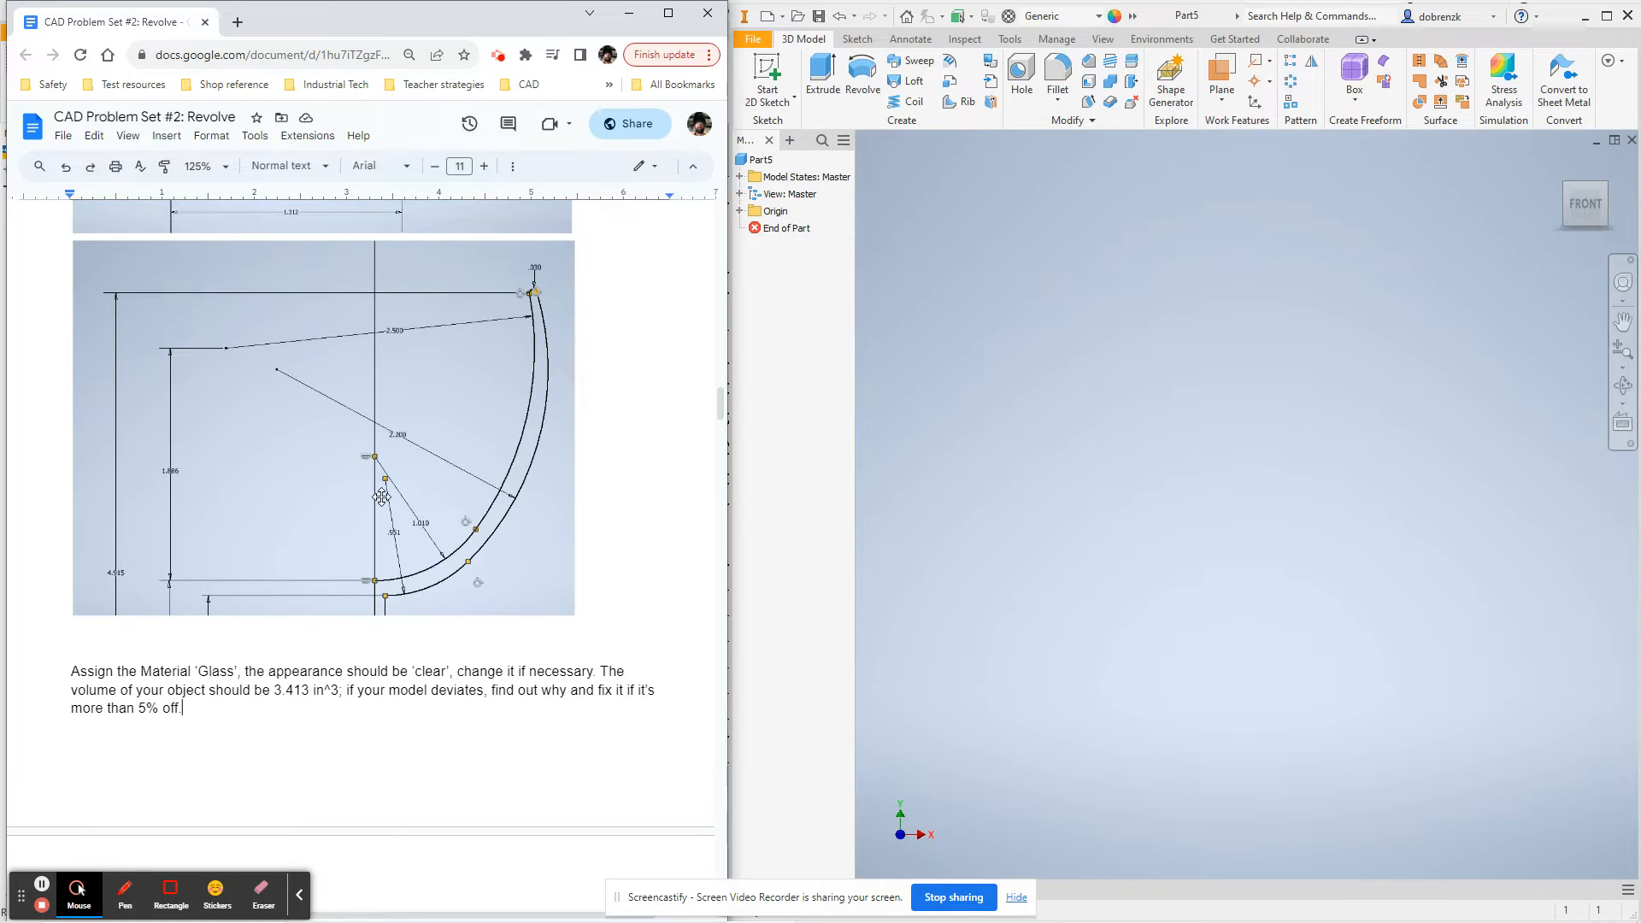
{"action": "scroll", "coordinate": [378, 524], "scroll_direction": "up", "scroll_amount": 10}
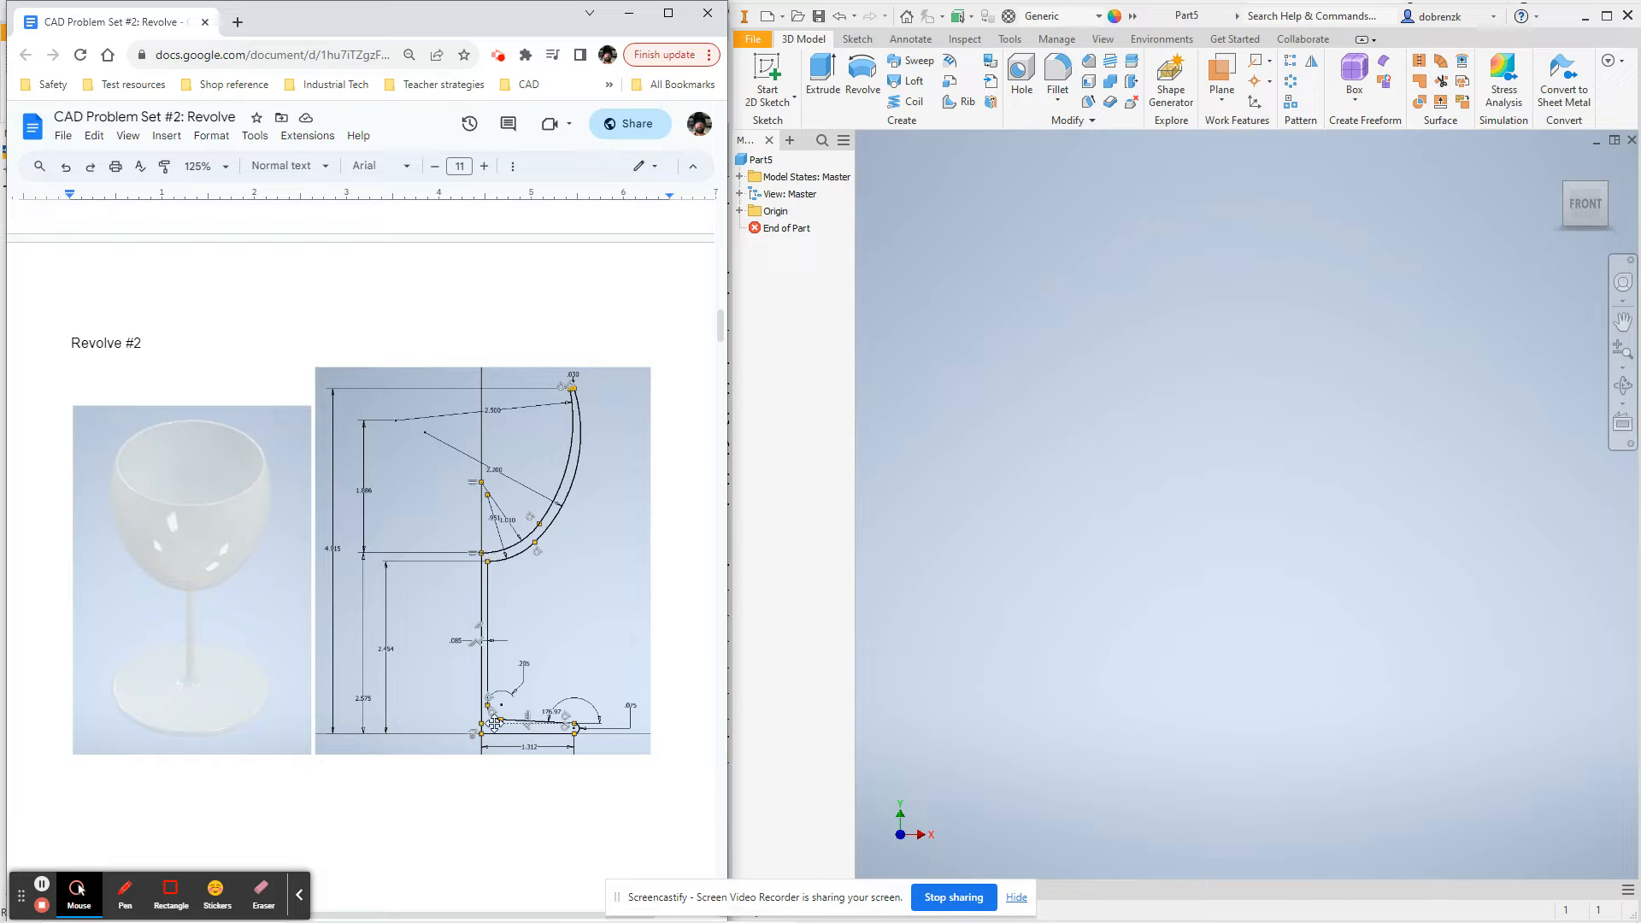
{"action": "left_click", "coordinate": [578, 381]}
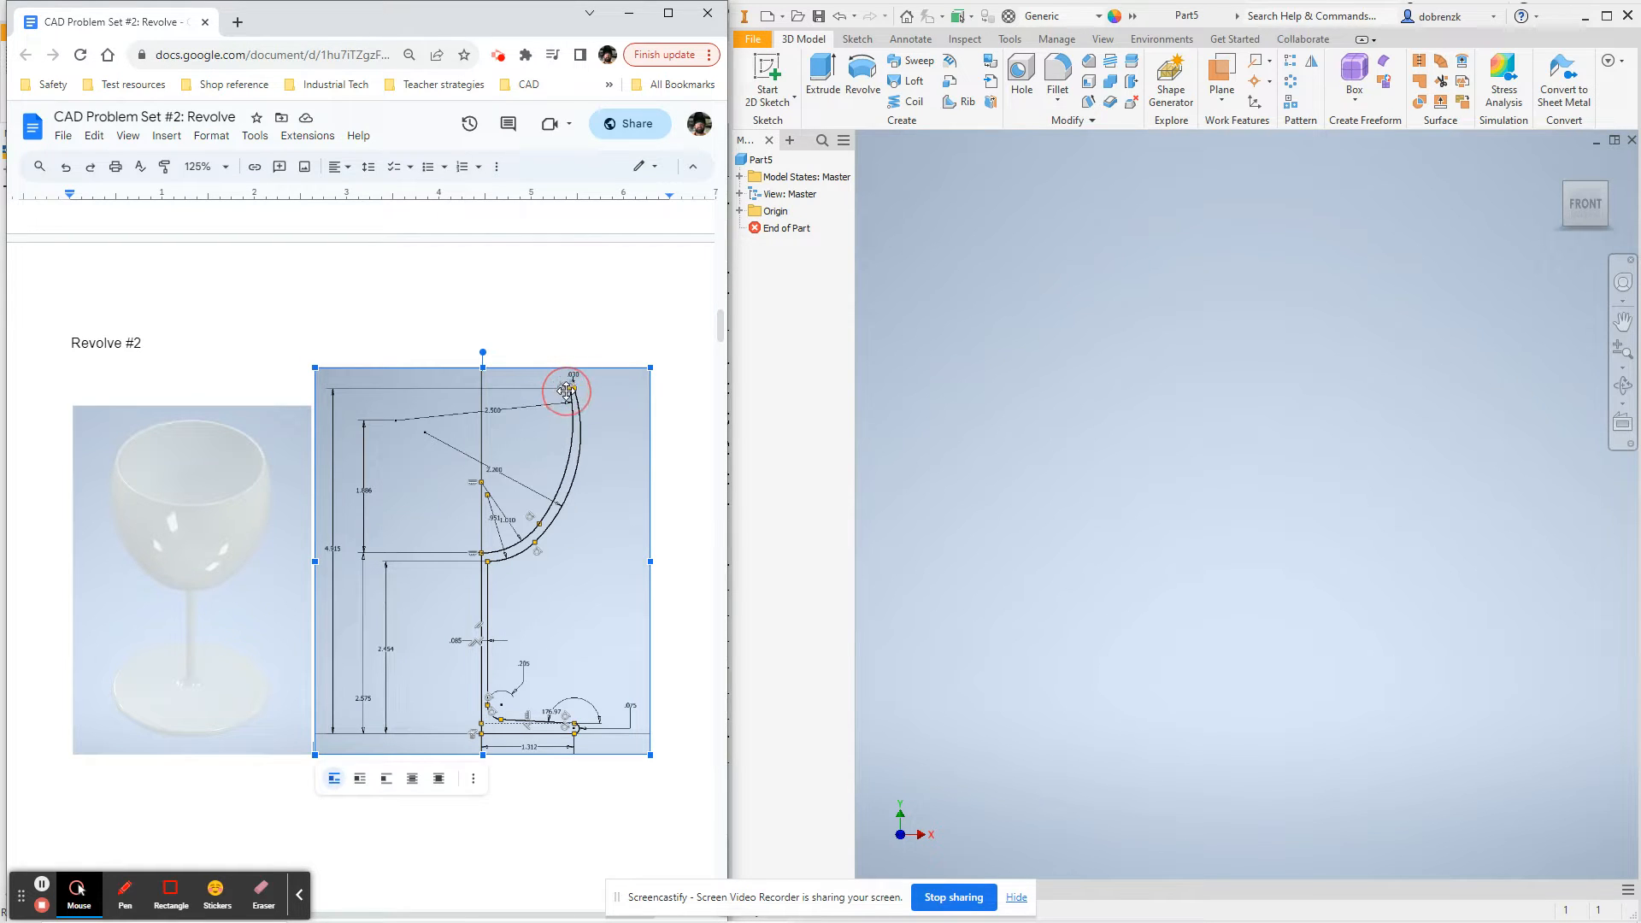
{"action": "left_click", "coordinate": [472, 554]}
{"action": "left_click_drag", "start_coordinate": [488, 732], "coordinate": [481, 729]}
{"action": "left_click_drag", "start_coordinate": [490, 568], "coordinate": [486, 554]}
{"action": "key", "text": "s"}
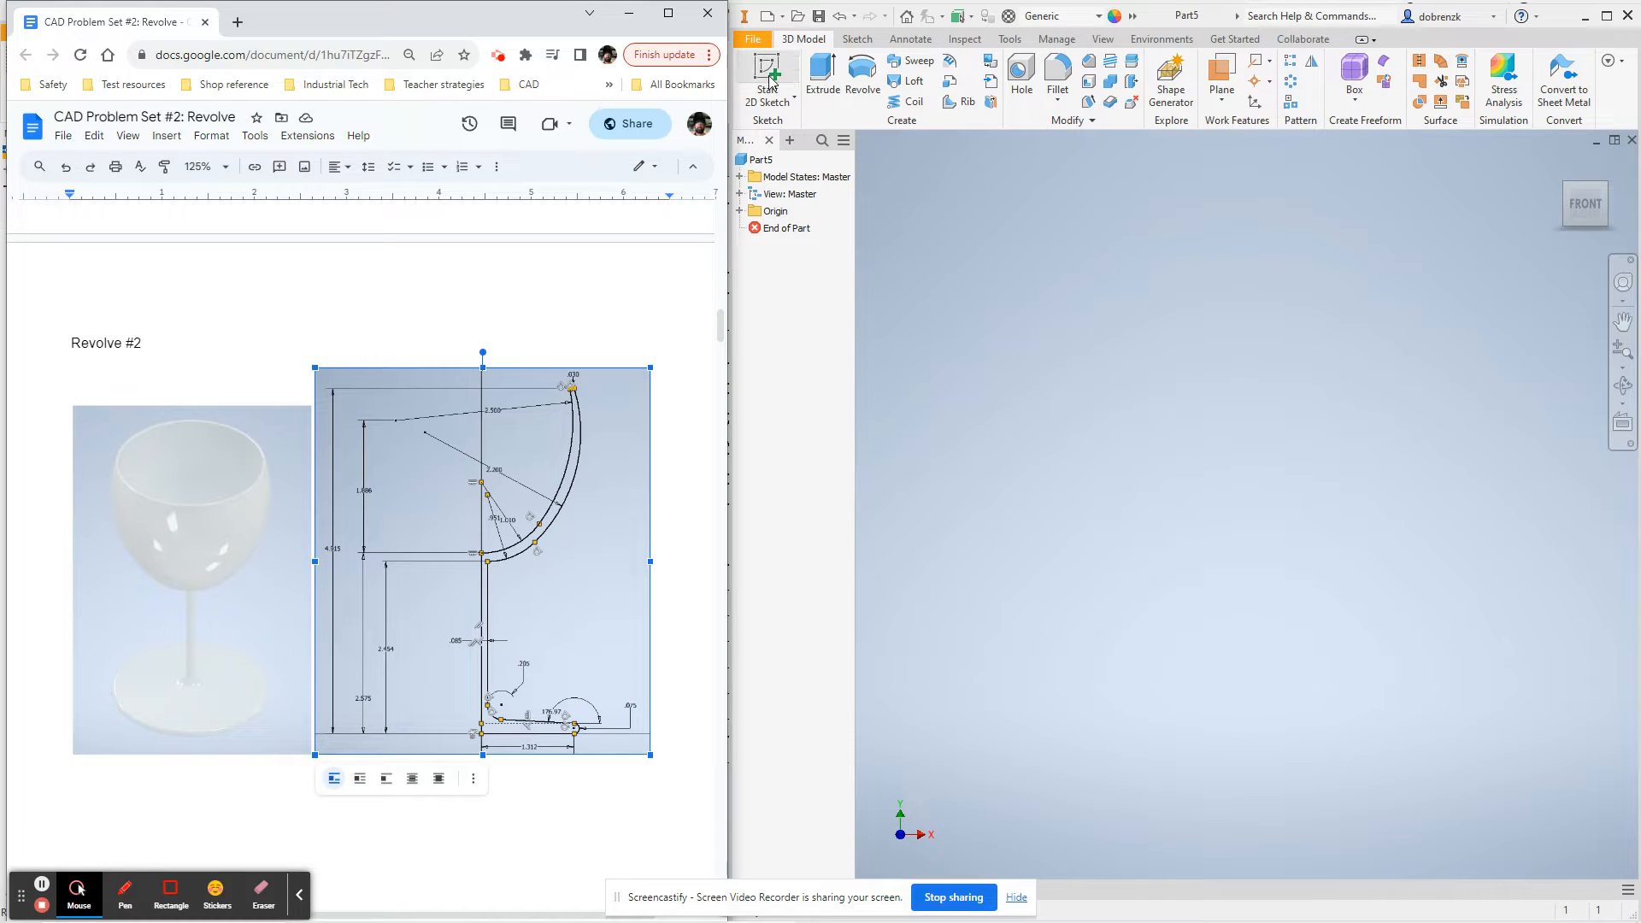
{"action": "left_click", "coordinate": [1360, 496]}
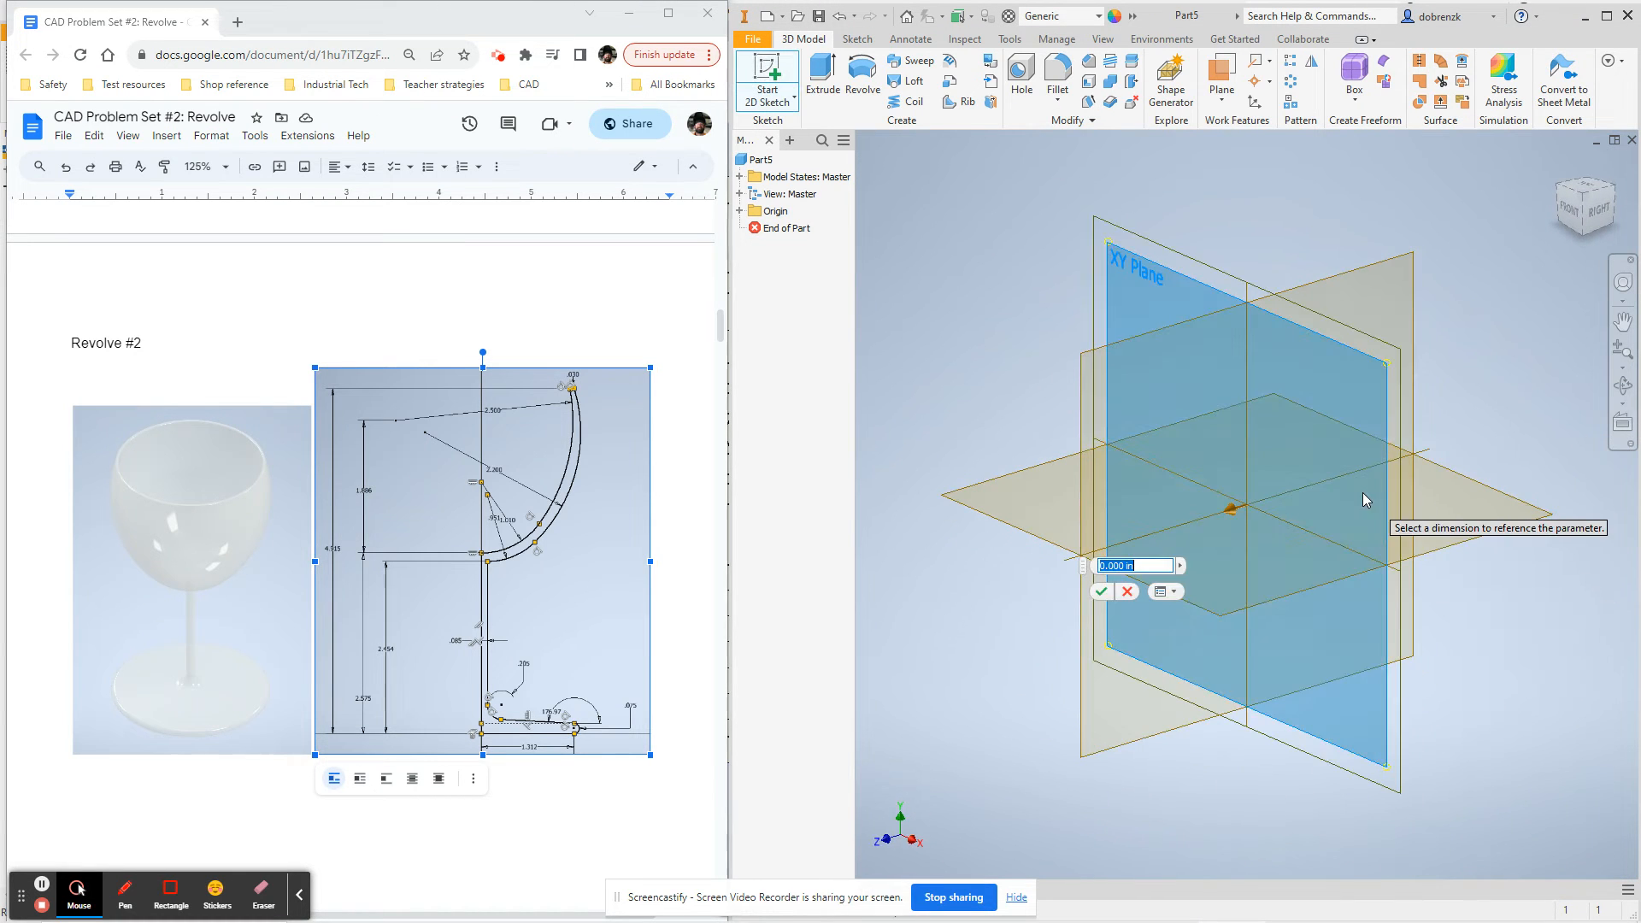
{"action": "left_click", "coordinate": [1135, 588]}
Start a new 2D sketch on the XY plane of the empty part
{"action": "key", "text": "s"}
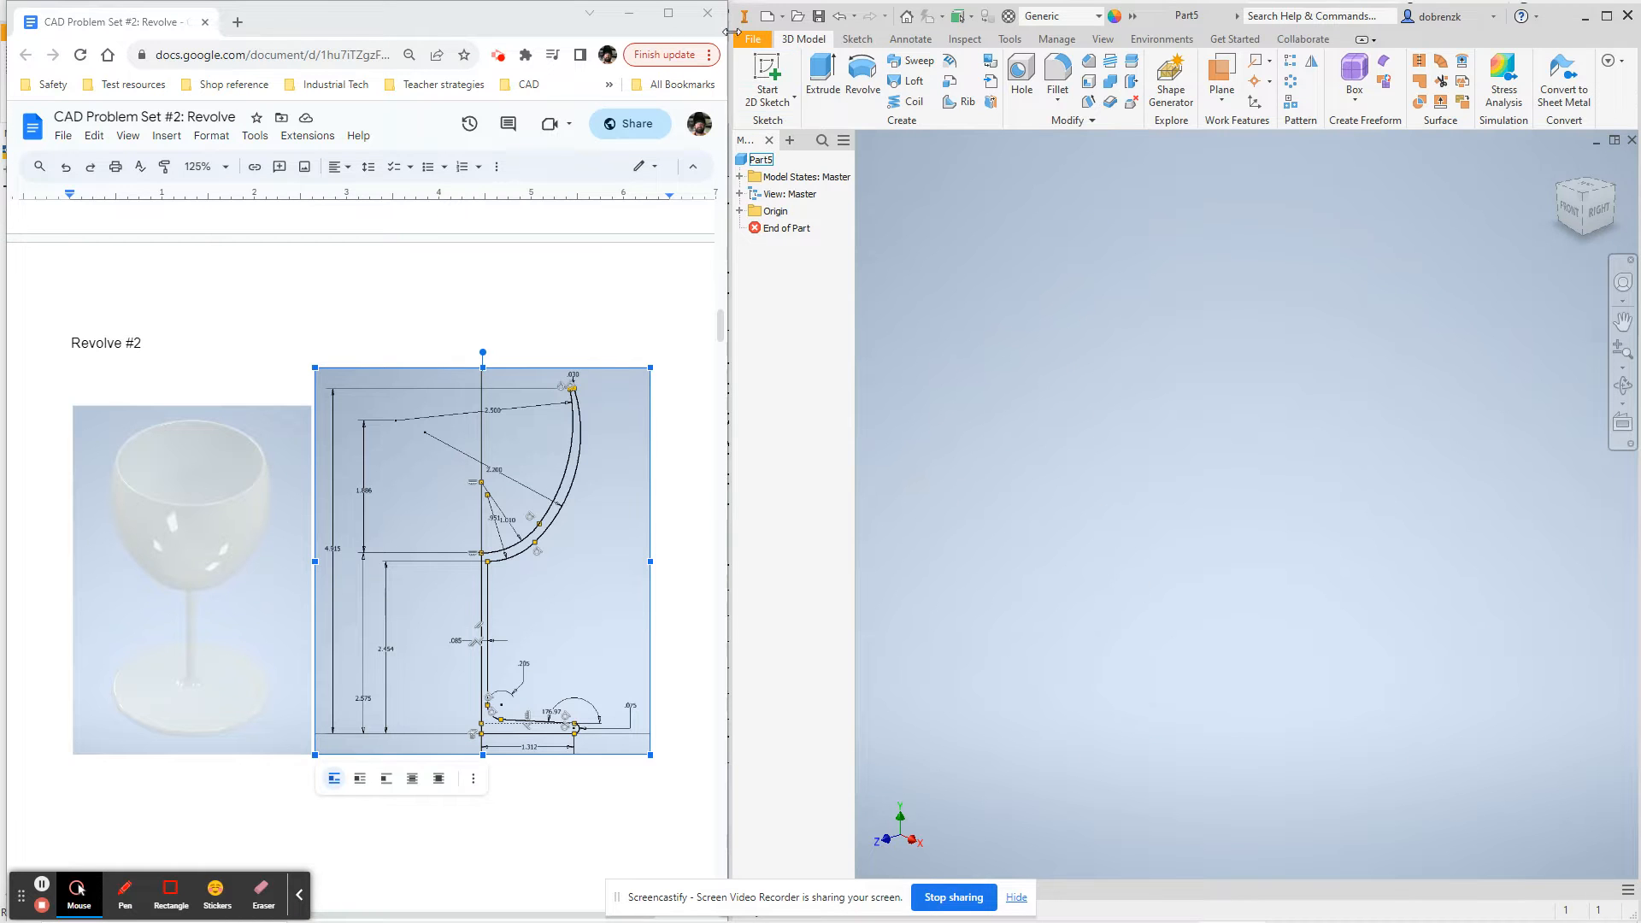
{"action": "left_click", "coordinate": [1343, 358]}
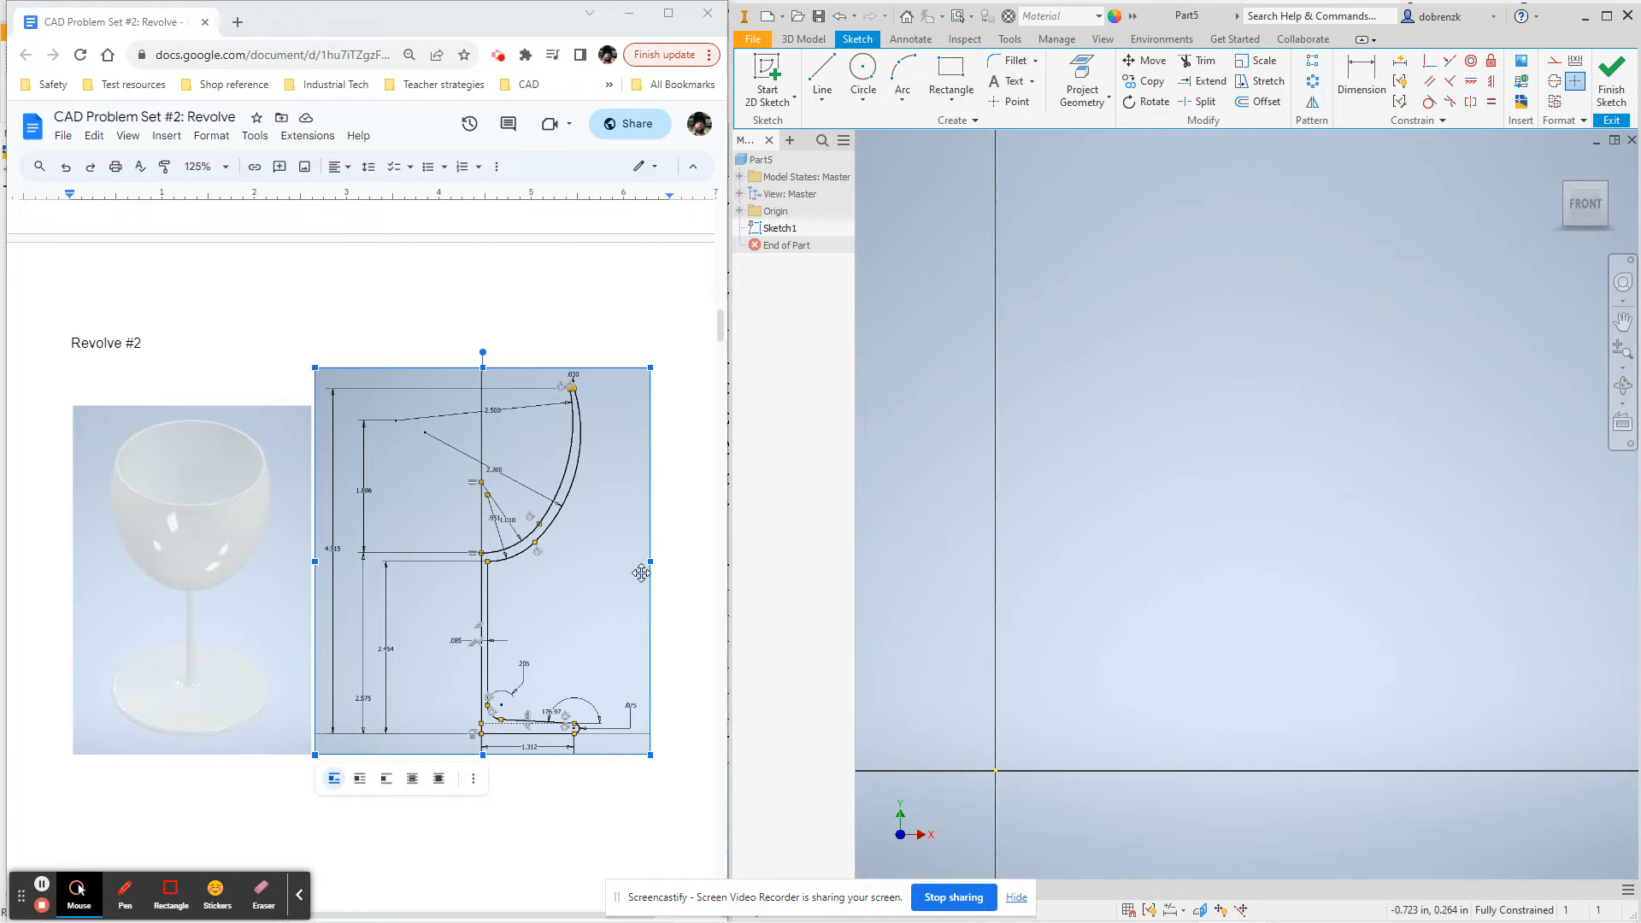
Enlarge the assignment document to 200% and bring the complete wine glass profile drawing into view for reference
{"action": "left_click", "coordinate": [209, 167]}
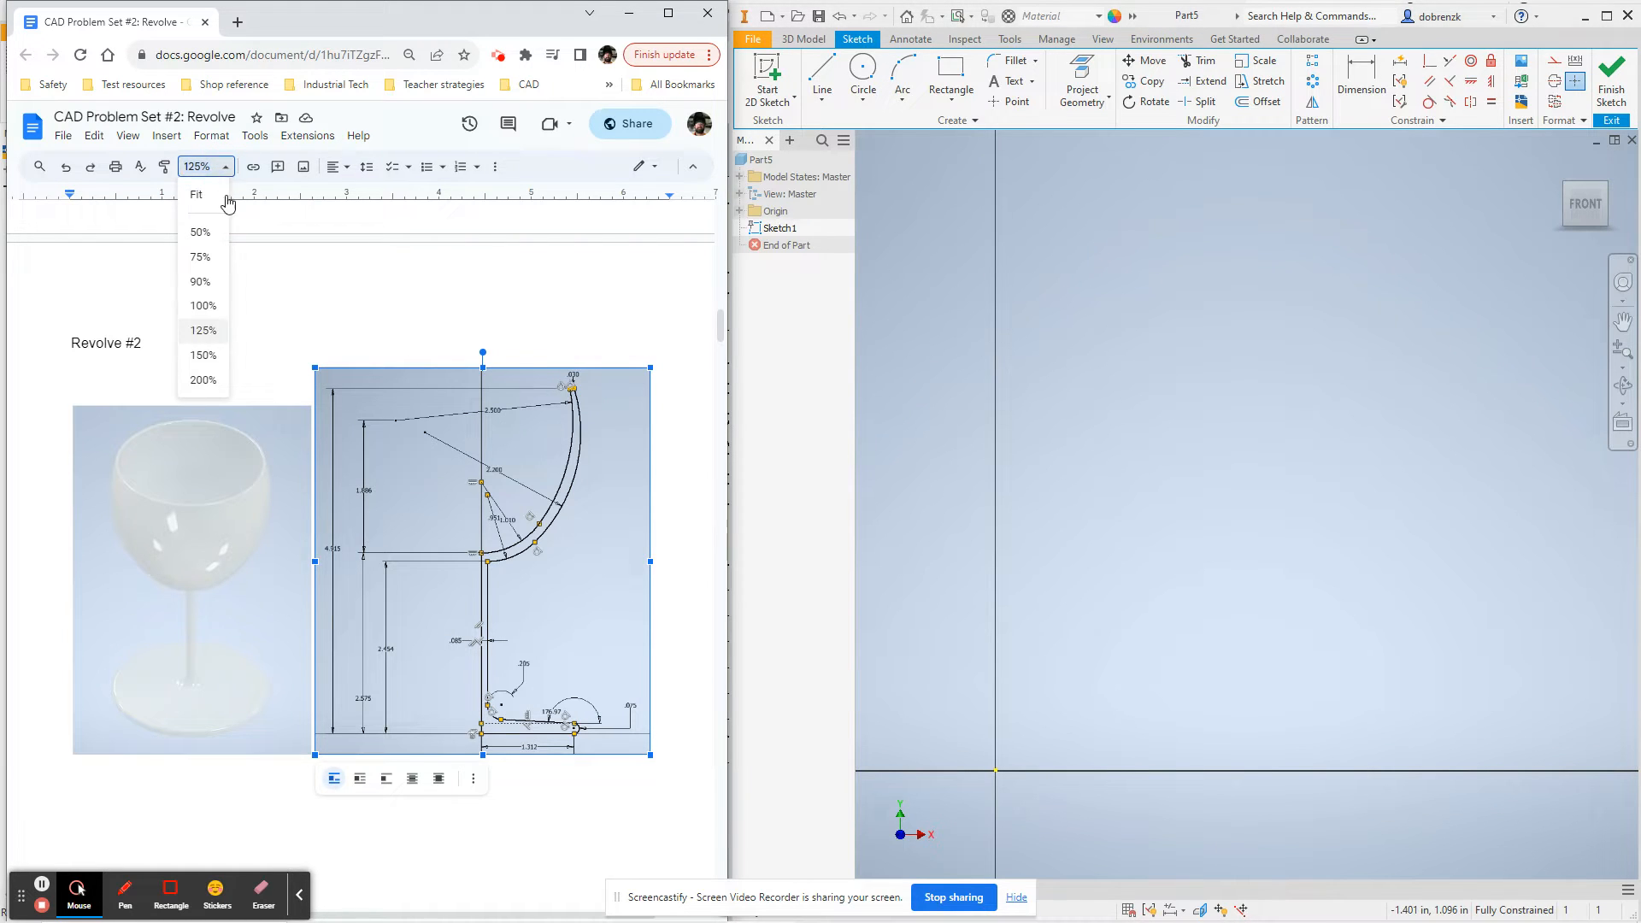
{"action": "left_click", "coordinate": [203, 378]}
{"action": "scroll", "coordinate": [476, 715], "scroll_direction": "down", "scroll_amount": 5}
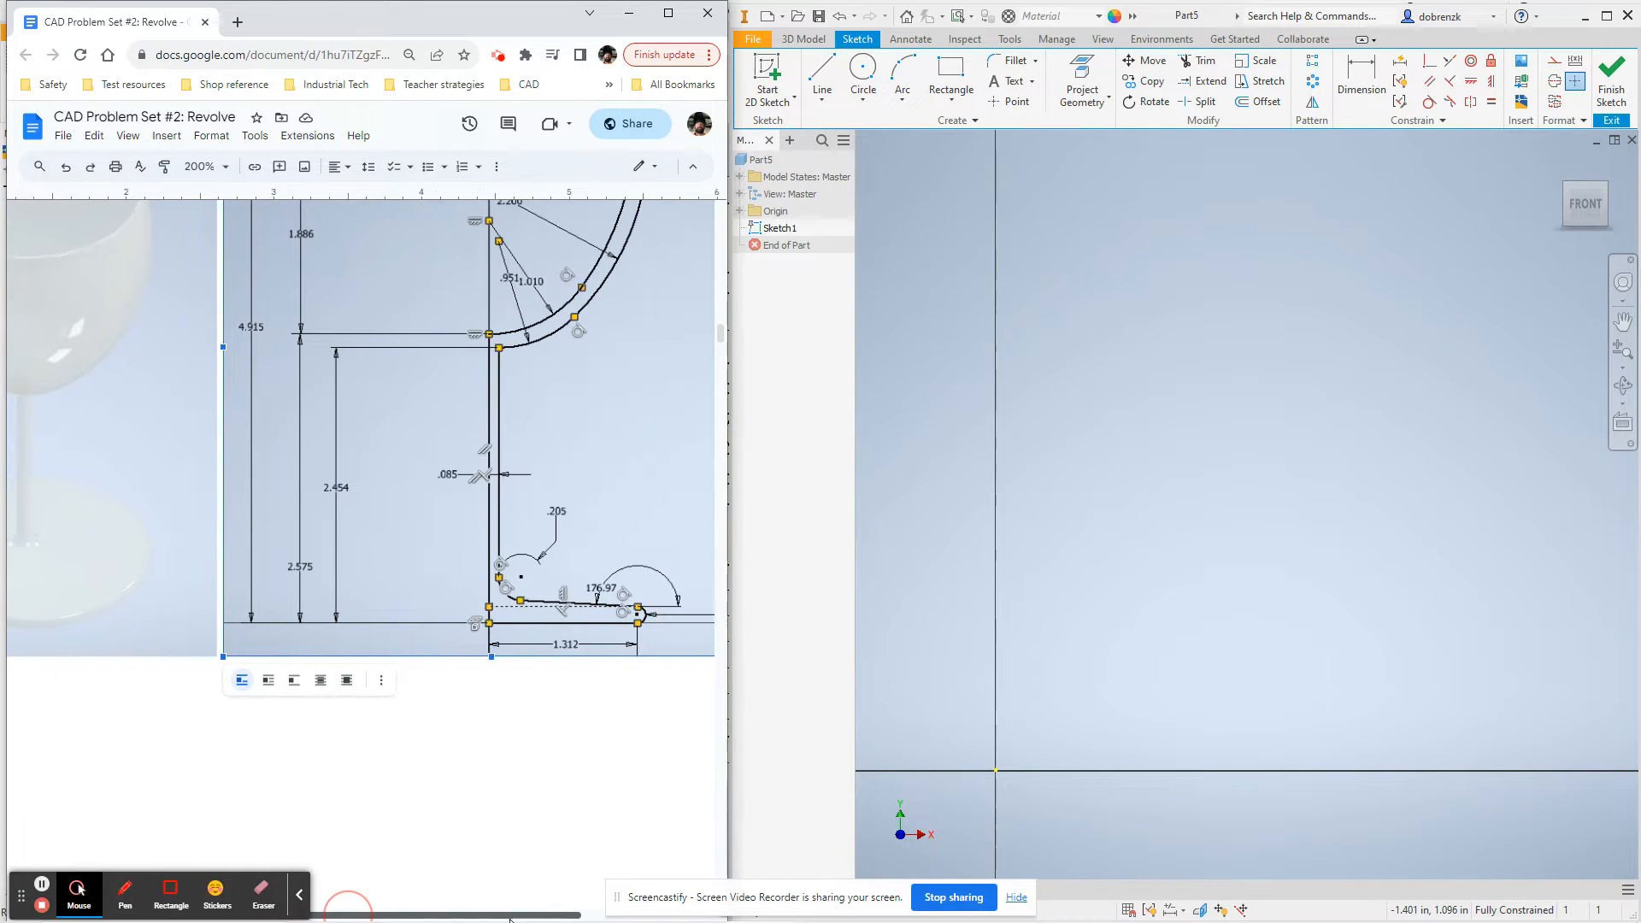
{"action": "scroll", "coordinate": [390, 645], "scroll_direction": "right", "scroll_amount": 5}
{"action": "scroll", "coordinate": [391, 645], "scroll_direction": "up", "scroll_amount": 2}
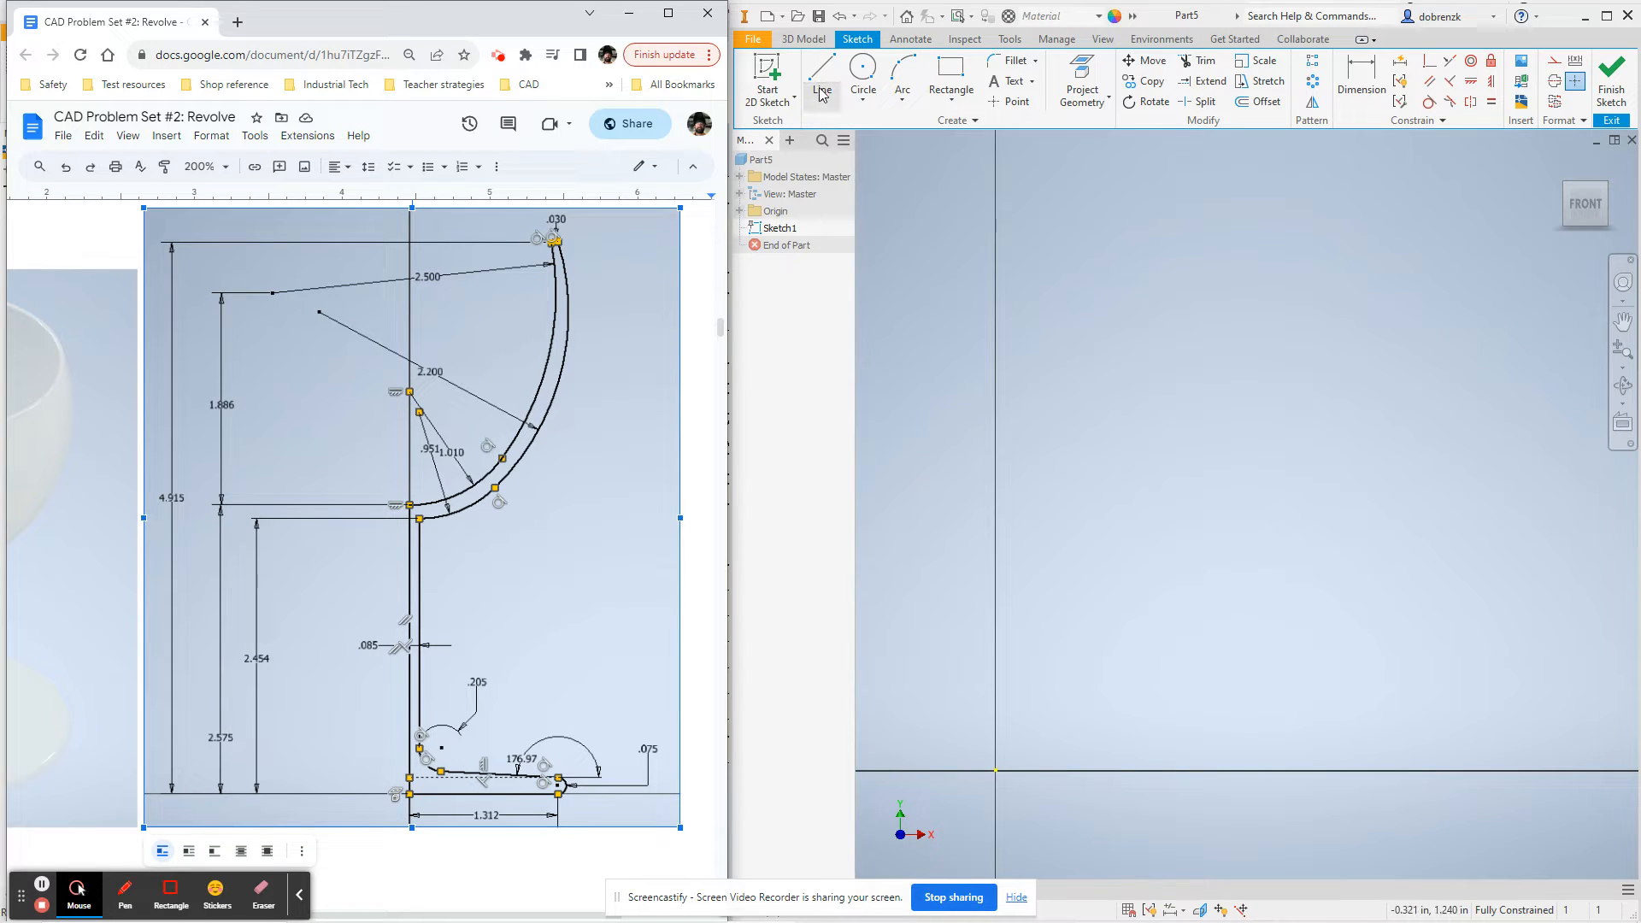
Draw a vertical centre line about 2.6 in long, running straight up from the sketch origin
{"action": "left_click", "coordinate": [813, 67]}
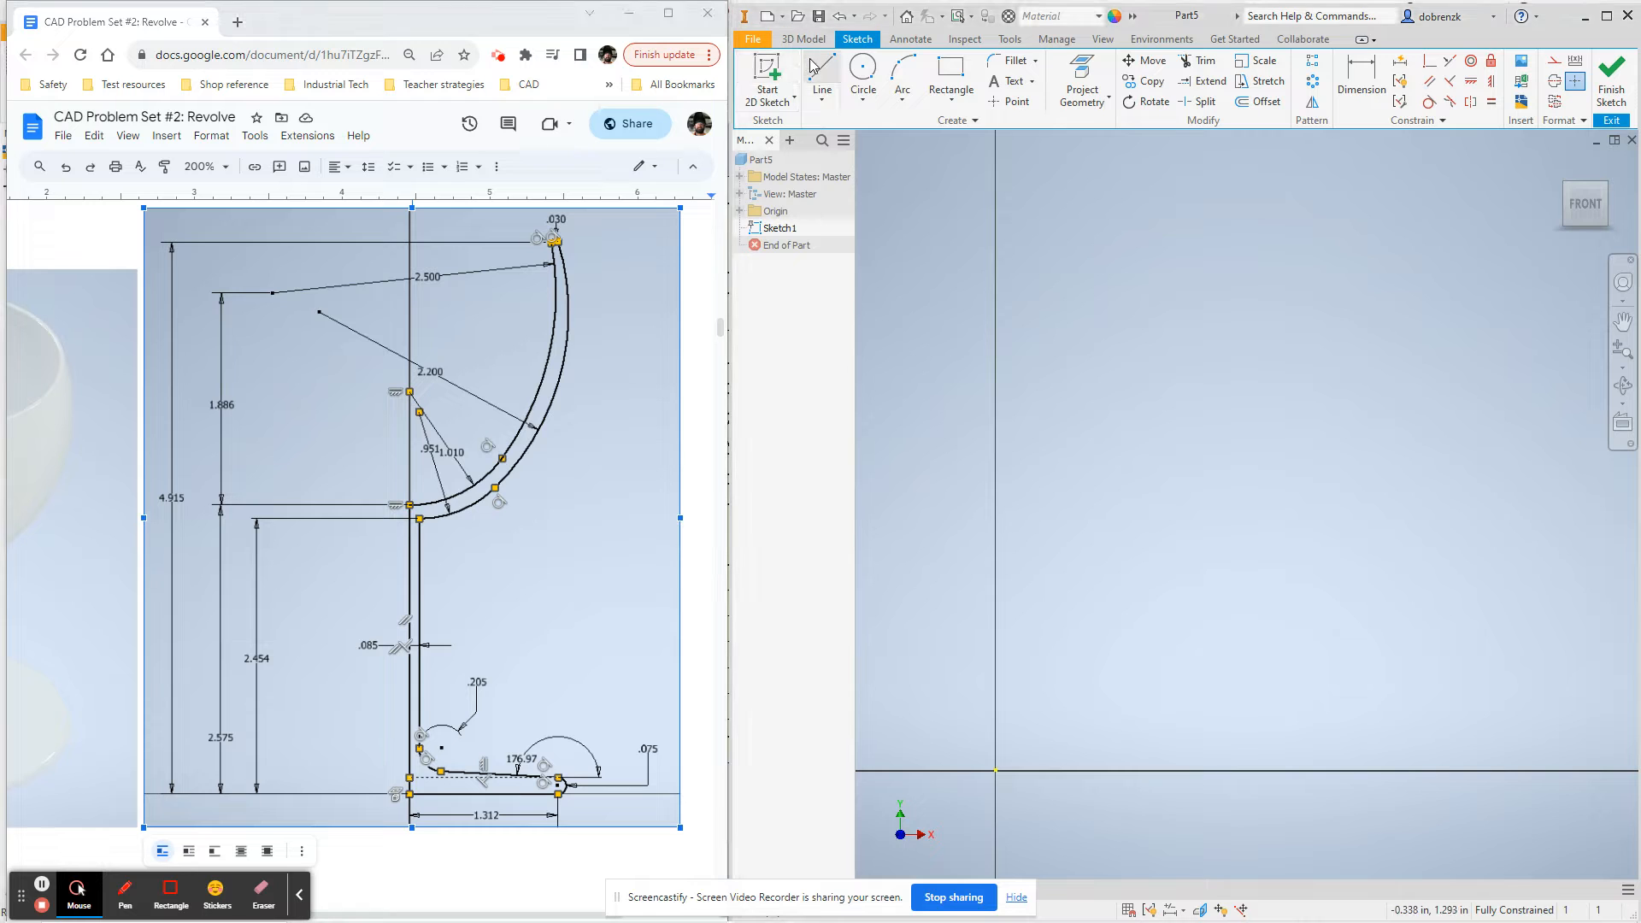
{"action": "left_click", "coordinate": [995, 770]}
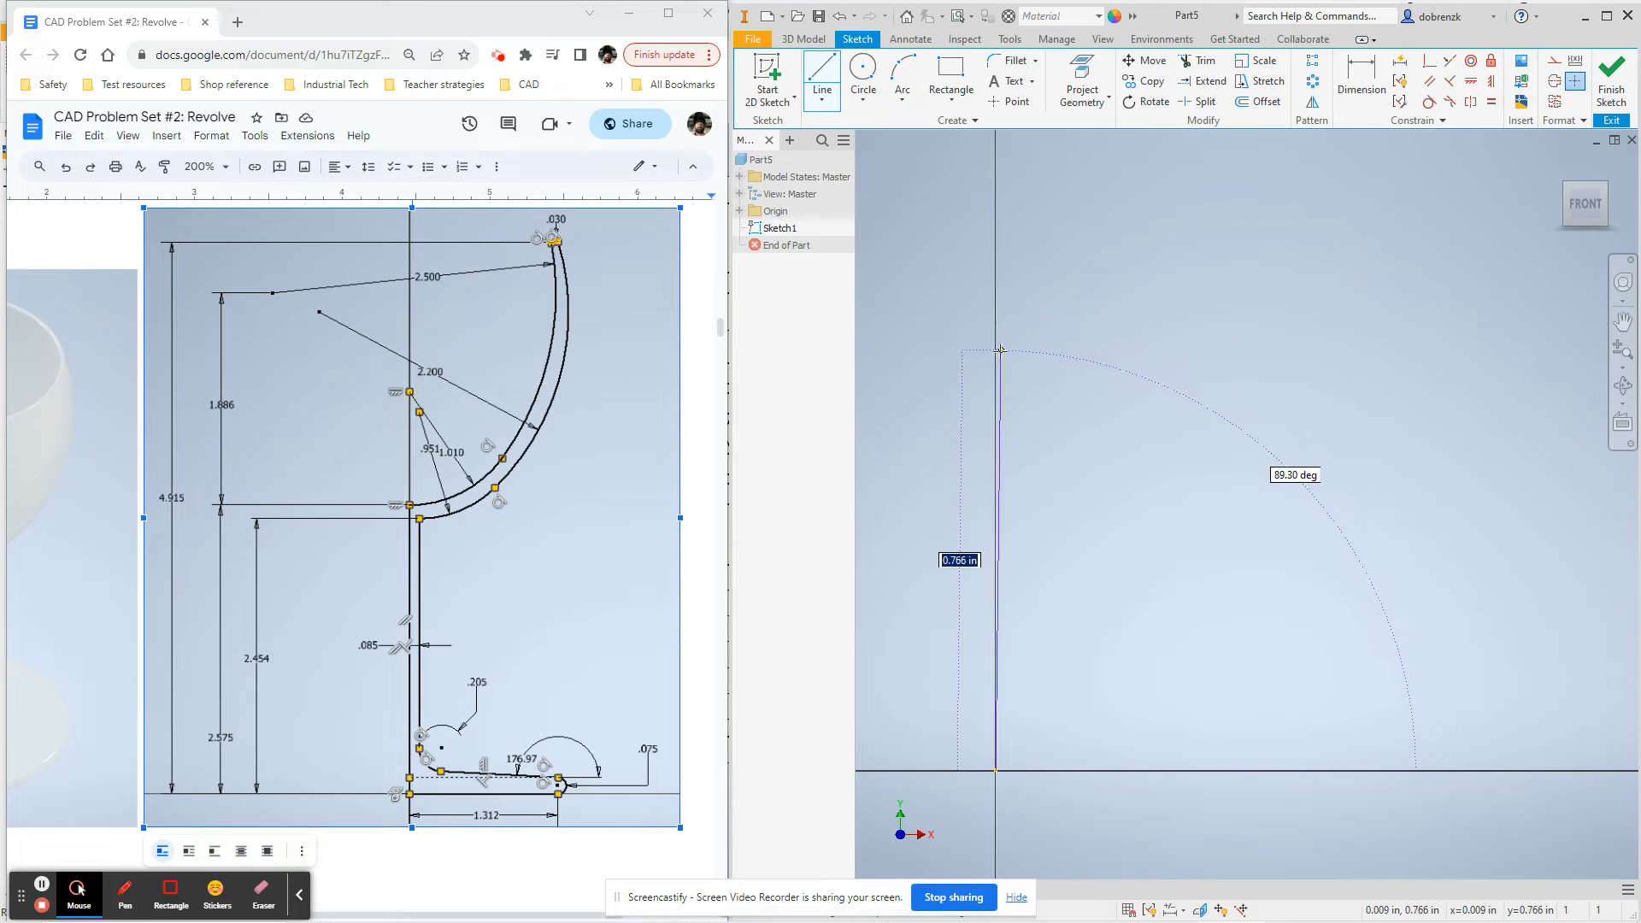
{"action": "scroll", "coordinate": [1002, 350], "scroll_direction": "up", "scroll_amount": 2}
{"action": "scroll", "coordinate": [1002, 352], "scroll_direction": "up", "scroll_amount": 2}
{"action": "middle_click_drag", "start_coordinate": [1002, 351], "coordinate": [1061, 527]}
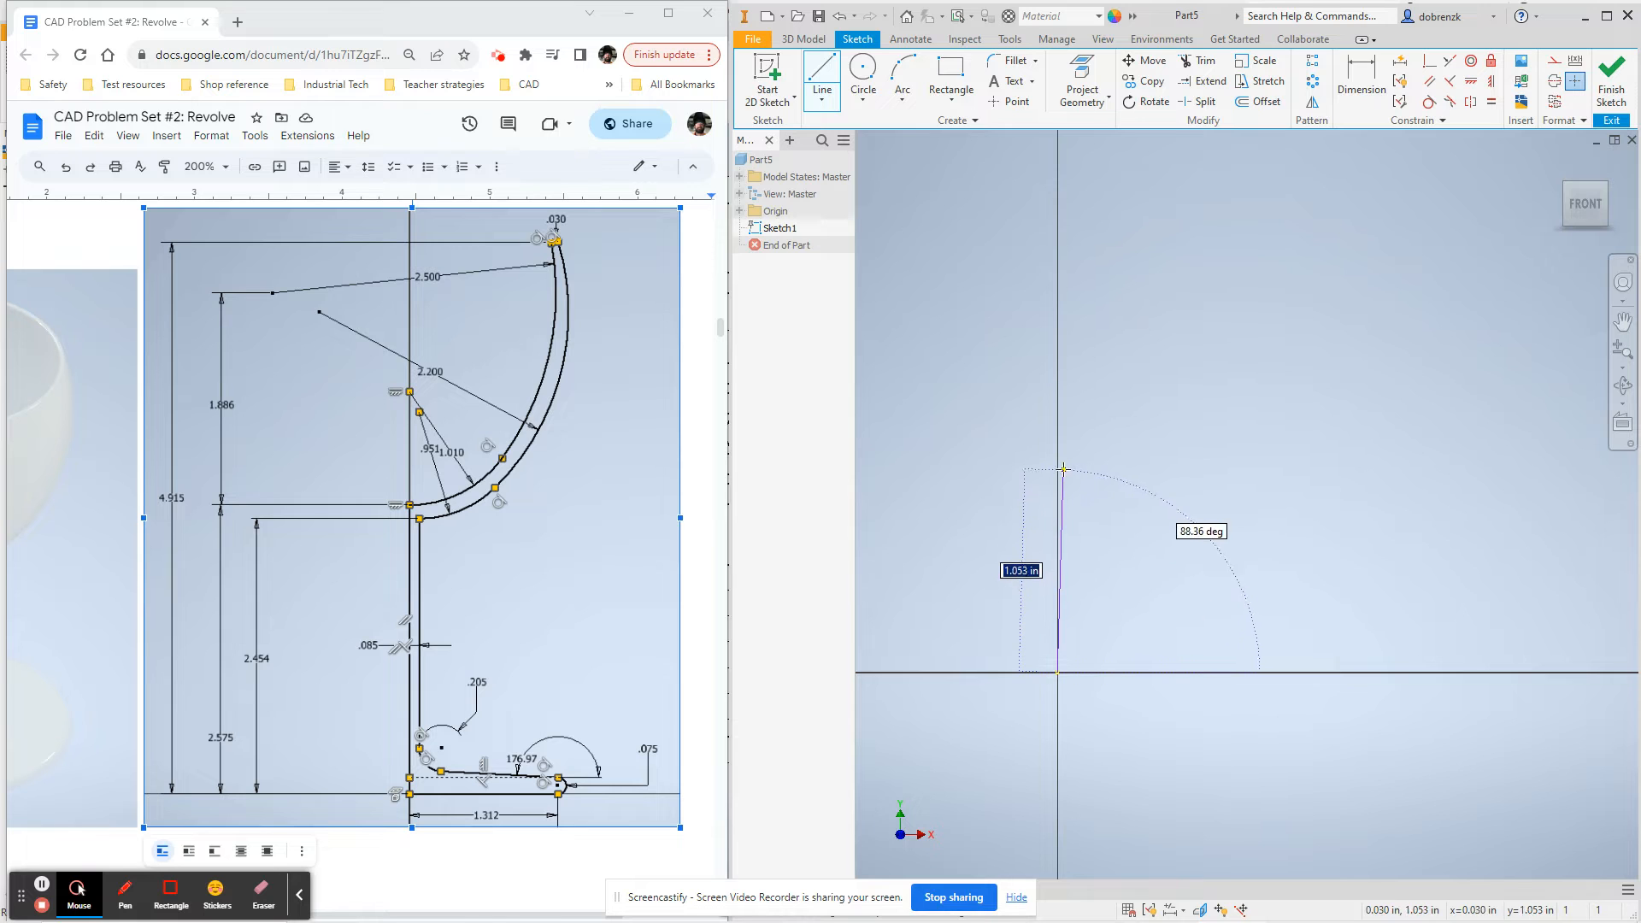
{"action": "scroll", "coordinate": [1070, 579], "scroll_direction": "down", "scroll_amount": 7}
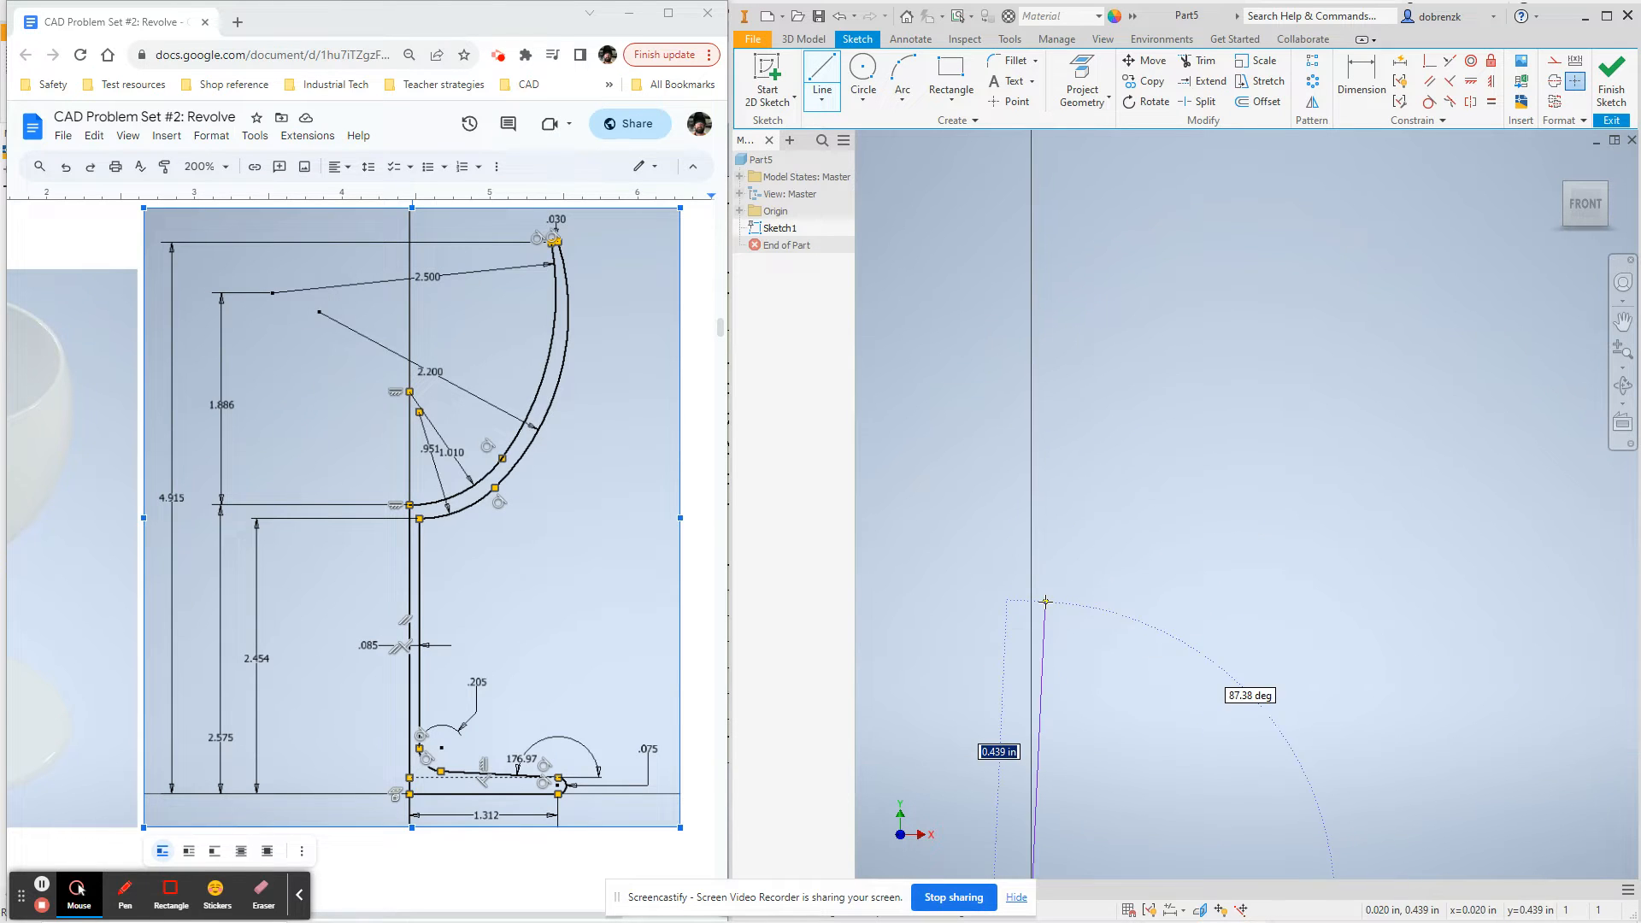
{"action": "mouse_move", "coordinate": [1042, 612]}
{"action": "middle_mouse_down"}
{"action": "mouse_move", "coordinate": [1087, 338]}
{"action": "mouse_move", "coordinate": [1103, 340]}
{"action": "middle_mouse_up"}
{"action": "scroll", "coordinate": [1095, 480], "scroll_direction": "up", "scroll_amount": 3}
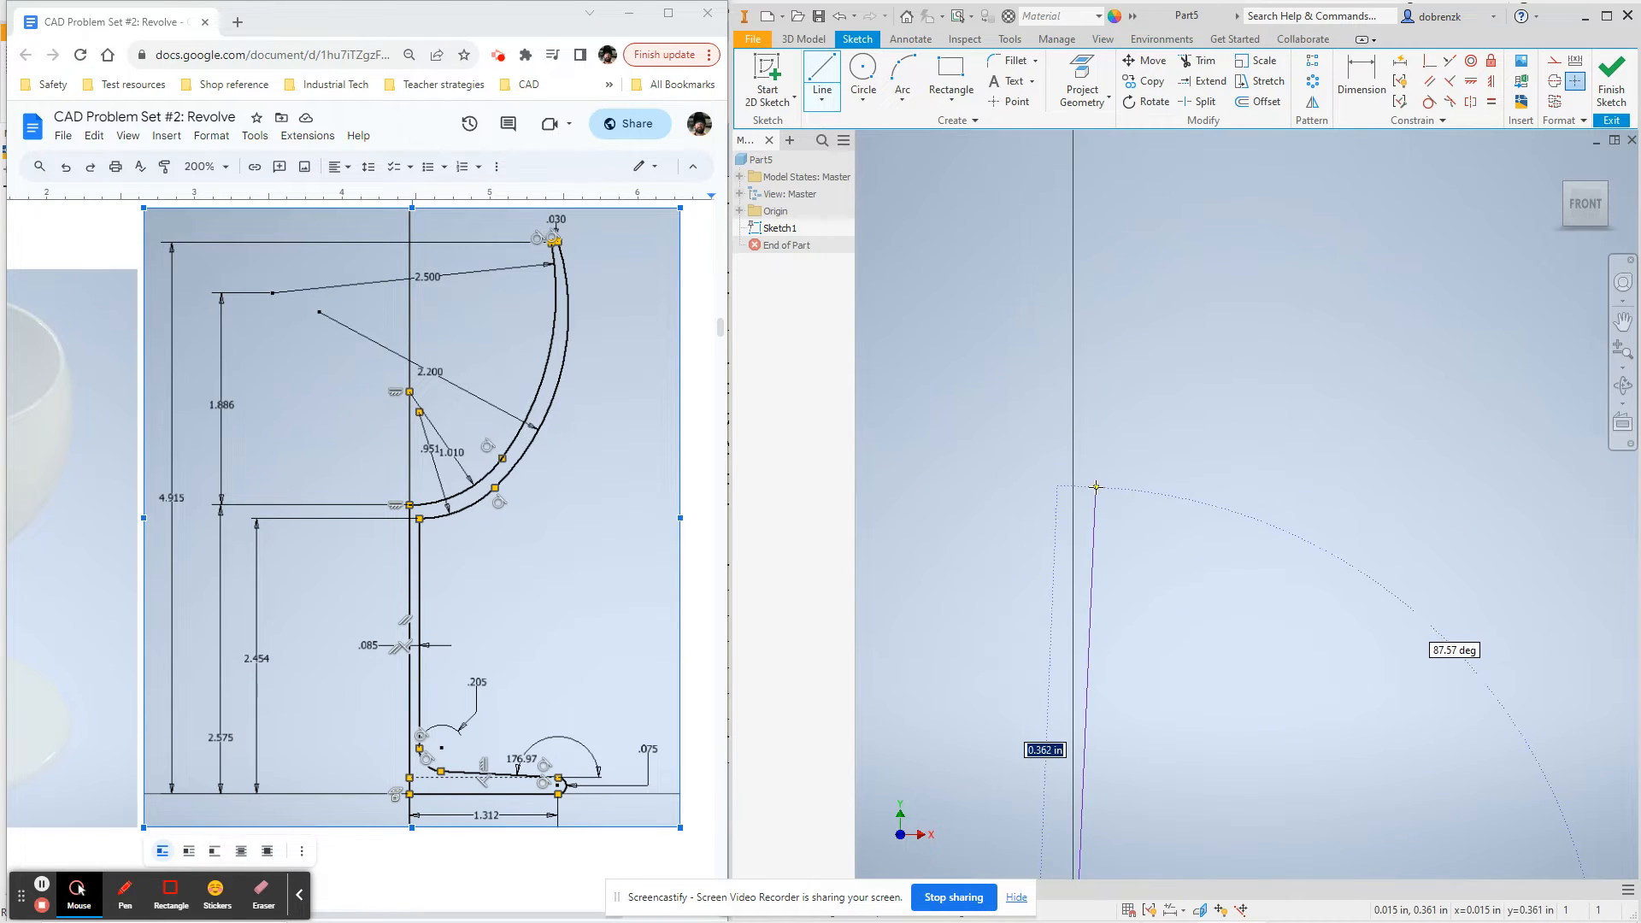
{"action": "middle_click_drag", "start_coordinate": [1100, 480], "coordinate": [1017, 473]}
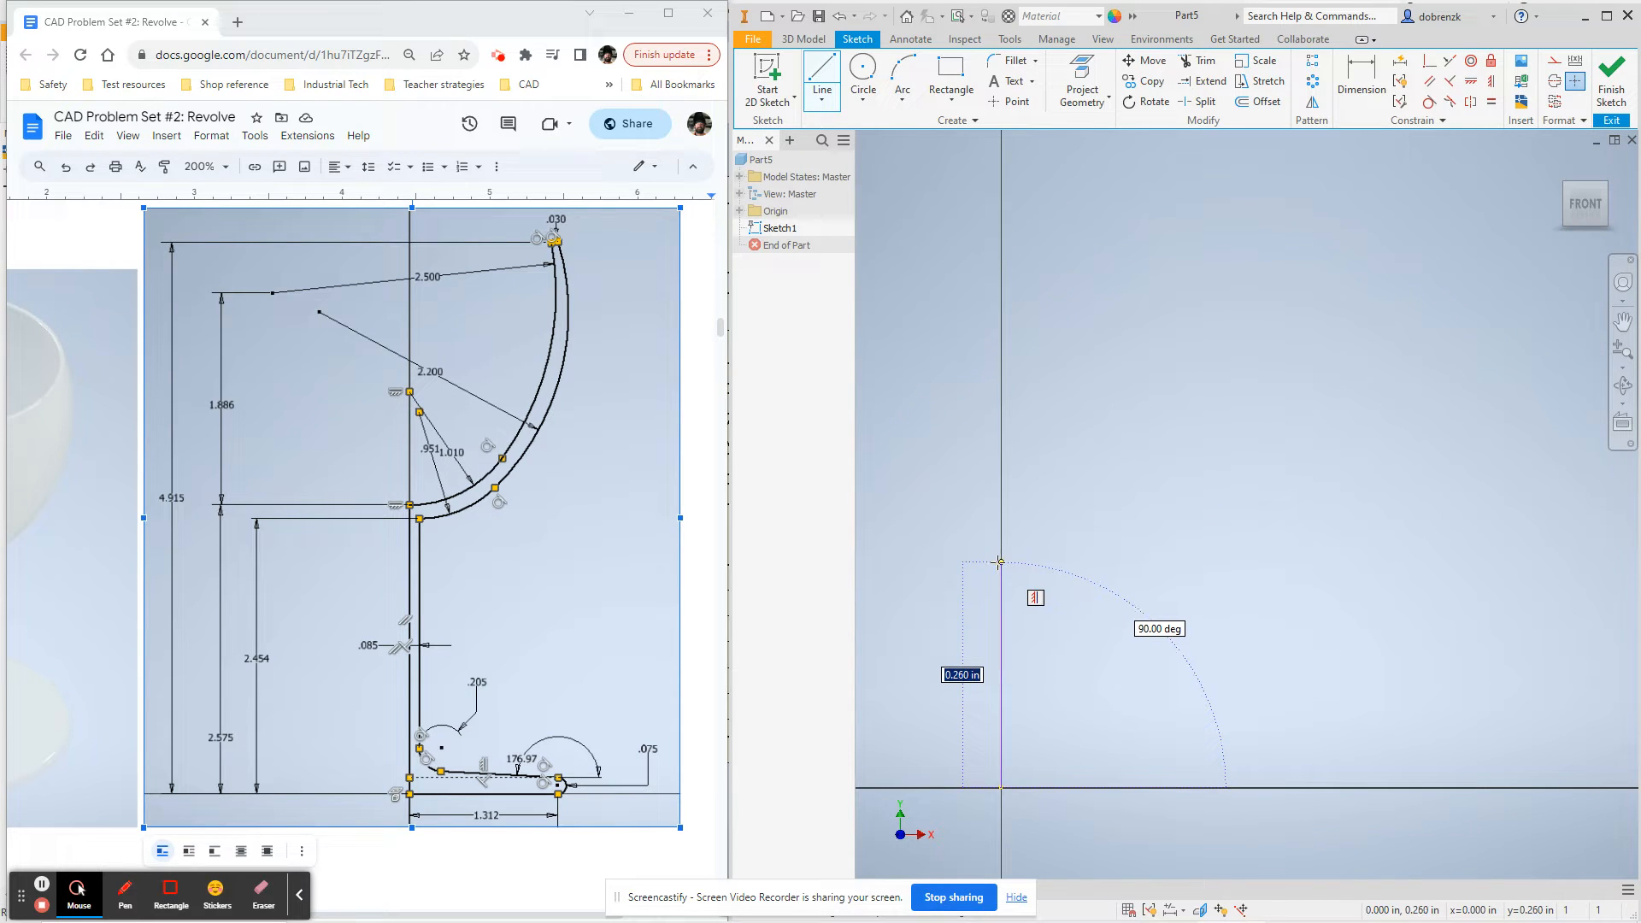
{"action": "scroll", "coordinate": [1000, 563], "scroll_direction": "up", "scroll_amount": 3}
{"action": "scroll", "coordinate": [999, 562], "scroll_direction": "up", "scroll_amount": 3}
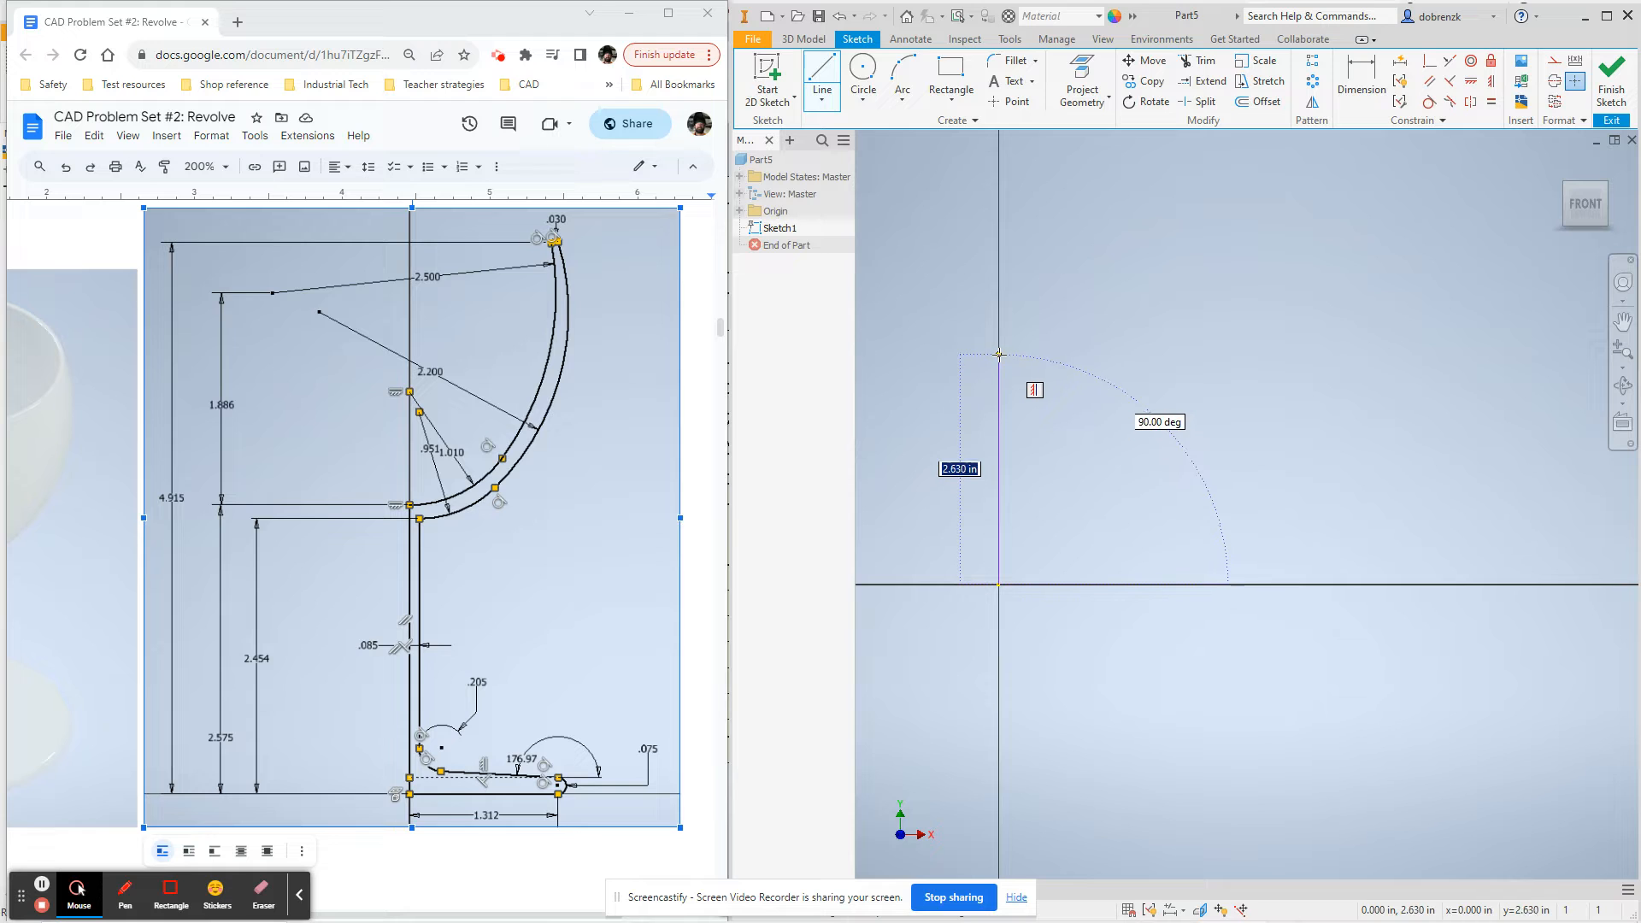
{"action": "left_click", "coordinate": [998, 358]}
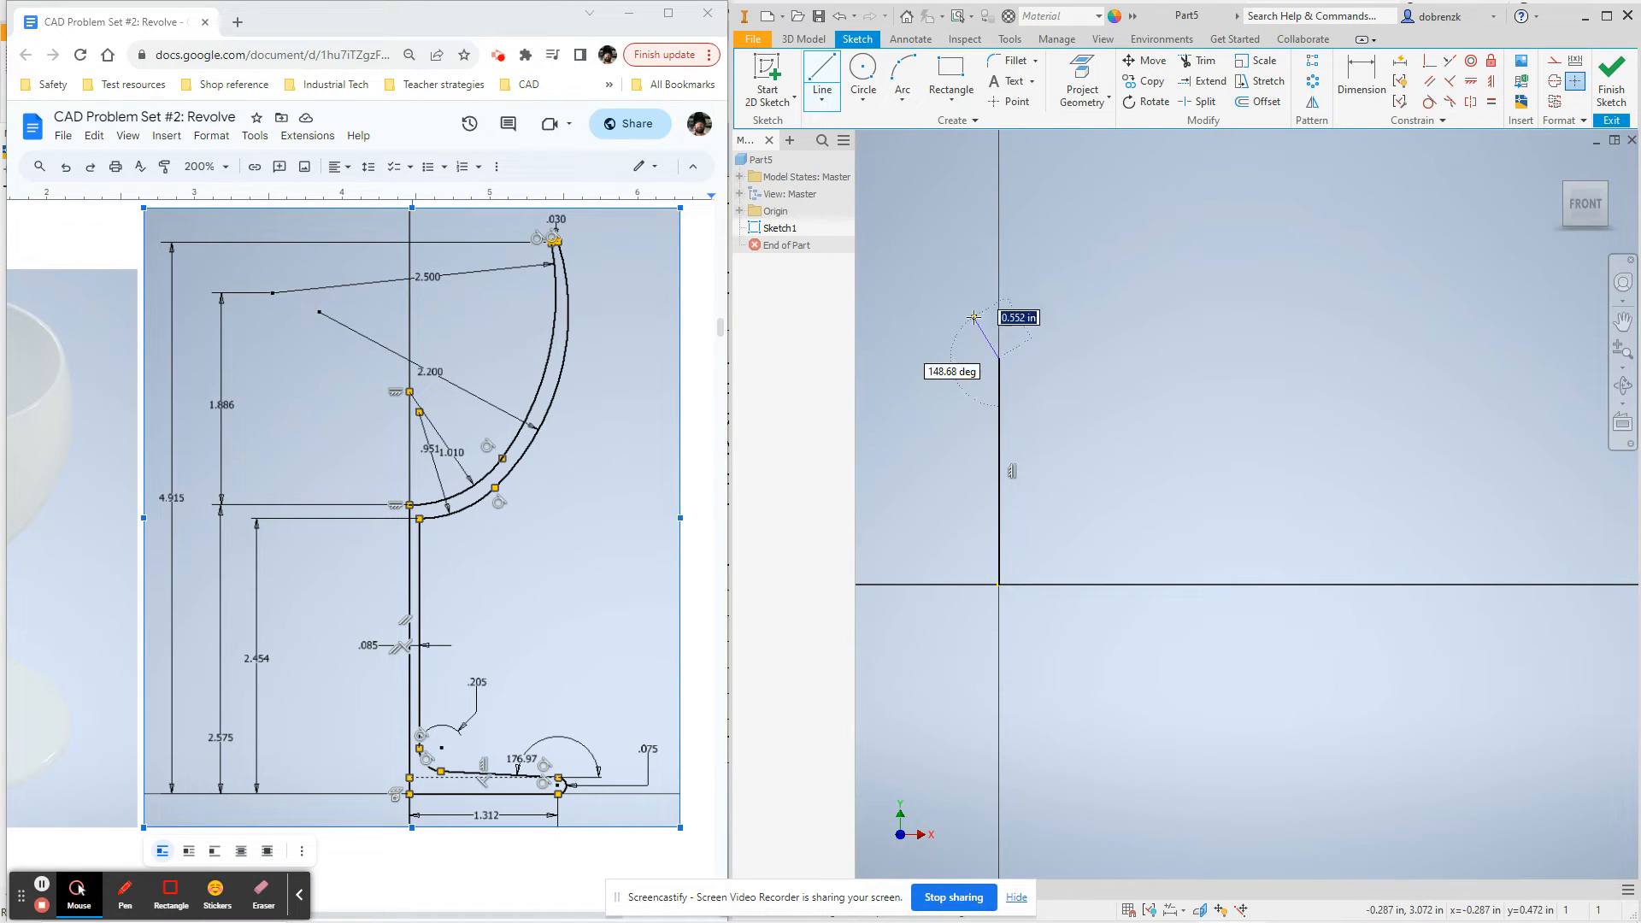
{"action": "key", "text": "Escape"}
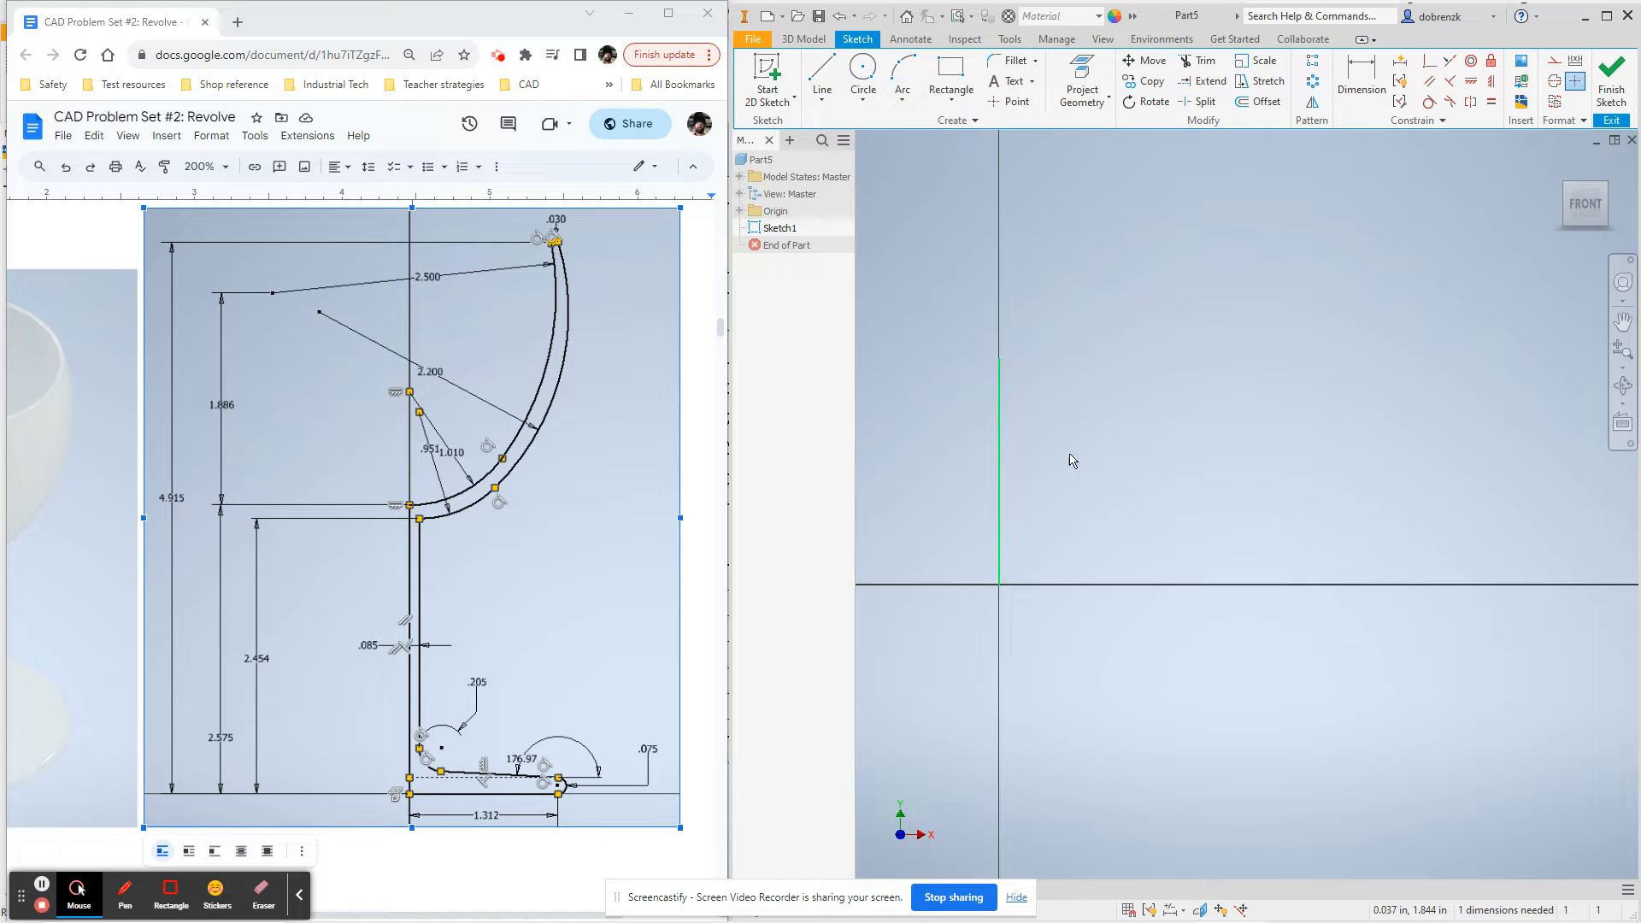
Draw a horizontal base line about 1.16 in long from the origin, ending in a tangent semicircular arc that curves up around the foot's edge
{"action": "mouse_move", "coordinate": [1208, 460]}
{"action": "middle_mouse_down"}
{"action": "mouse_move", "coordinate": [1362, 504]}
{"action": "mouse_move", "coordinate": [1382, 465]}
{"action": "mouse_move", "coordinate": [1217, 451]}
{"action": "middle_mouse_up"}
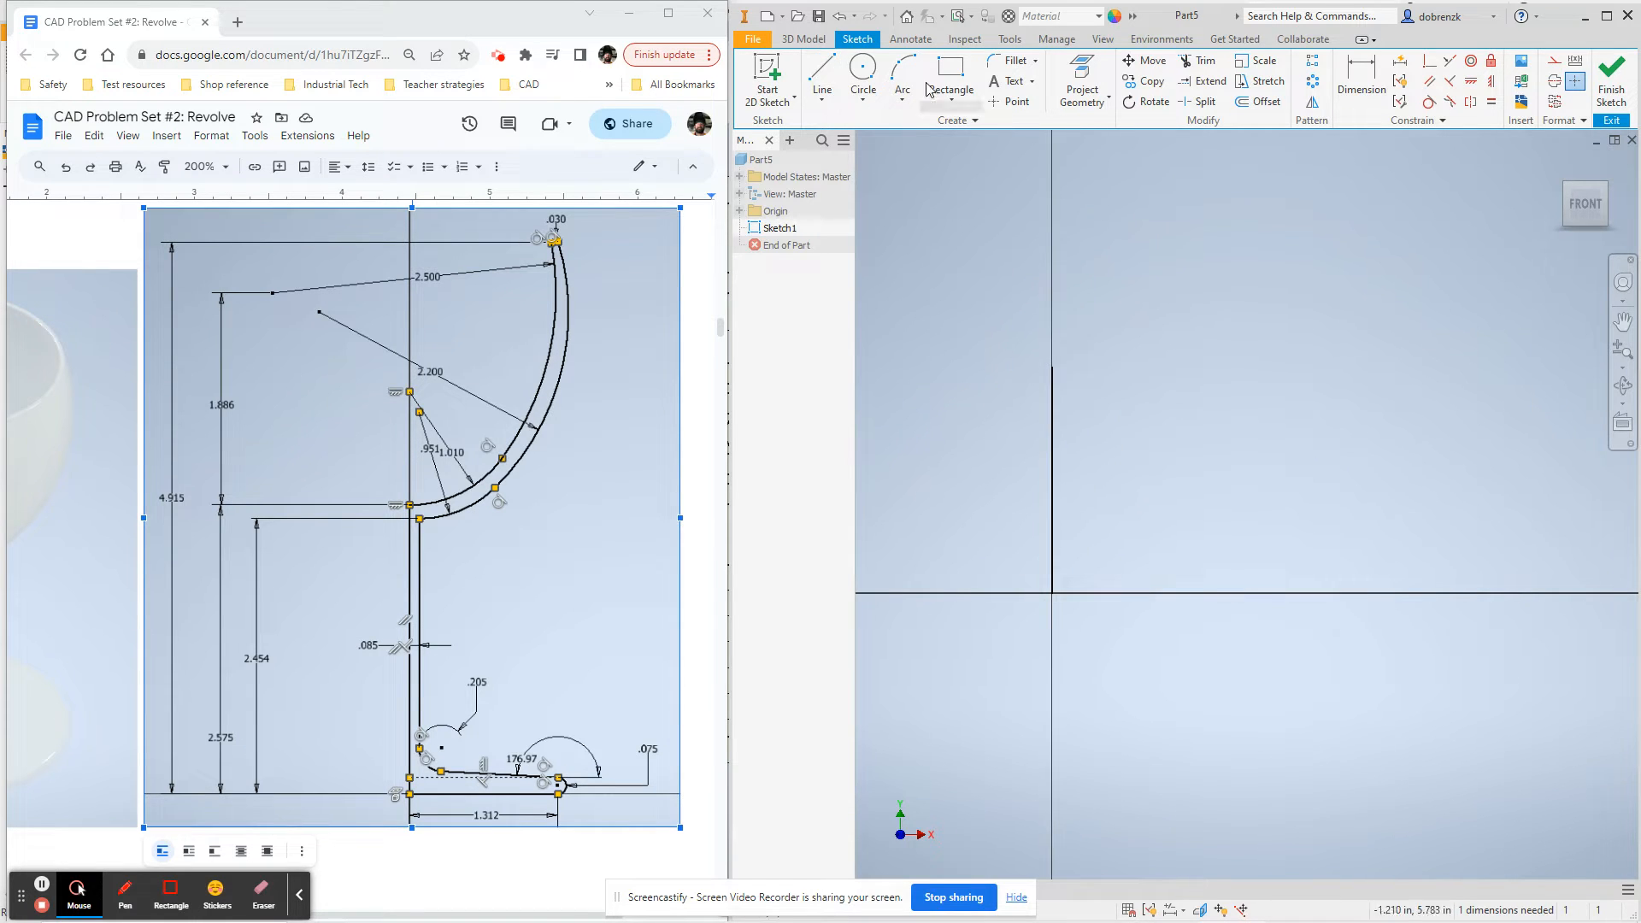
{"action": "left_click", "coordinate": [821, 77]}
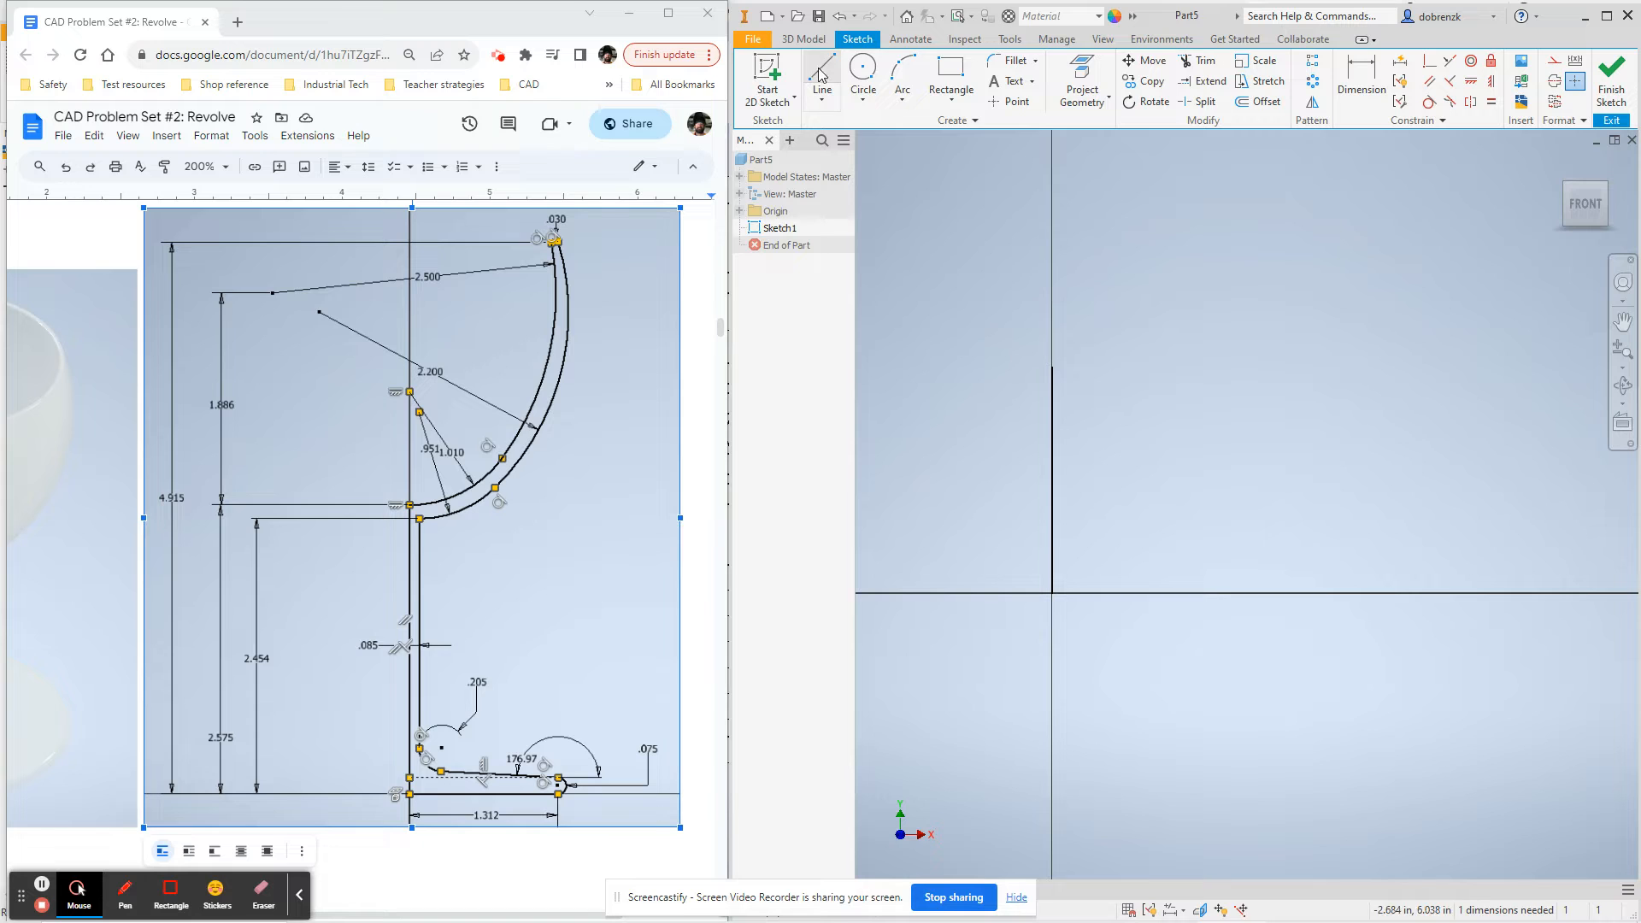
{"action": "left_click", "coordinate": [1053, 593]}
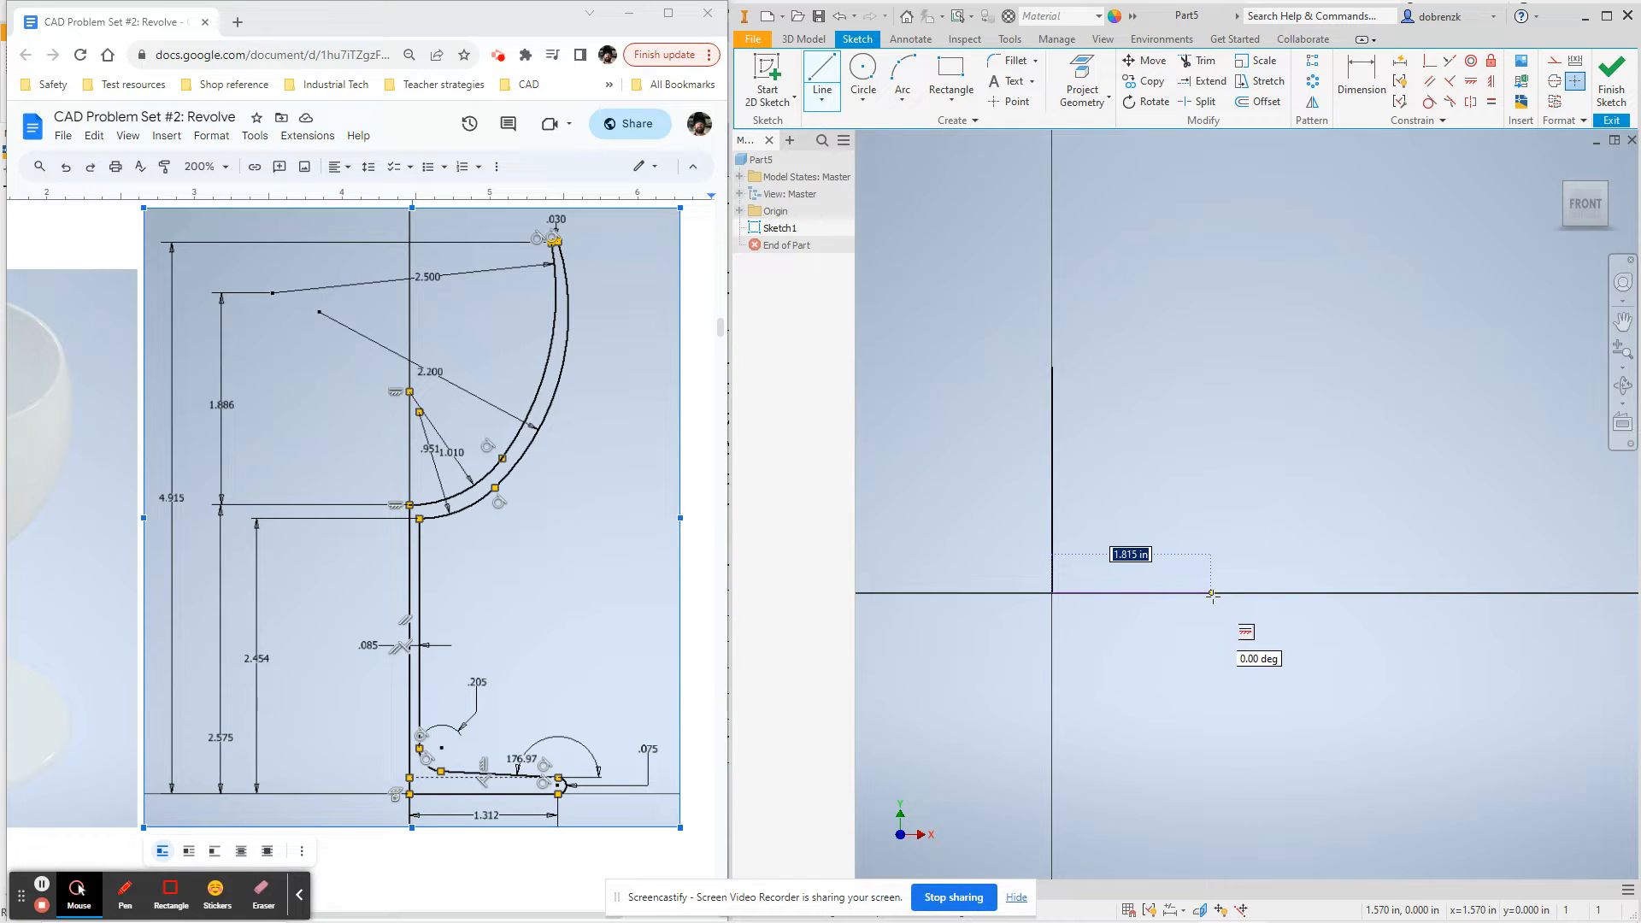
{"action": "left_click", "coordinate": [1153, 594]}
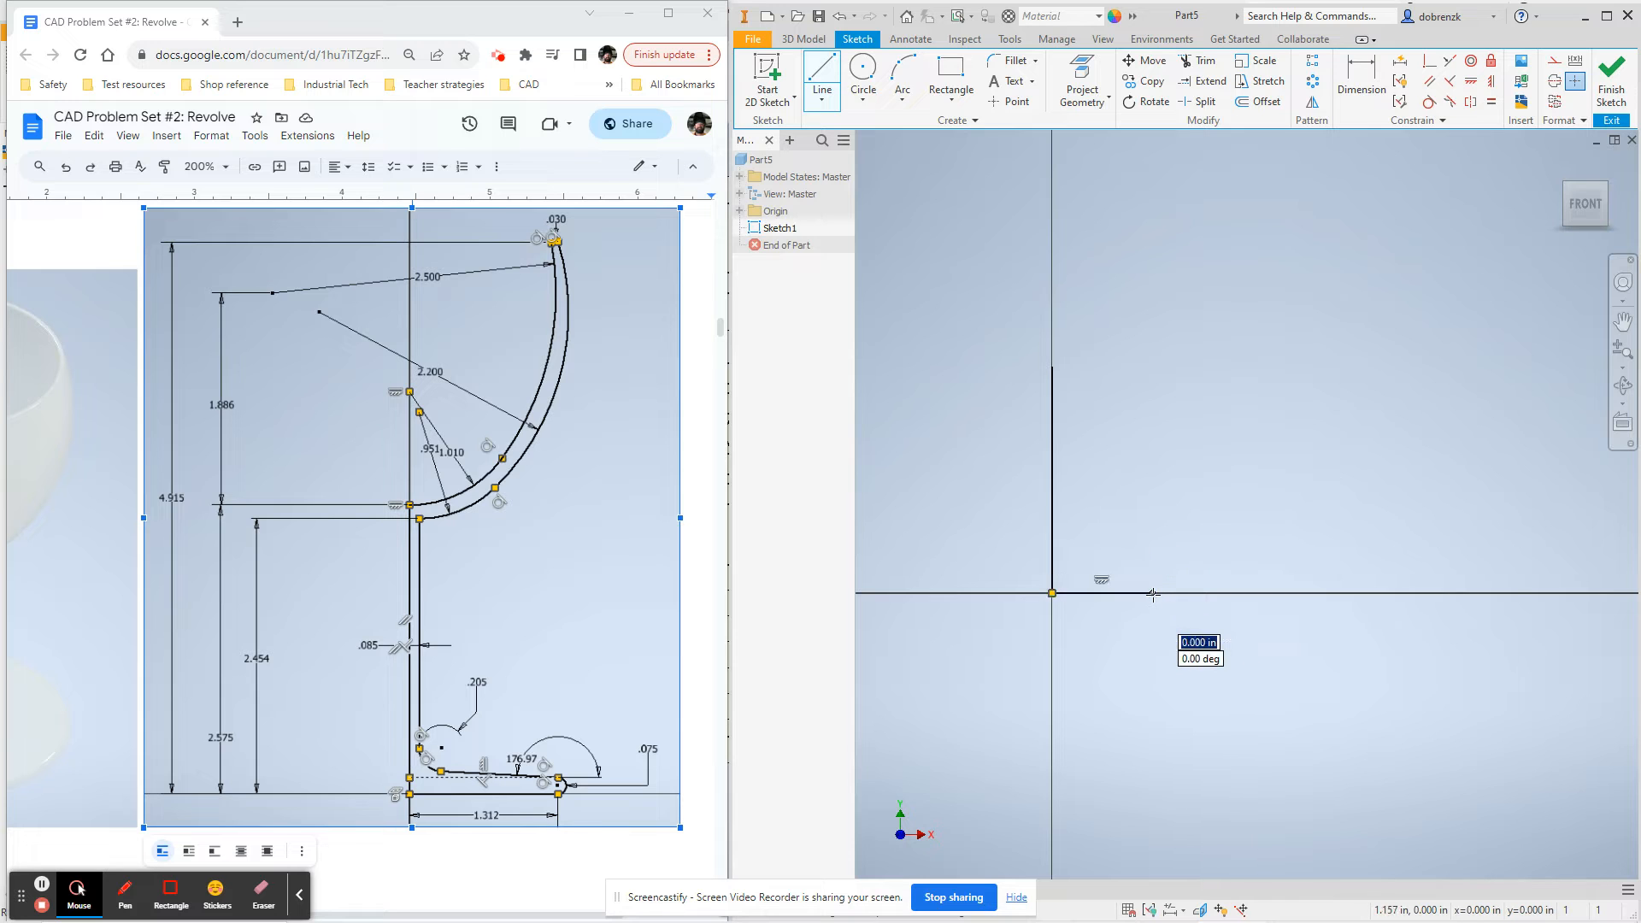
{"action": "scroll", "coordinate": [1102, 574], "scroll_direction": "up", "scroll_amount": 5}
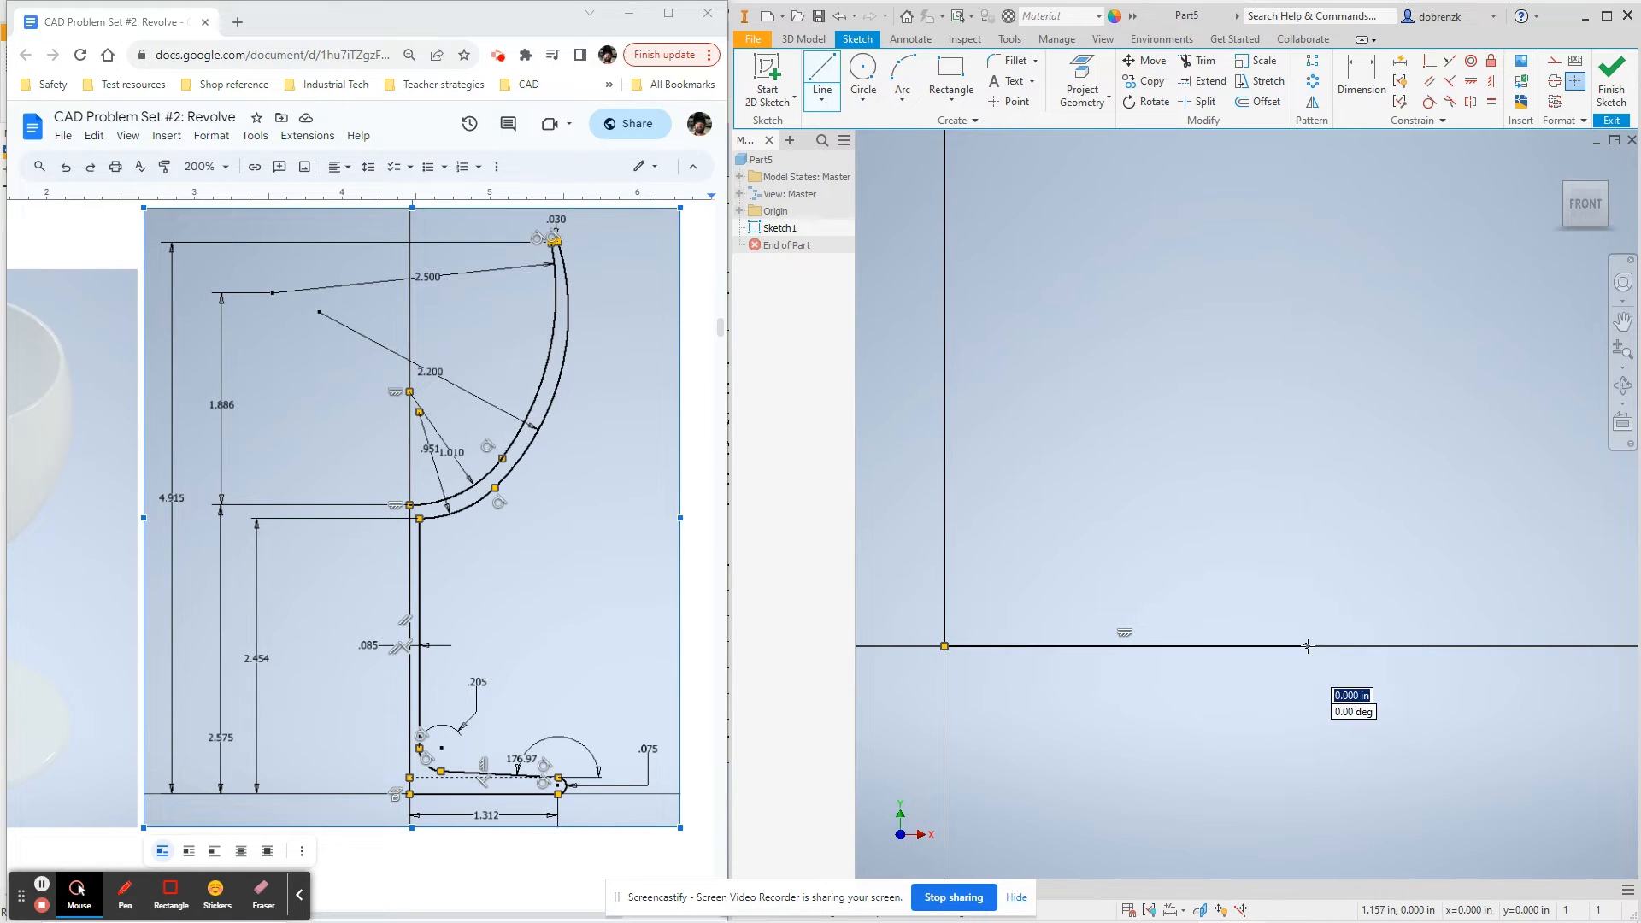
{"action": "left_click_drag", "start_coordinate": [1306, 645], "coordinate": [1306, 564]}
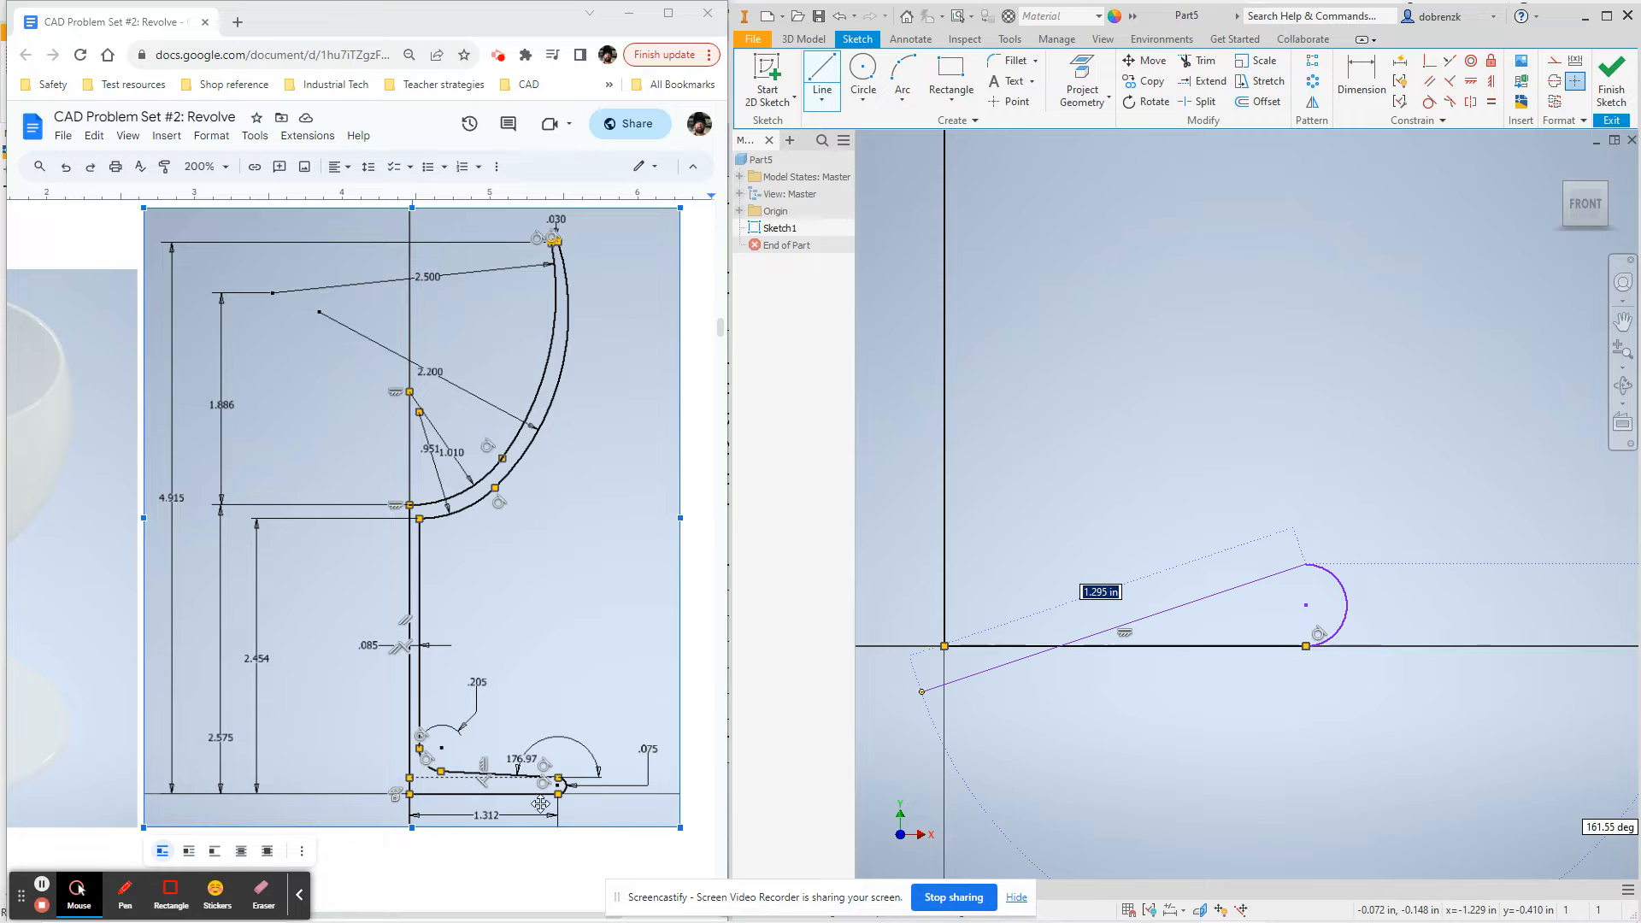
Following the close-up of the foot, continue with a slightly rising line about 0.86 in long towards the axis and a tangent arc curving up to the stem
{"action": "scroll", "coordinate": [554, 727], "scroll_direction": "down", "scroll_amount": 1}
{"action": "scroll", "coordinate": [555, 727], "scroll_direction": "down", "scroll_amount": 10}
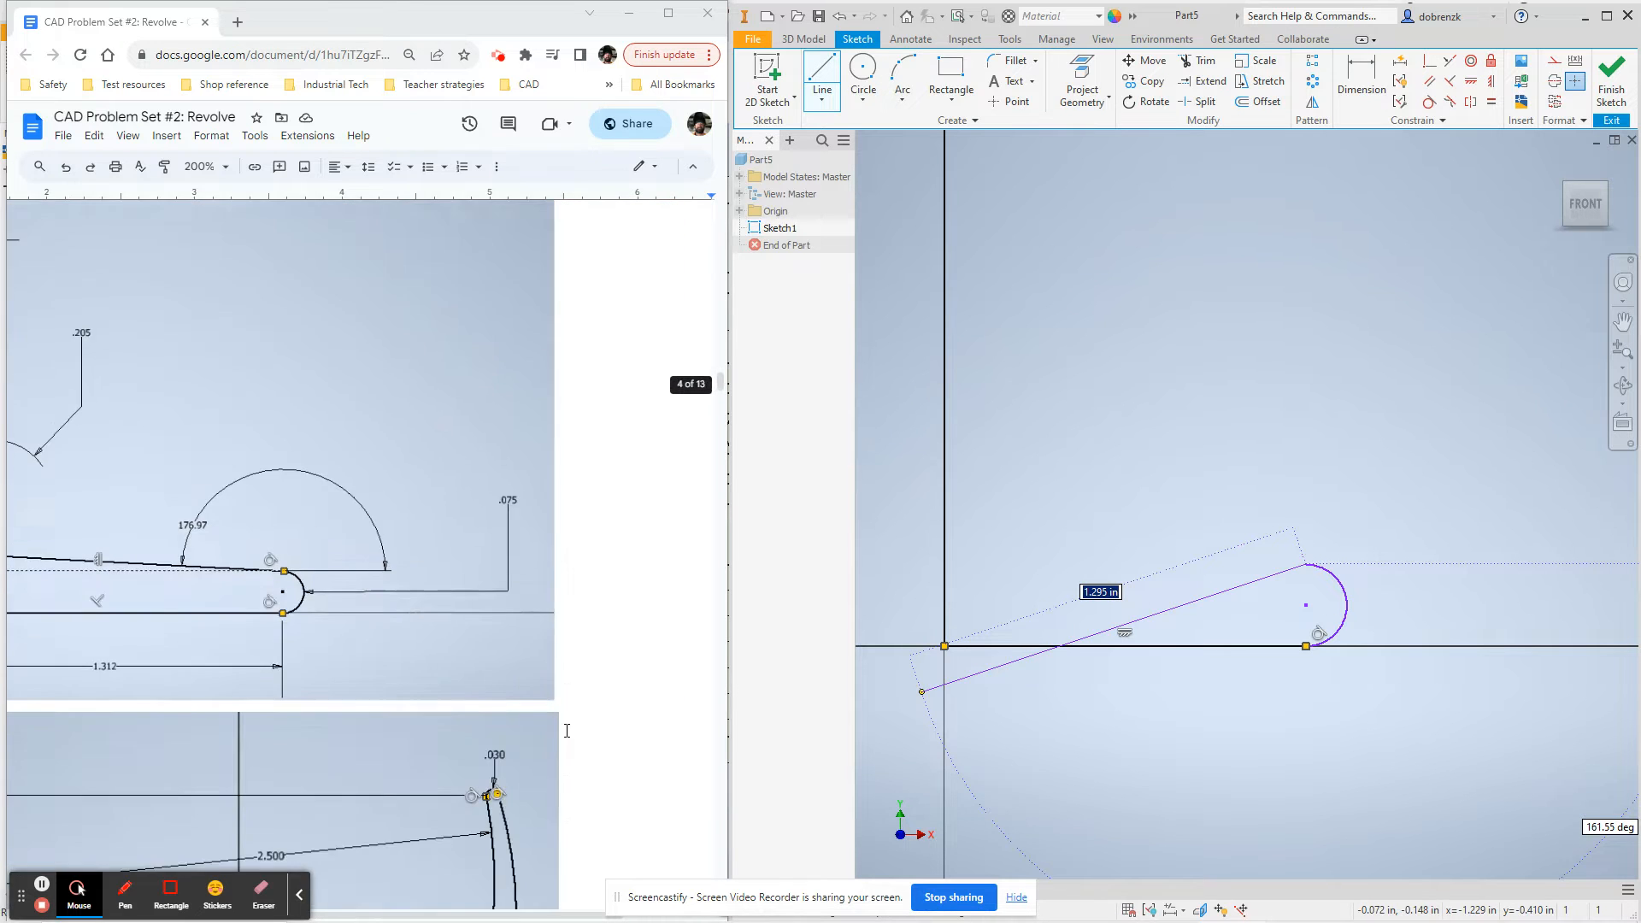
{"action": "scroll", "coordinate": [566, 733], "scroll_direction": "up", "scroll_amount": 5}
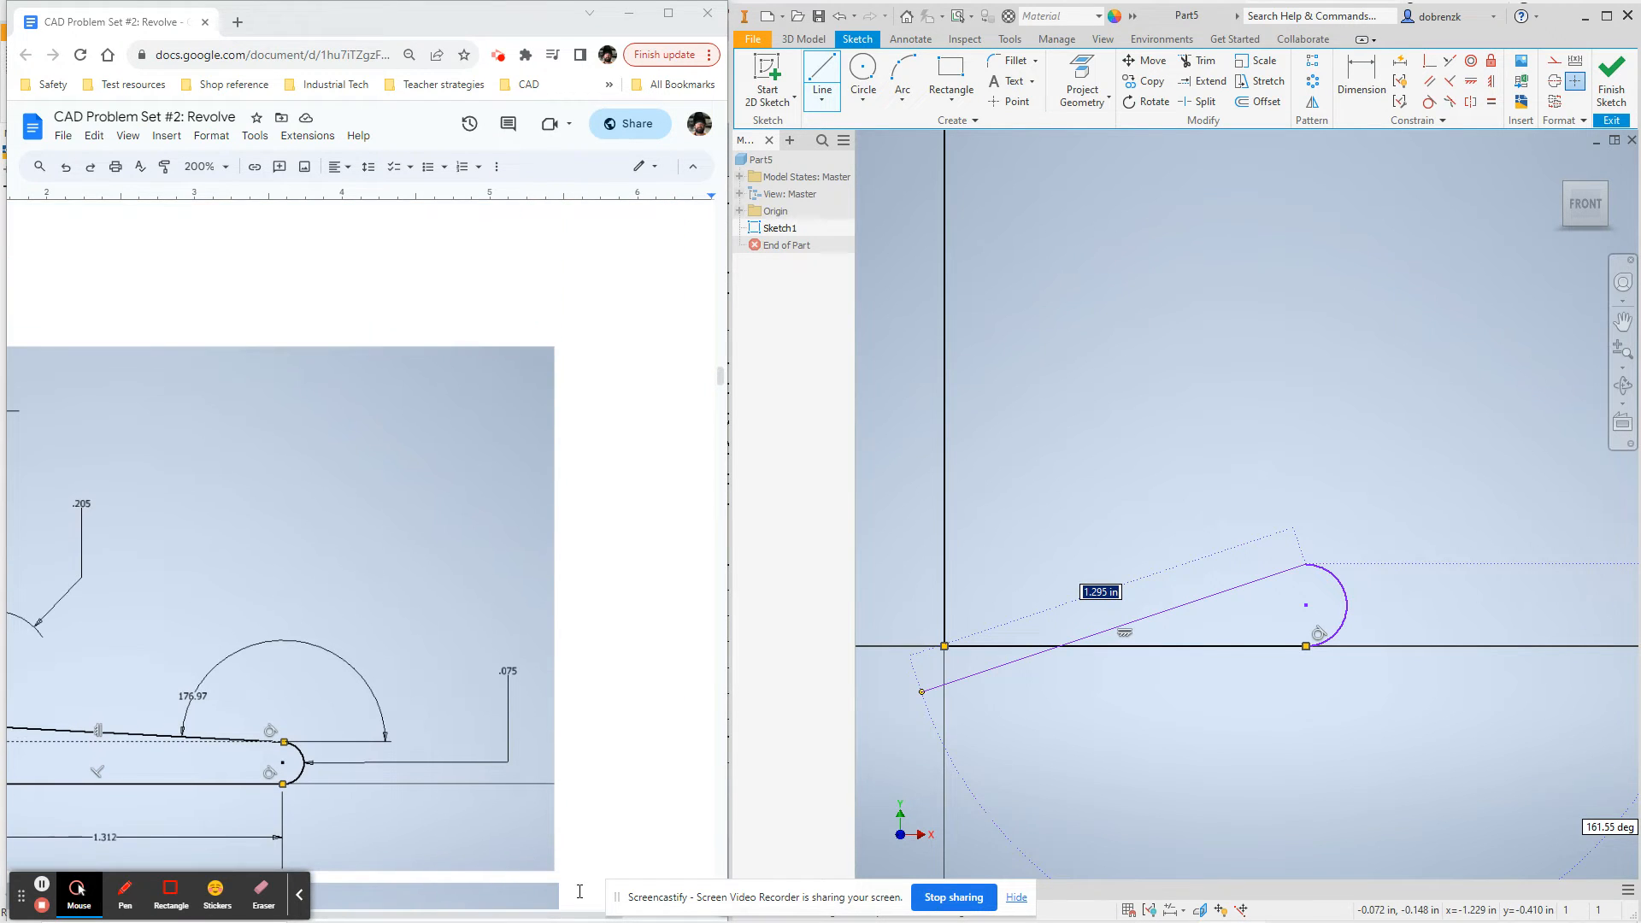
{"action": "left_click_drag", "start_coordinate": [537, 915], "coordinate": [407, 914]}
{"action": "left_click_drag", "start_coordinate": [403, 913], "coordinate": [395, 913]}
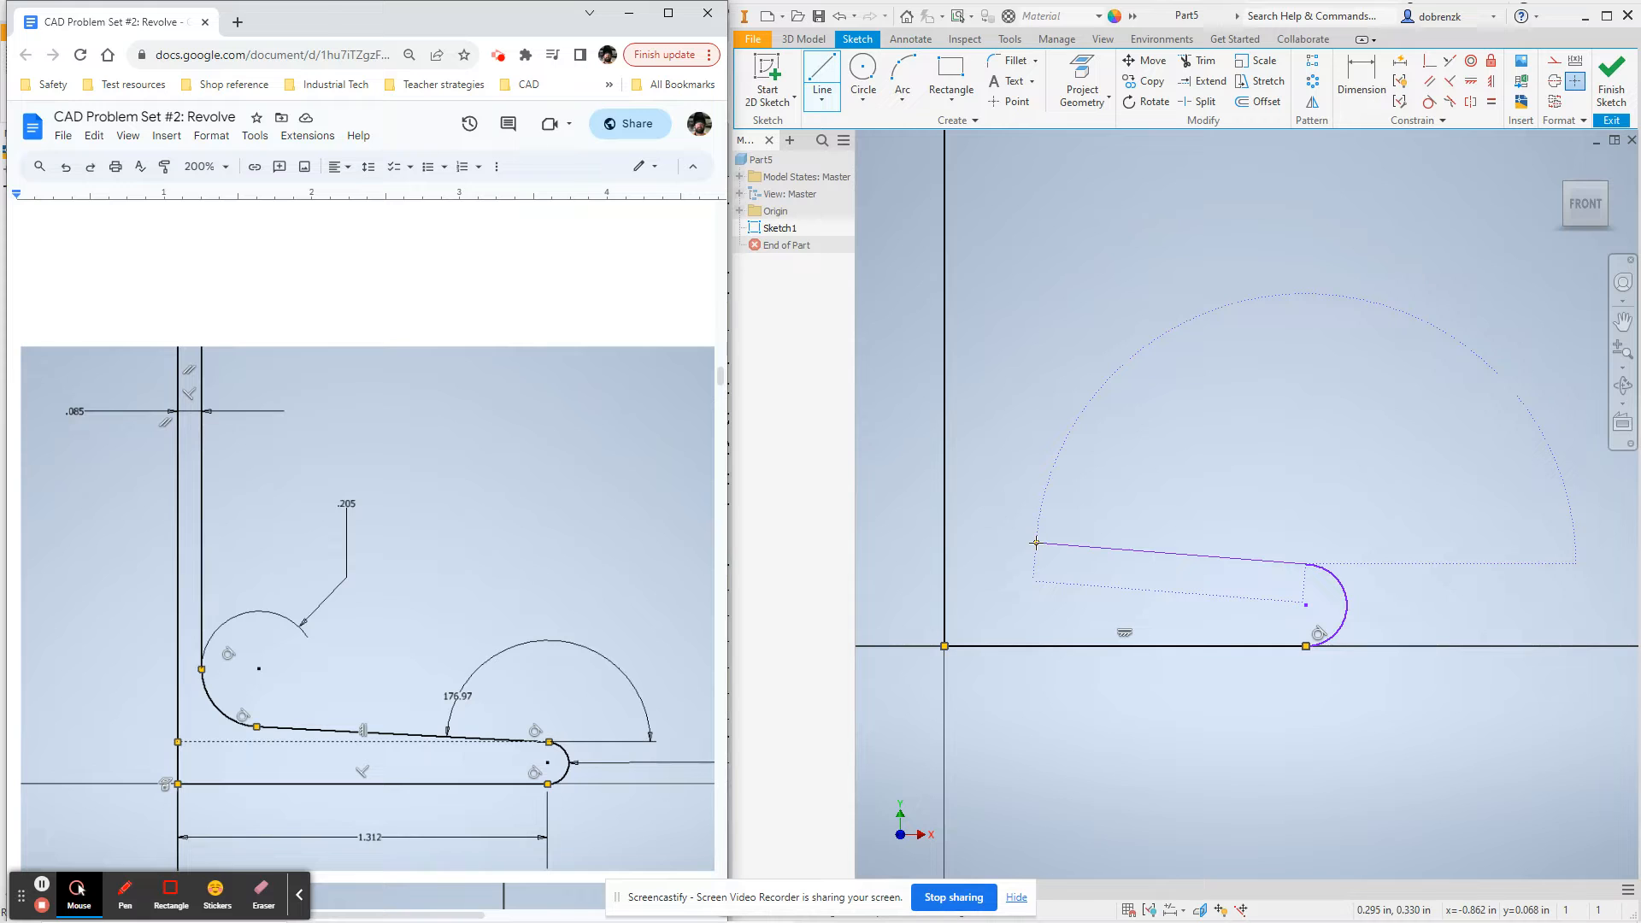
{"action": "left_click", "coordinate": [1036, 543]}
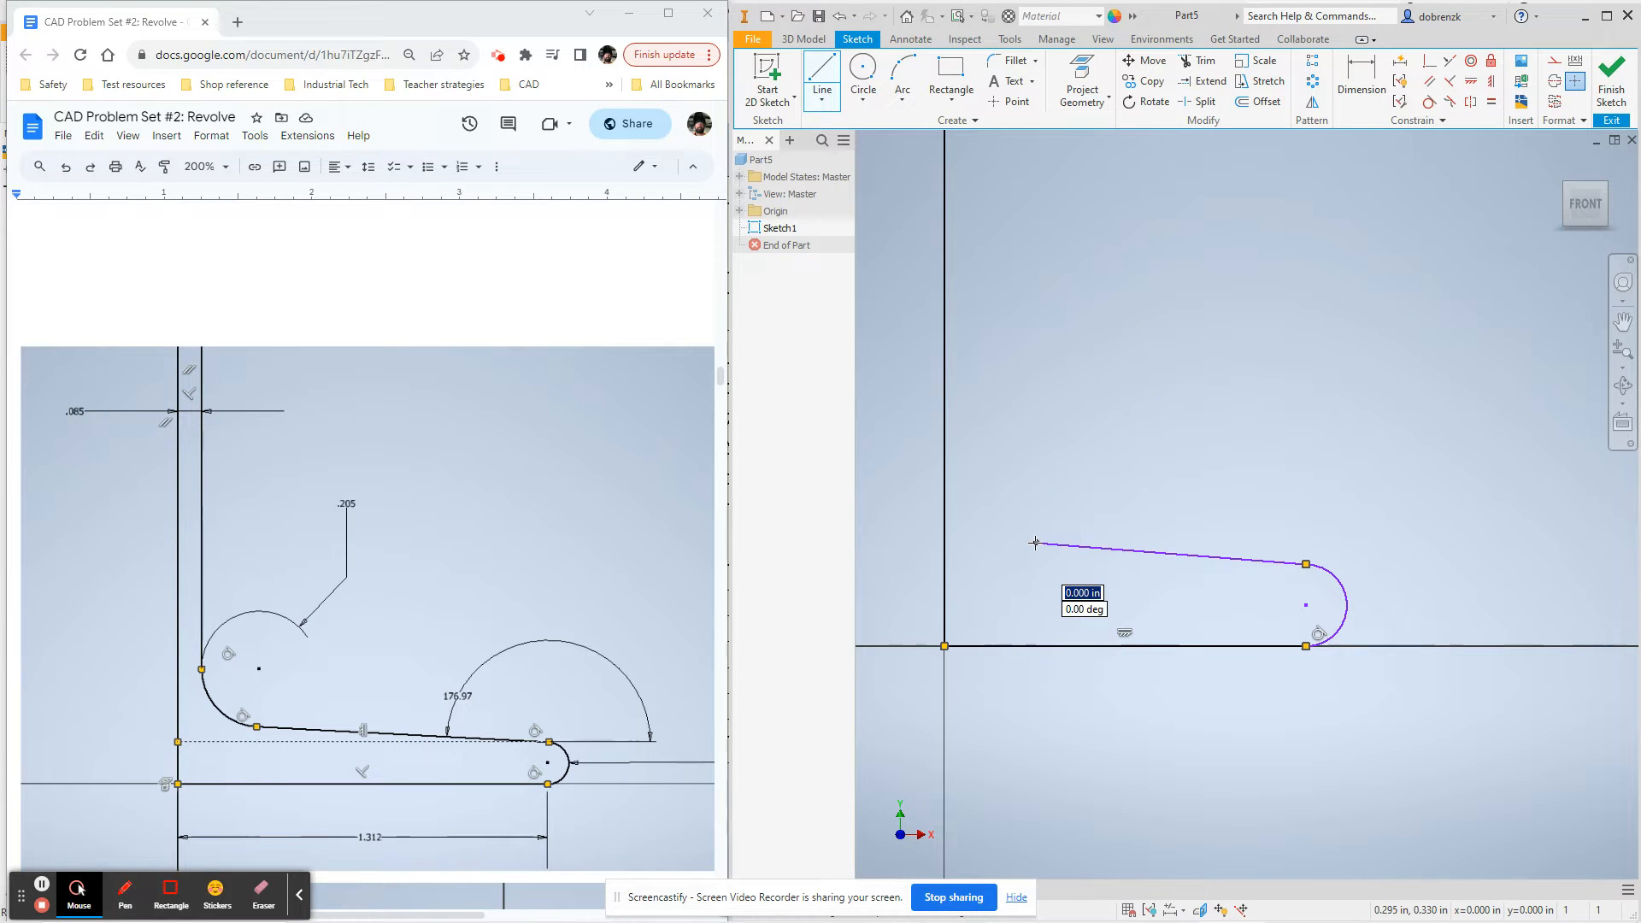
{"action": "left_click_drag", "start_coordinate": [1036, 540], "coordinate": [981, 477]}
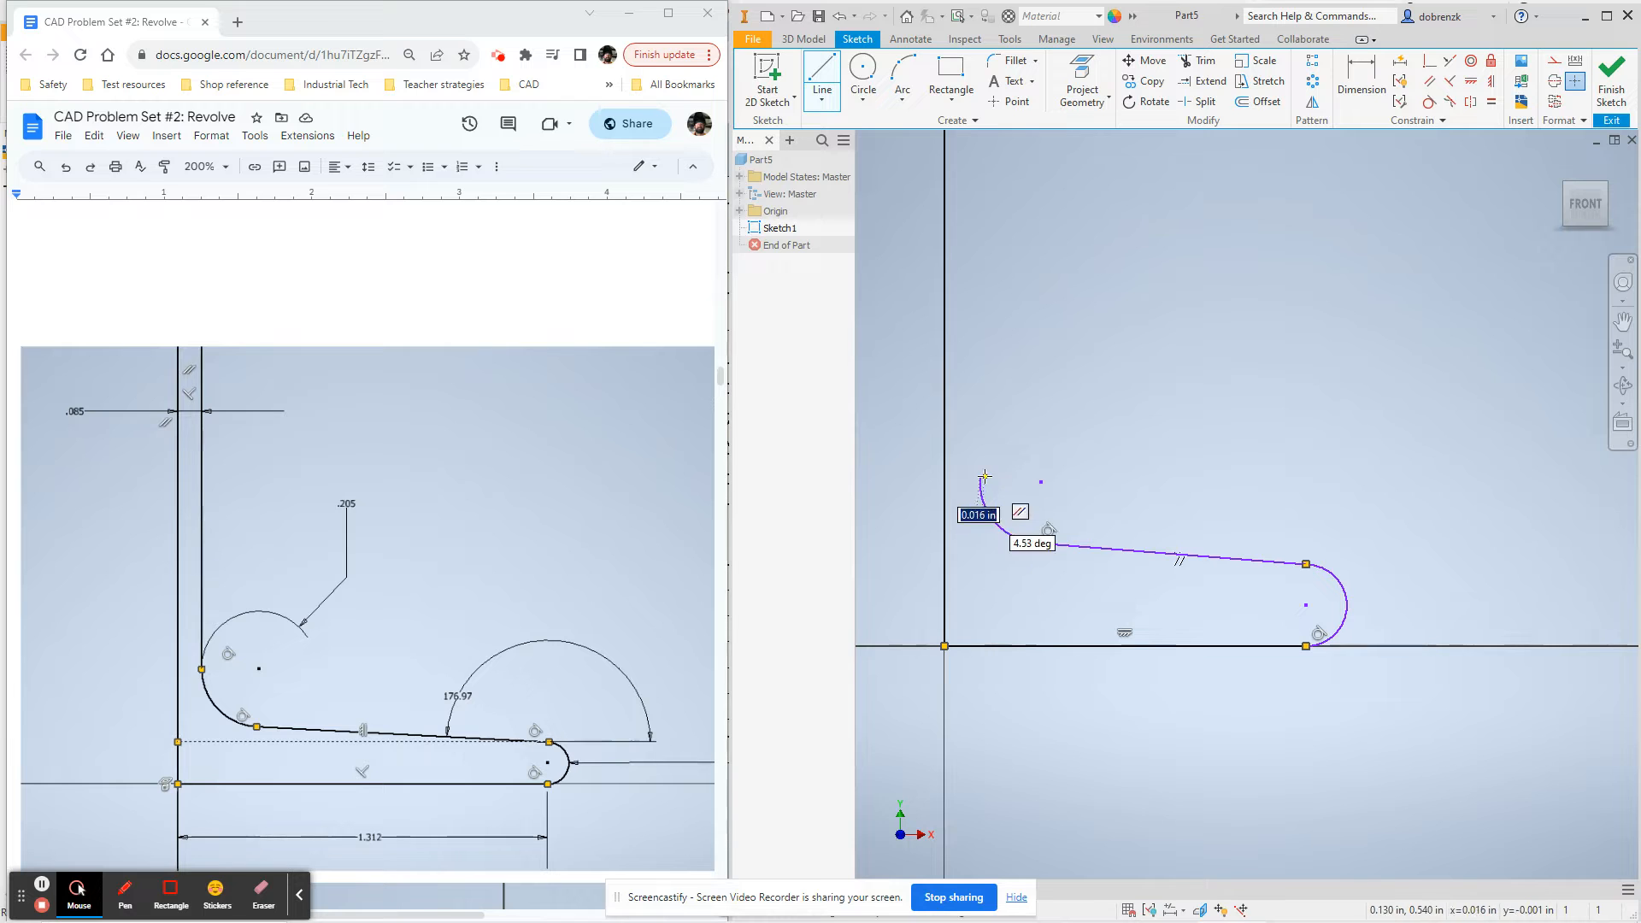
{"action": "scroll", "coordinate": [1002, 484], "scroll_direction": "down", "scroll_amount": 8}
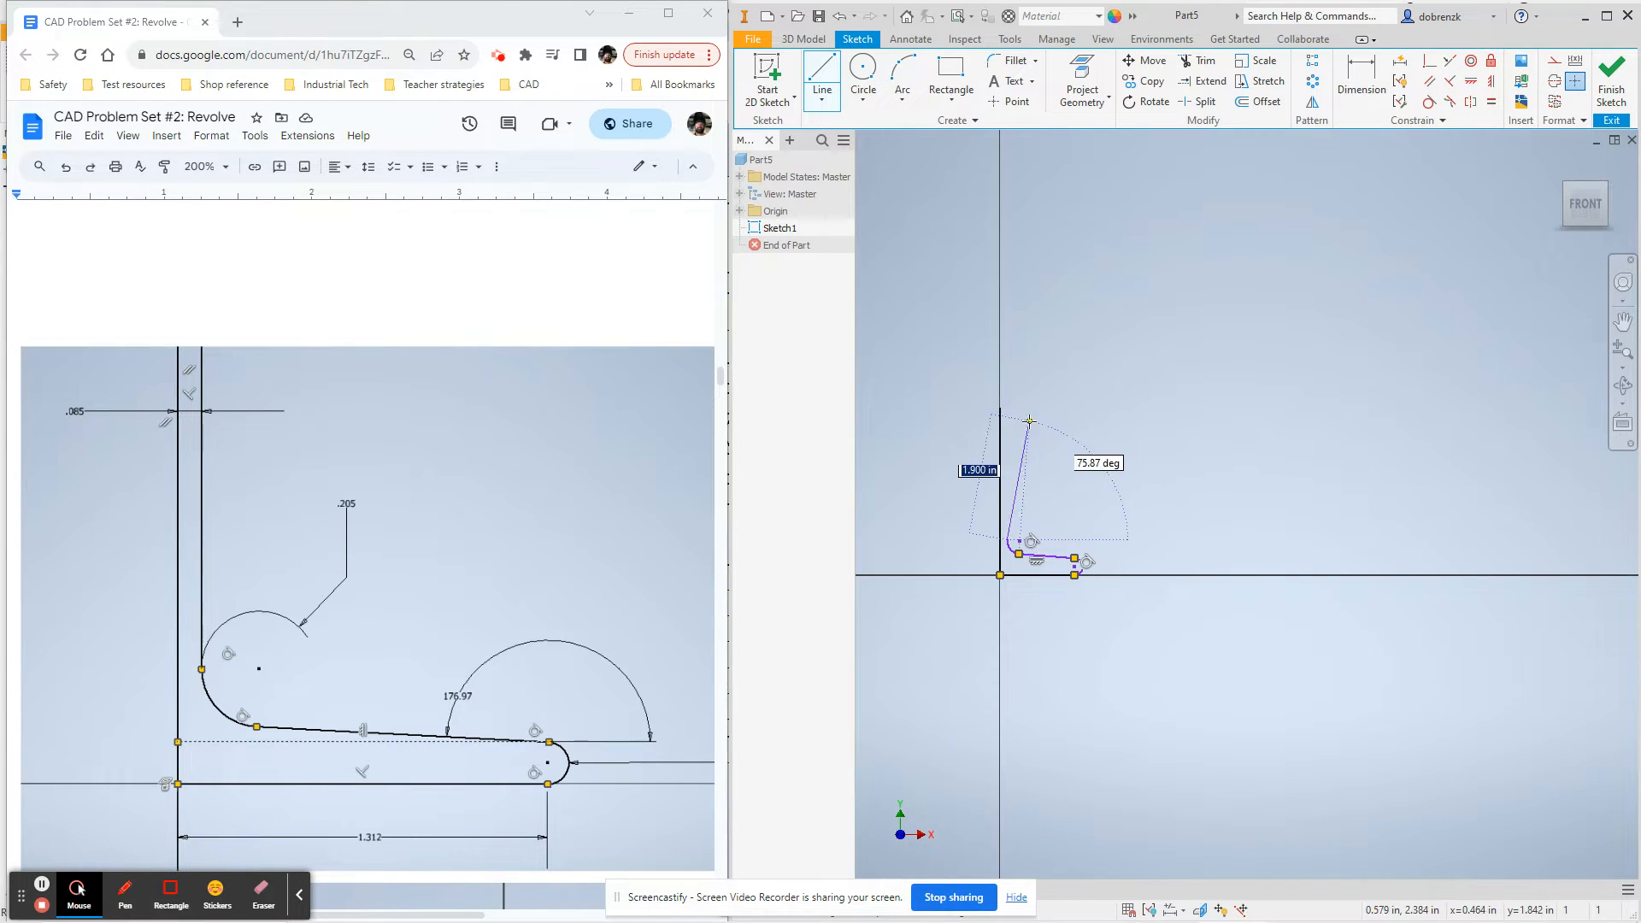
Draw the vertical stem line about 1.96 in long, from the end of the foot's arc and parallel to the centre line
{"action": "scroll", "coordinate": [957, 453], "scroll_direction": "up", "scroll_amount": 4}
{"action": "scroll", "coordinate": [403, 447], "scroll_direction": "down", "scroll_amount": 6}
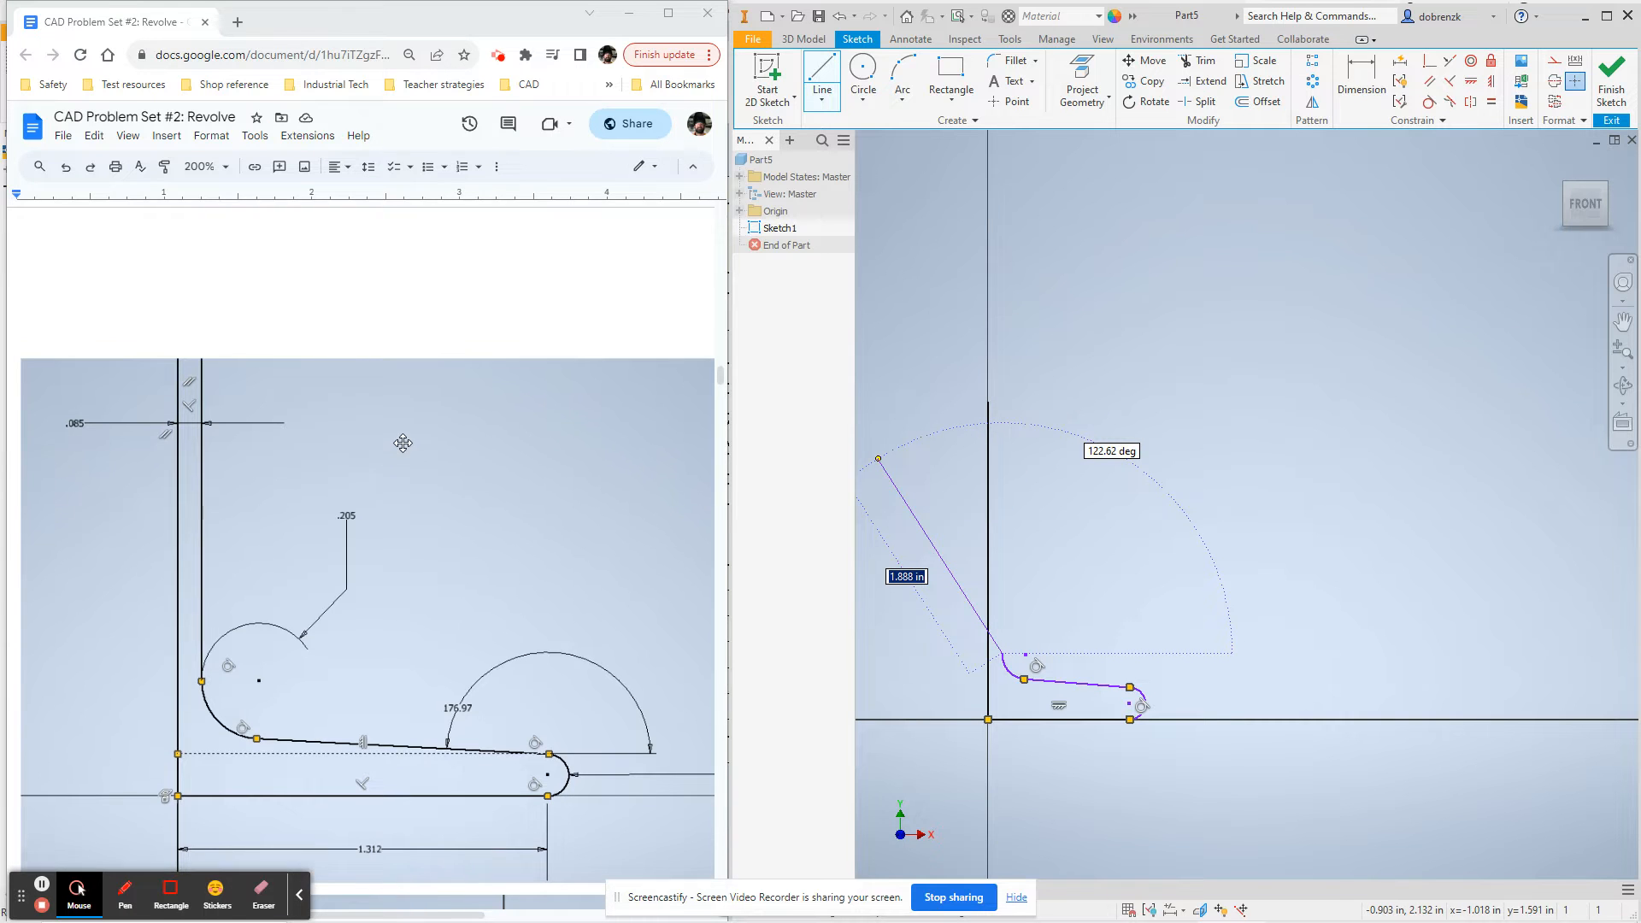
{"action": "scroll", "coordinate": [408, 435], "scroll_direction": "down", "scroll_amount": 3}
{"action": "scroll", "coordinate": [409, 435], "scroll_direction": "up", "scroll_amount": 2}
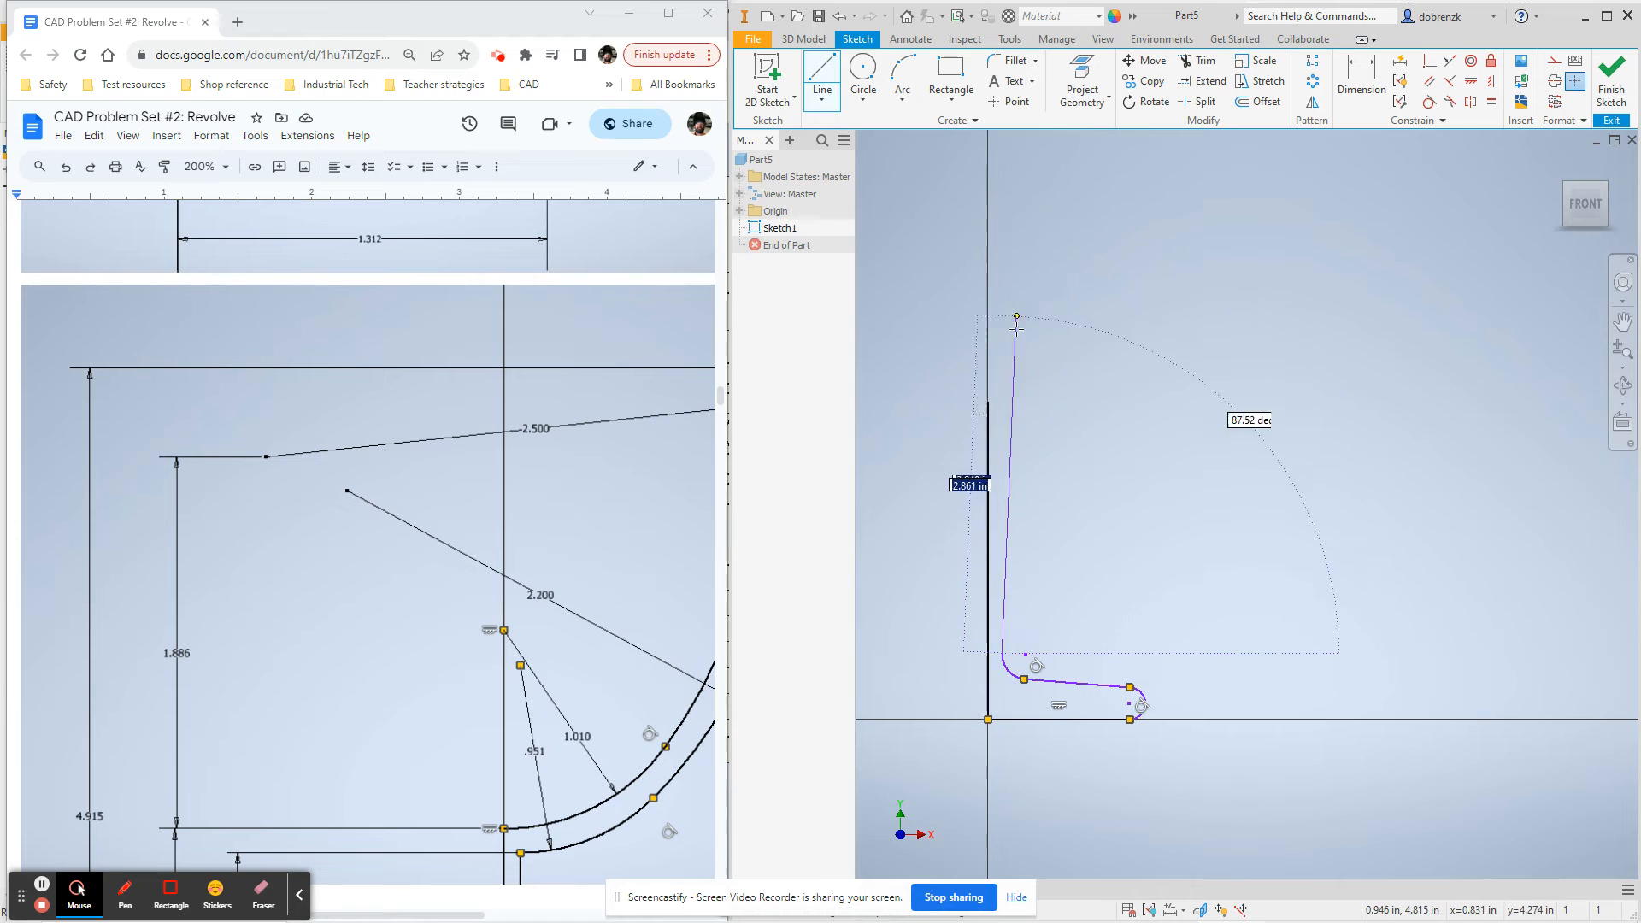
{"action": "left_click", "coordinate": [1000, 414]}
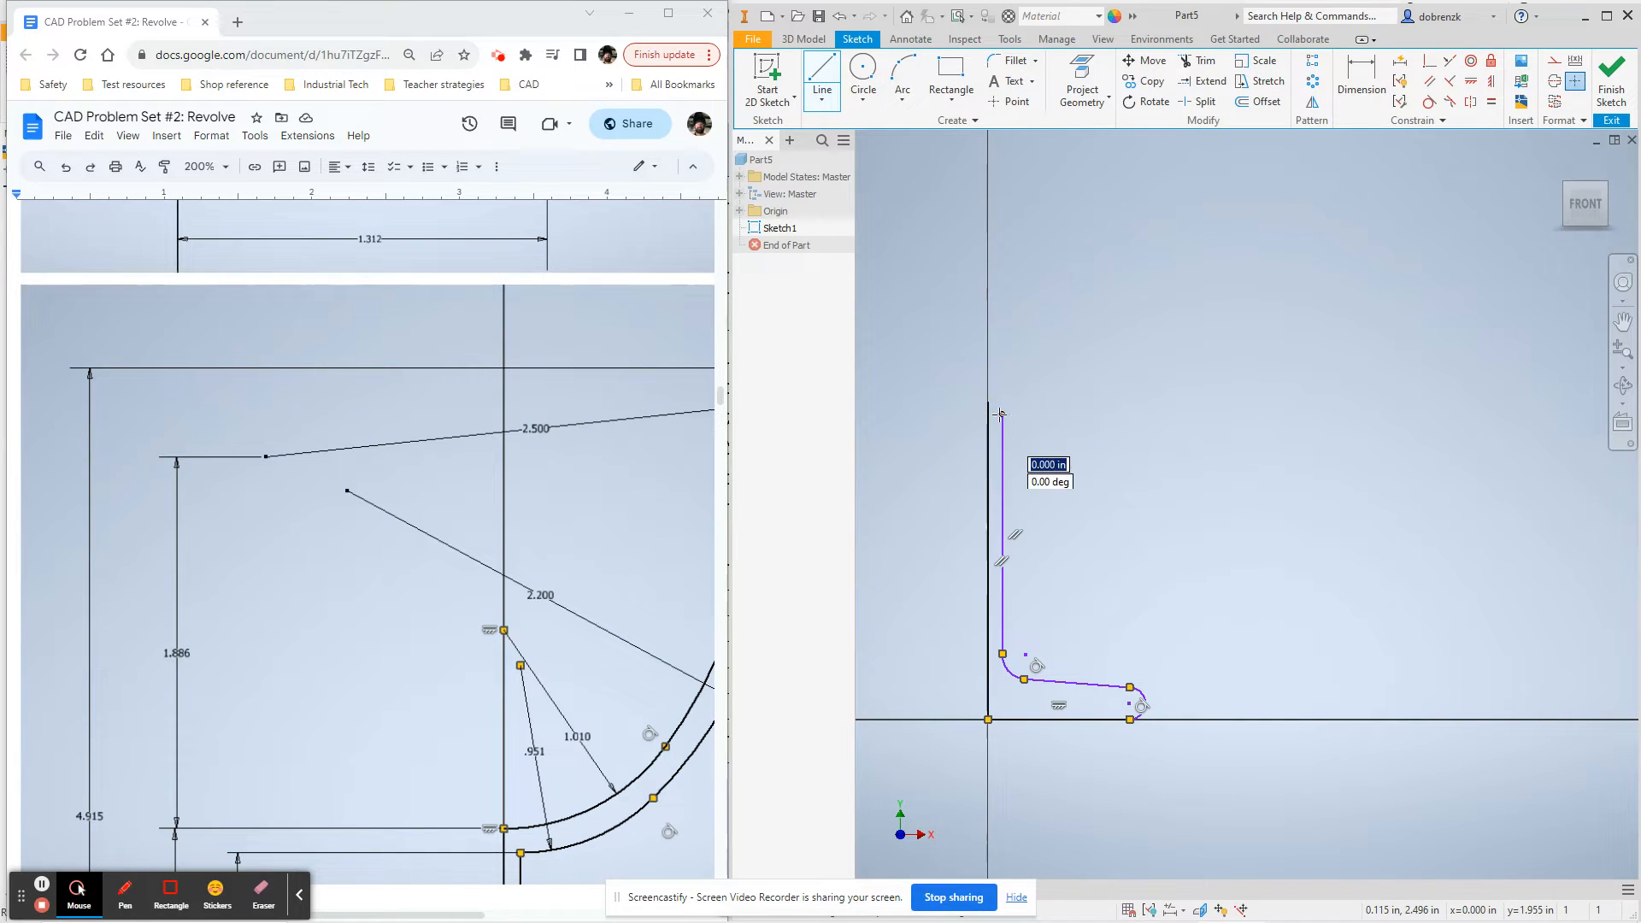
Examine the bowl close-up in the assignment document, bringing its full width from the axis to the outer wall and rim into view
{"action": "middle_click_drag", "start_coordinate": [1033, 419], "coordinate": [1004, 450]}
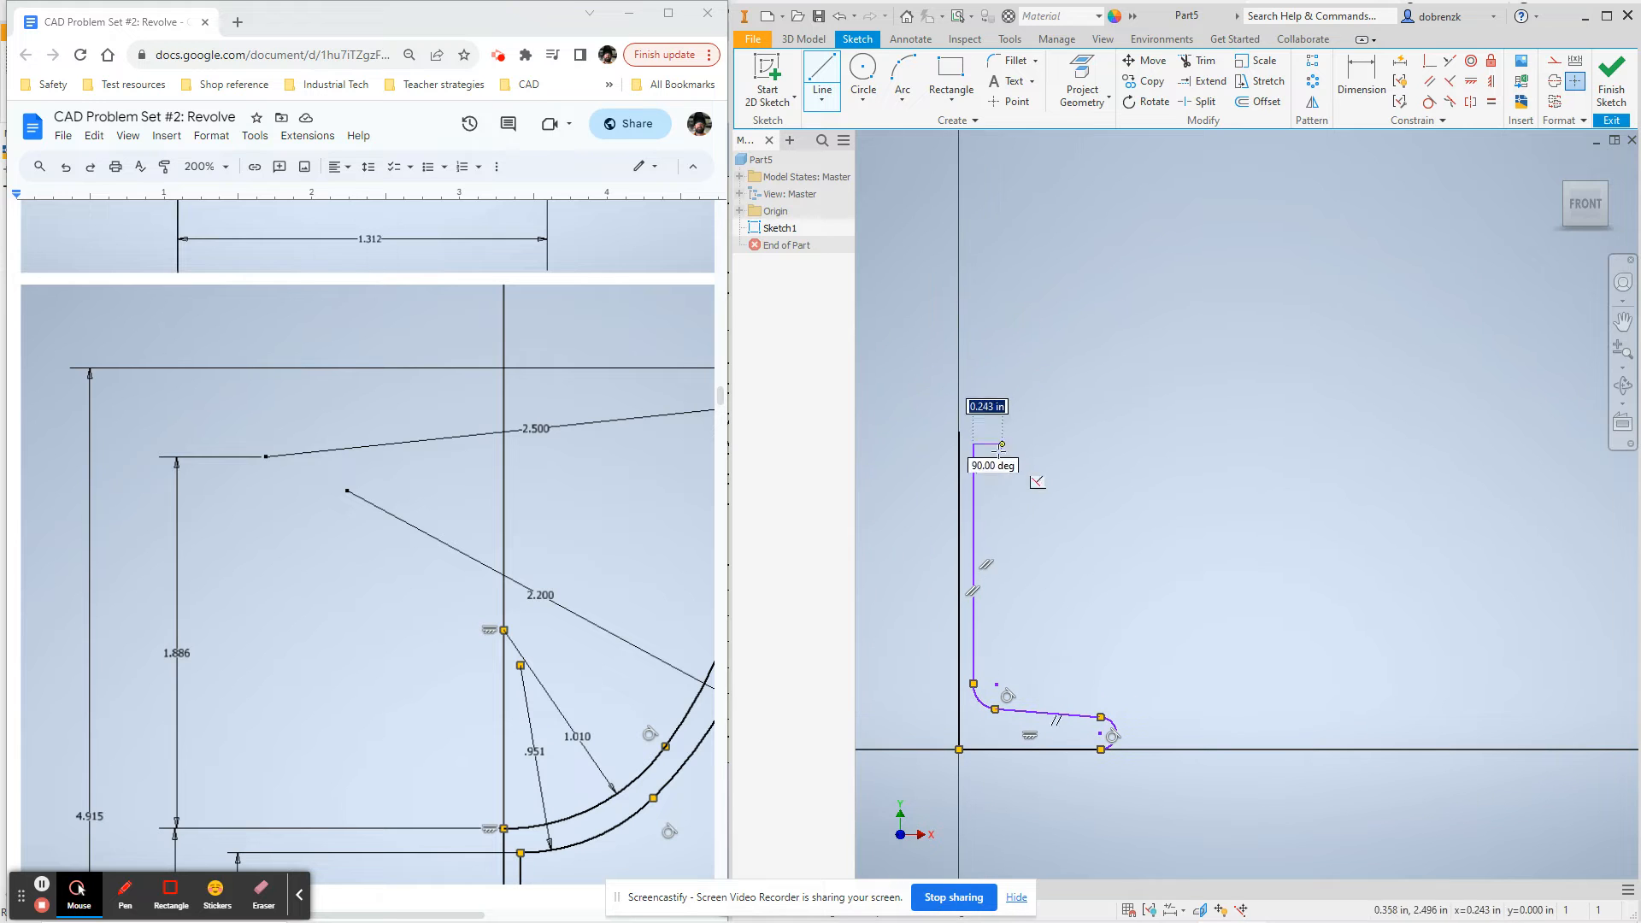
{"action": "scroll", "coordinate": [538, 367], "scroll_direction": "up", "scroll_amount": 6}
{"action": "scroll", "coordinate": [536, 376], "scroll_direction": "up", "scroll_amount": 8}
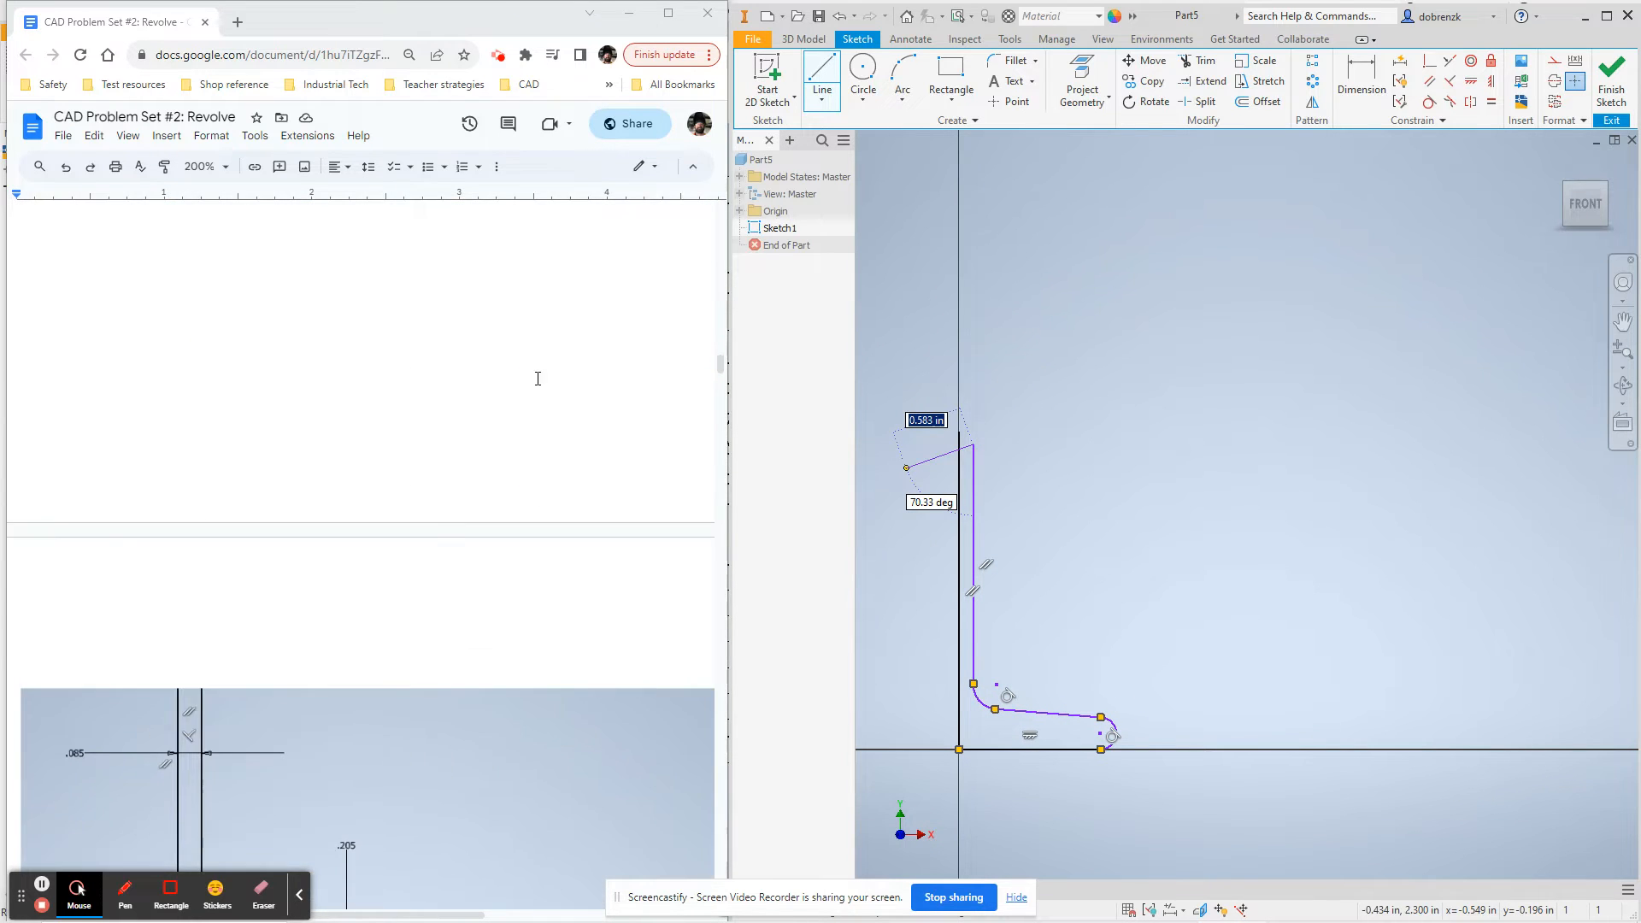
{"action": "scroll", "coordinate": [545, 381], "scroll_direction": "down", "scroll_amount": 17}
{"action": "scroll", "coordinate": [546, 382], "scroll_direction": "down", "scroll_amount": 1}
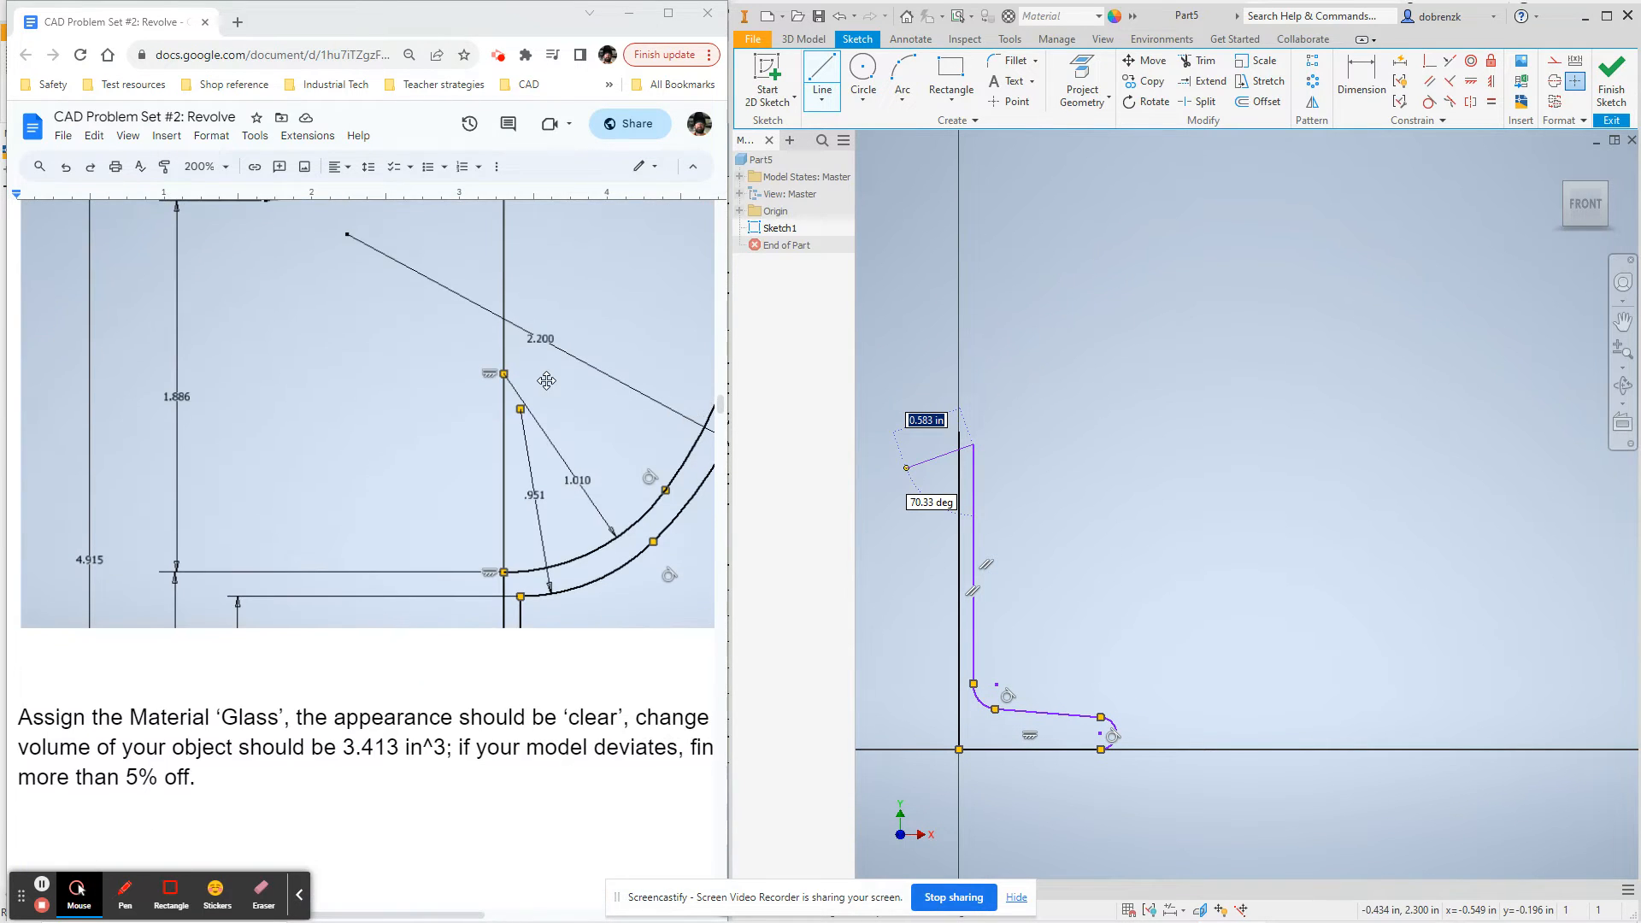
{"action": "scroll", "coordinate": [513, 556], "scroll_direction": "up", "scroll_amount": 5}
{"action": "scroll", "coordinate": [465, 755], "scroll_direction": "down", "scroll_amount": 2}
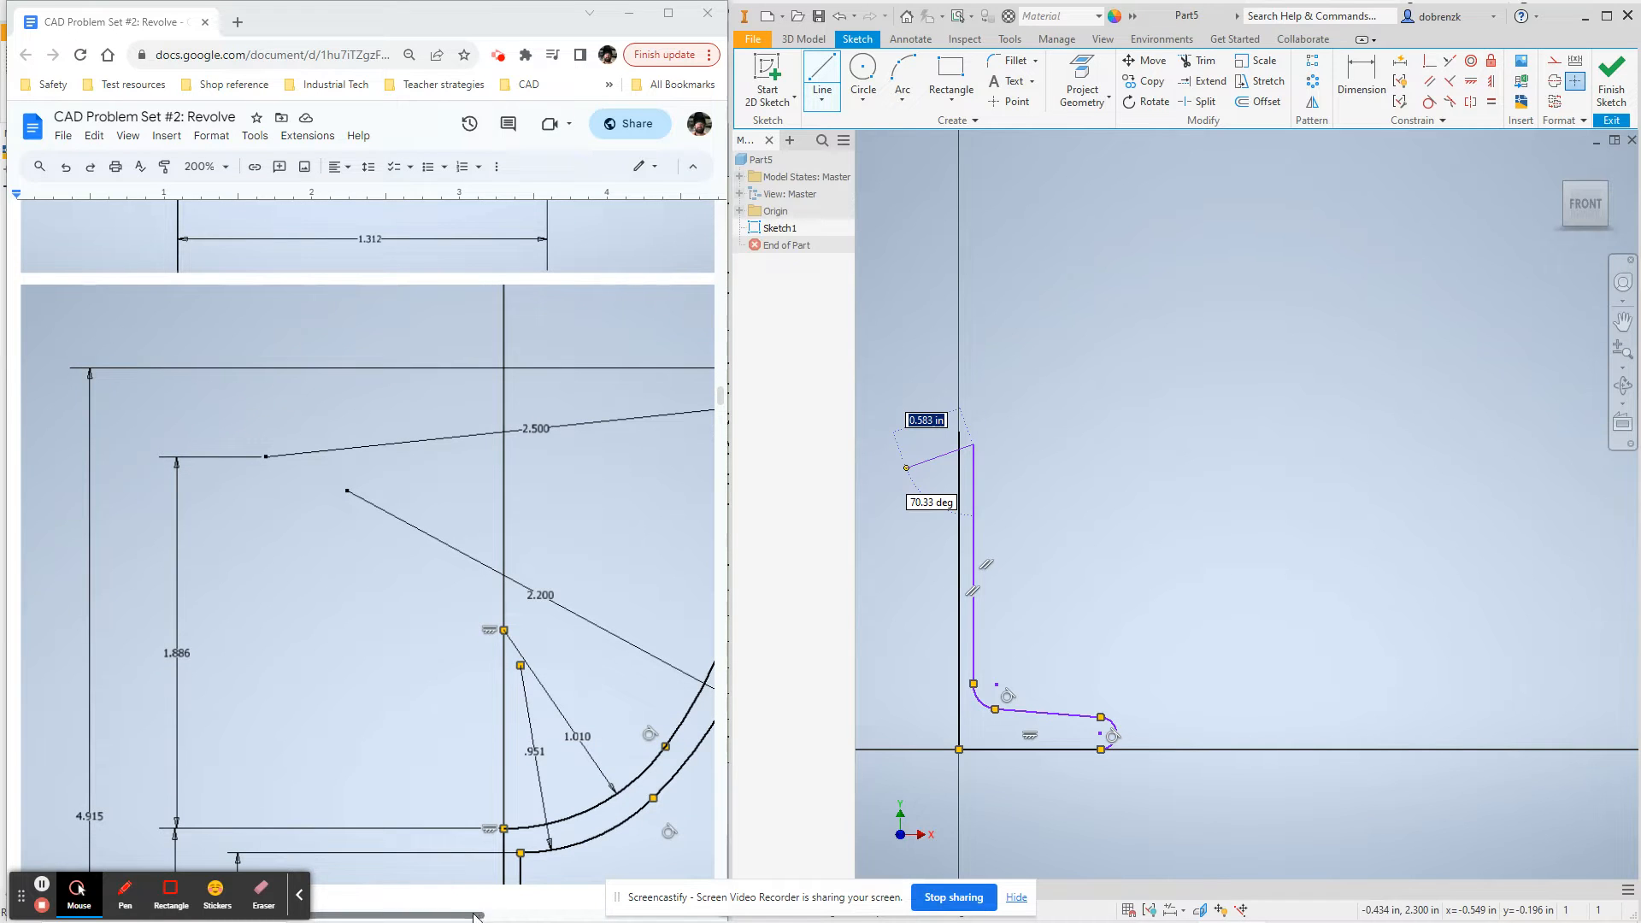
{"action": "mouse_move", "coordinate": [473, 913]}
{"action": "left_mouse_down"}
{"action": "mouse_move", "coordinate": [593, 916]}
{"action": "mouse_move", "coordinate": [565, 916]}
{"action": "left_mouse_up"}
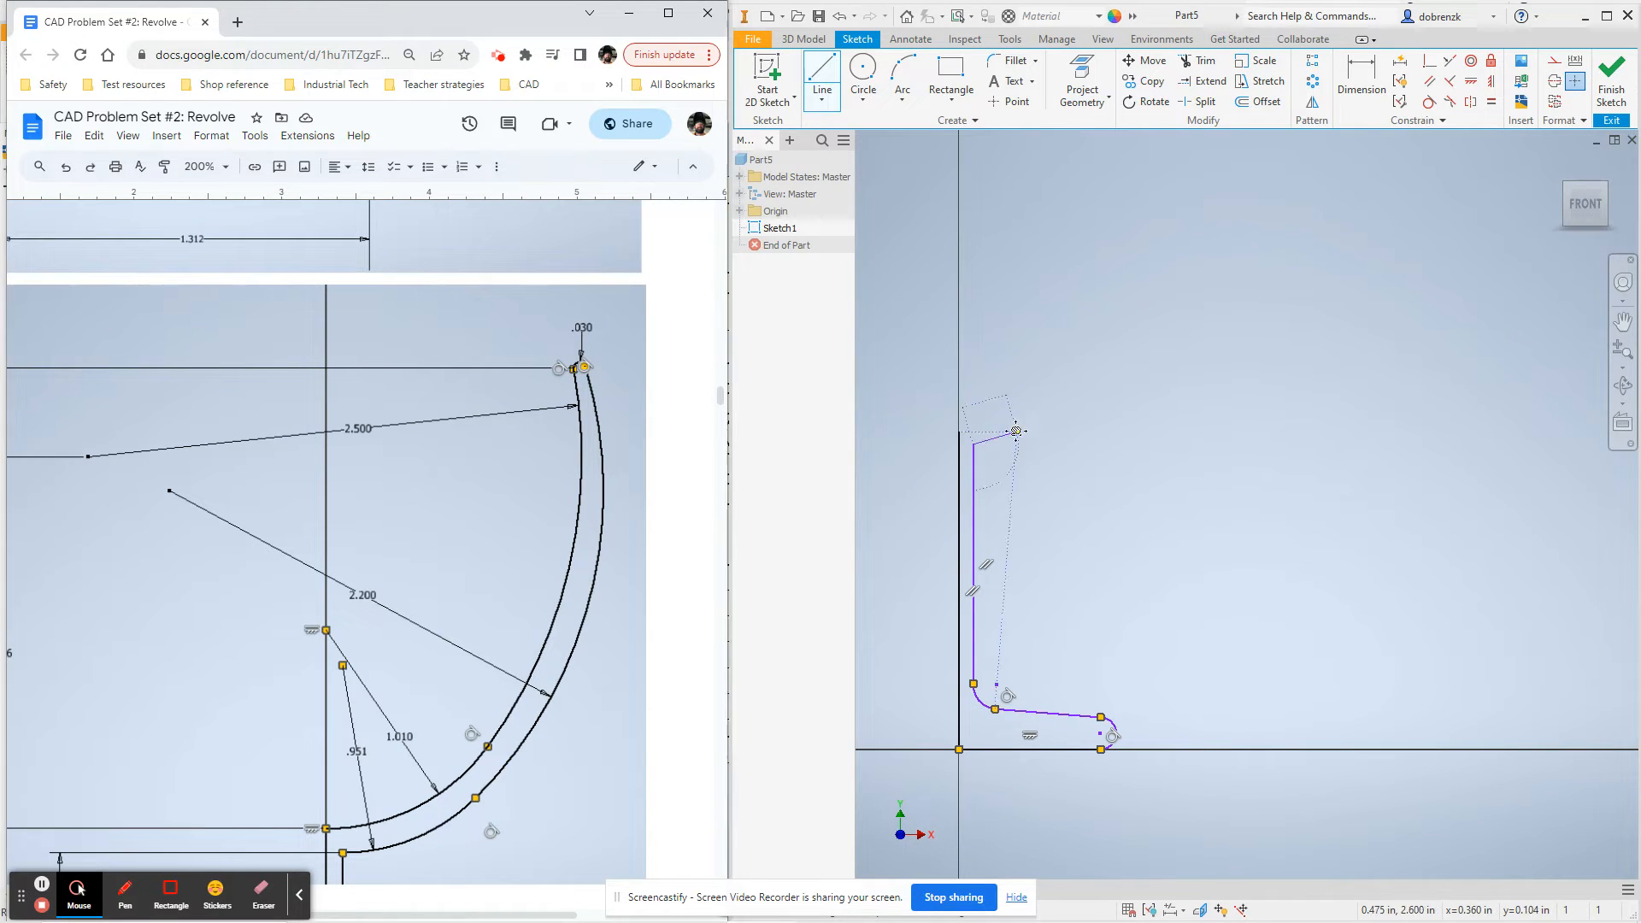
Draw a three-point arc for the bowl's lower outer wall, from the stem's top to about 0.83 in from the axis and 3.09 in high
{"action": "left_click", "coordinate": [903, 79]}
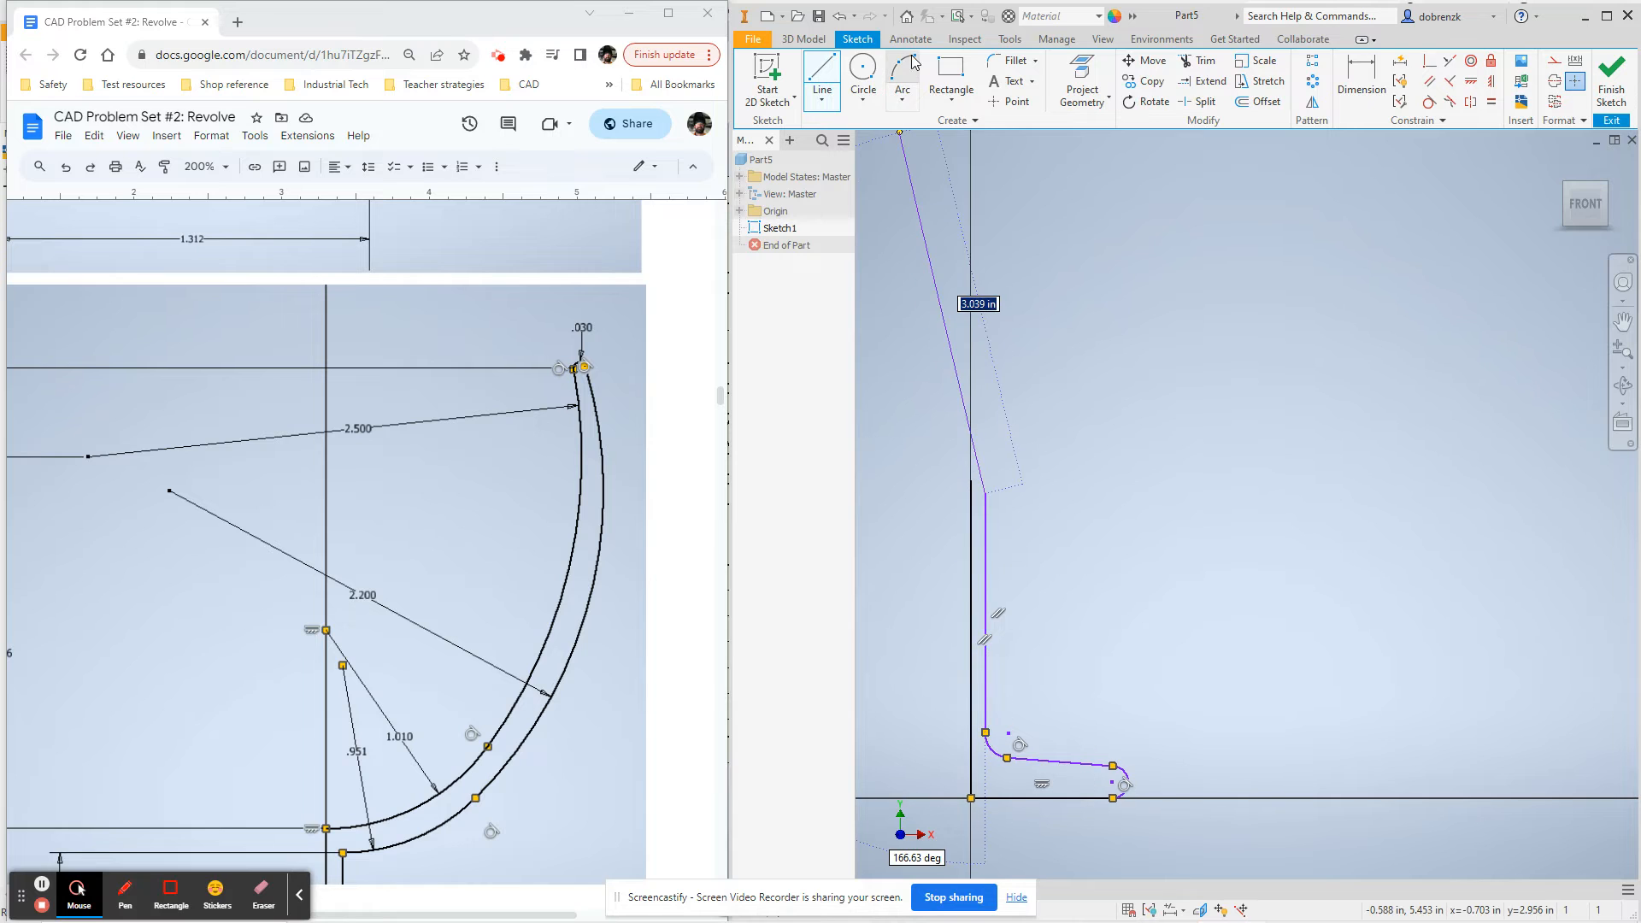
{"action": "left_click", "coordinate": [986, 493]}
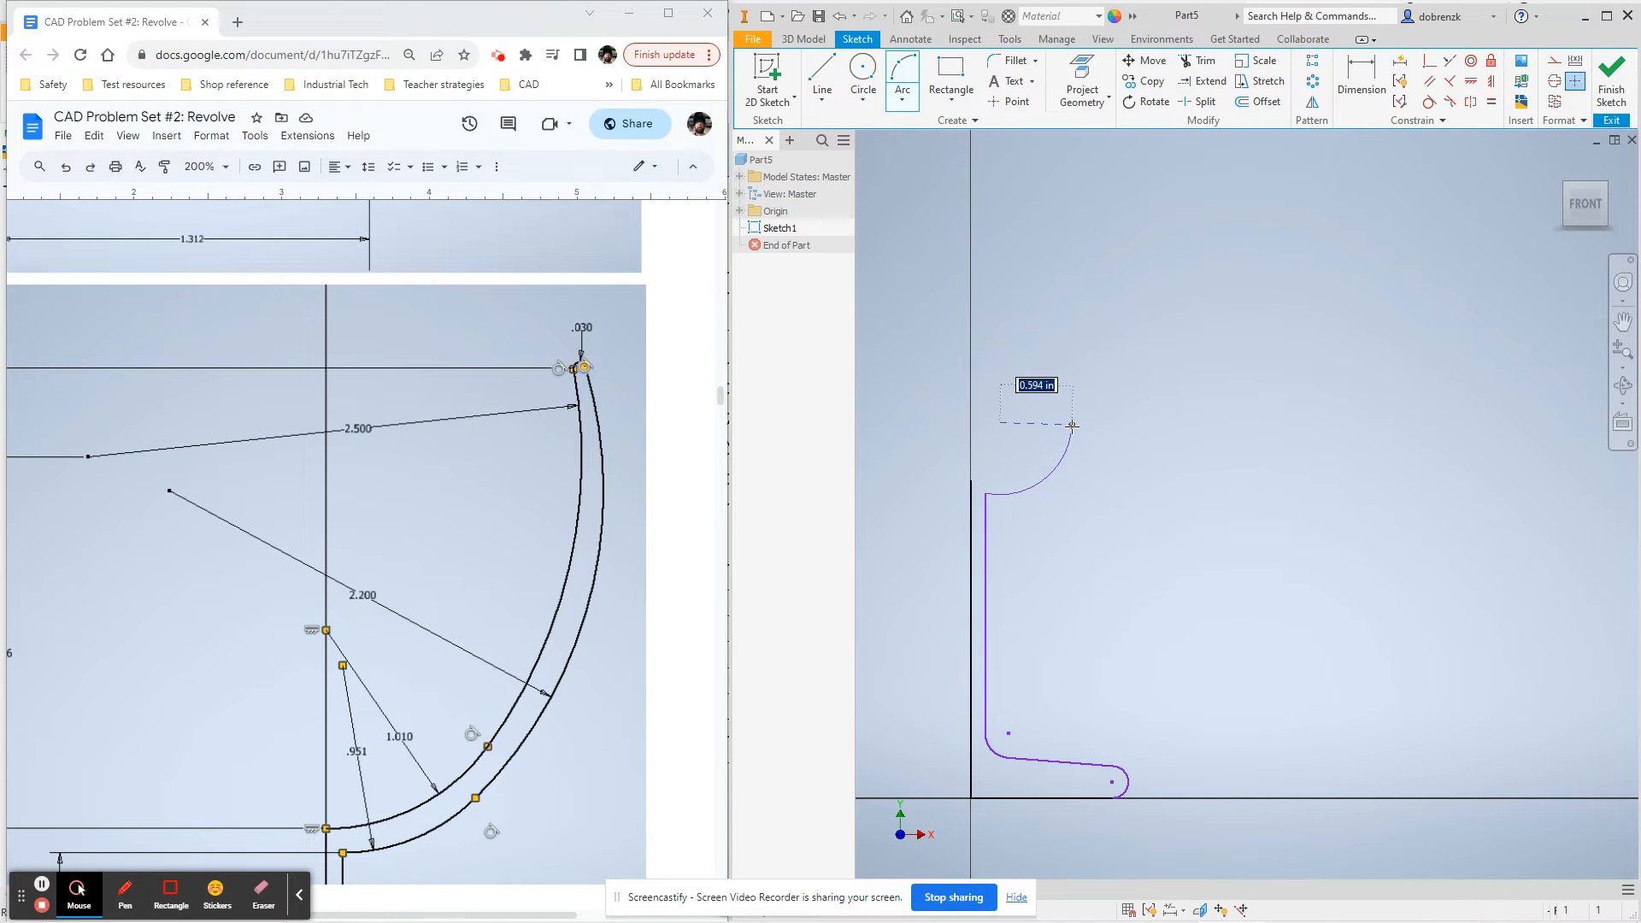
{"action": "left_click", "coordinate": [1073, 425]}
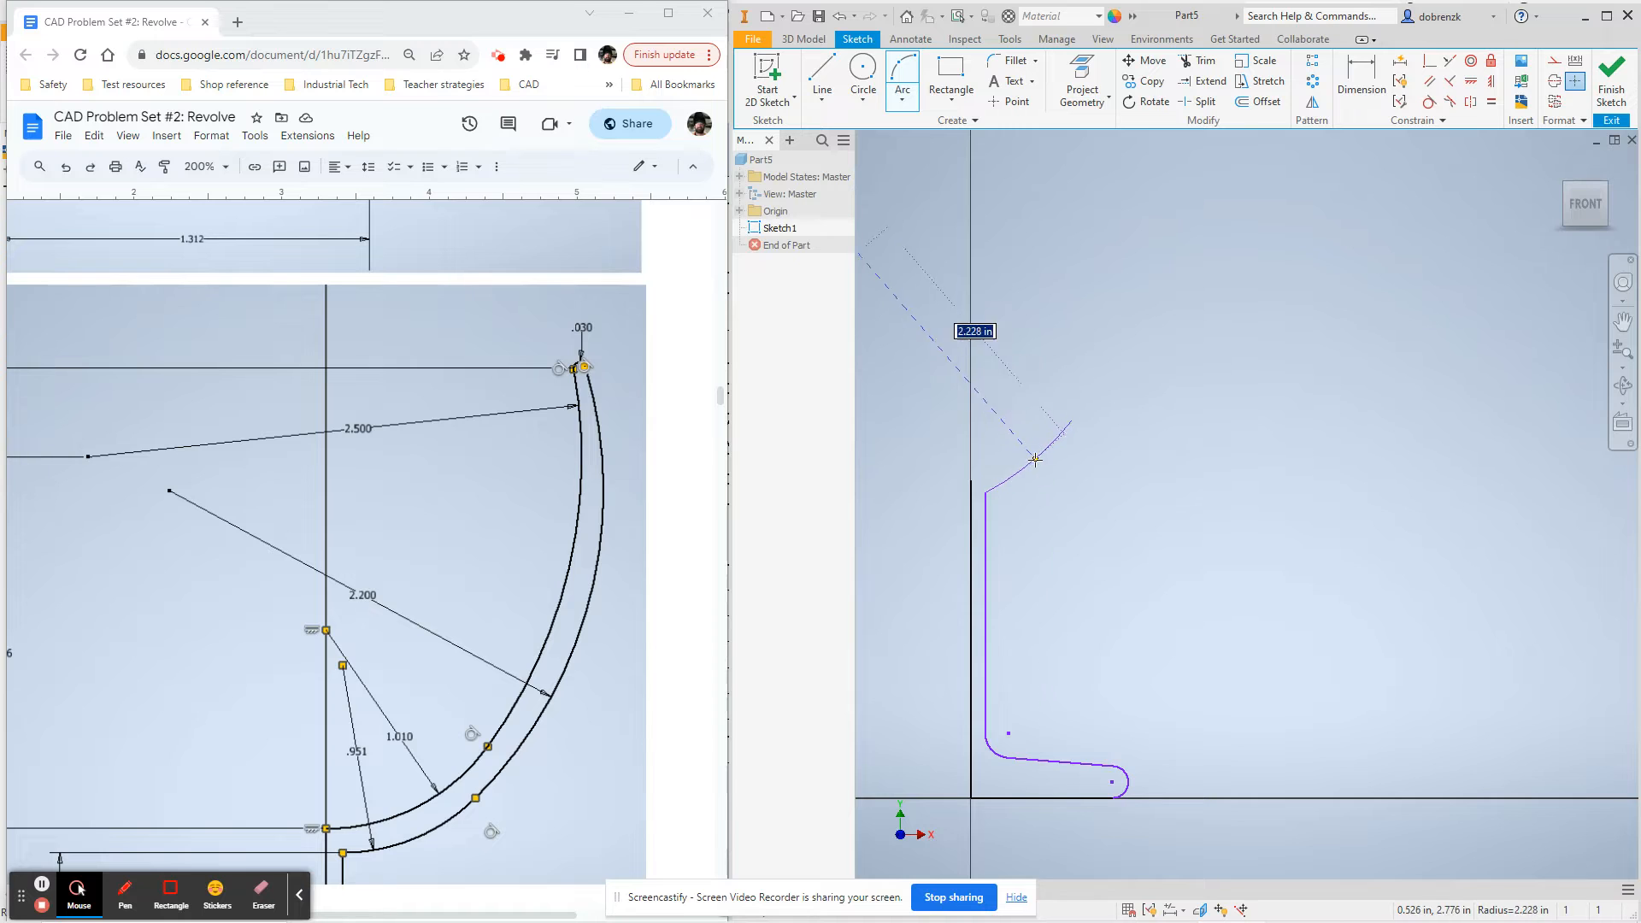
{"action": "left_click", "coordinate": [1047, 451]}
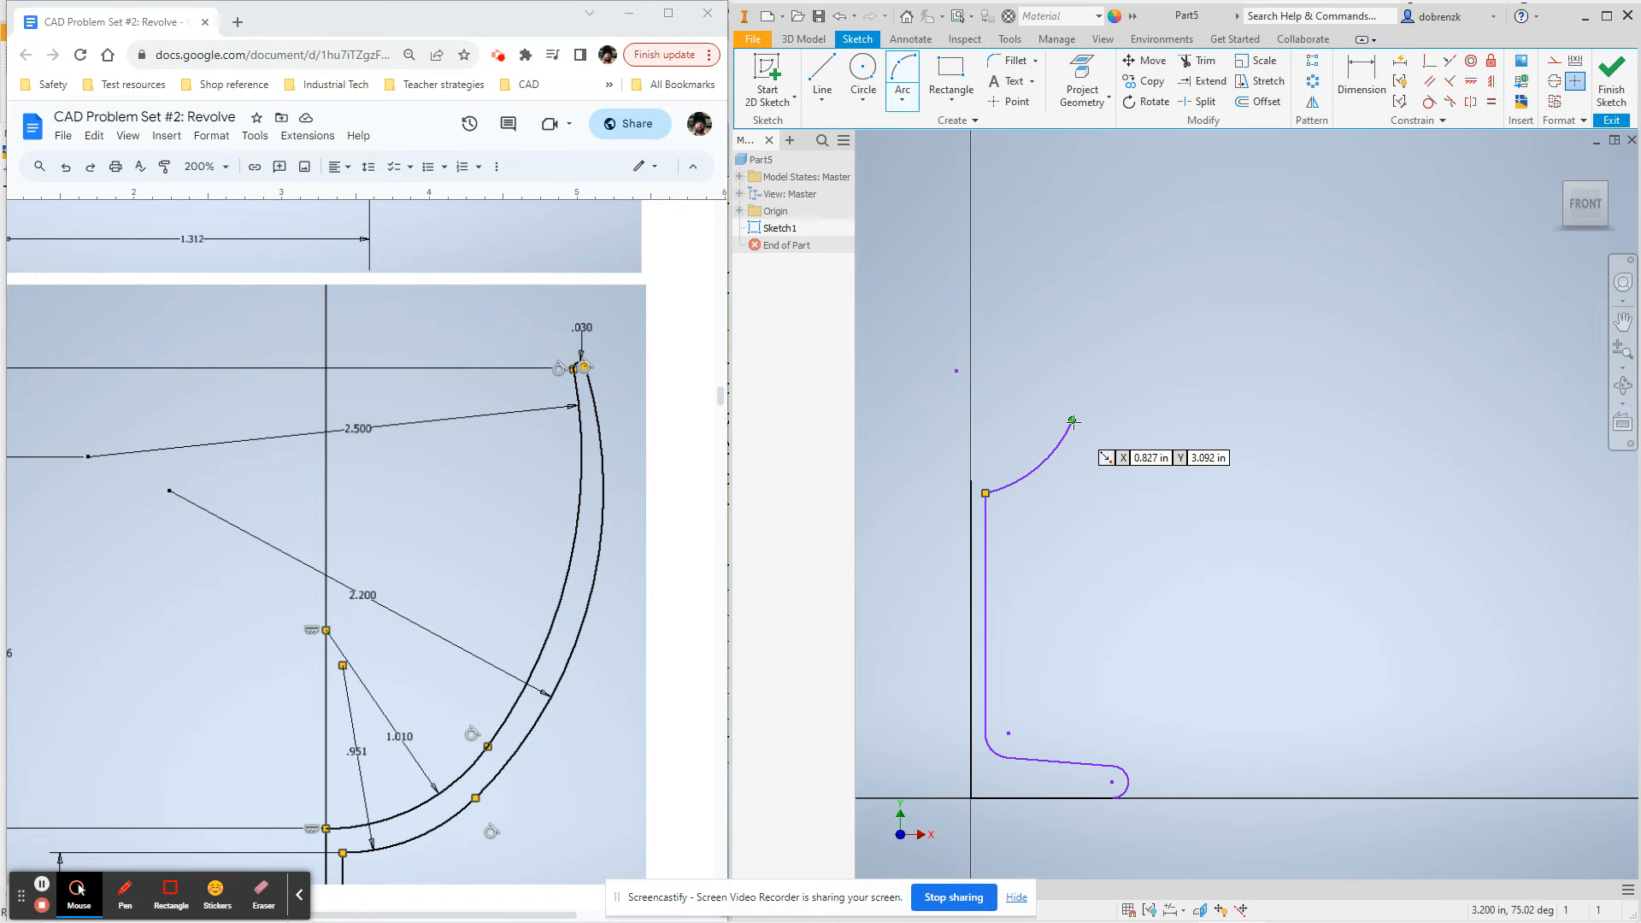
Continue with an outward-bulging arc for the upper outer wall and a small tangent rim arc ending about 0.81 in from the axis, 4.9 in high
{"action": "left_click", "coordinate": [1073, 420]}
{"action": "middle_click_drag", "start_coordinate": [1106, 258], "coordinate": [1106, 340]}
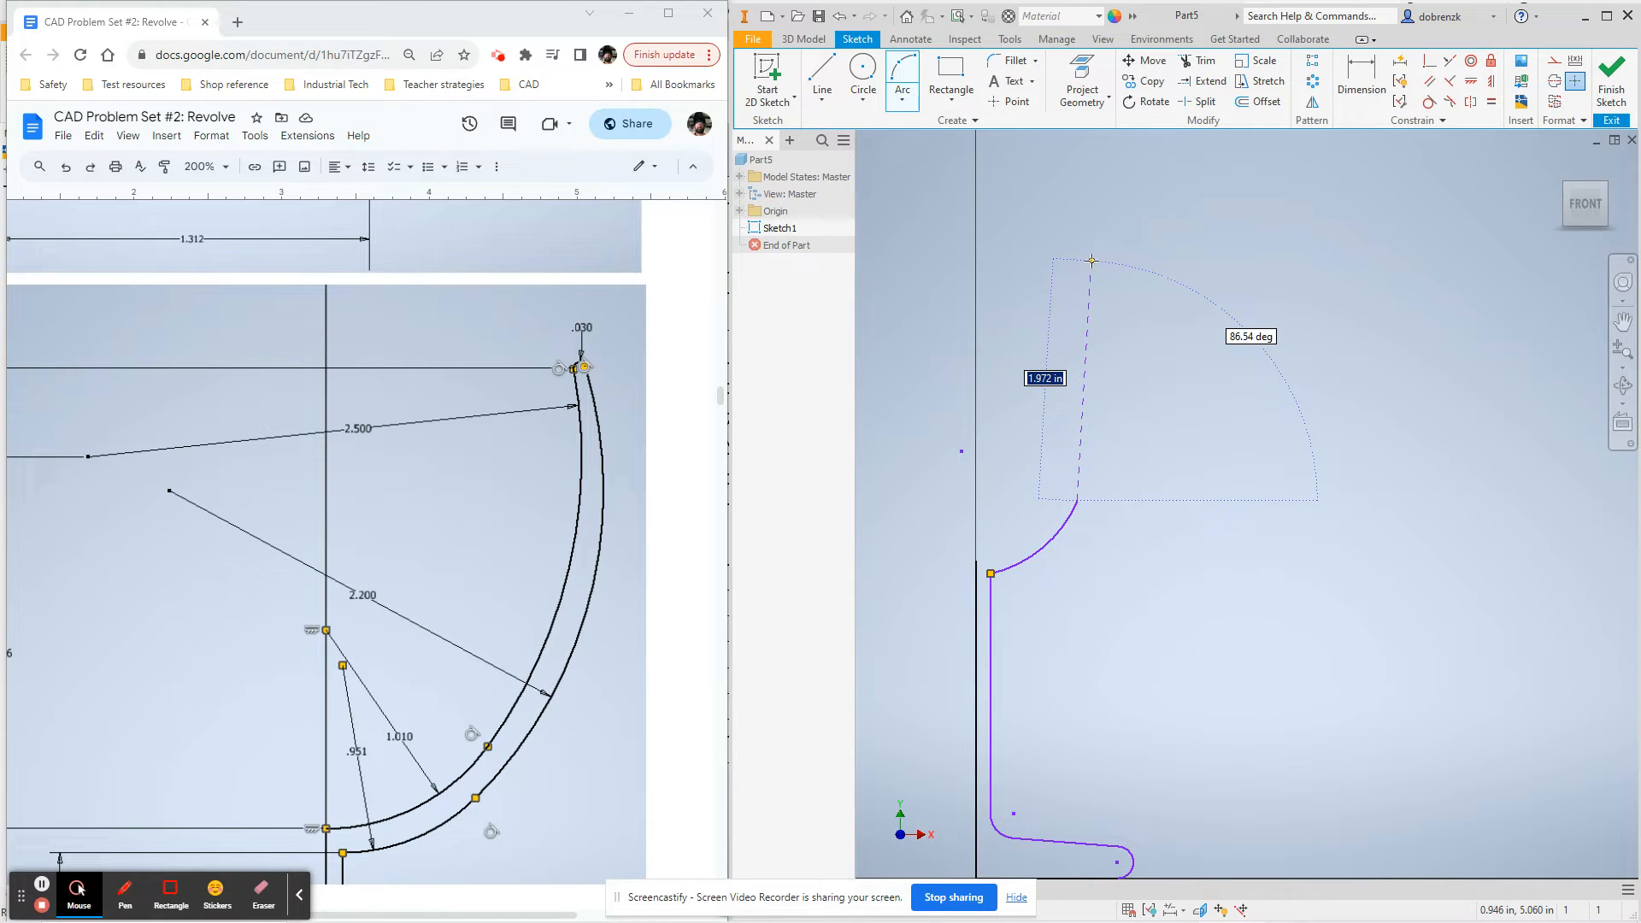
{"action": "left_click", "coordinate": [1090, 274]}
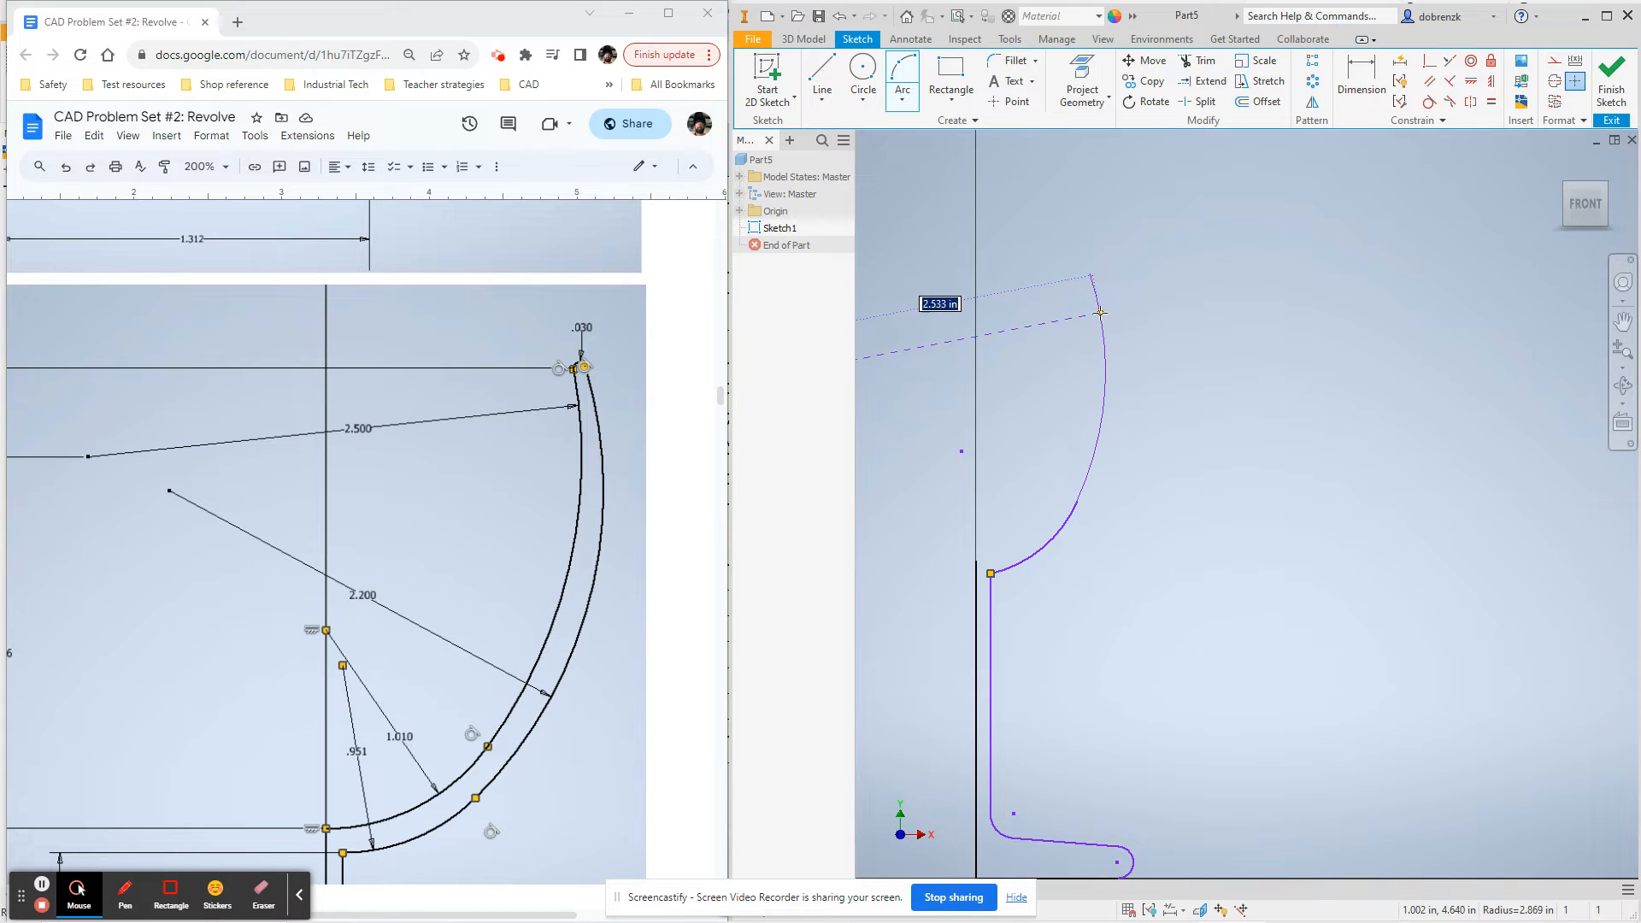
{"action": "left_click", "coordinate": [1115, 376]}
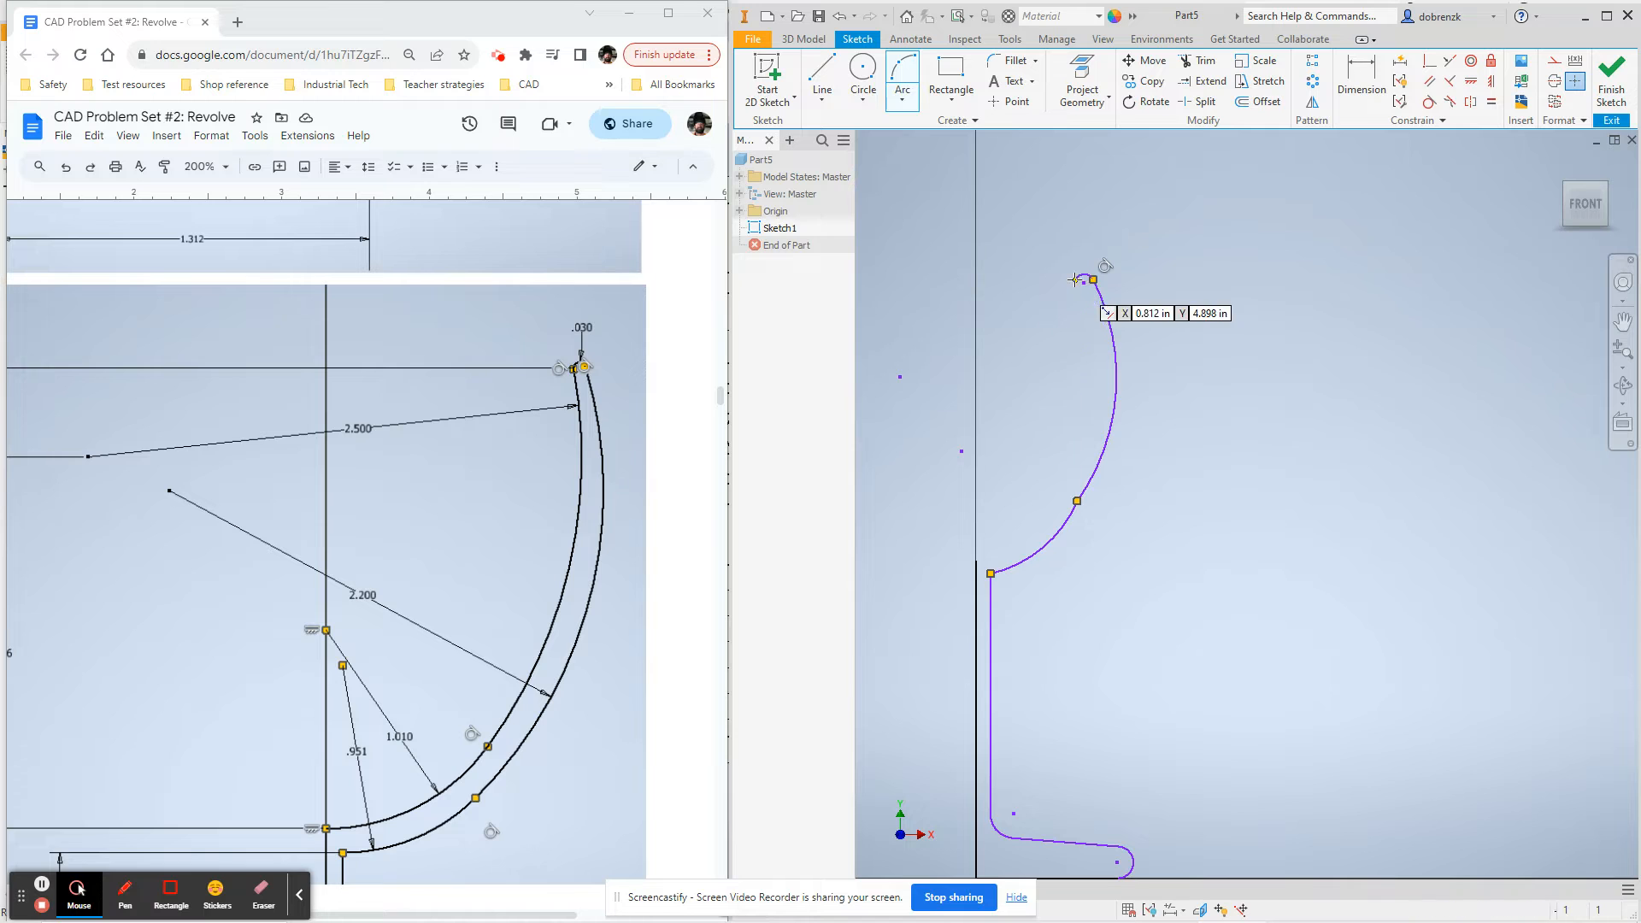
Draw the bowl's inner wall as two three-point arcs running from the rim arc's inner end down to the top of the centre line
{"action": "left_click", "coordinate": [1075, 282]}
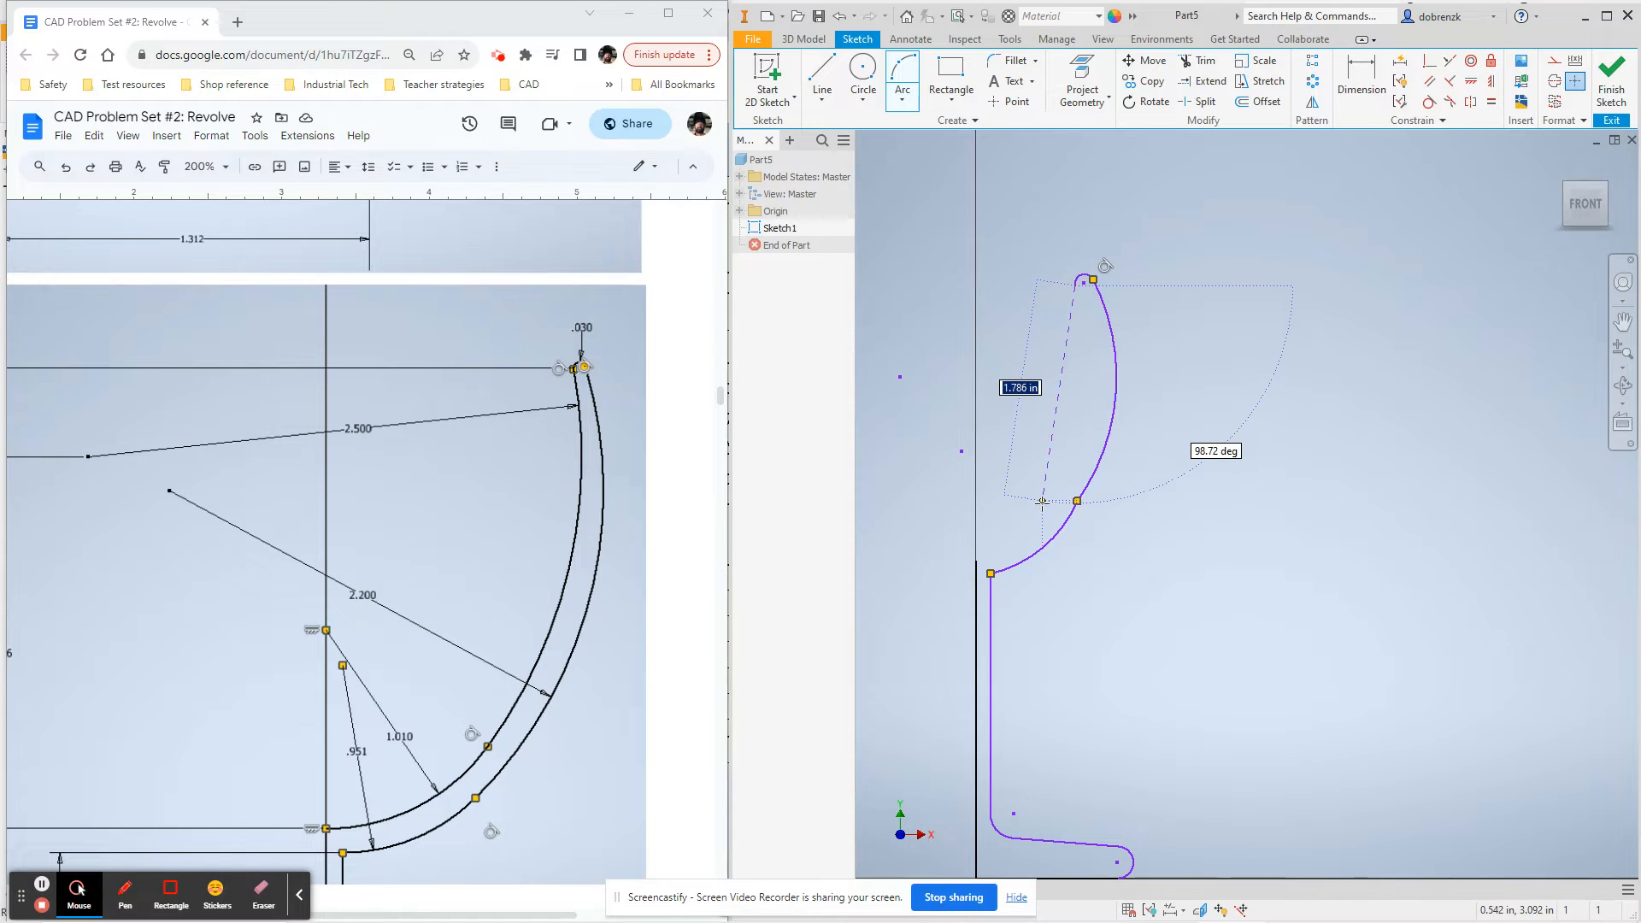
{"action": "left_click", "coordinate": [1044, 508]}
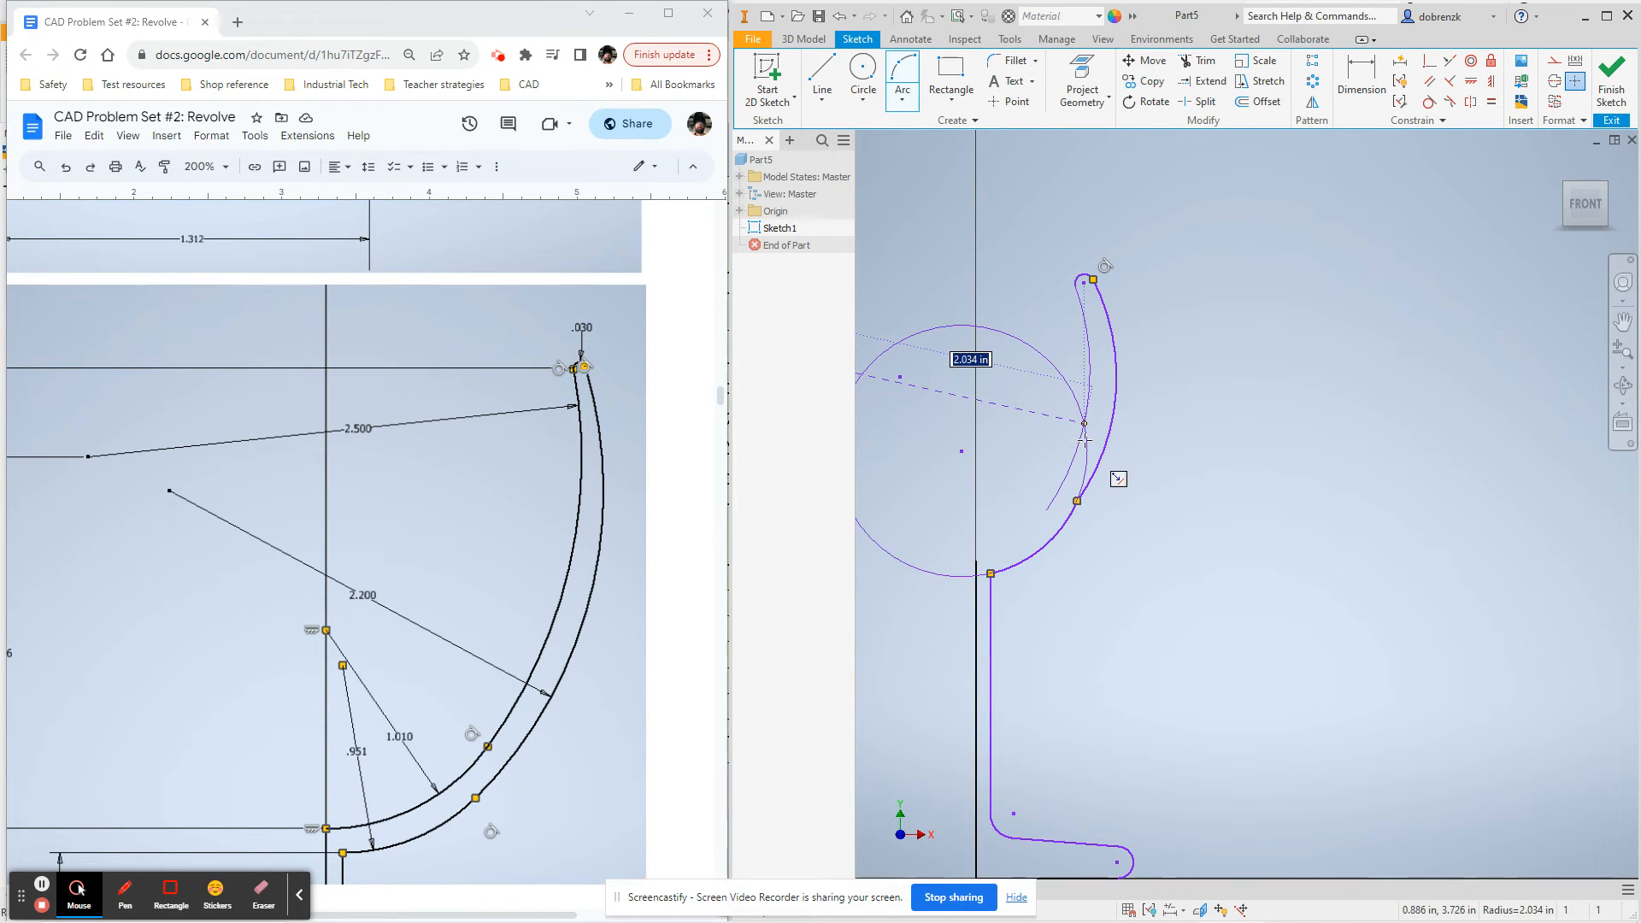
{"action": "left_click", "coordinate": [1084, 440]}
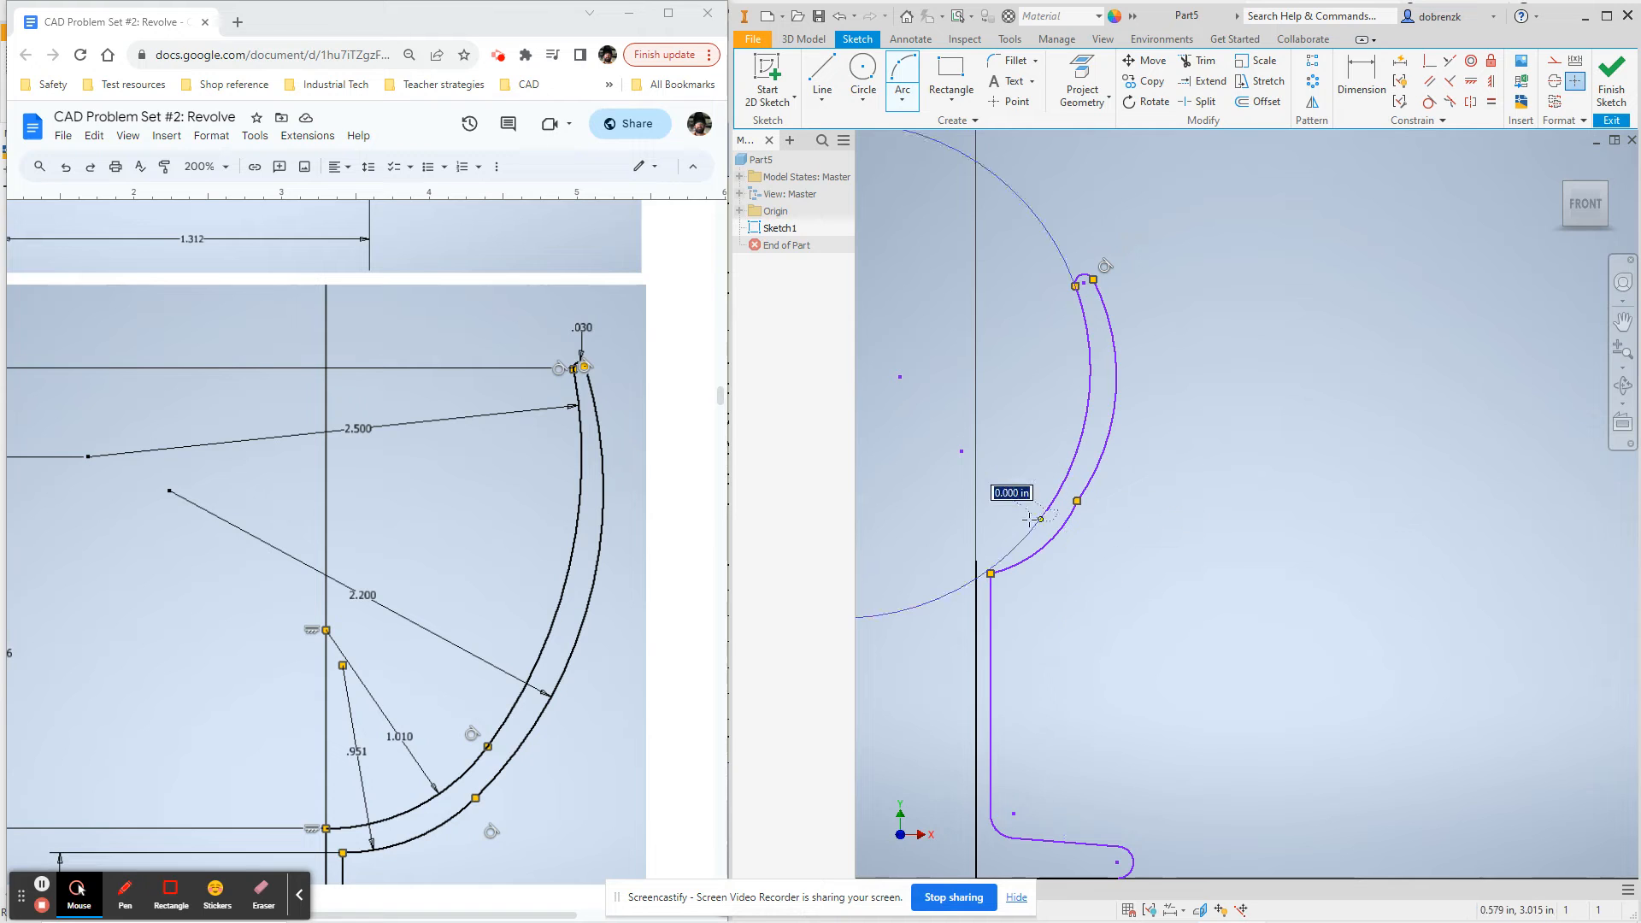
{"action": "left_click", "coordinate": [976, 559]}
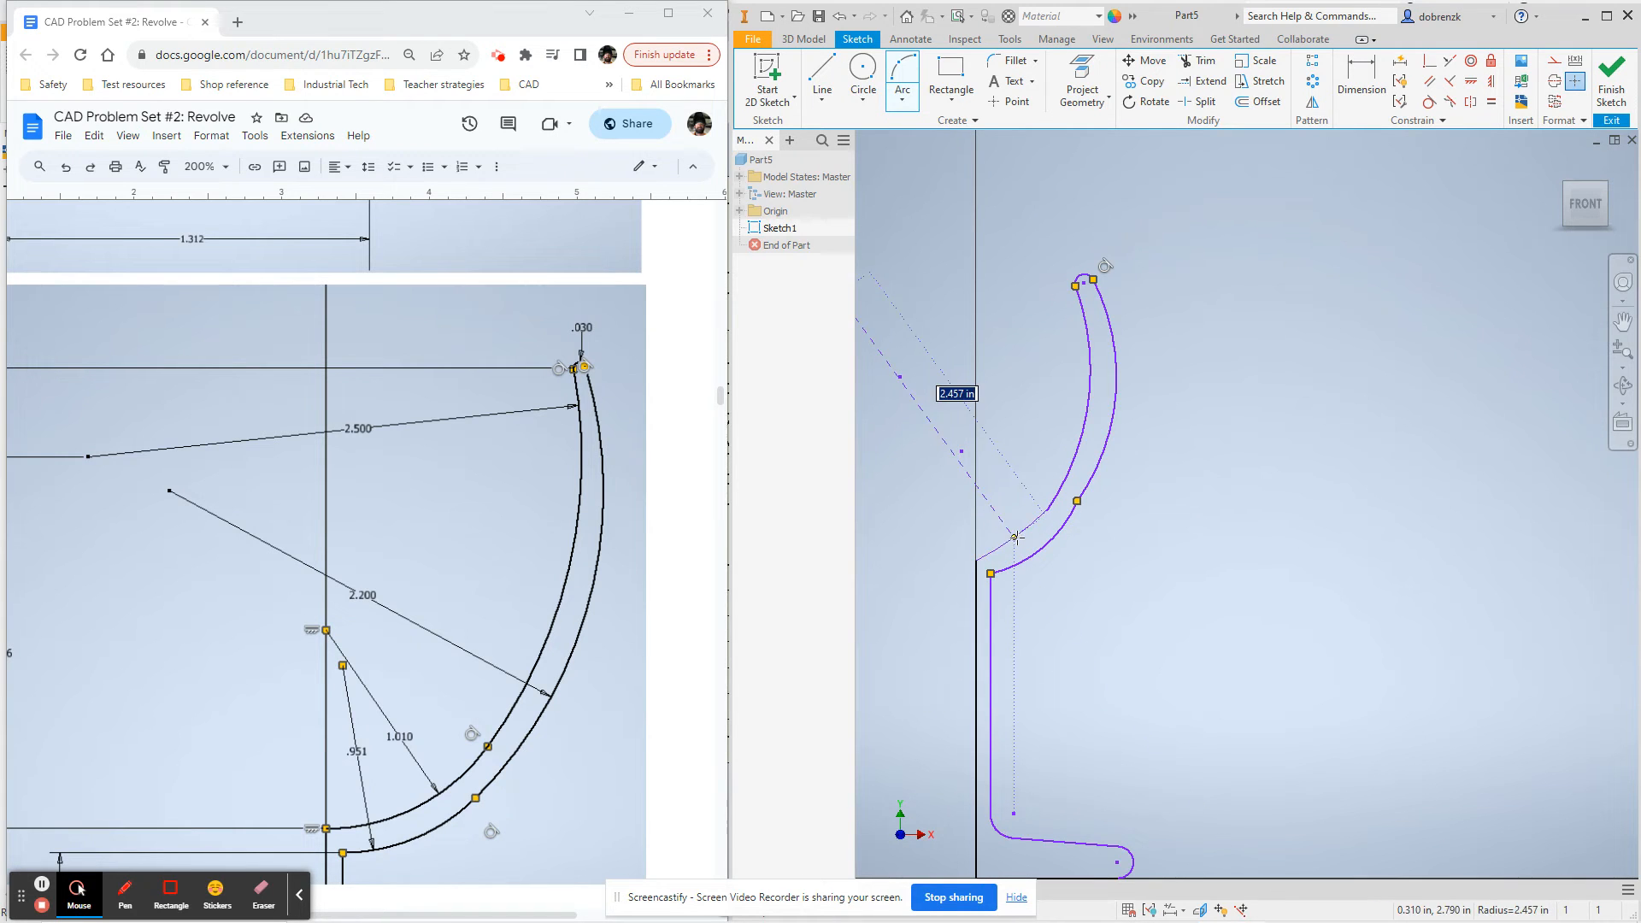
{"action": "left_click", "coordinate": [1029, 536]}
Return to the complete wine glass profile in the assignment document and bring all its dimensions into view
{"action": "scroll", "coordinate": [1185, 476], "scroll_direction": "up", "scroll_amount": 4}
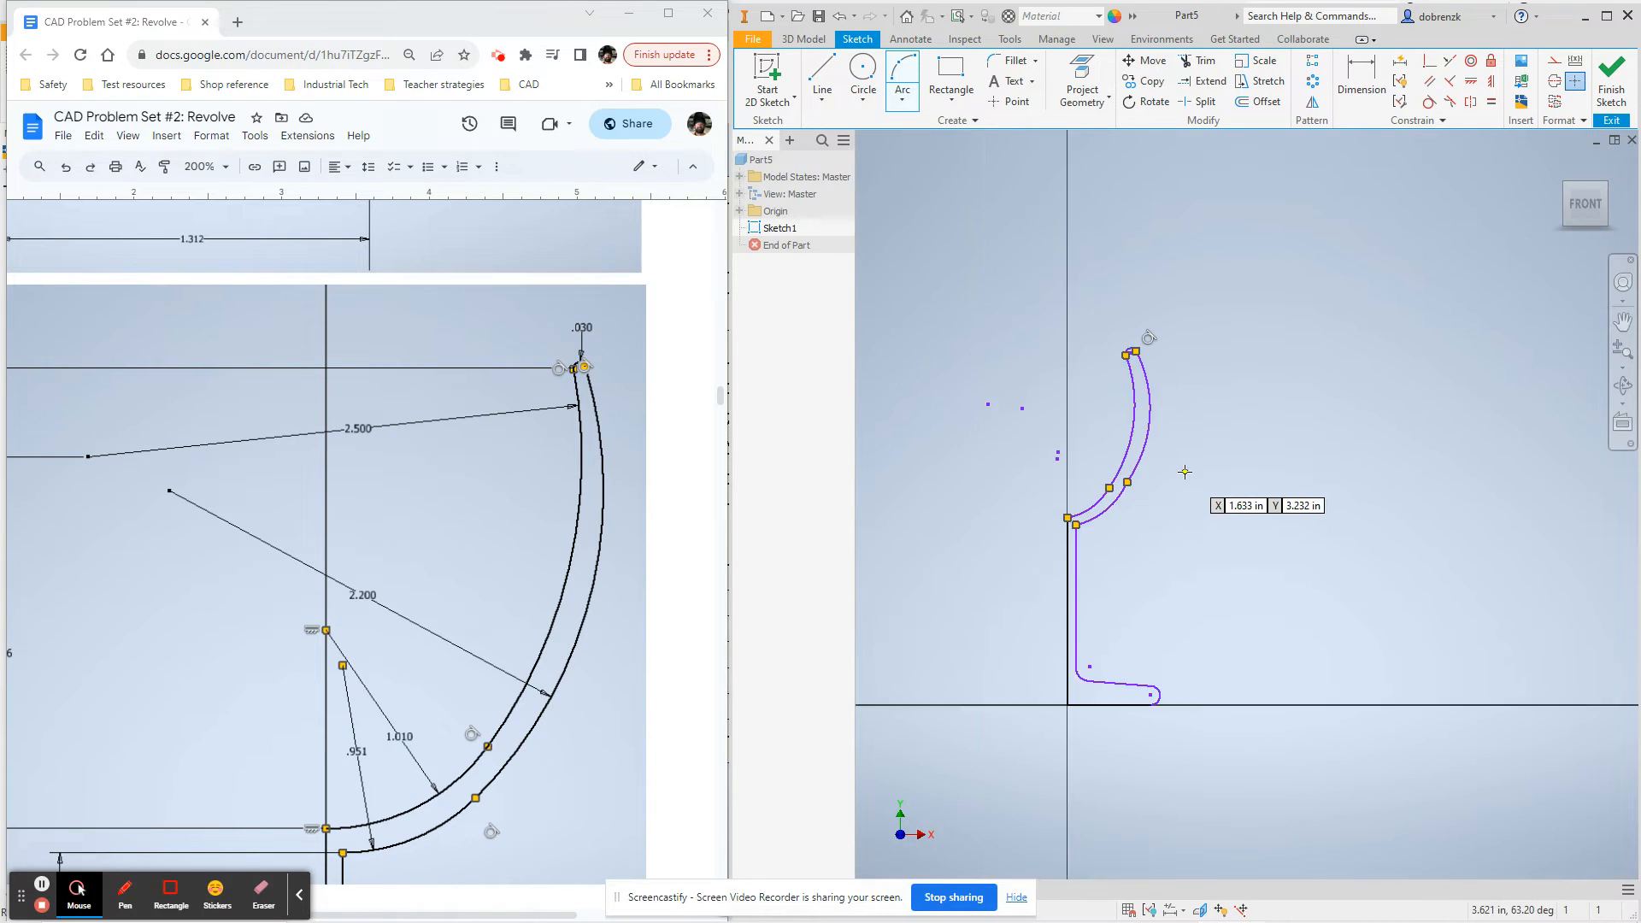
{"action": "scroll", "coordinate": [415, 552], "scroll_direction": "up", "scroll_amount": 1}
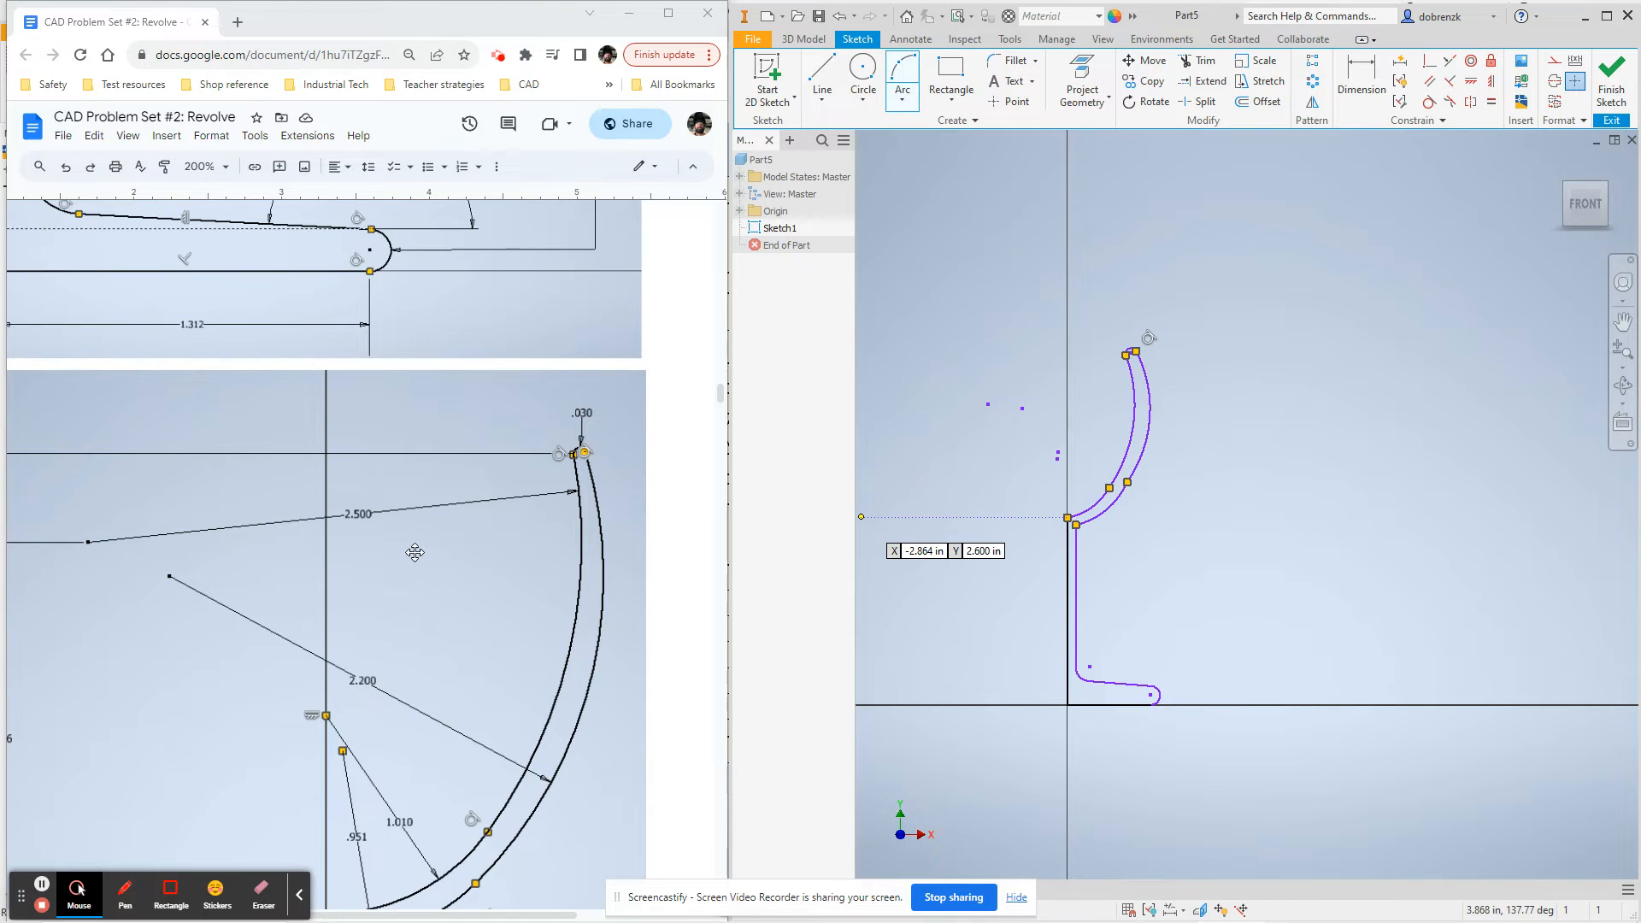
{"action": "scroll", "coordinate": [415, 552], "scroll_direction": "down", "scroll_amount": 3}
{"action": "scroll", "coordinate": [424, 542], "scroll_direction": "up", "scroll_amount": 16}
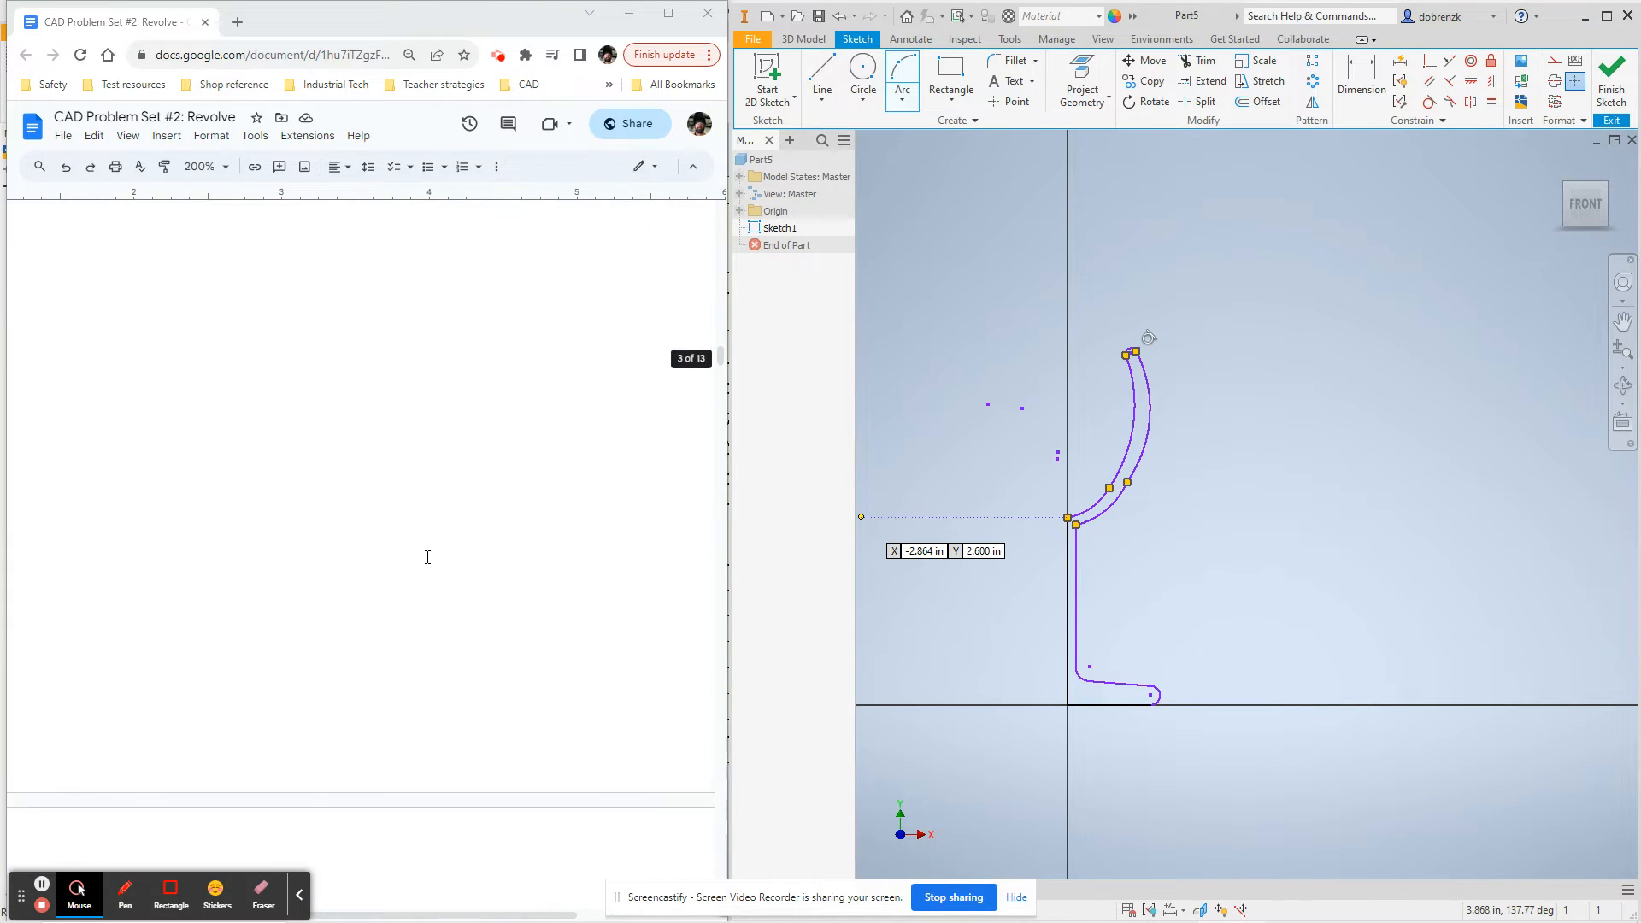
{"action": "scroll", "coordinate": [427, 557], "scroll_direction": "up", "scroll_amount": 10}
{"action": "scroll", "coordinate": [432, 548], "scroll_direction": "down", "scroll_amount": 1}
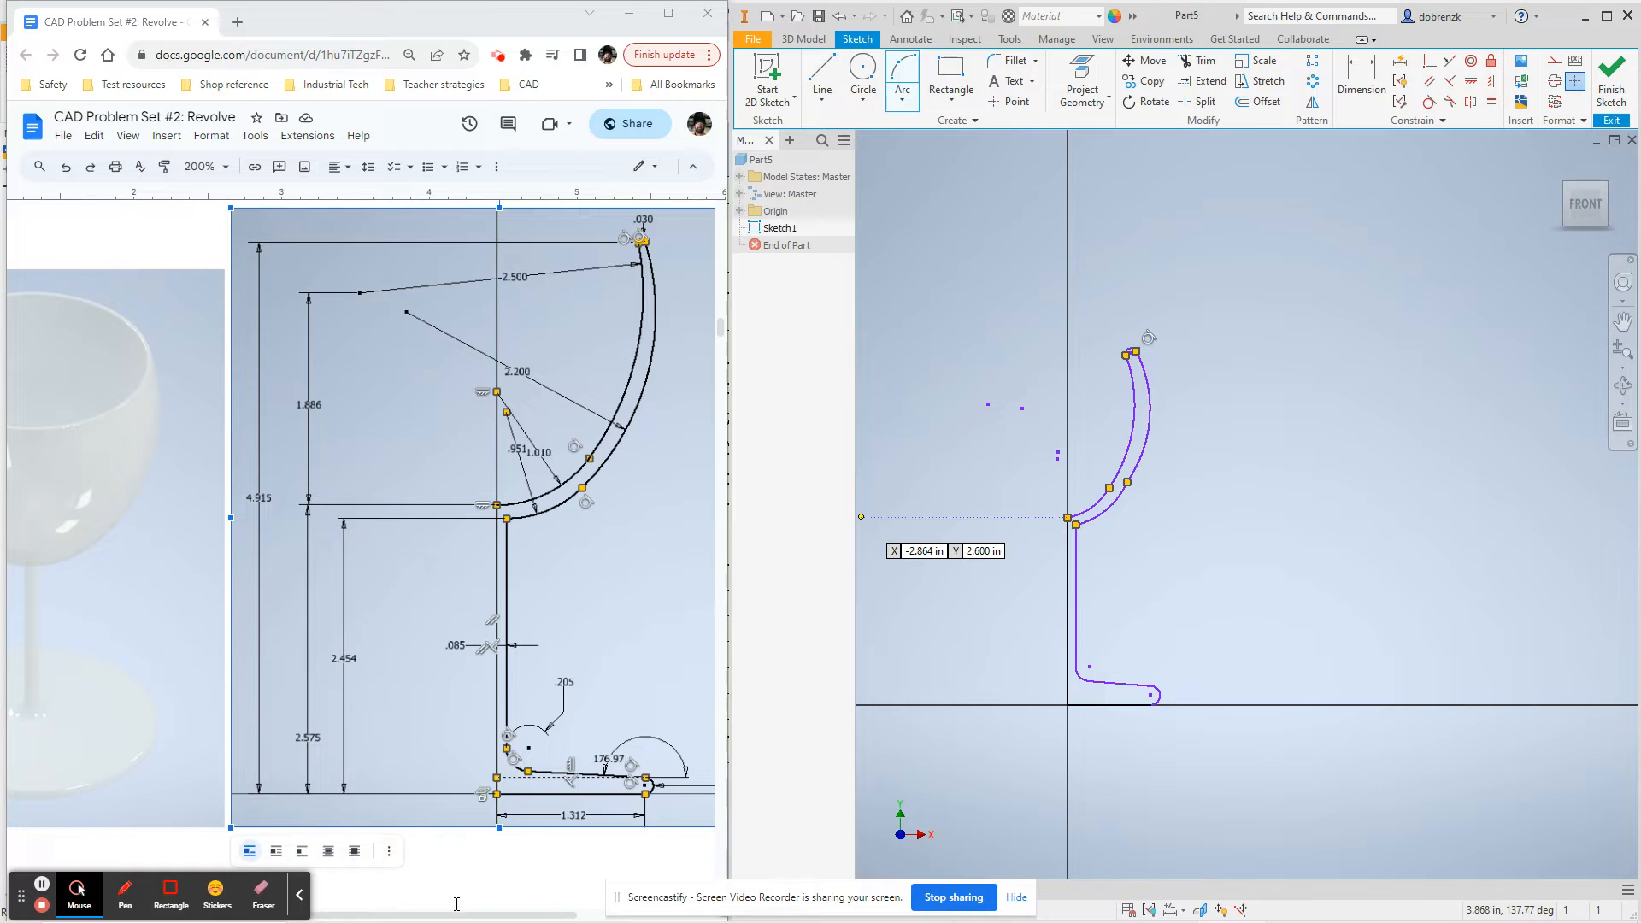
{"action": "left_click_drag", "start_coordinate": [457, 904], "coordinate": [513, 903]}
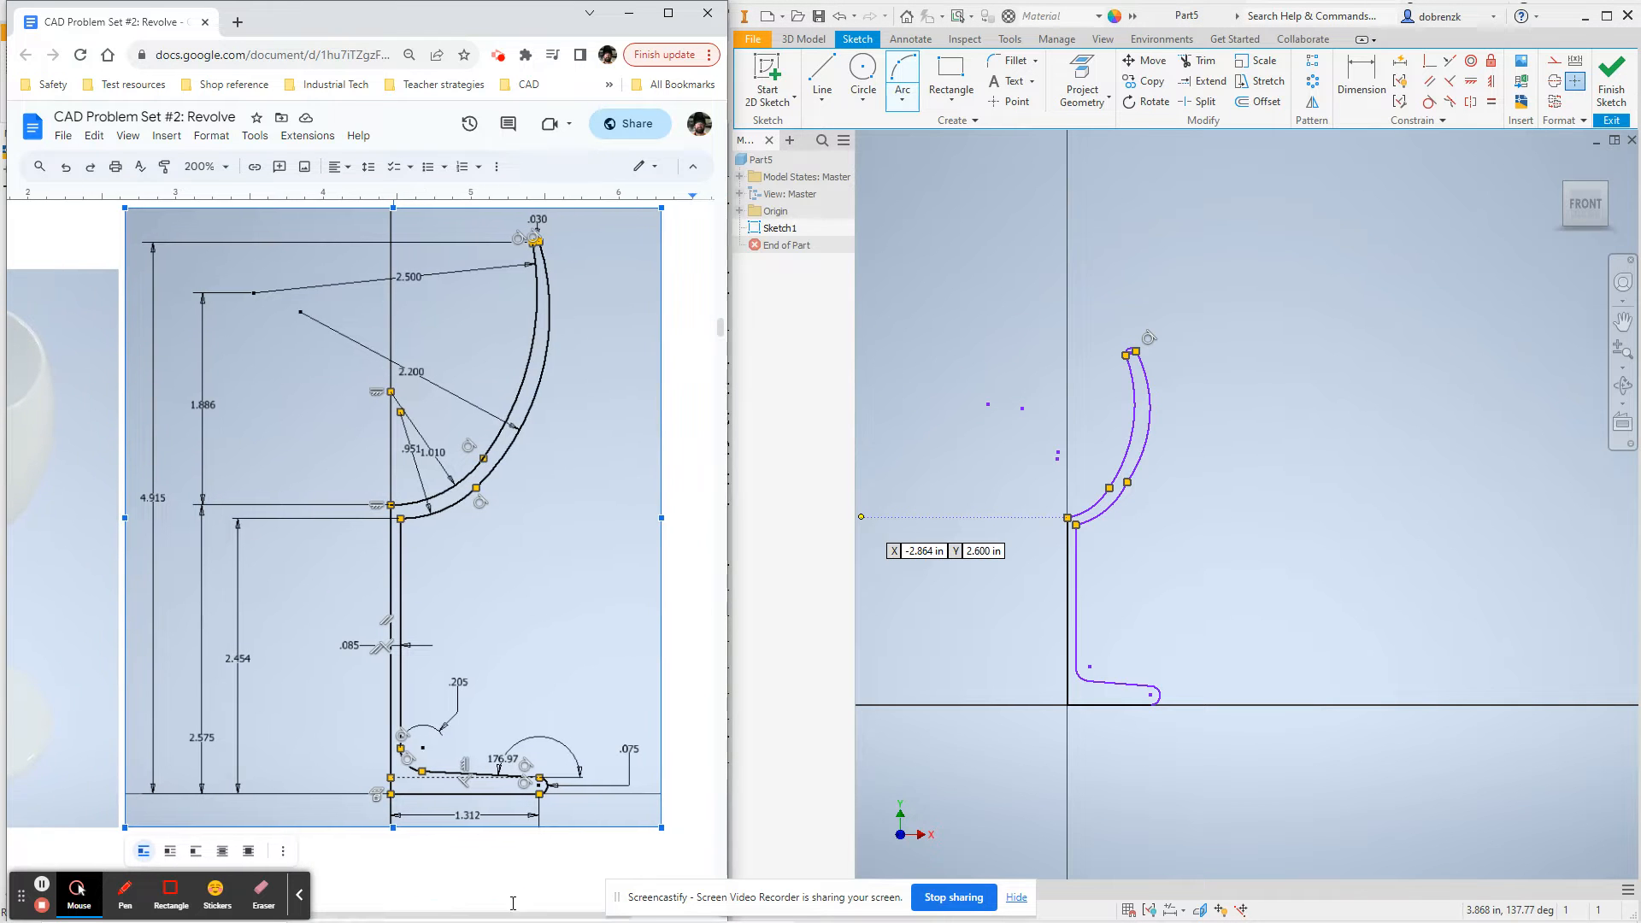
Dimension the overall height from the base line to the rim arc's inner end as 4.915 in
{"action": "left_click", "coordinate": [1361, 77]}
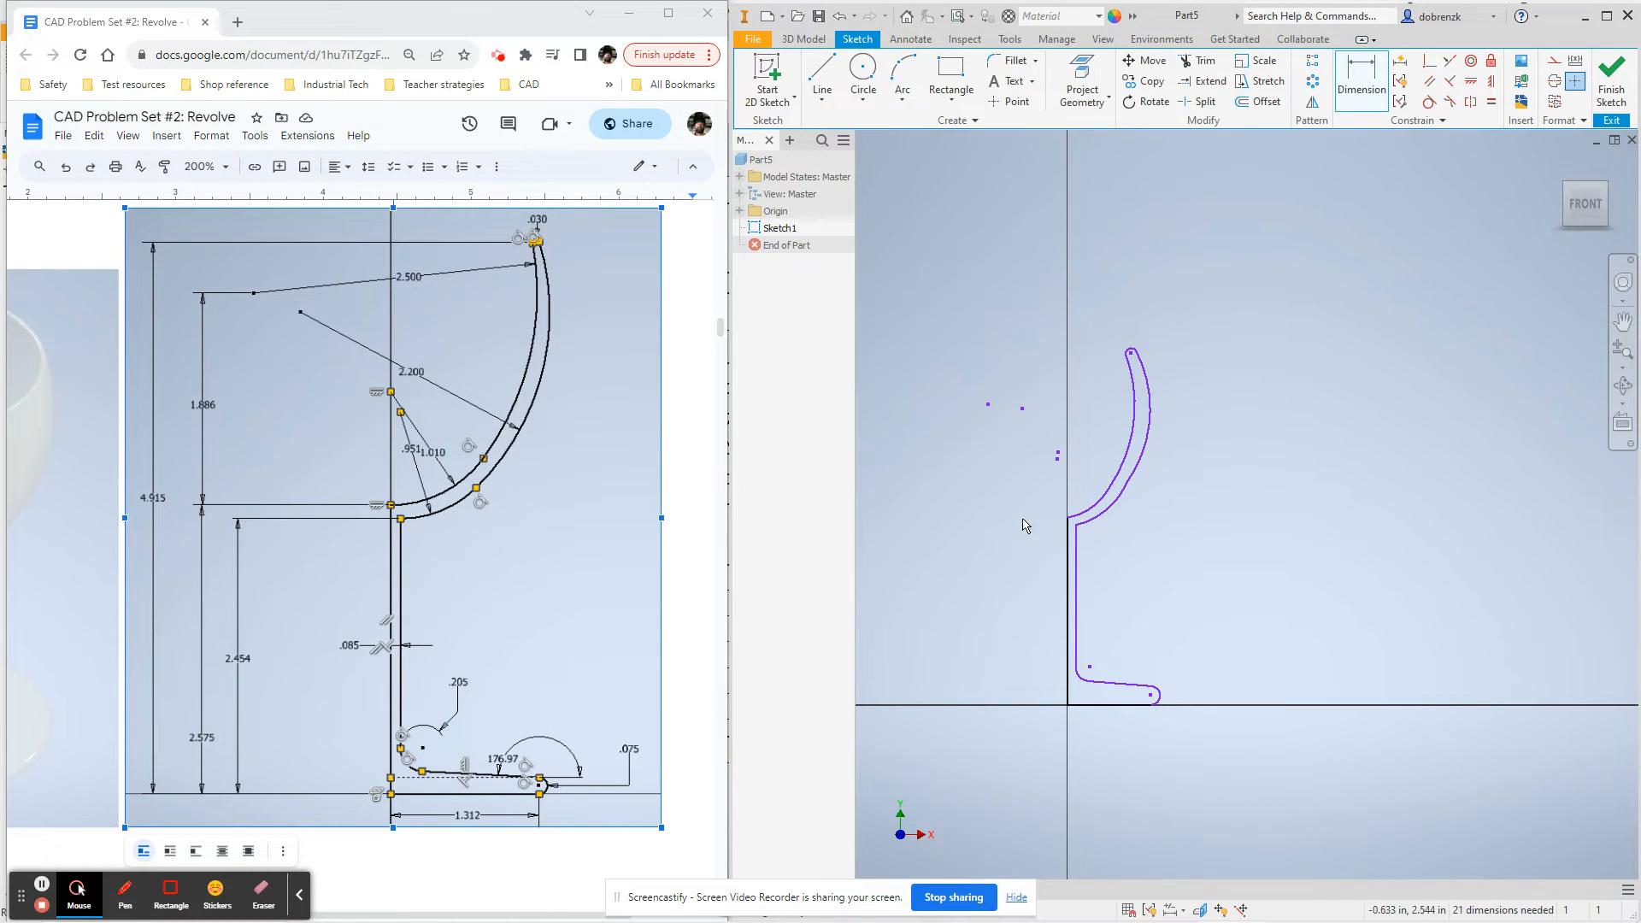
{"action": "middle_click_drag", "start_coordinate": [1026, 523], "coordinate": [1109, 512]}
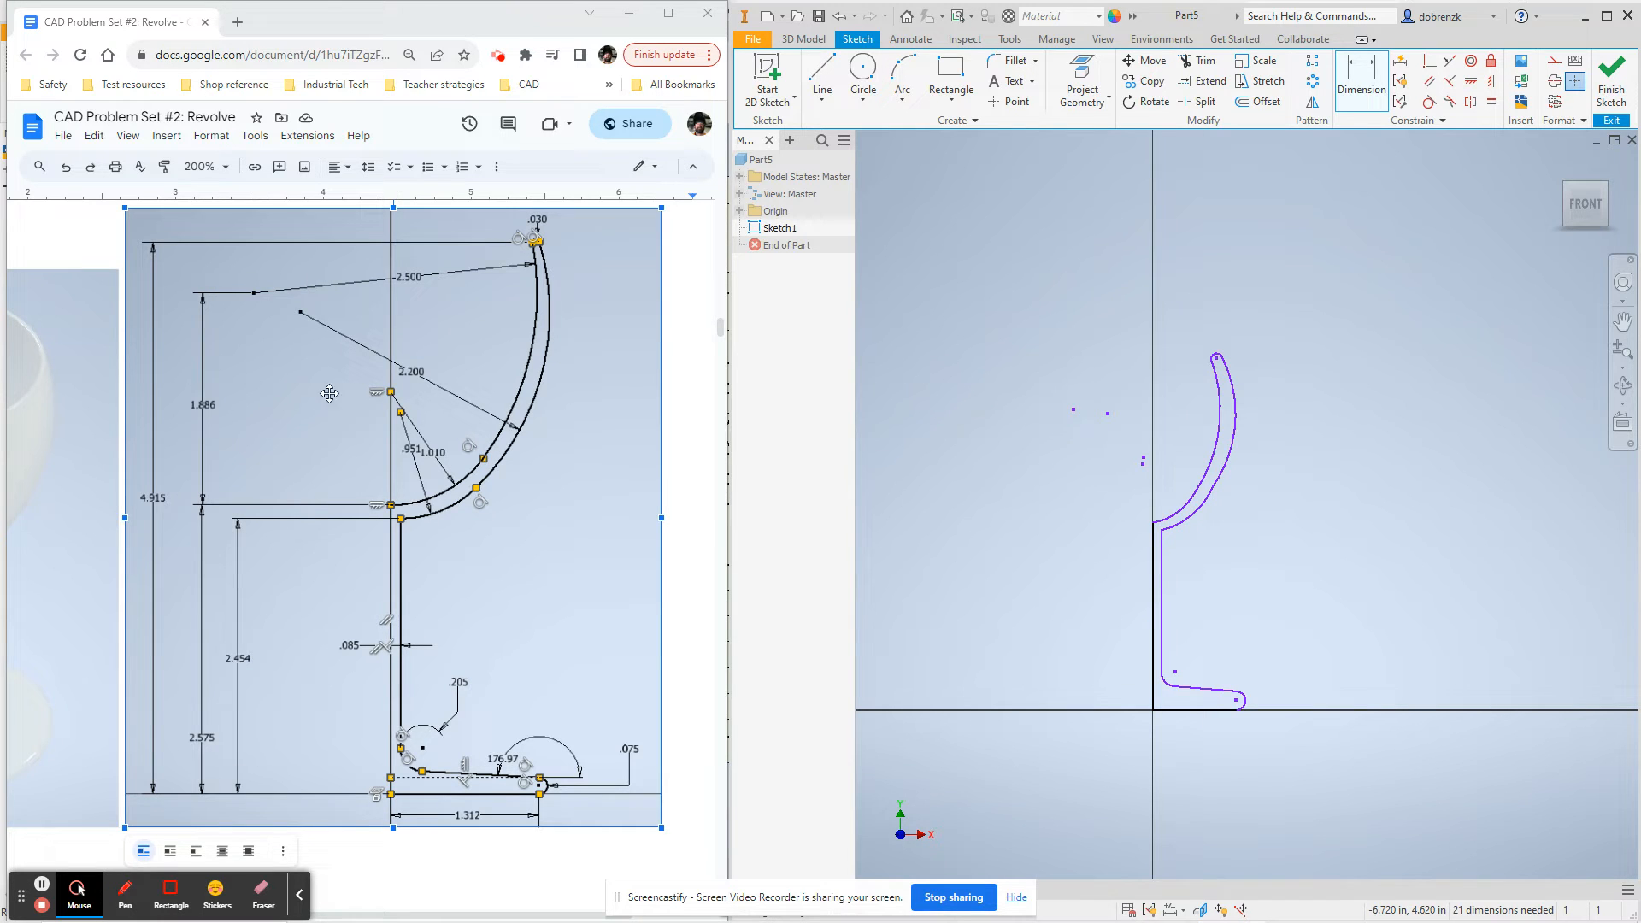
{"action": "scroll", "coordinate": [1196, 364], "scroll_direction": "down", "scroll_amount": 3}
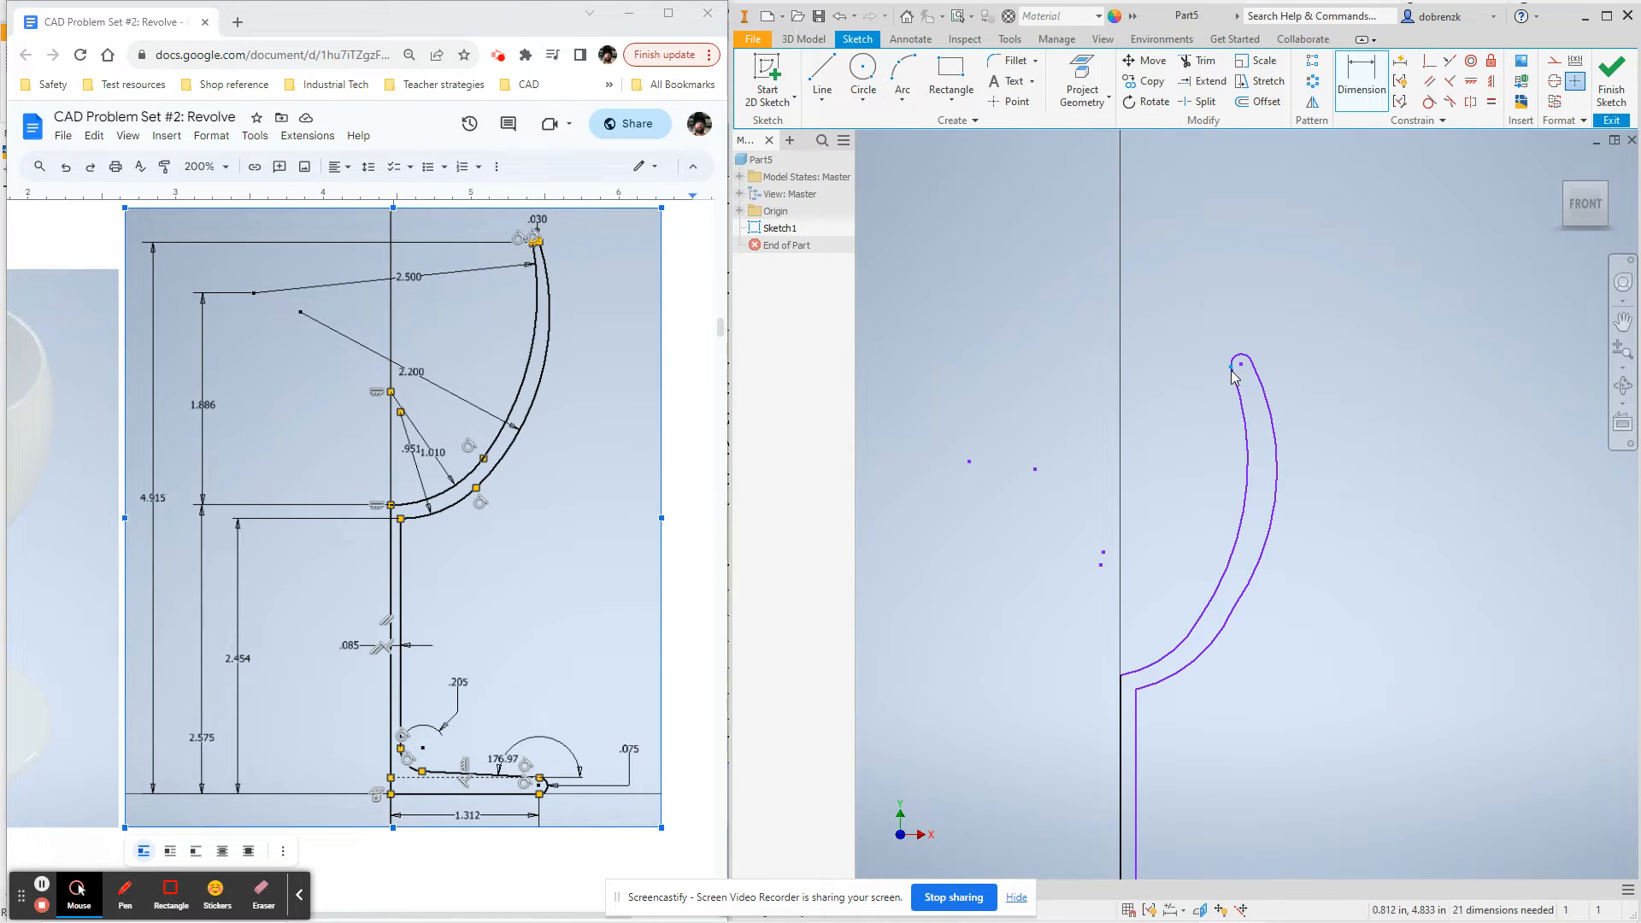
{"action": "middle_click_drag", "start_coordinate": [1111, 634], "coordinate": [1164, 436]}
{"action": "left_click", "coordinate": [1178, 818]}
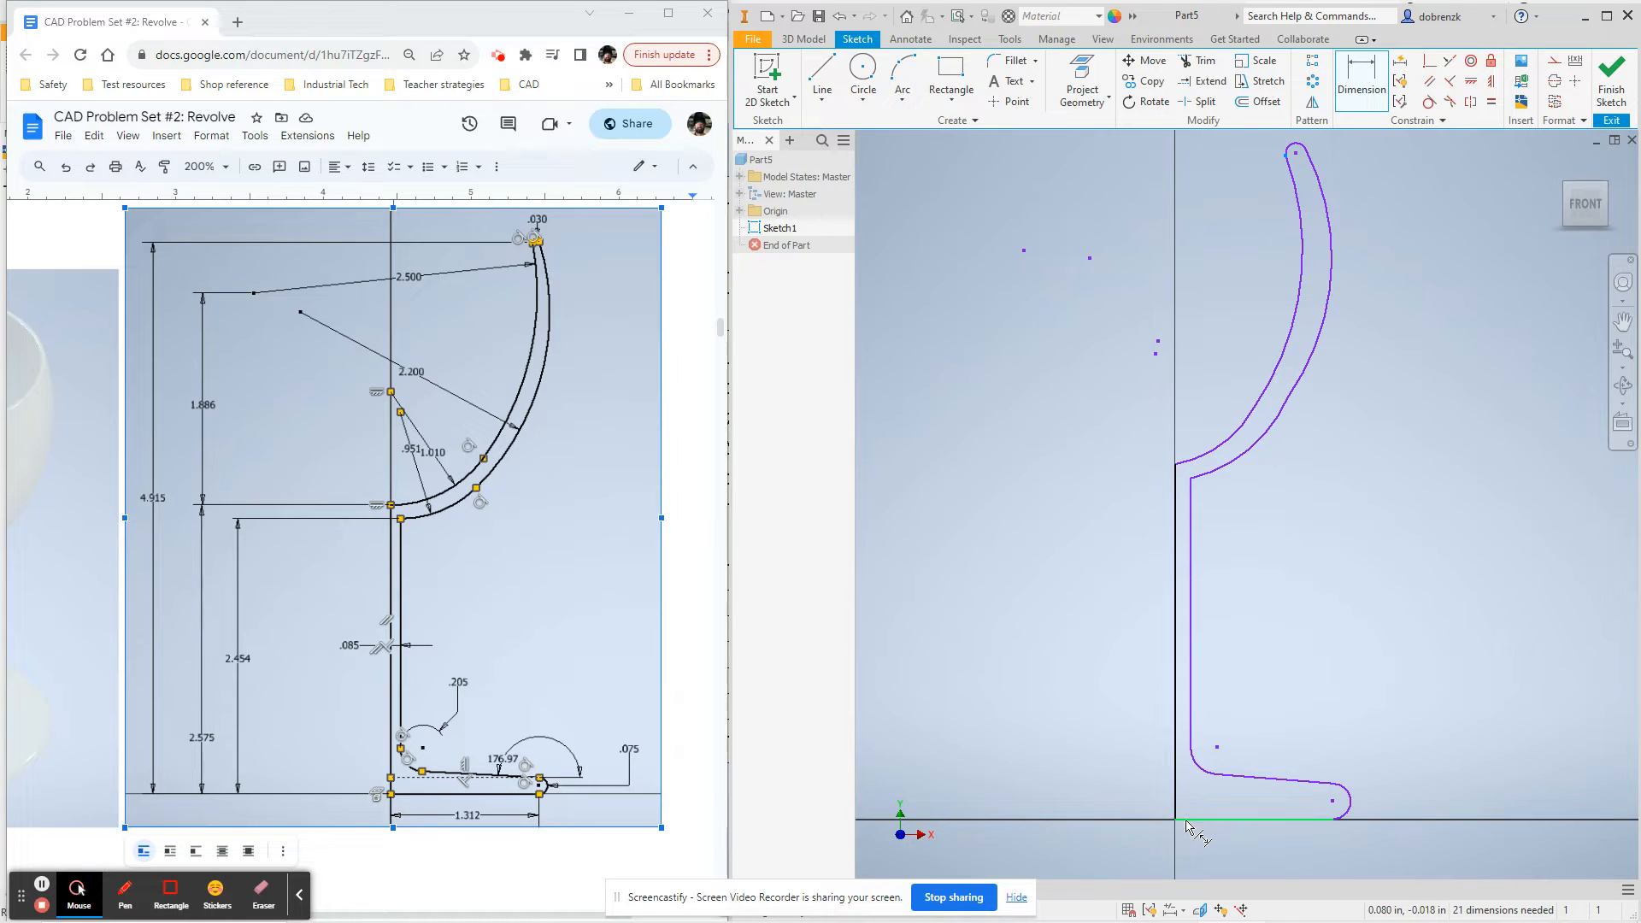
{"action": "left_click", "coordinate": [948, 475]}
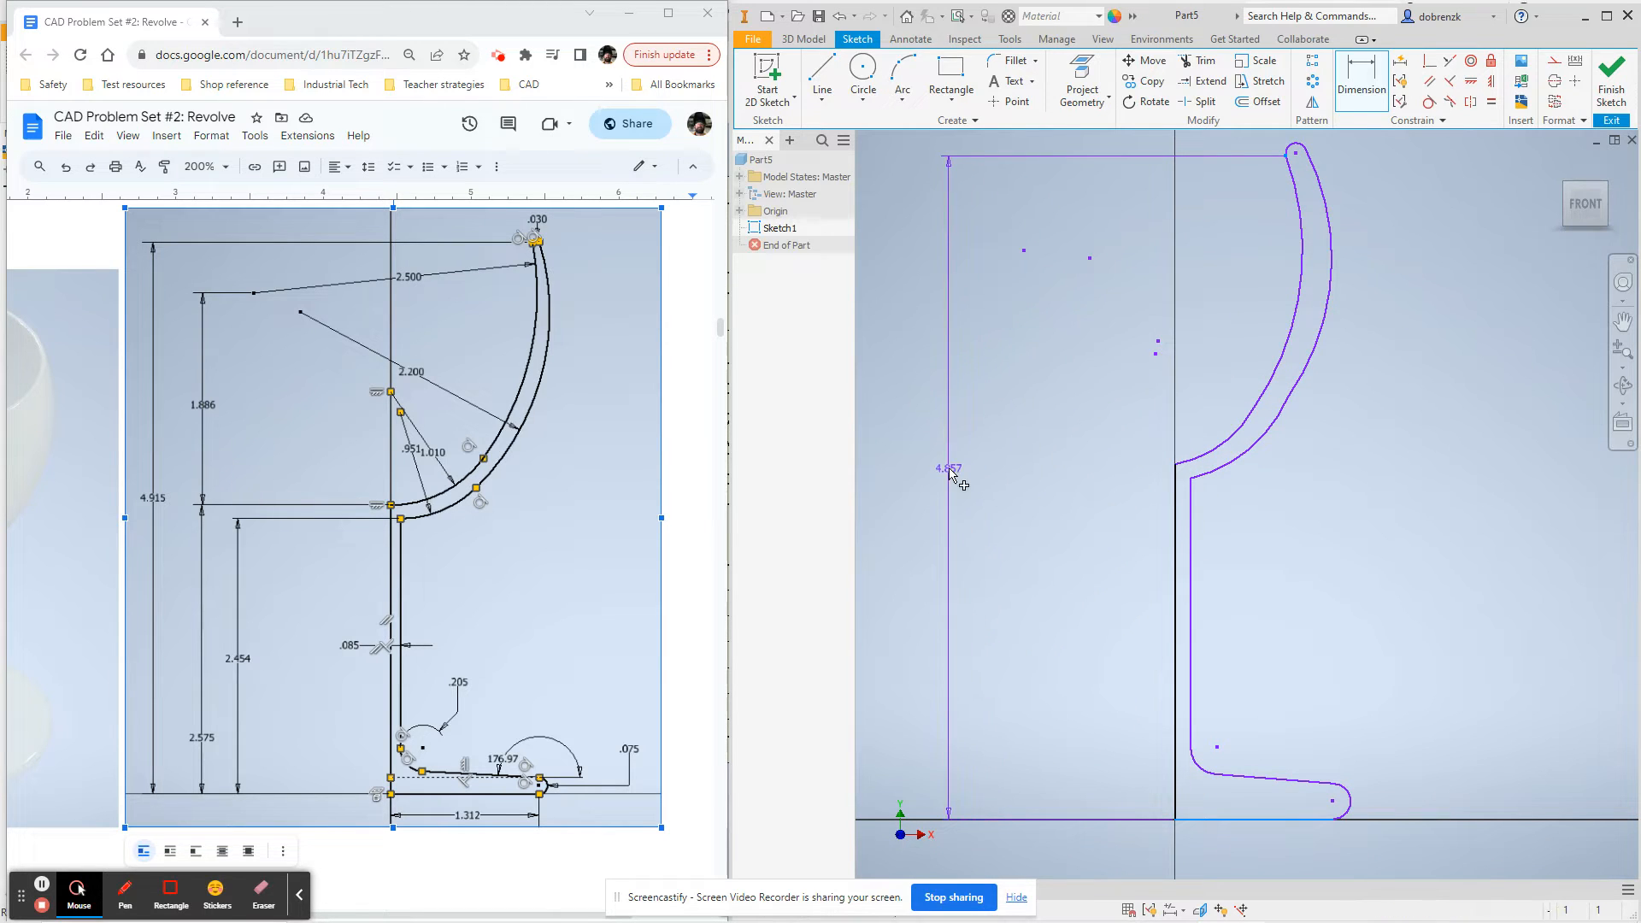
{"action": "type", "text": "4.915"}
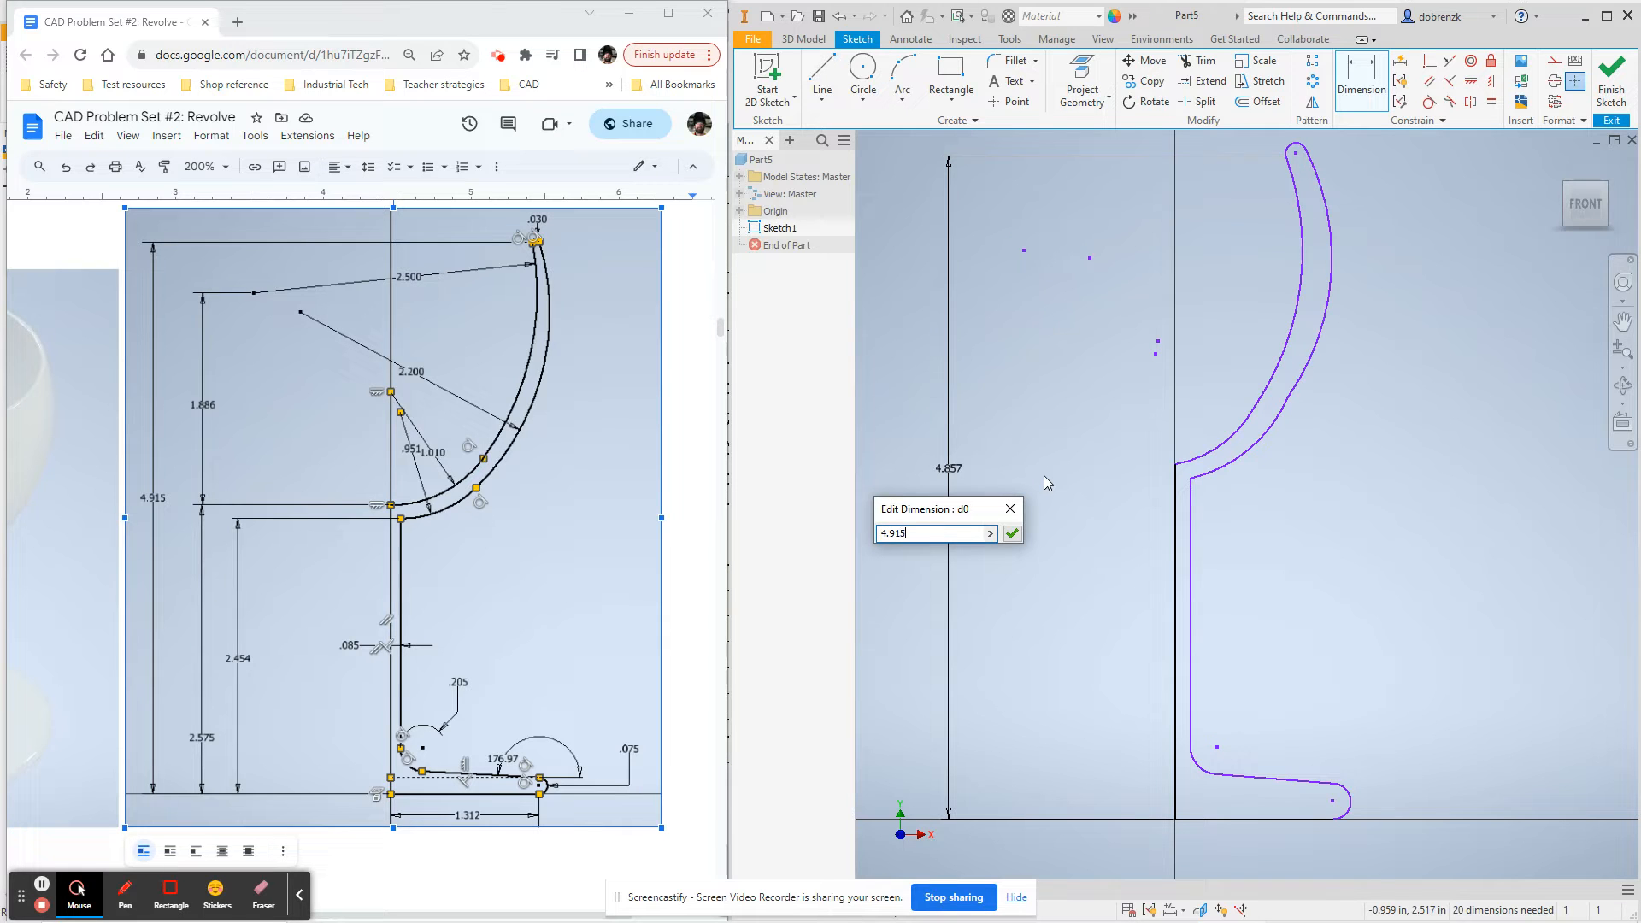
{"action": "key", "text": "Return"}
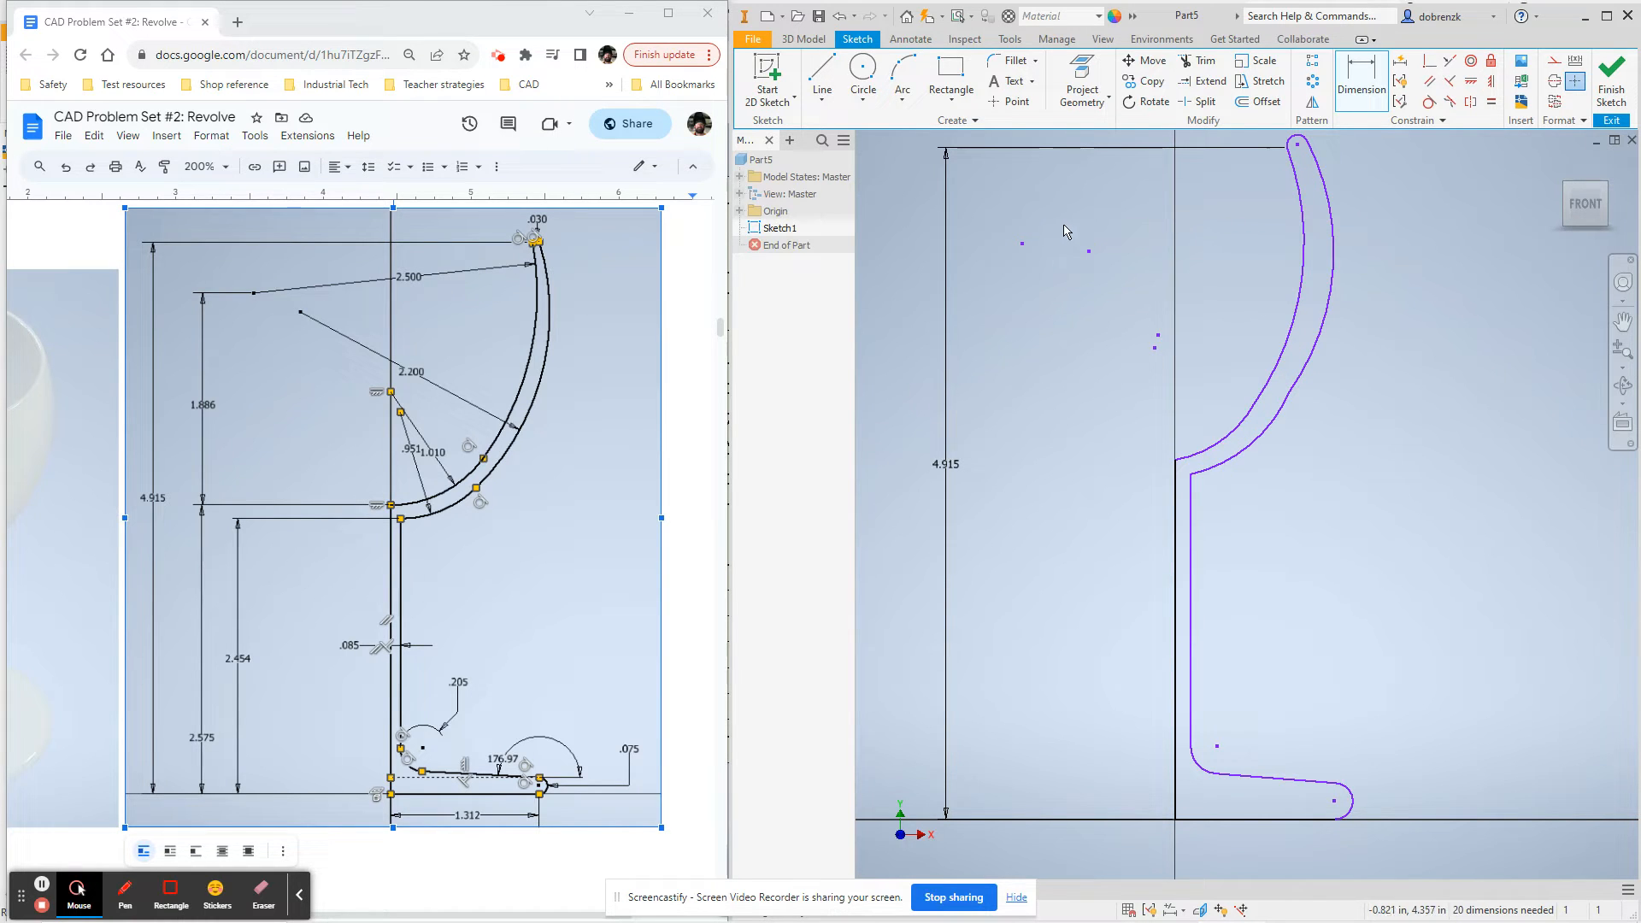
Dimension the radius of the bowl's upper inner arc as 2.500 in
{"action": "left_click", "coordinate": [1294, 202]}
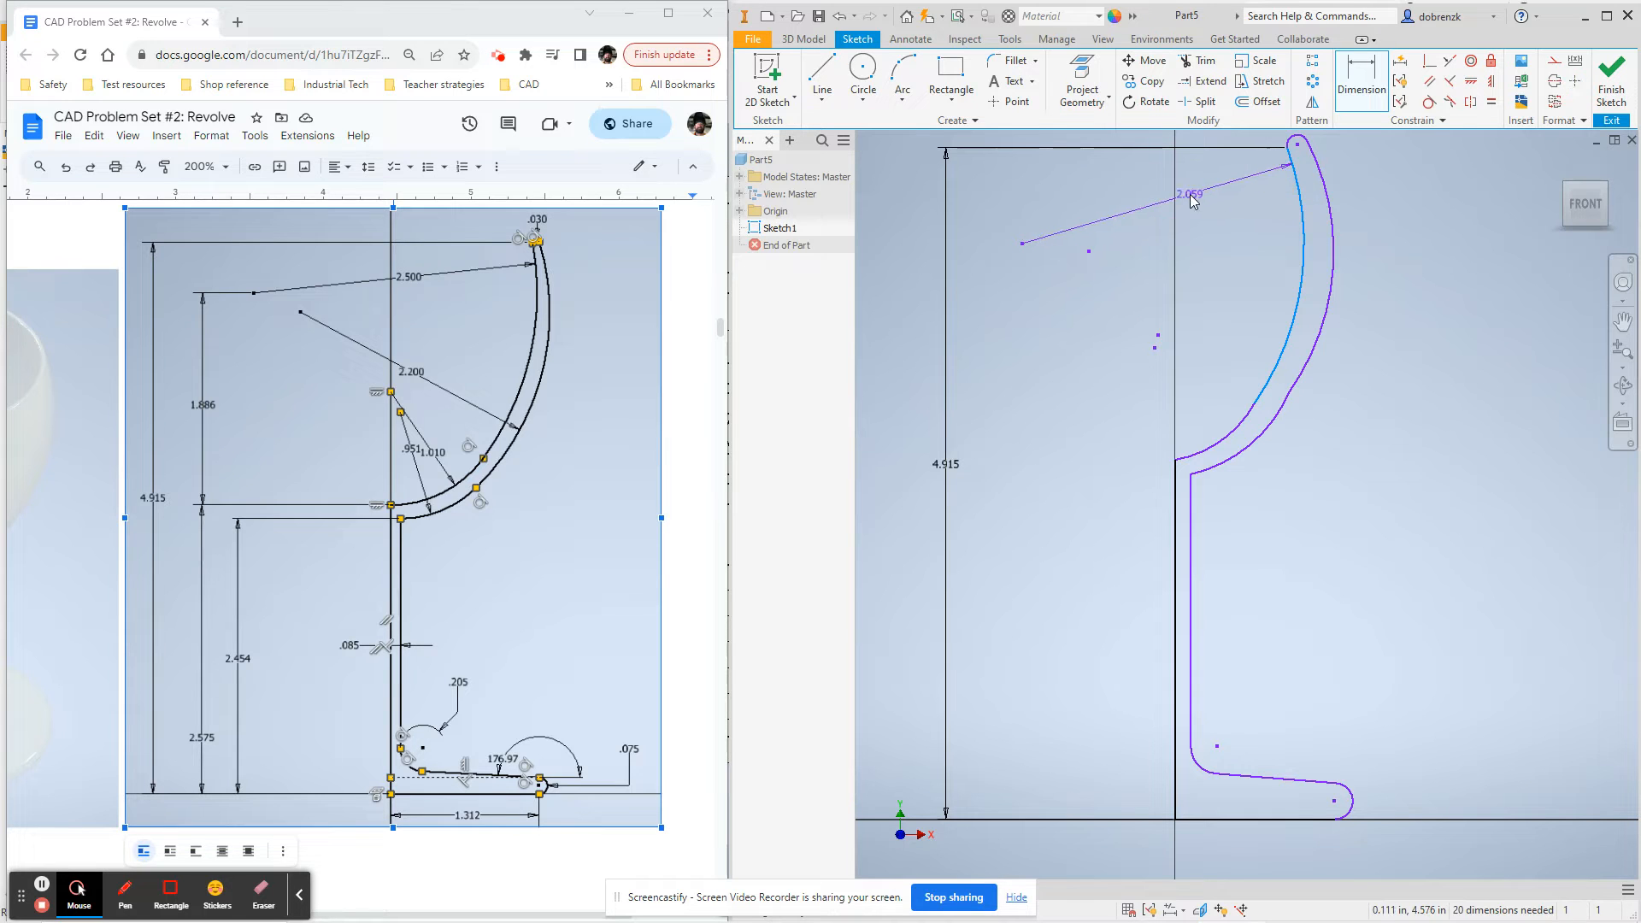
{"action": "left_click", "coordinate": [1194, 198]}
{"action": "type", "text": "2.500"}
{"action": "key", "text": "Return"}
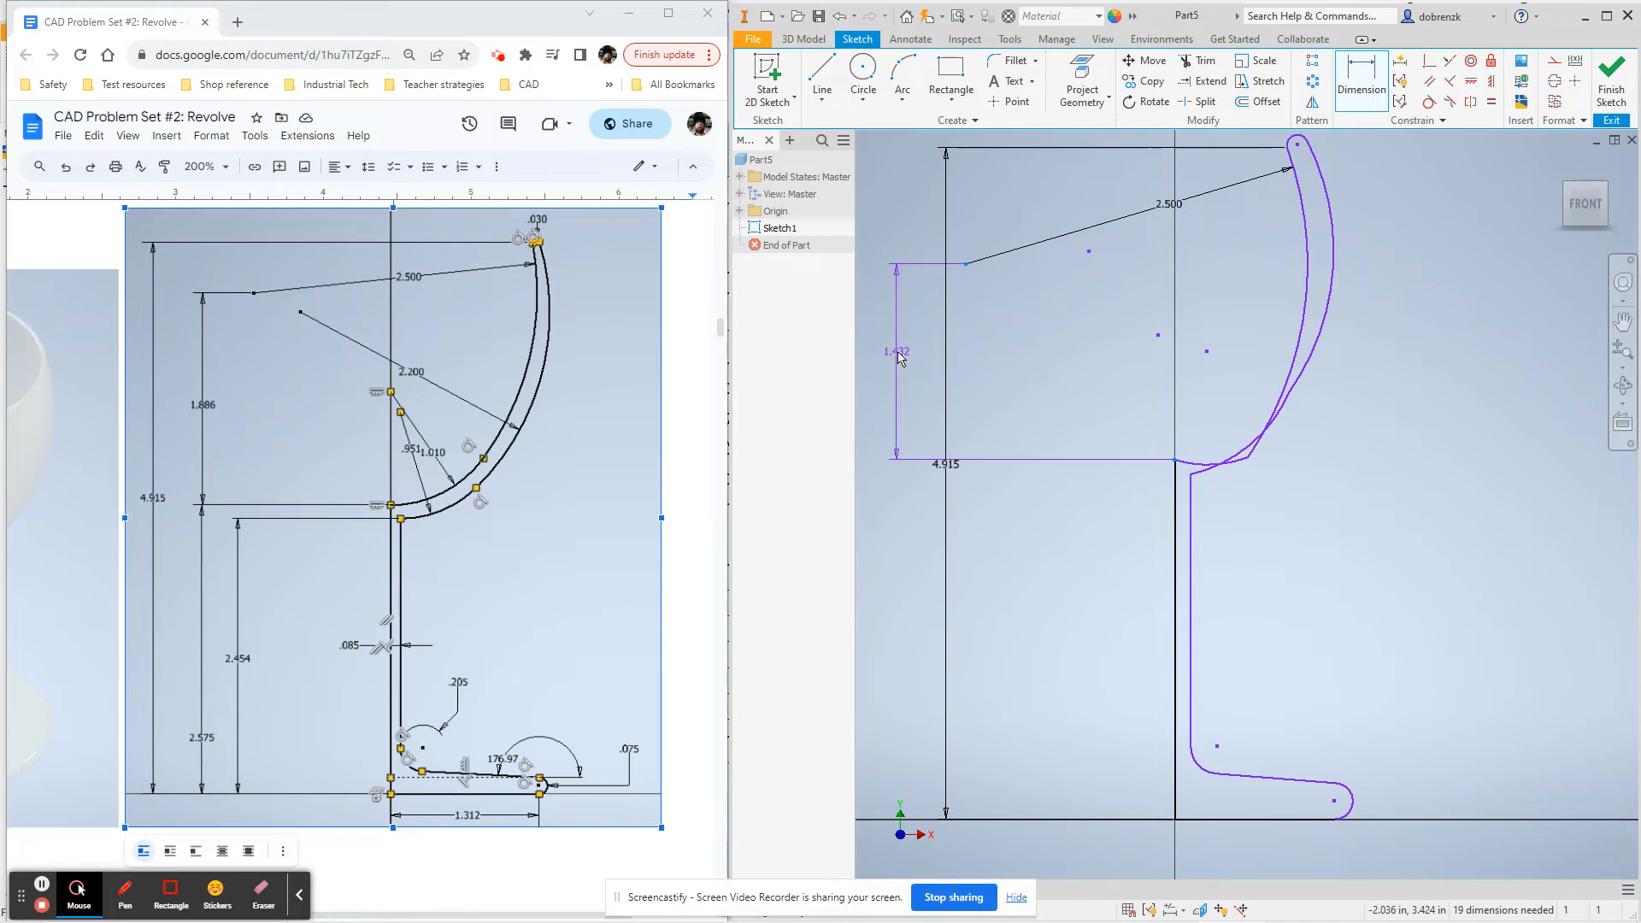
Dimension the vertical distance from the centre of the upper inner arc to the top of the centre line as 1.886 in
{"action": "left_click", "coordinate": [896, 353]}
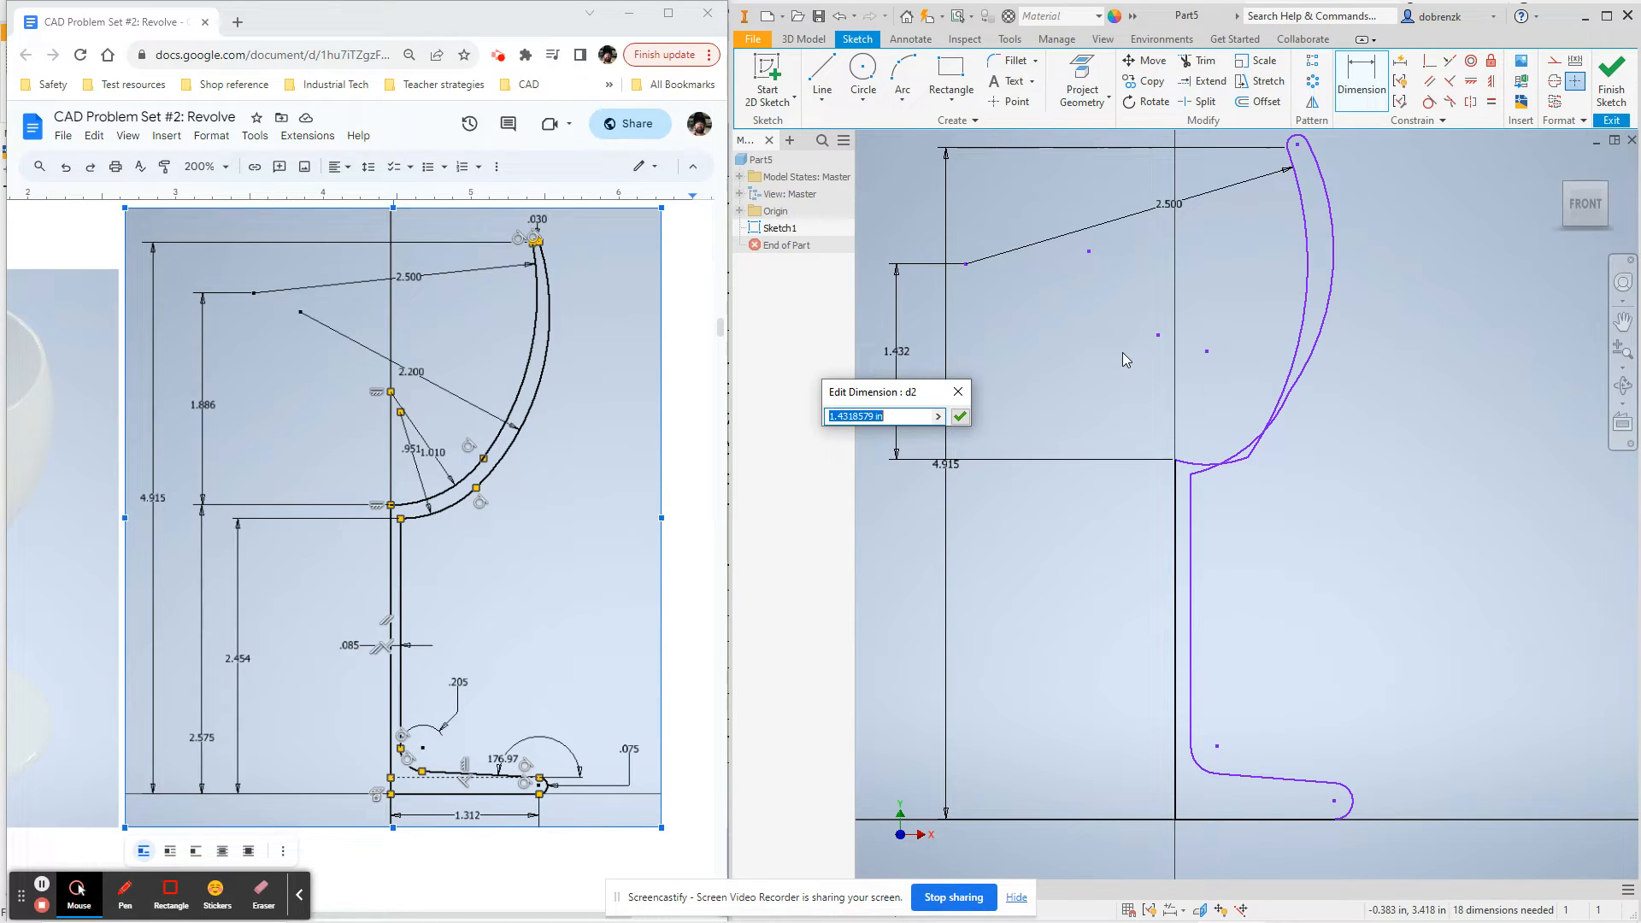
{"action": "type", "text": "1.886"}
{"action": "key", "text": "Return"}
{"action": "middle_click_drag", "start_coordinate": [1120, 389], "coordinate": [1167, 402]}
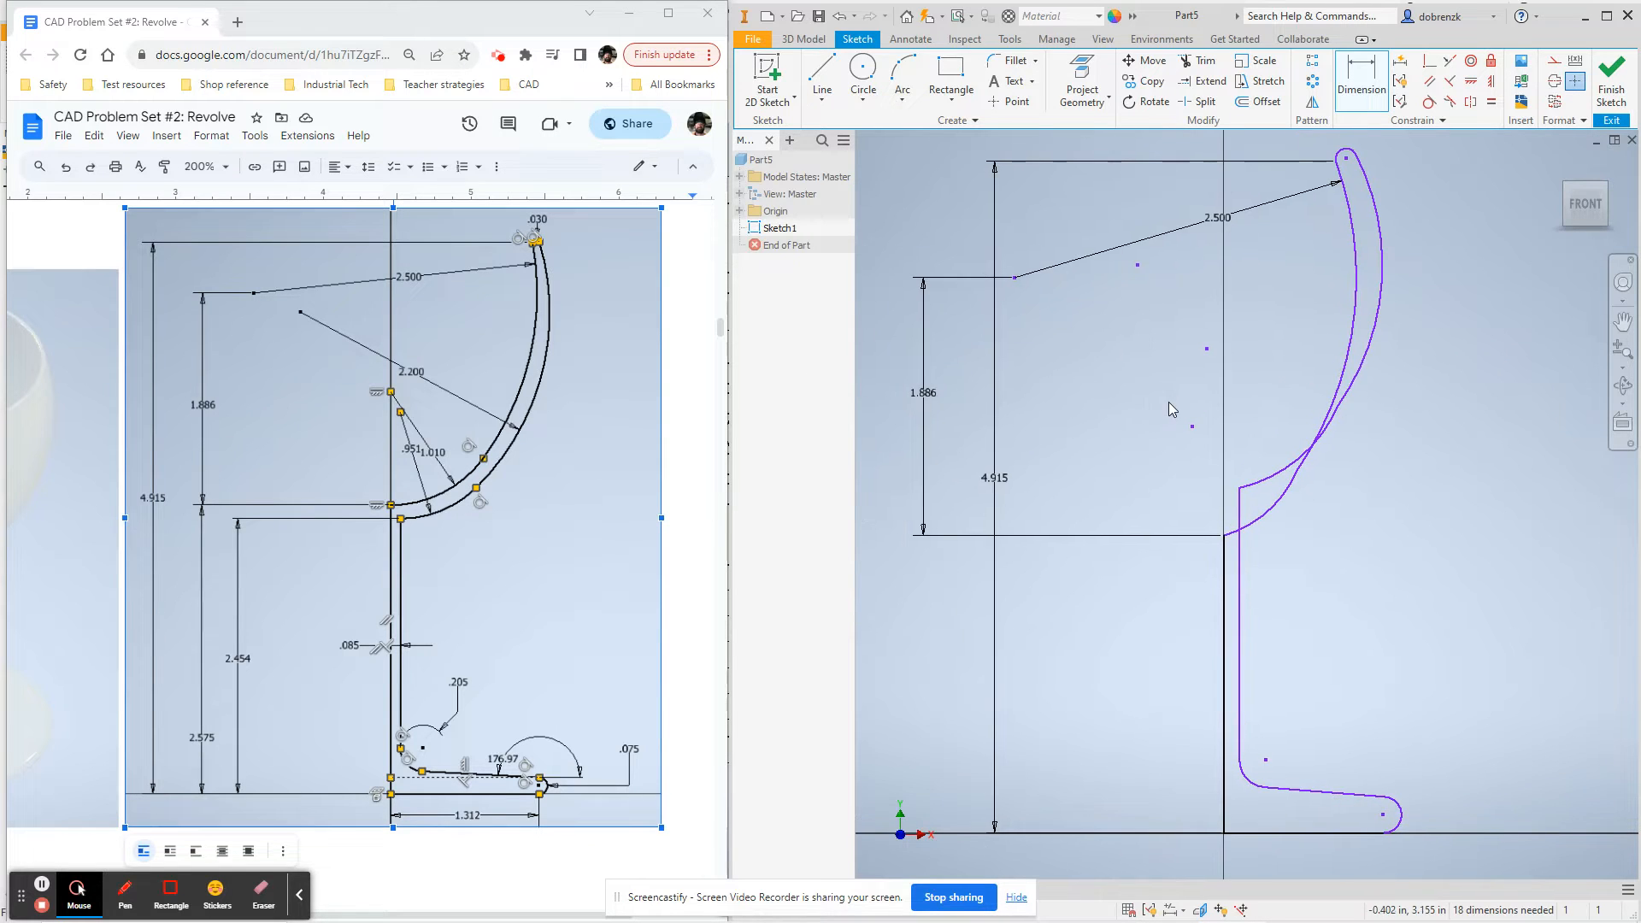
Undo the last value entered for the vertical dimension between the upper inner arc's centre and the centre line's top
{"action": "key", "text": "Escape"}
{"action": "mouse_move", "coordinate": [1015, 278]}
{"action": "left_mouse_down"}
{"action": "mouse_move", "coordinate": [1068, 263]}
{"action": "mouse_move", "coordinate": [1010, 293]}
{"action": "mouse_move", "coordinate": [1013, 216]}
{"action": "mouse_move", "coordinate": [1015, 246]}
{"action": "left_mouse_up"}
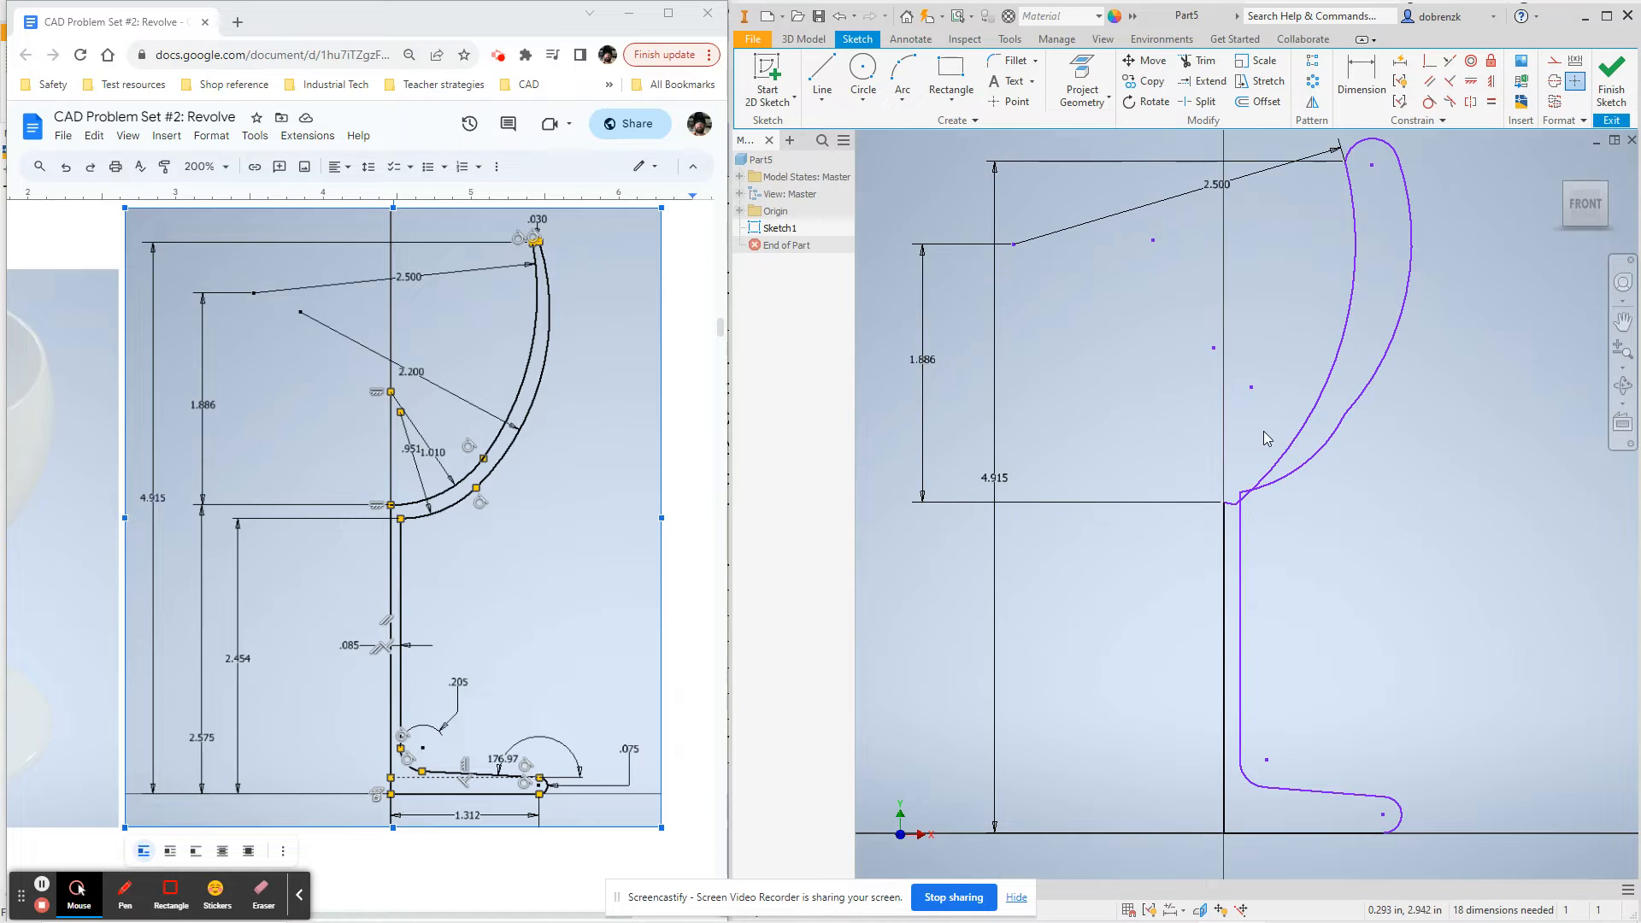
{"action": "key", "text": "ctrl+z"}
{"action": "key", "text": "ctrl+z"}
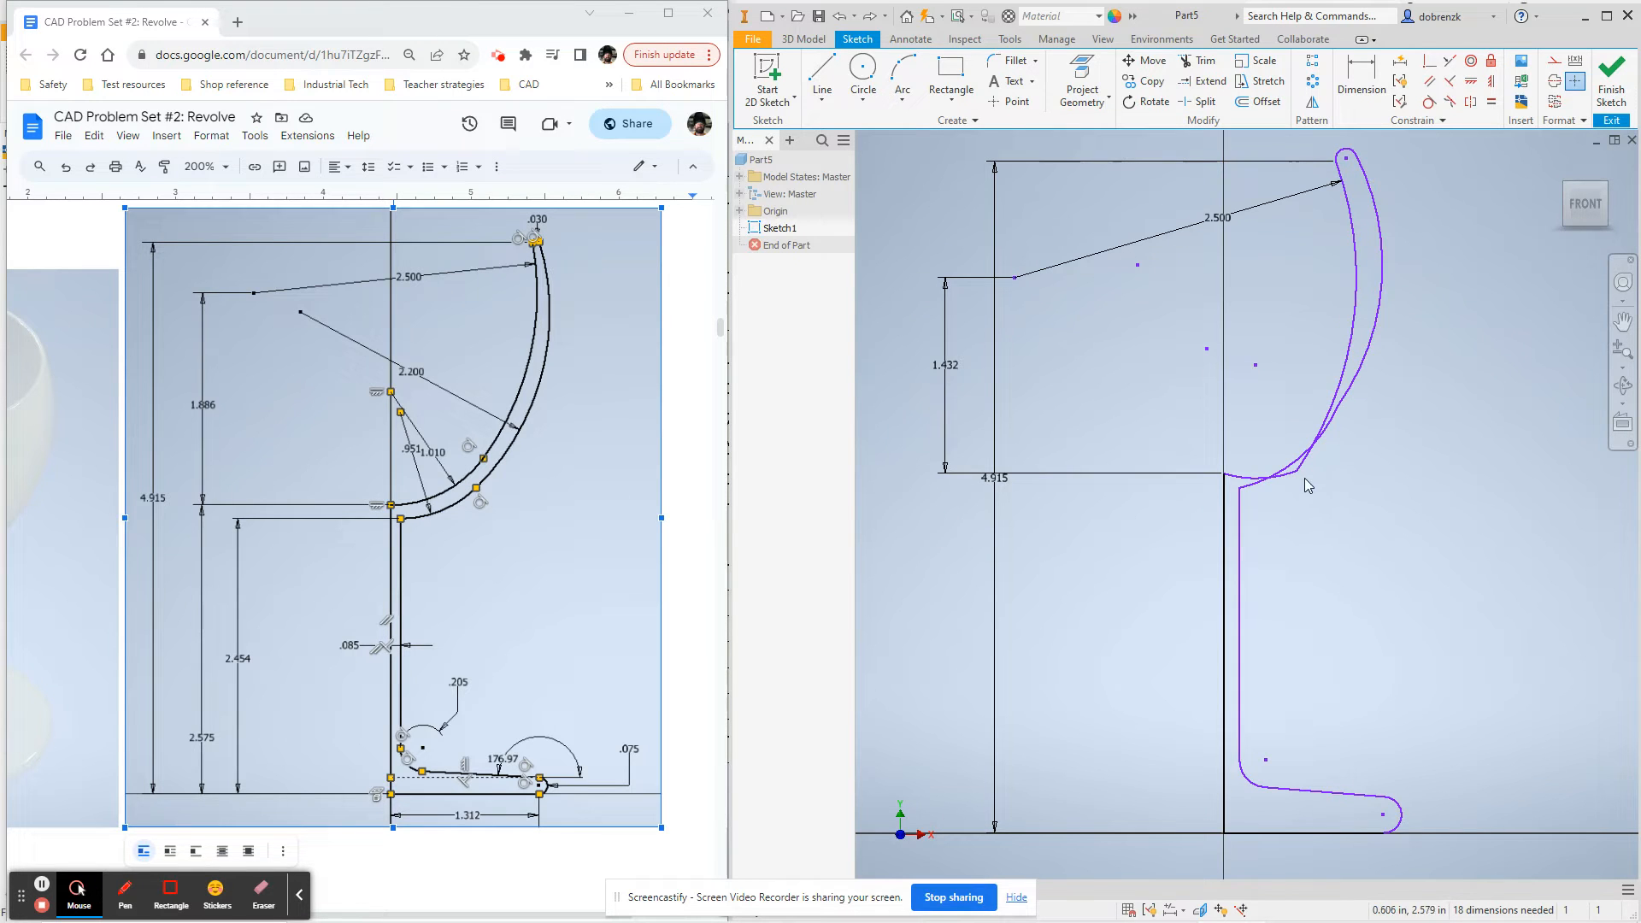
Raise the inner arcs' shared endpoint, and make the upper and lower arcs tangent on both the inner and outer bowl curves
{"action": "left_click_drag", "start_coordinate": [1297, 470], "coordinate": [1283, 438]}
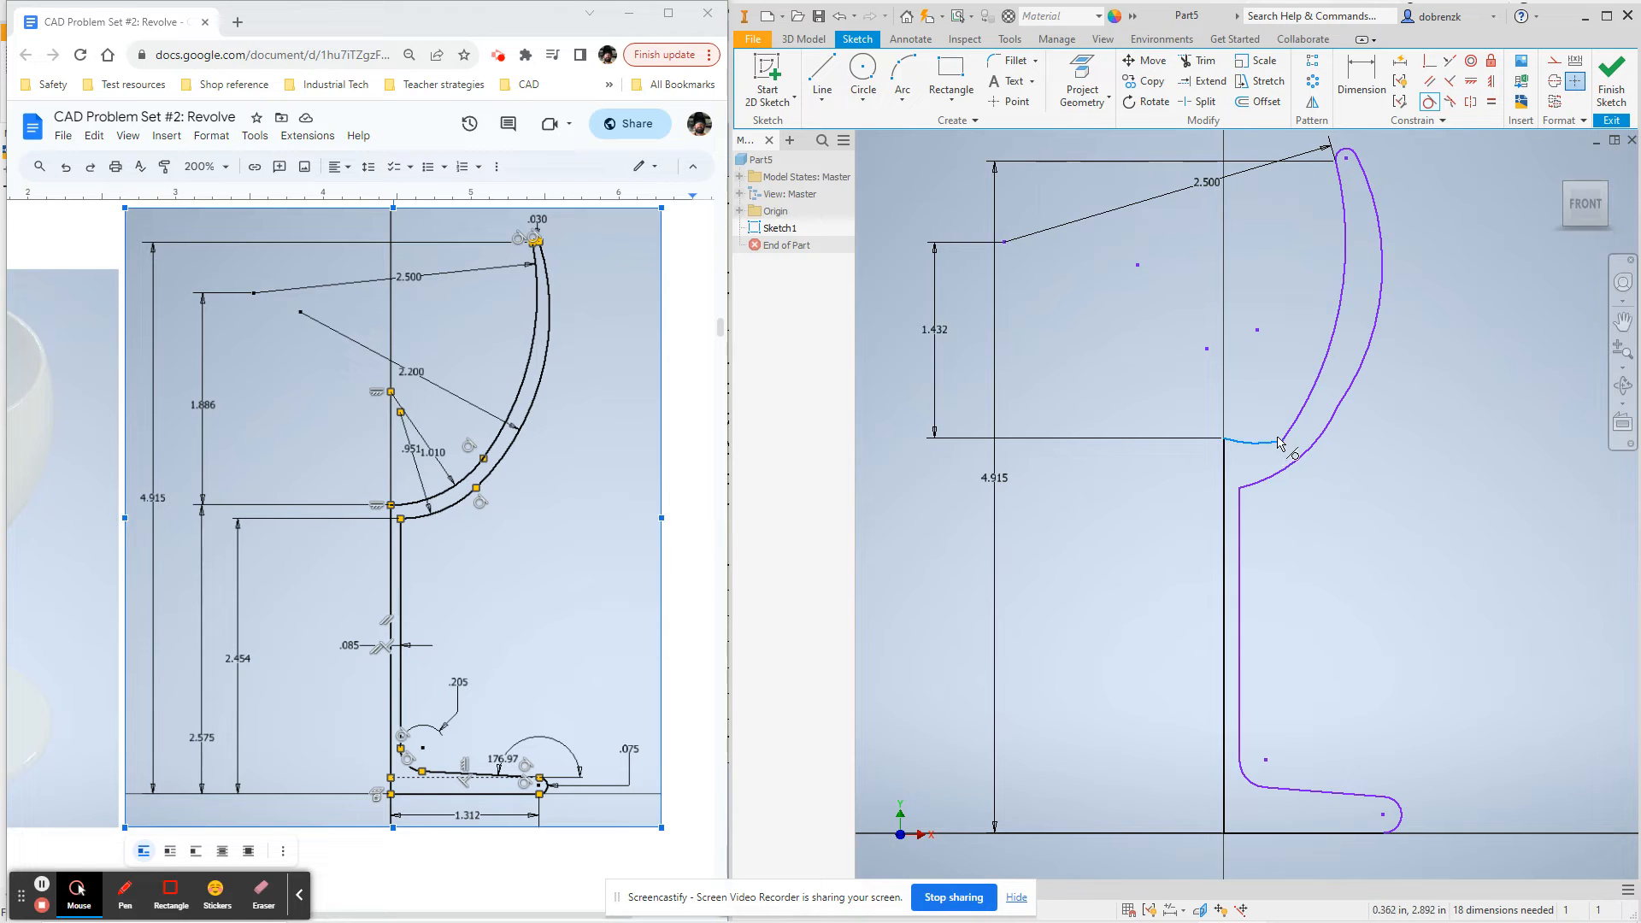
{"action": "left_click", "coordinate": [1294, 424]}
{"action": "left_click", "coordinate": [1302, 462]}
{"action": "left_click", "coordinate": [1348, 398]}
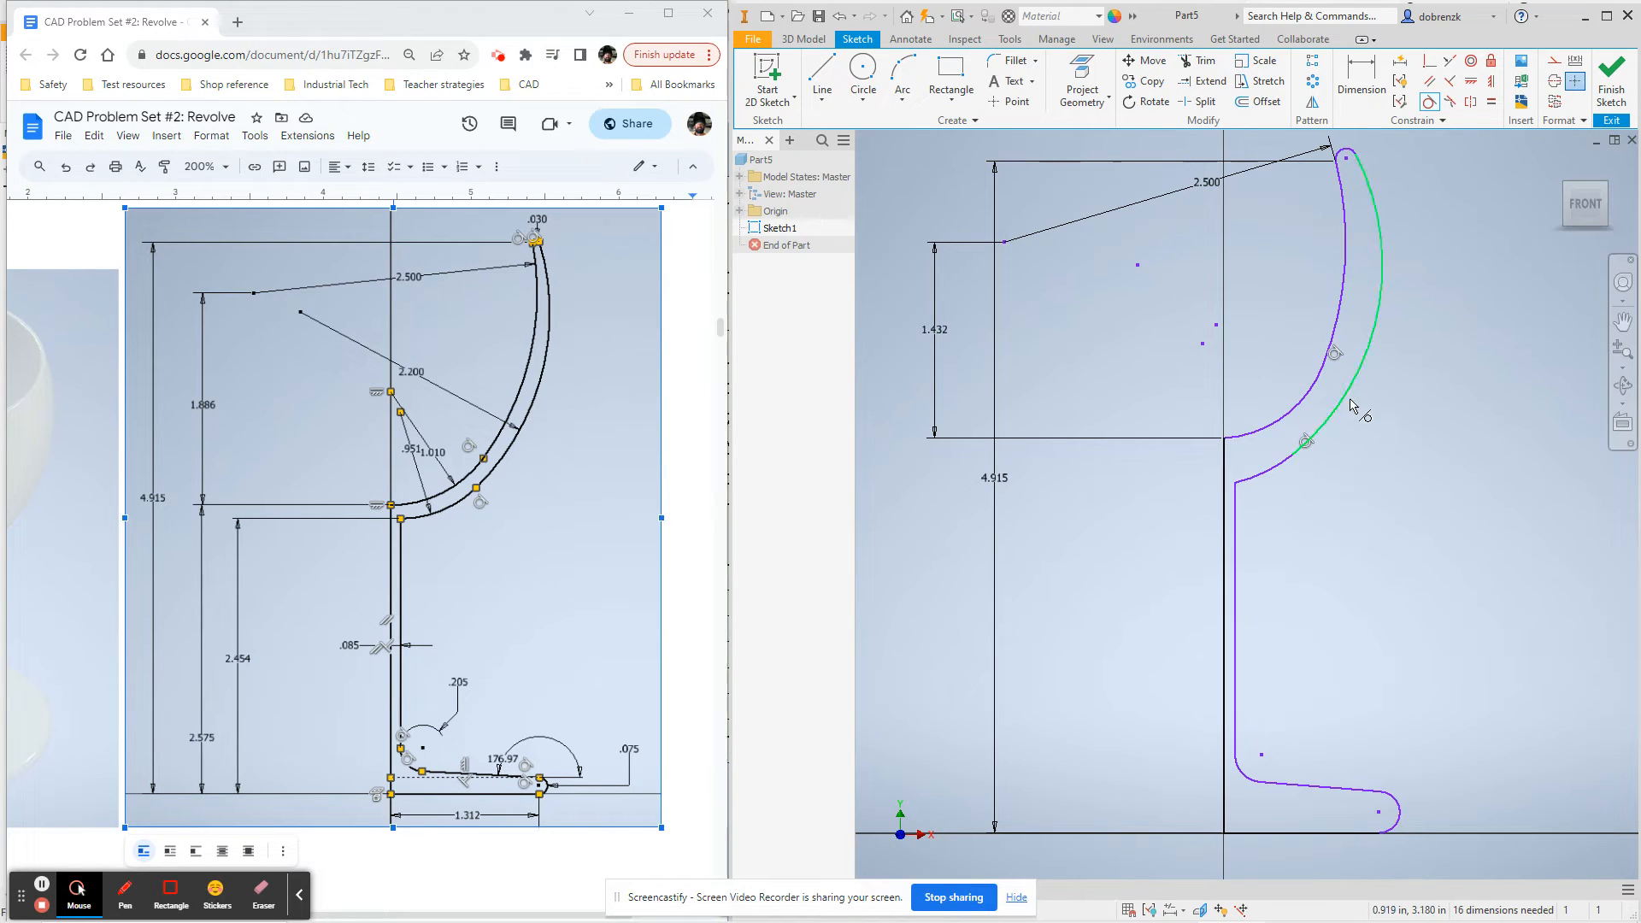
{"action": "right_click", "coordinate": [1451, 388]}
{"action": "left_click", "coordinate": [1509, 386]}
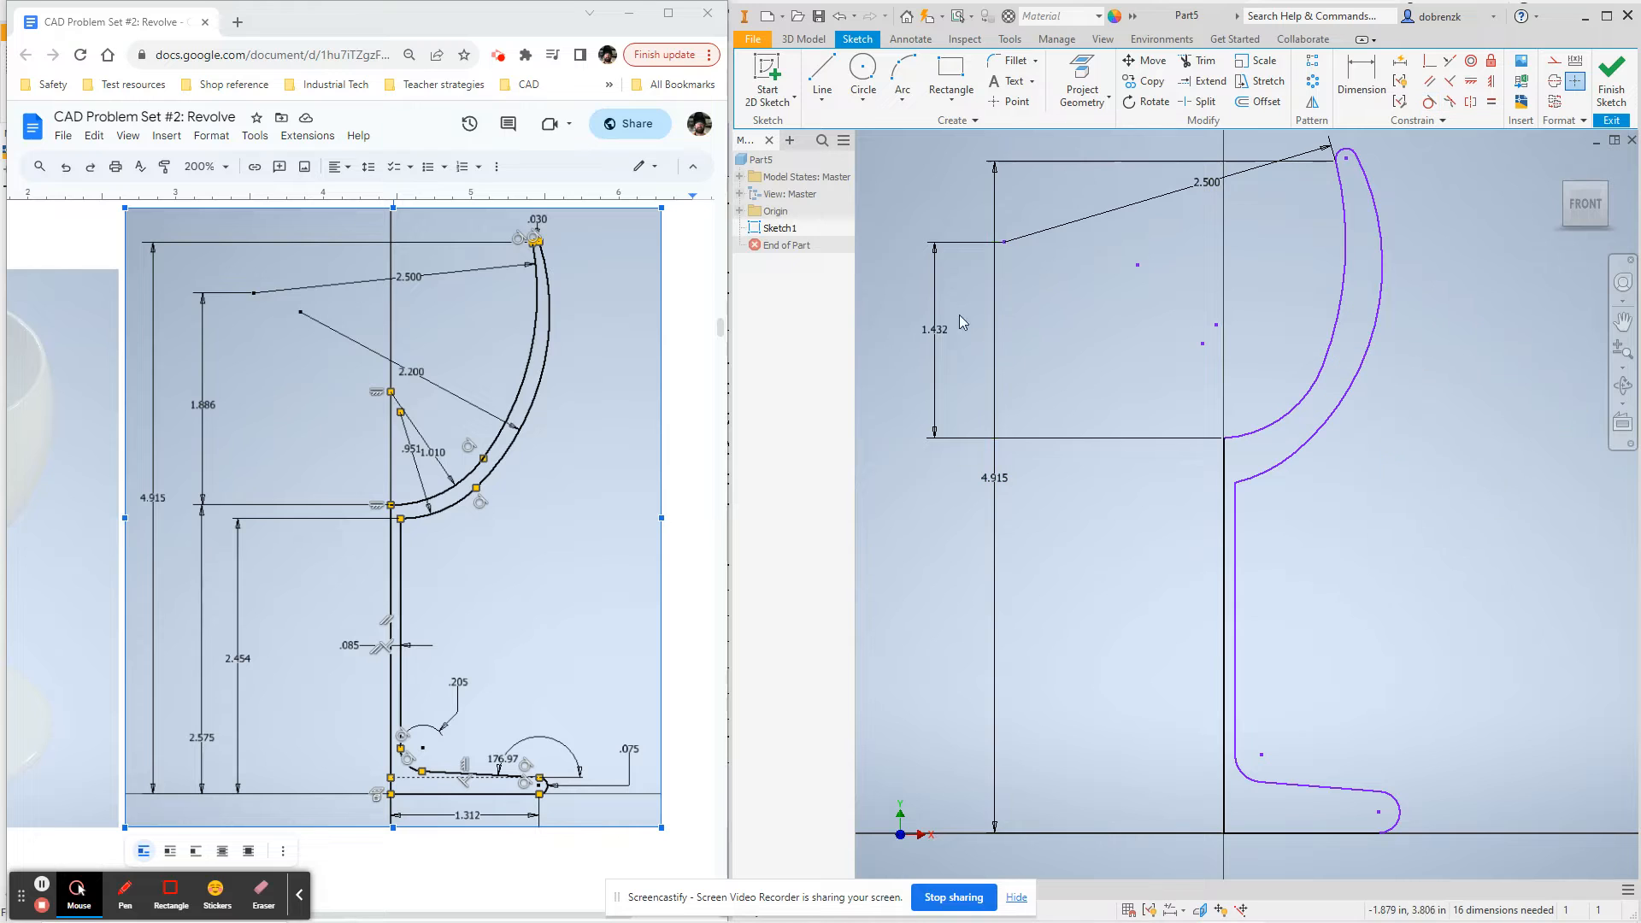
Shift the bowl's vertical dimension slightly toward the profile and lower the upper inner arc's centre point a little
{"action": "mouse_move", "coordinate": [935, 329]}
{"action": "left_mouse_down"}
{"action": "mouse_move", "coordinate": [1018, 338]}
{"action": "mouse_move", "coordinate": [943, 324]}
{"action": "left_mouse_up"}
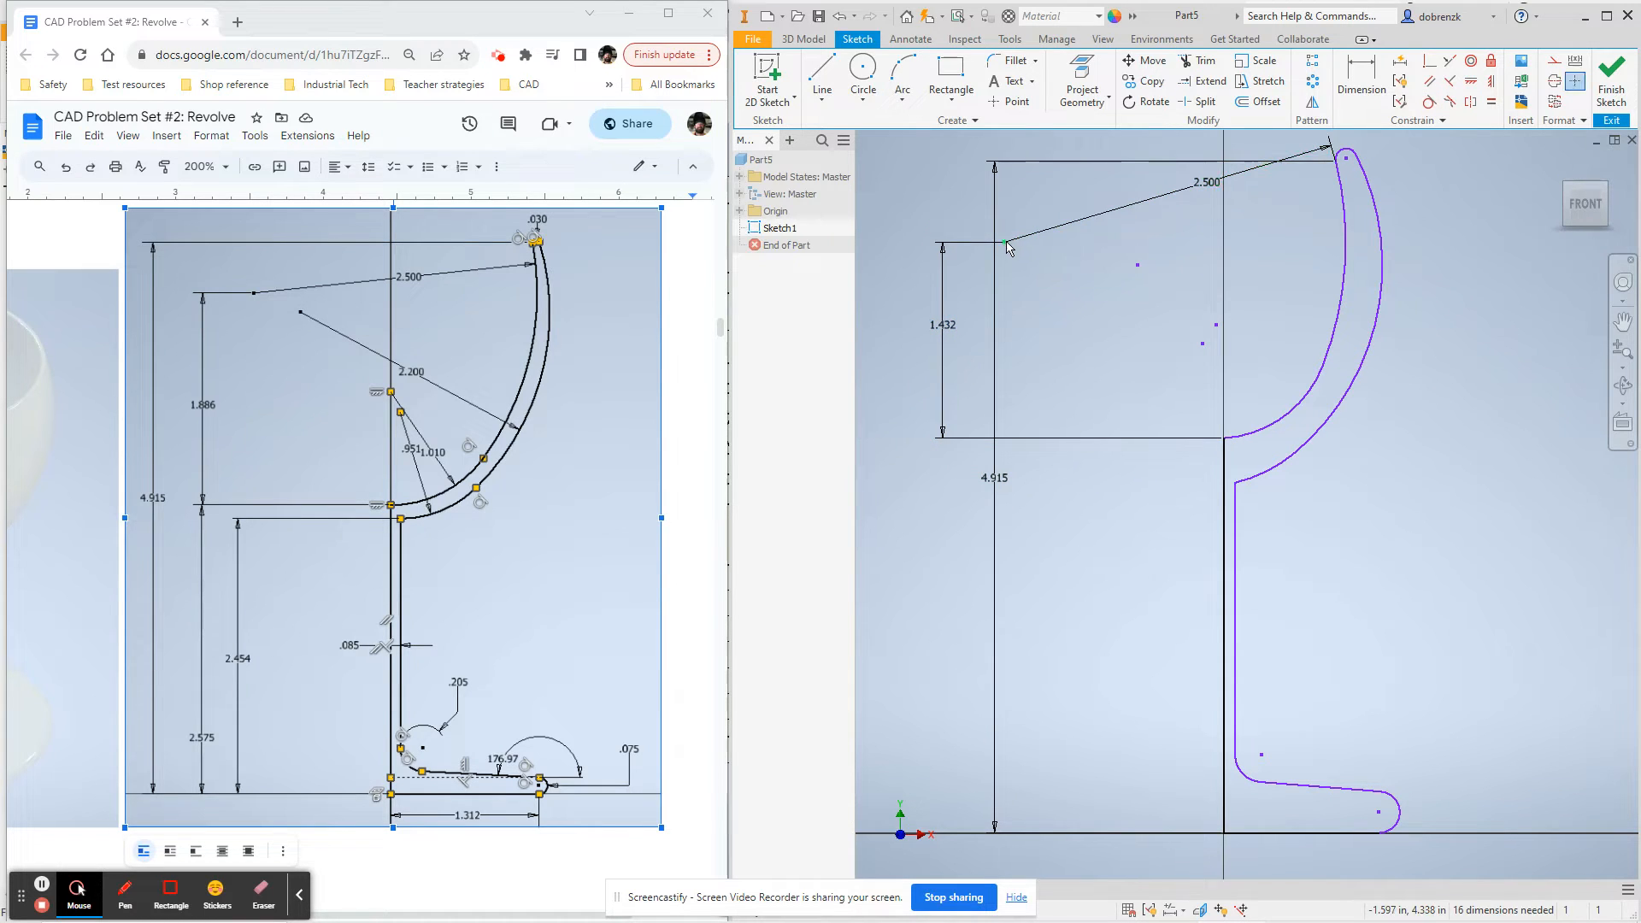
{"action": "mouse_move", "coordinate": [1006, 243]}
{"action": "left_mouse_down"}
{"action": "mouse_move", "coordinate": [1051, 239]}
{"action": "mouse_move", "coordinate": [1010, 241]}
{"action": "mouse_move", "coordinate": [1005, 259]}
{"action": "left_mouse_up"}
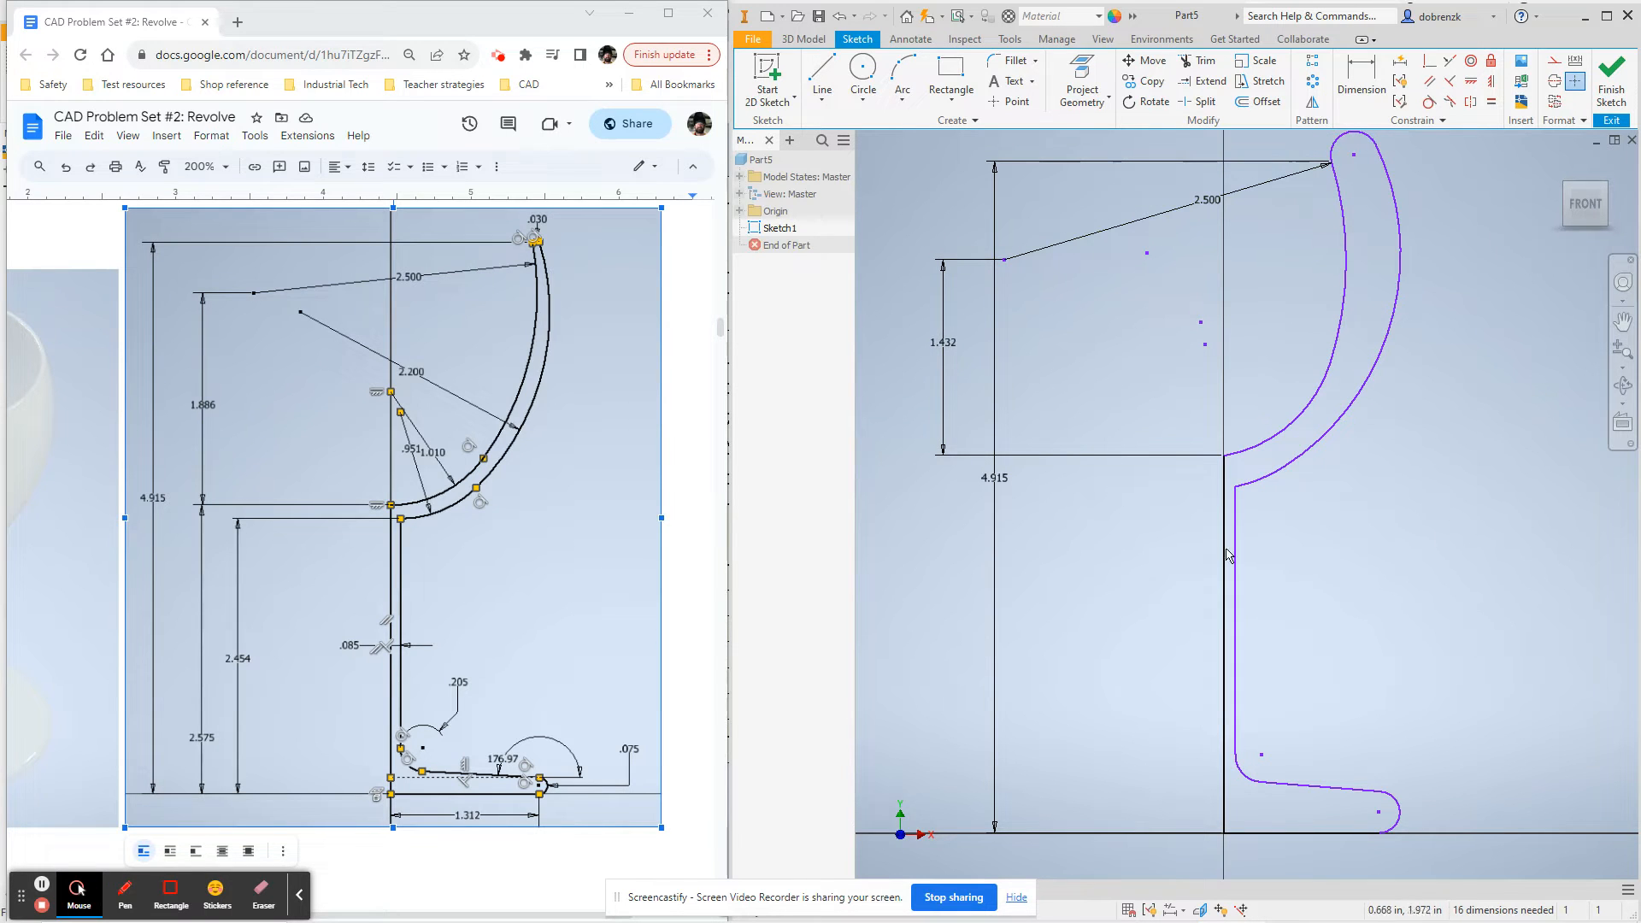
Try to add a tangent constraint between the base line and the foot's rounded end arc
{"action": "mouse_move", "coordinate": [1414, 656]}
{"action": "middle_mouse_down"}
{"action": "mouse_move", "coordinate": [1395, 470]}
{"action": "mouse_move", "coordinate": [1351, 480]}
{"action": "middle_mouse_up"}
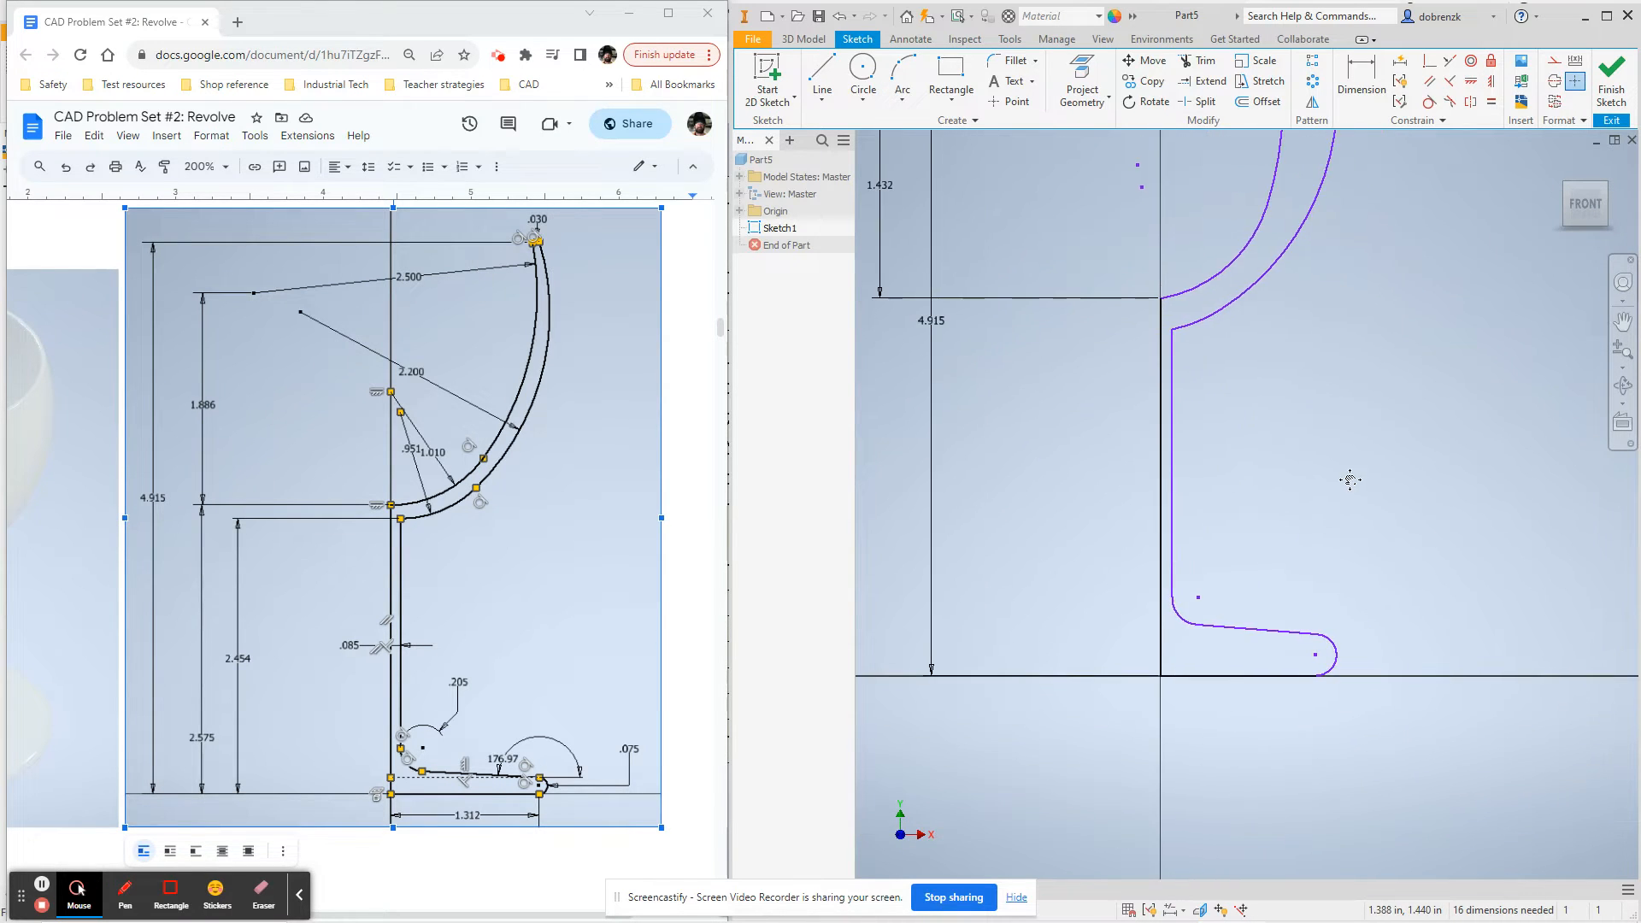
{"action": "left_click", "coordinate": [1428, 101]}
{"action": "left_click", "coordinate": [1317, 676]}
{"action": "left_click", "coordinate": [1327, 667]}
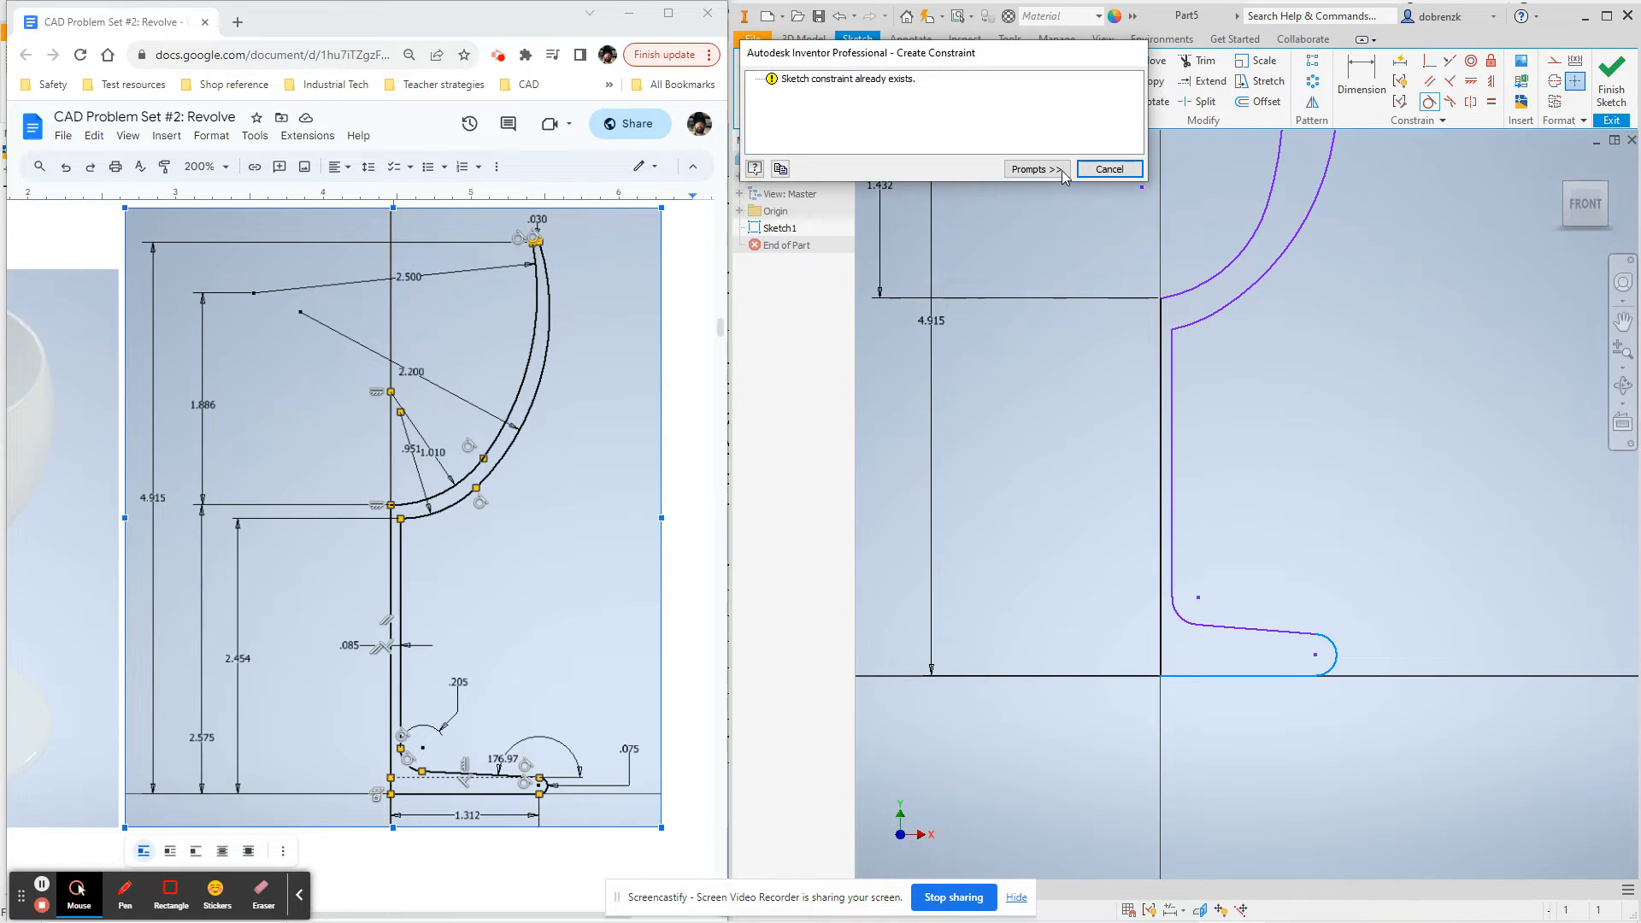
{"action": "left_click", "coordinate": [1108, 170]}
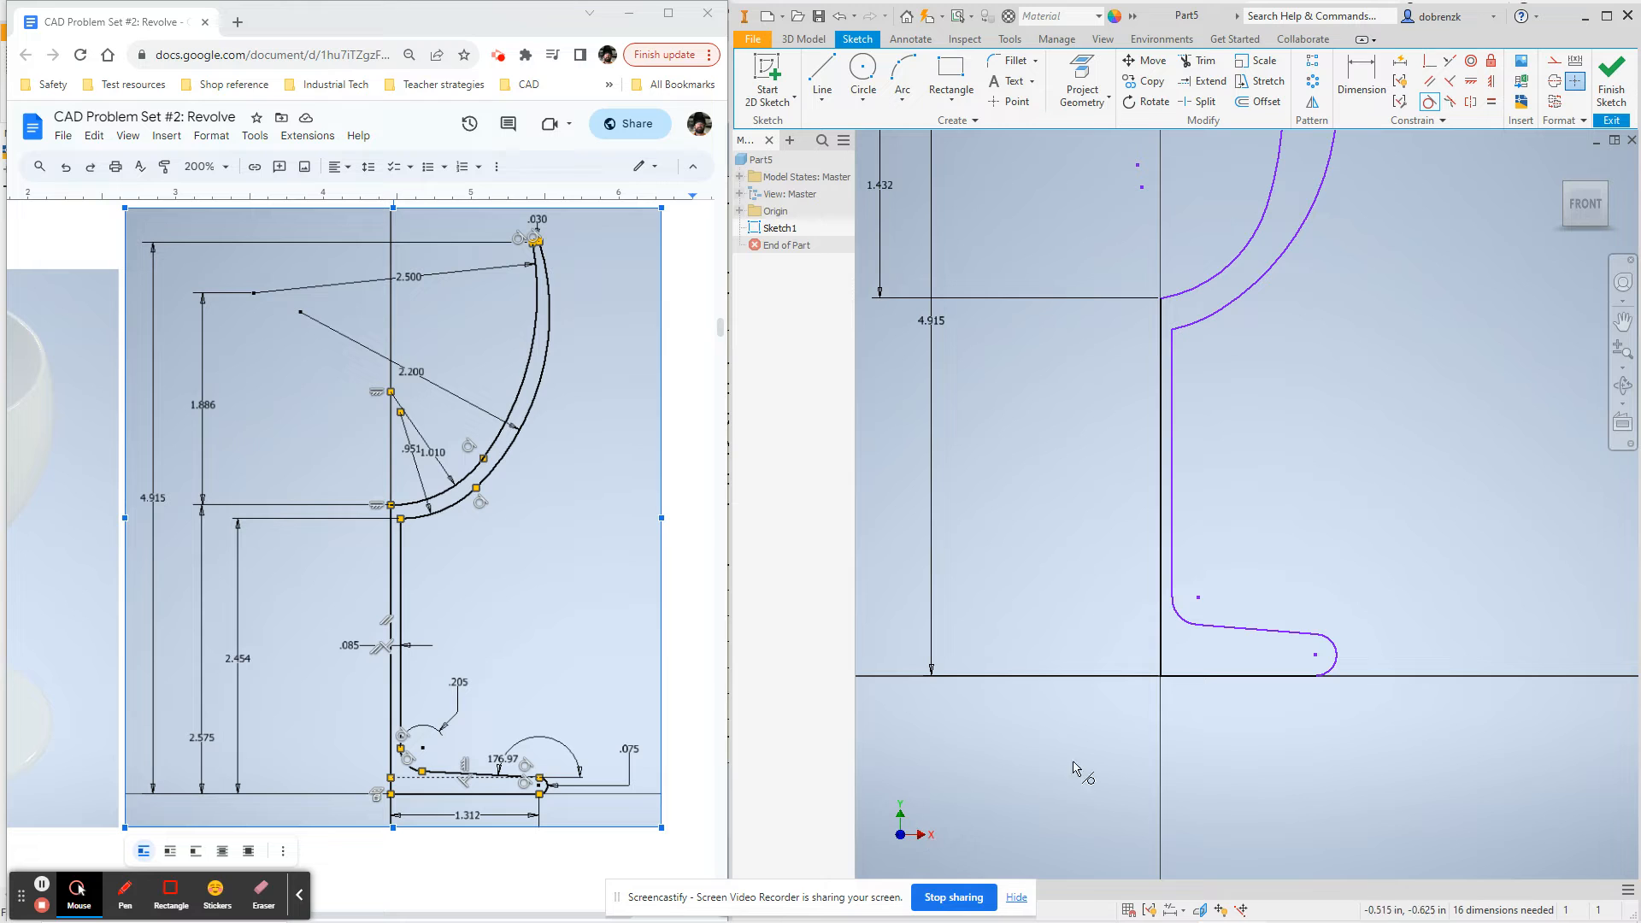
Show all sketch constraints and examine them across the whole wine glass profile
{"action": "left_click", "coordinate": [1152, 913]}
{"action": "middle_click_drag", "start_coordinate": [1369, 743], "coordinate": [1240, 856]}
{"action": "scroll", "coordinate": [1240, 856], "scroll_direction": "down", "scroll_amount": 3}
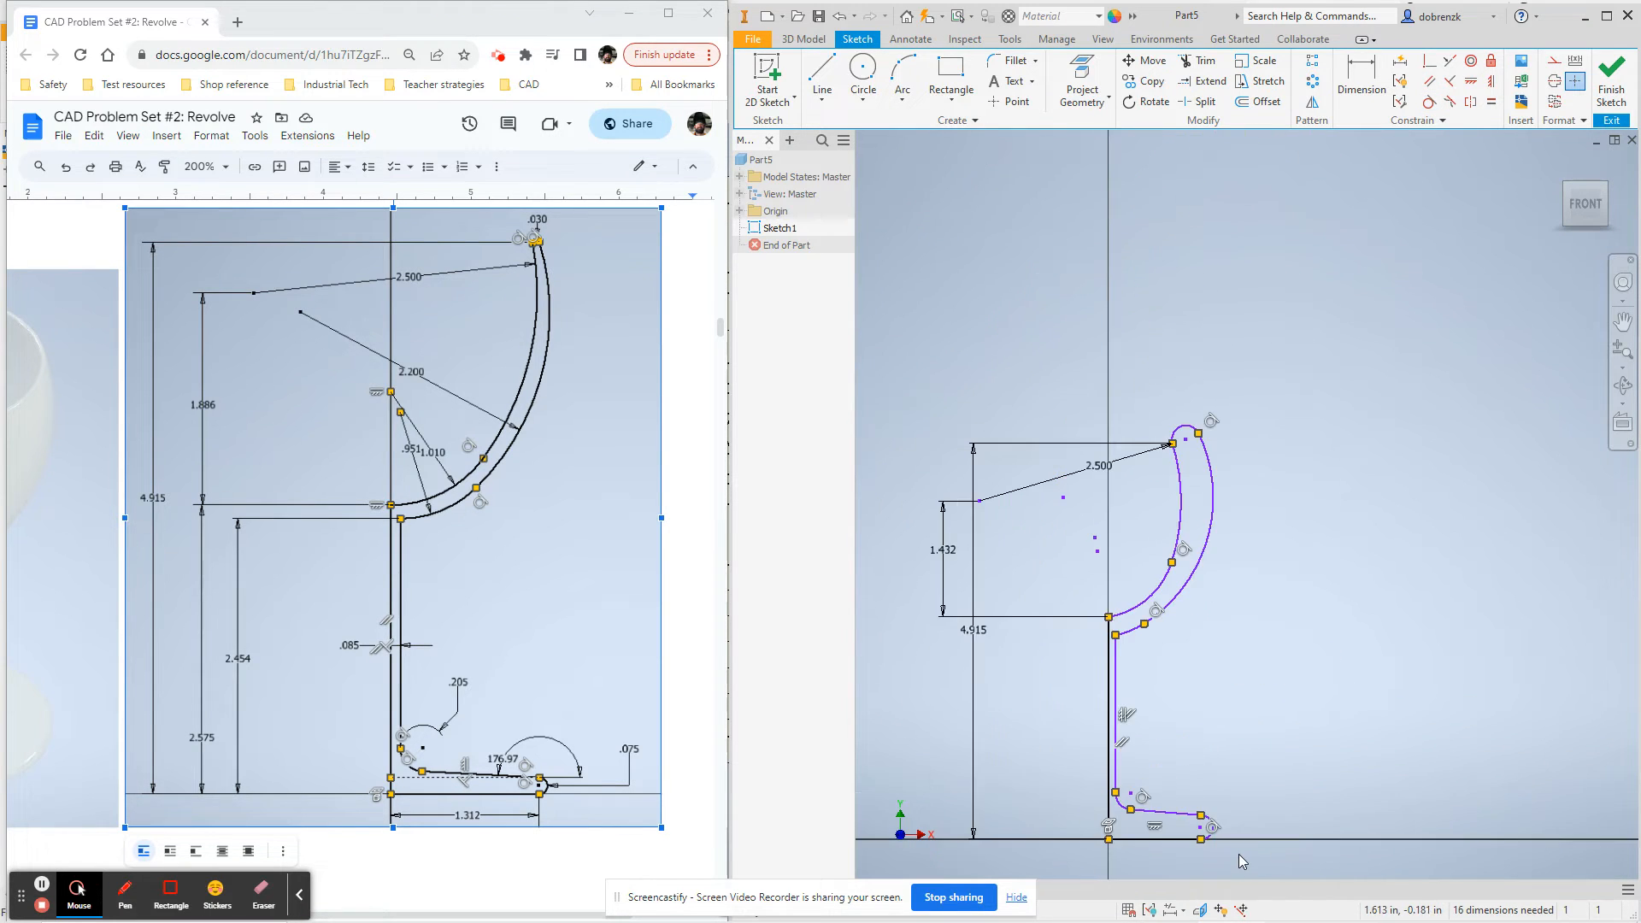
{"action": "mouse_move", "coordinate": [1243, 798]}
{"action": "middle_mouse_down"}
{"action": "mouse_move", "coordinate": [1253, 673]}
{"action": "mouse_move", "coordinate": [1291, 660]}
{"action": "middle_mouse_up"}
{"action": "scroll", "coordinate": [1253, 671], "scroll_direction": "up", "scroll_amount": 3}
{"action": "scroll", "coordinate": [1217, 687], "scroll_direction": "down", "scroll_amount": 3}
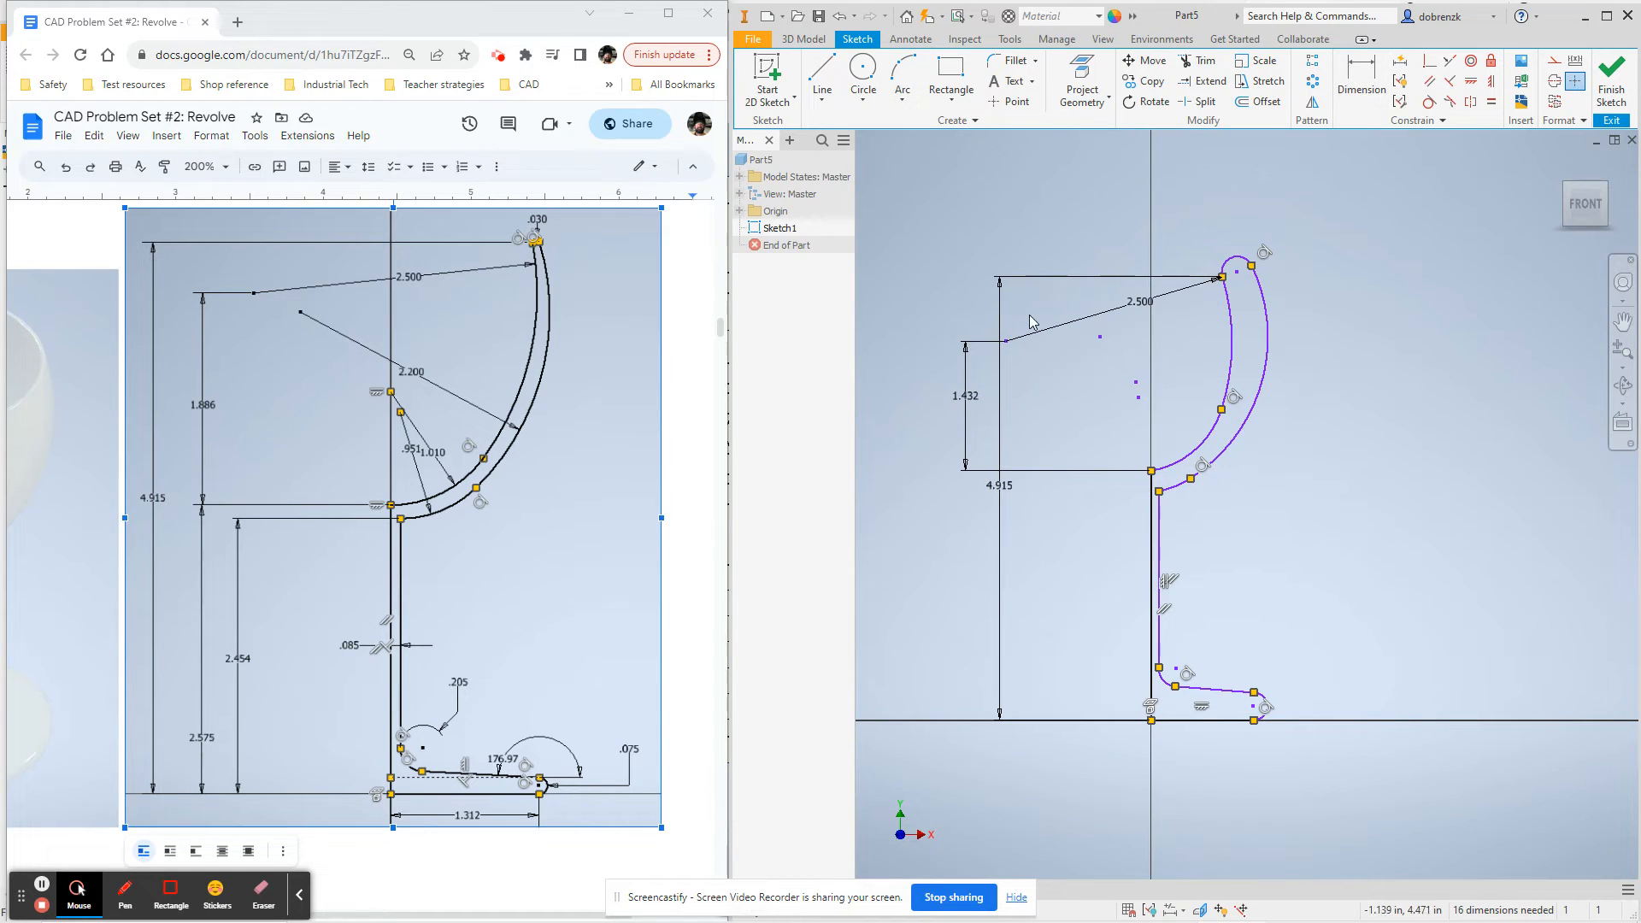
Dimension the radius of the bowl's upper outer arc as 2.200 in
{"action": "left_click", "coordinate": [1352, 81]}
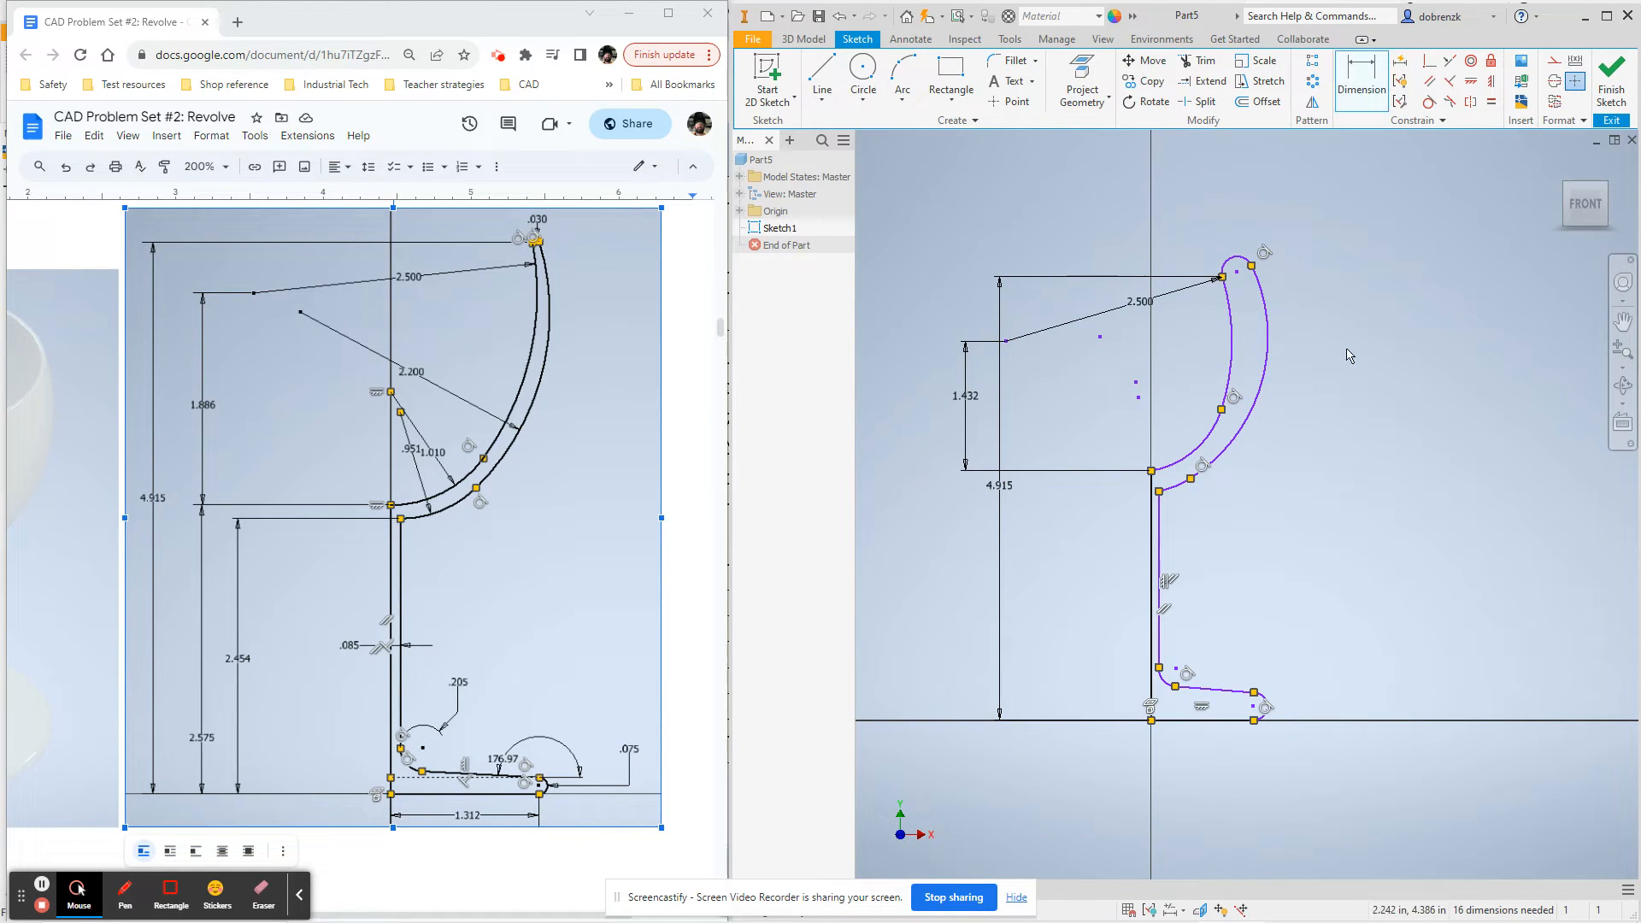
{"action": "left_click", "coordinate": [1251, 434]}
{"action": "left_click", "coordinate": [1194, 376]}
{"action": "type", "text": "2.2"}
{"action": "key", "text": "Return"}
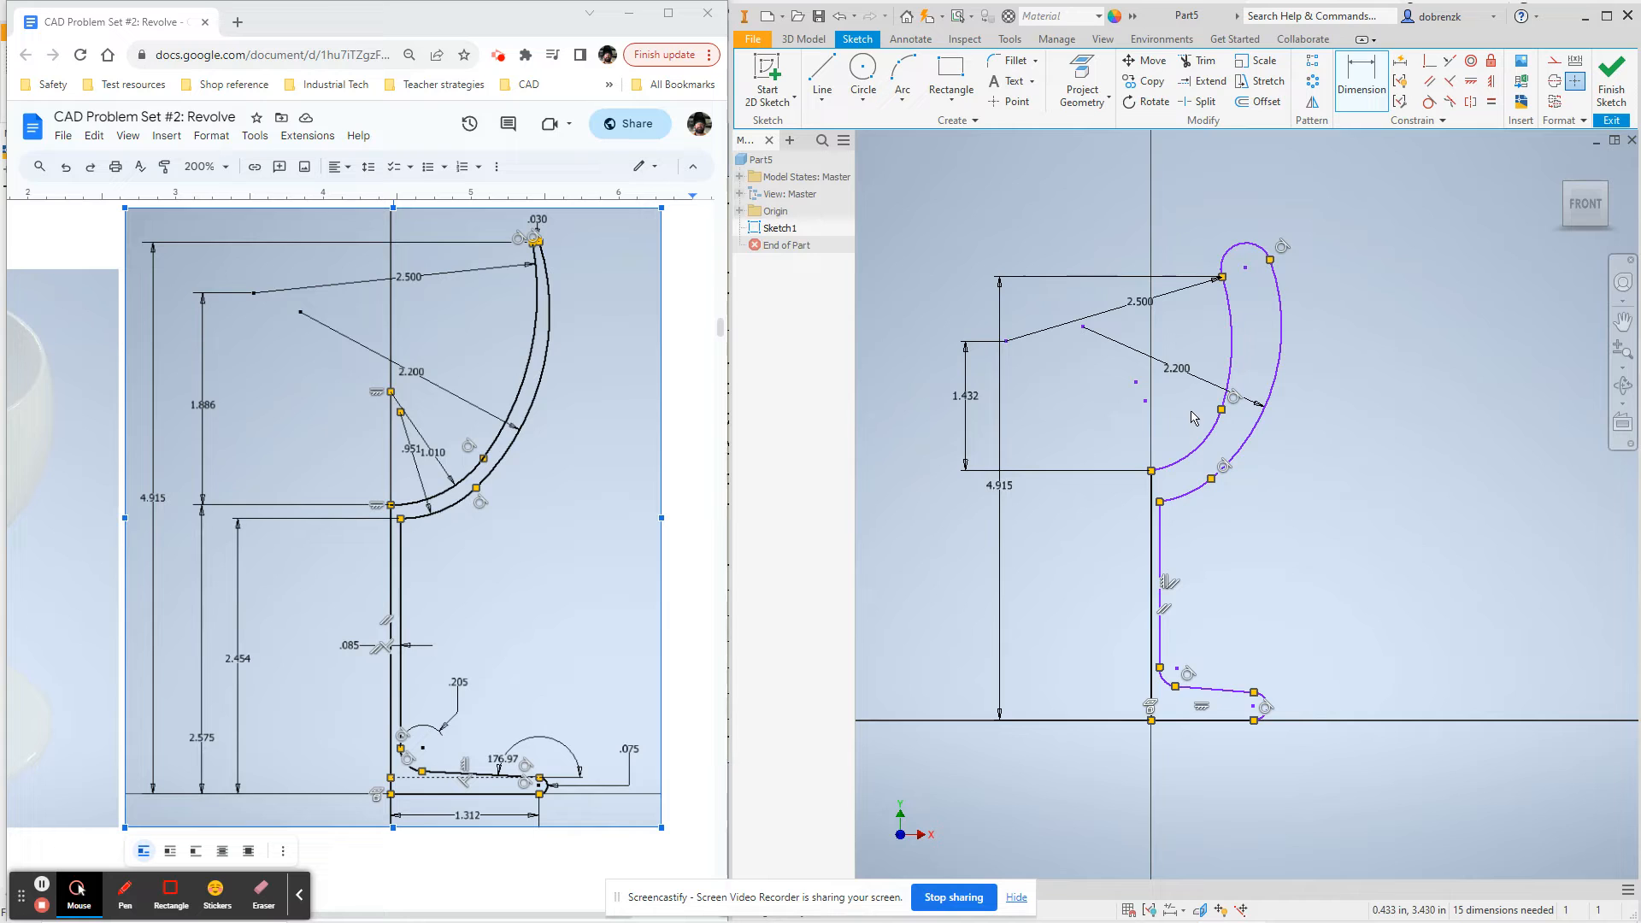
Dimension the radius of the bowl's lower inner arc as 1.010 in
{"action": "left_click", "coordinate": [1193, 445]}
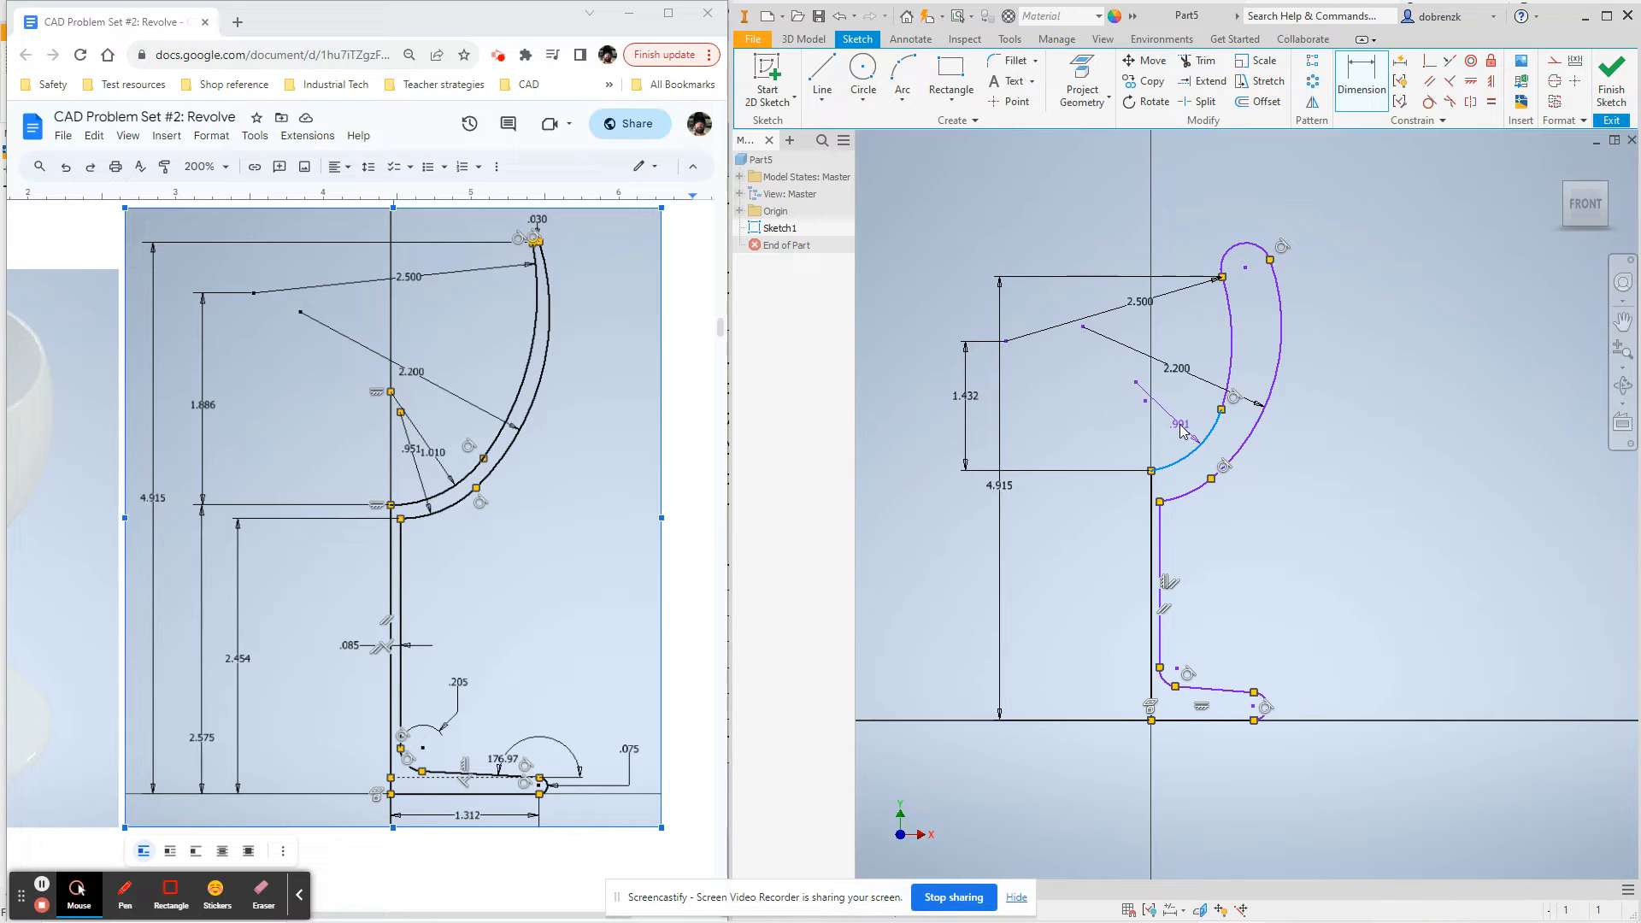
{"action": "left_click", "coordinate": [1182, 430]}
{"action": "type", "text": "1.010"}
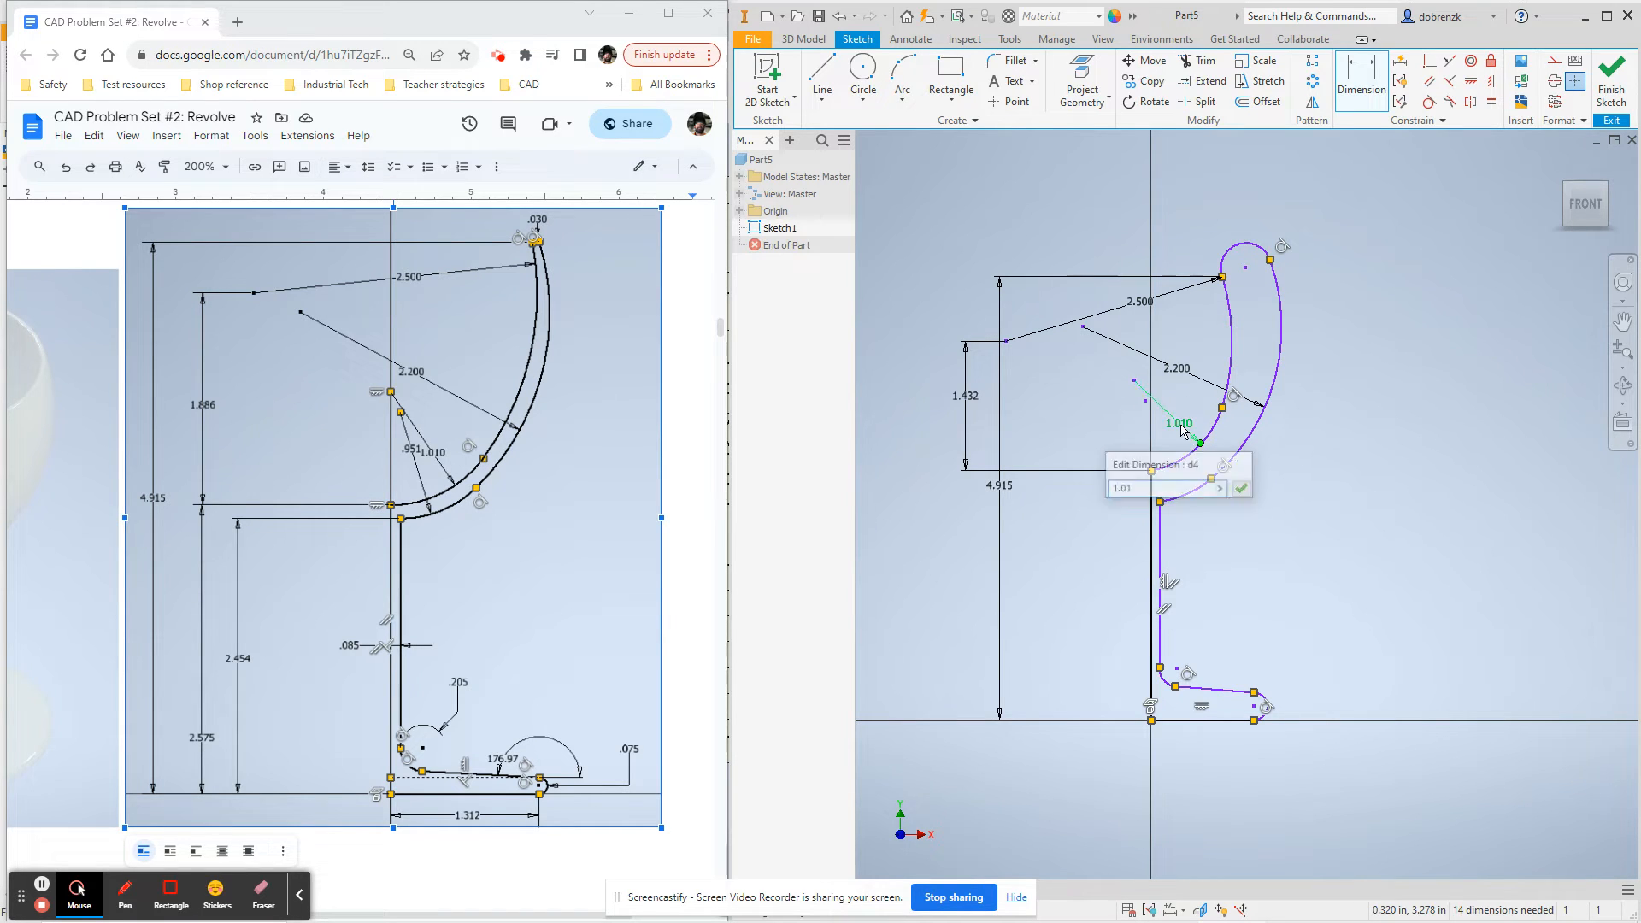
{"action": "key", "text": "Return"}
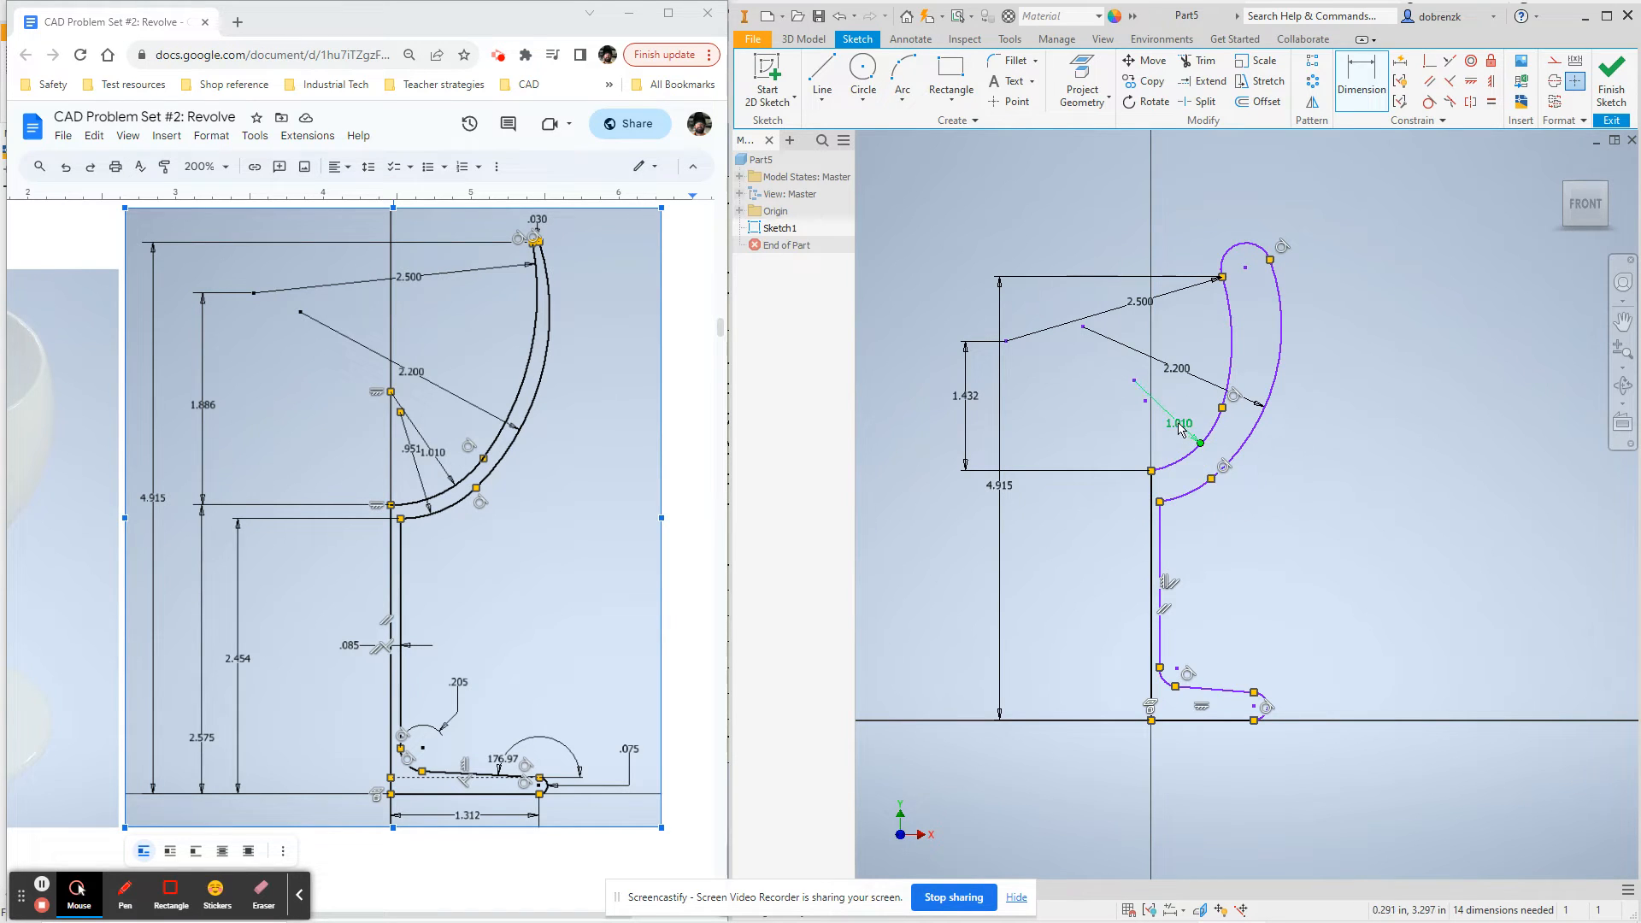
Dimension the radius of the bowl's lower outer arc as 0.951 in
{"action": "left_click", "coordinate": [1194, 500]}
{"action": "left_click", "coordinate": [1177, 449]}
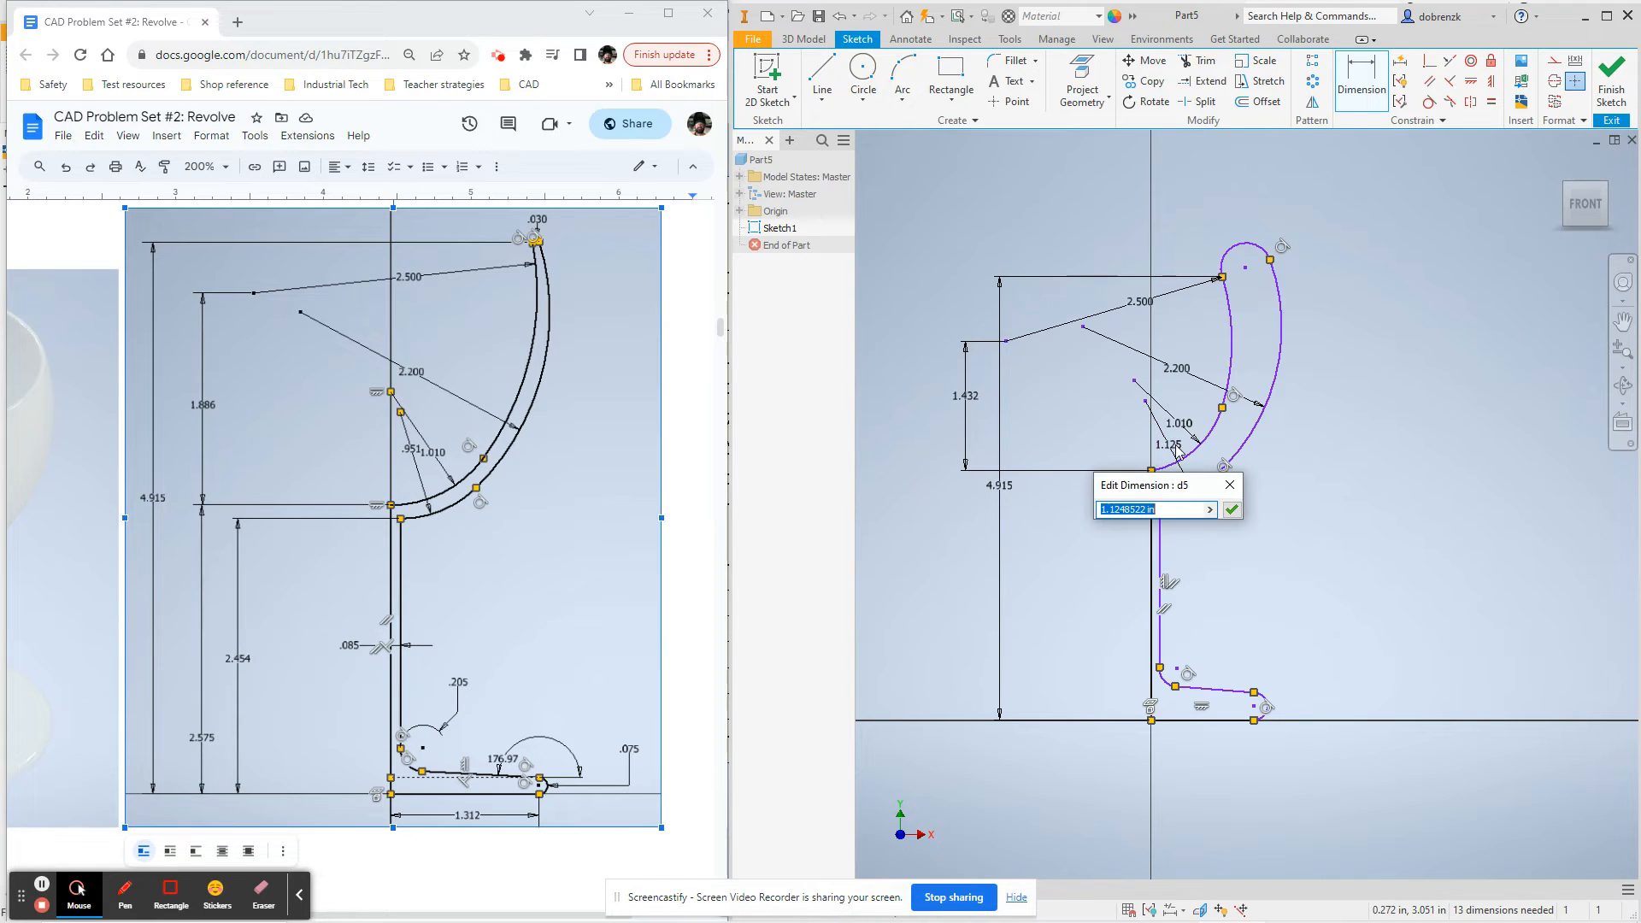
{"action": "type", "text": ".951"}
{"action": "key", "text": "Return"}
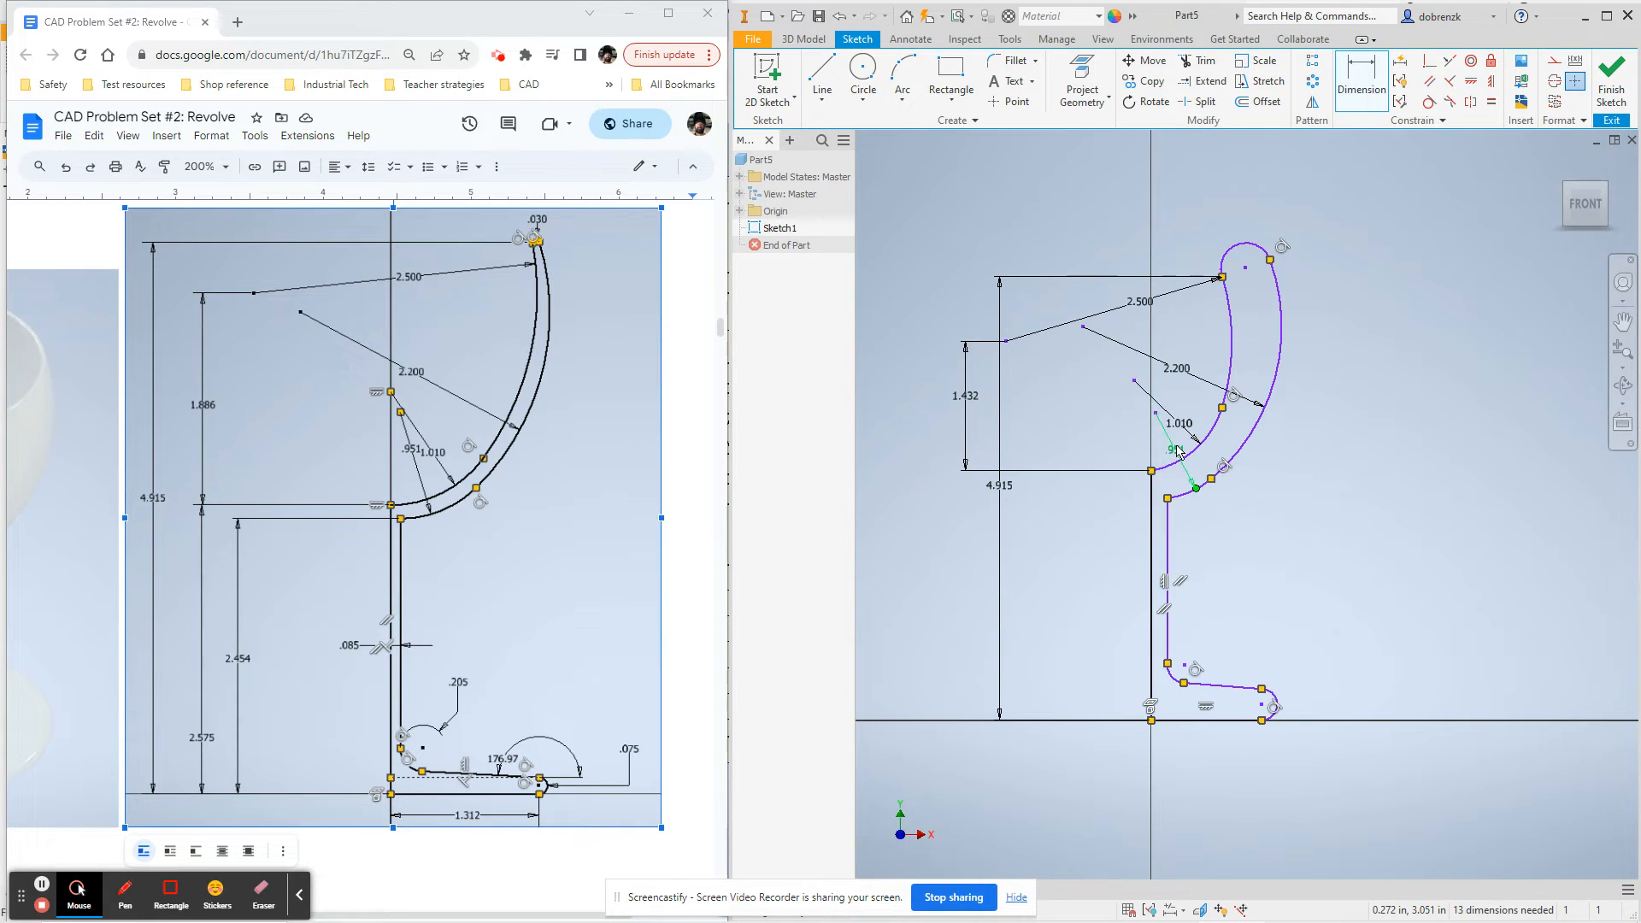
Dimension the vertical distance from the base line to the top of the outer stem line as 2.454 in
{"action": "mouse_move", "coordinate": [1209, 509]}
{"action": "middle_mouse_down"}
{"action": "mouse_move", "coordinate": [1265, 483]}
{"action": "mouse_move", "coordinate": [1260, 455]}
{"action": "middle_mouse_up"}
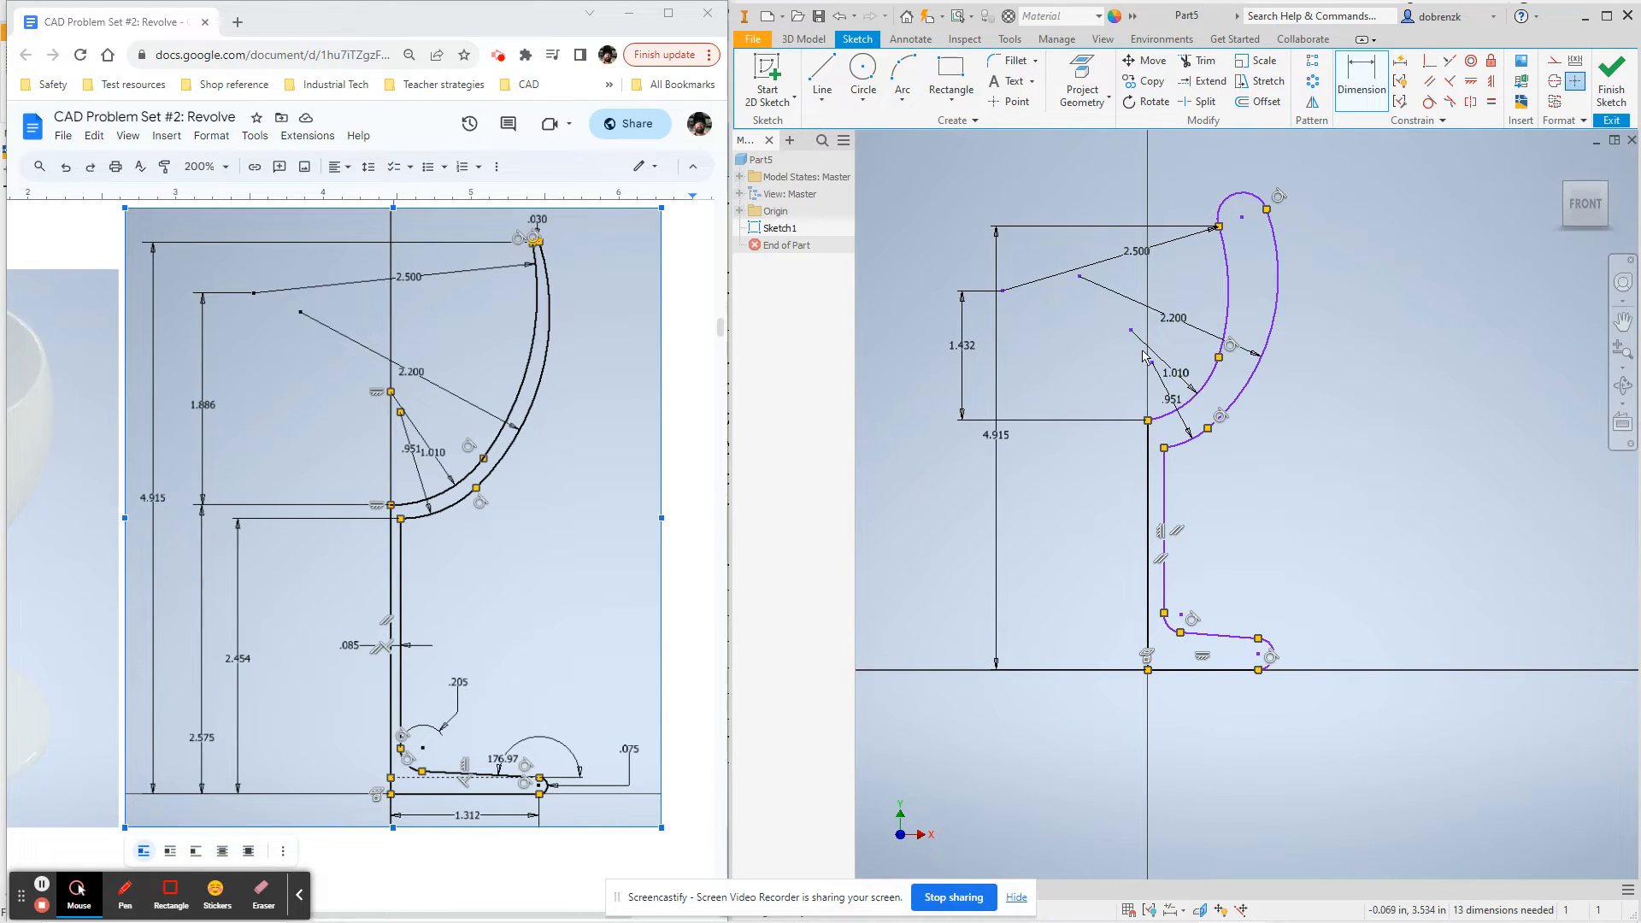
{"action": "middle_click_drag", "start_coordinate": [1236, 598], "coordinate": [1231, 475]}
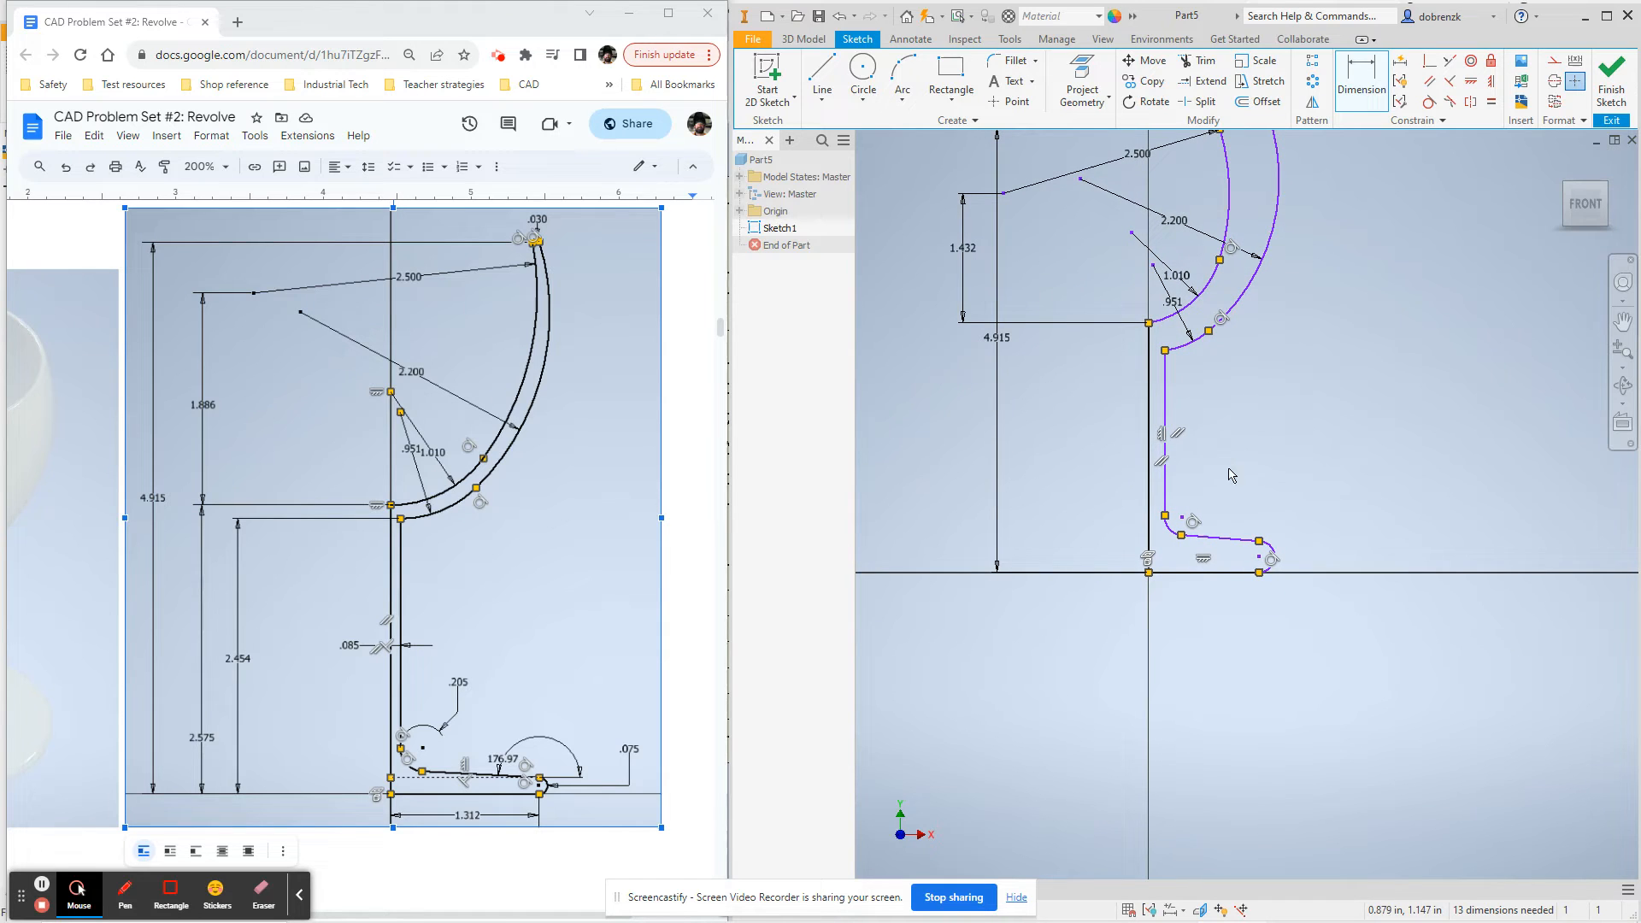
{"action": "left_click", "coordinate": [1169, 391]}
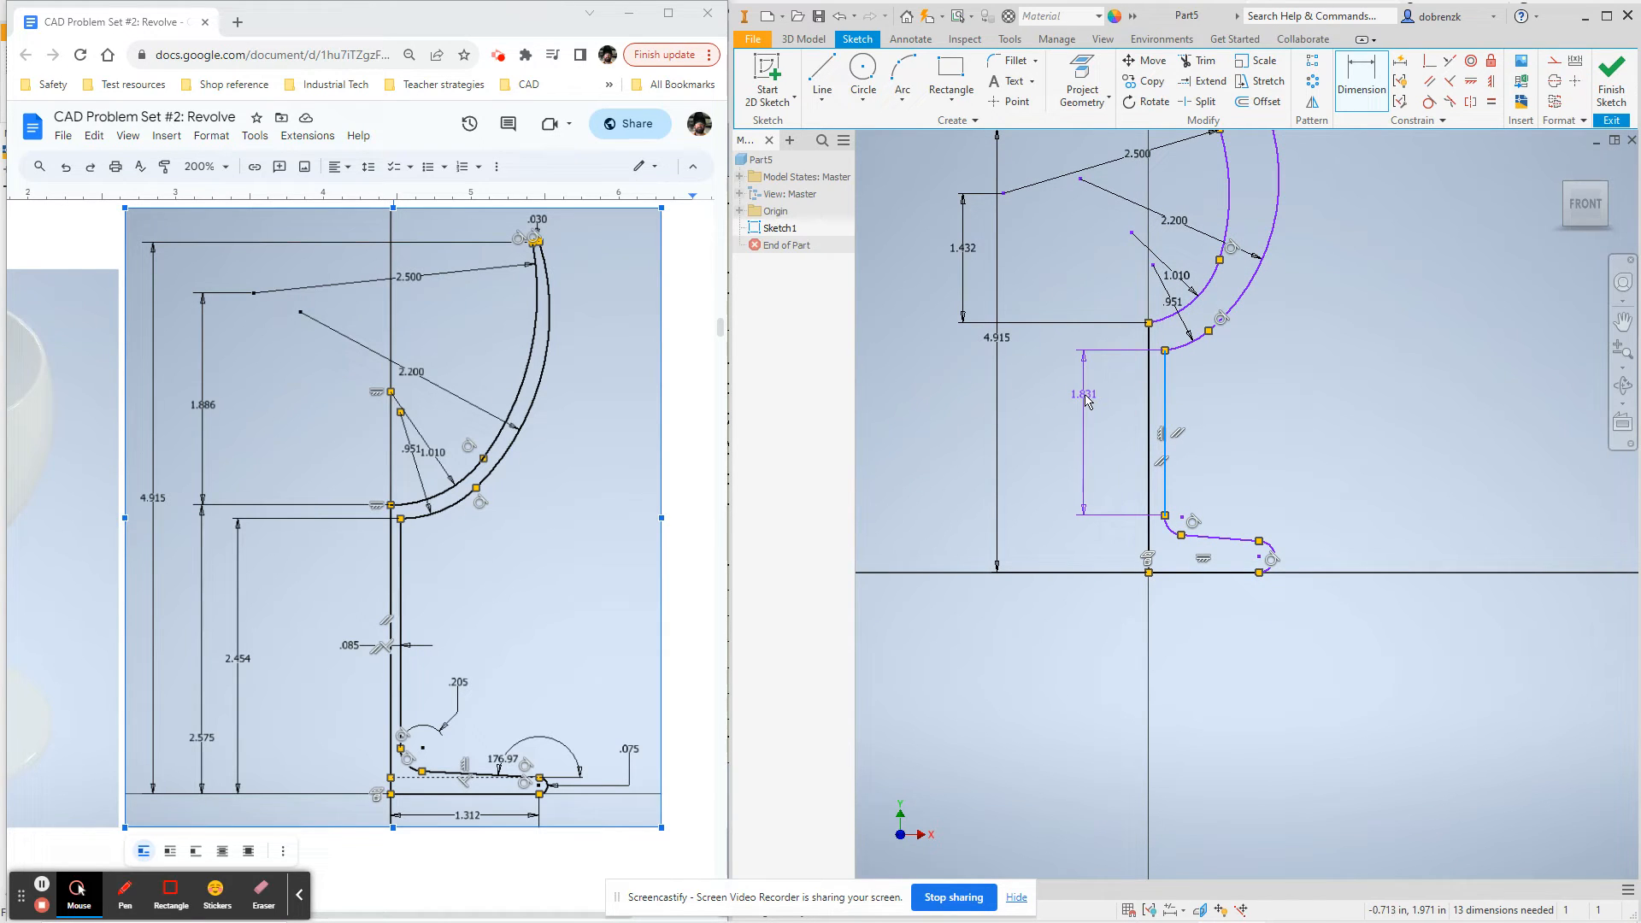
{"action": "key", "text": "Escape"}
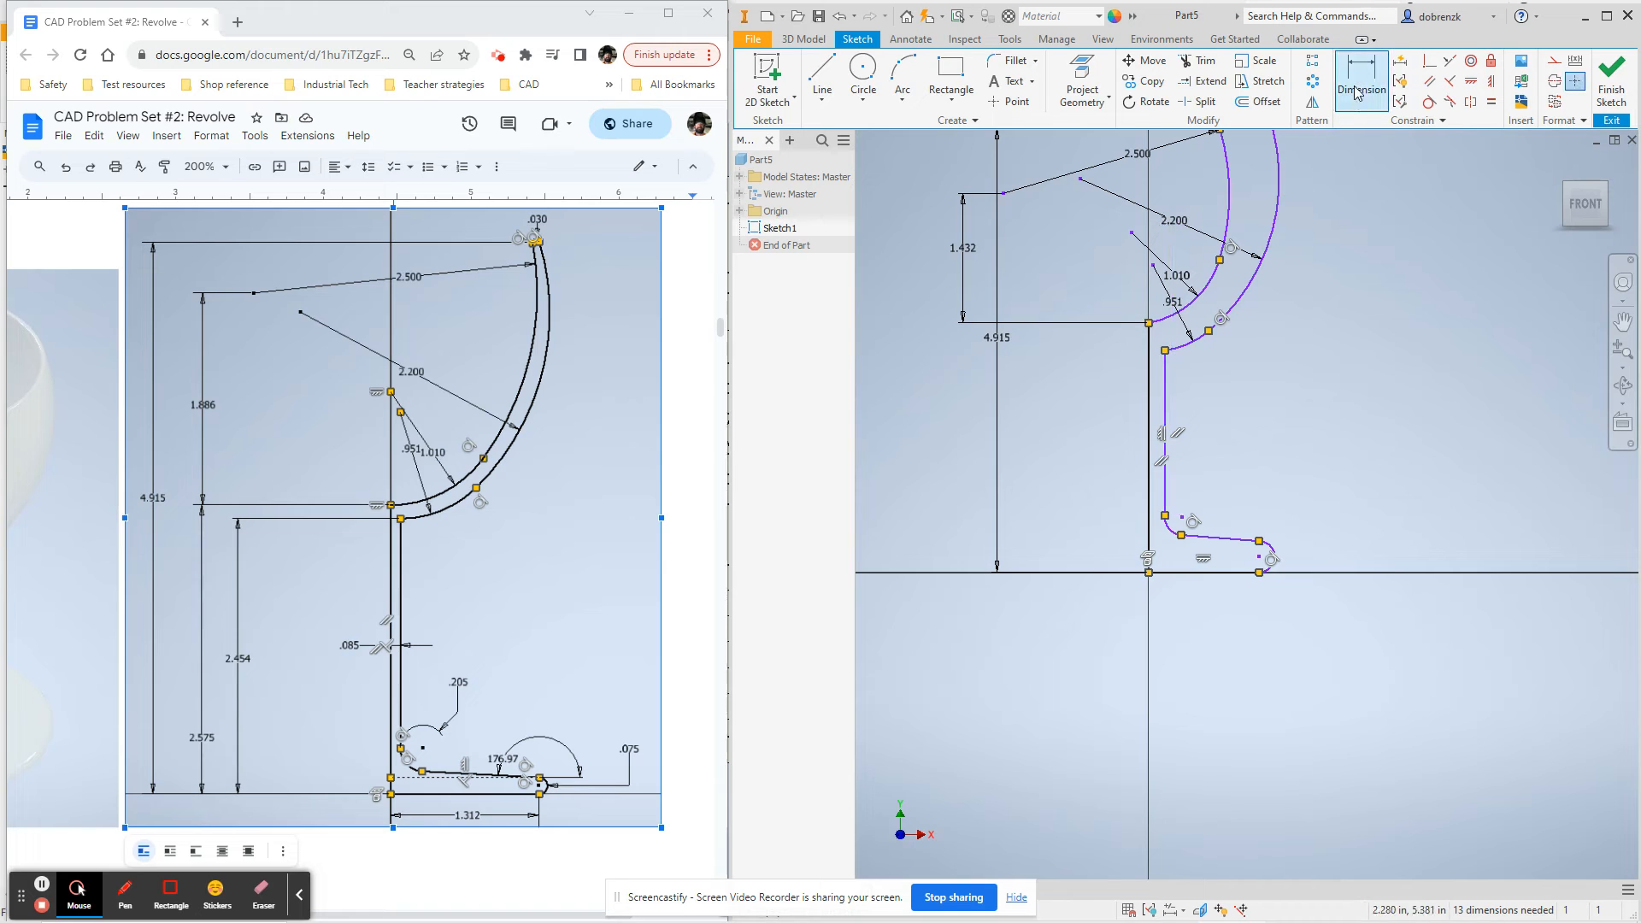
{"action": "left_click", "coordinate": [1357, 92]}
{"action": "left_click", "coordinate": [1187, 573]}
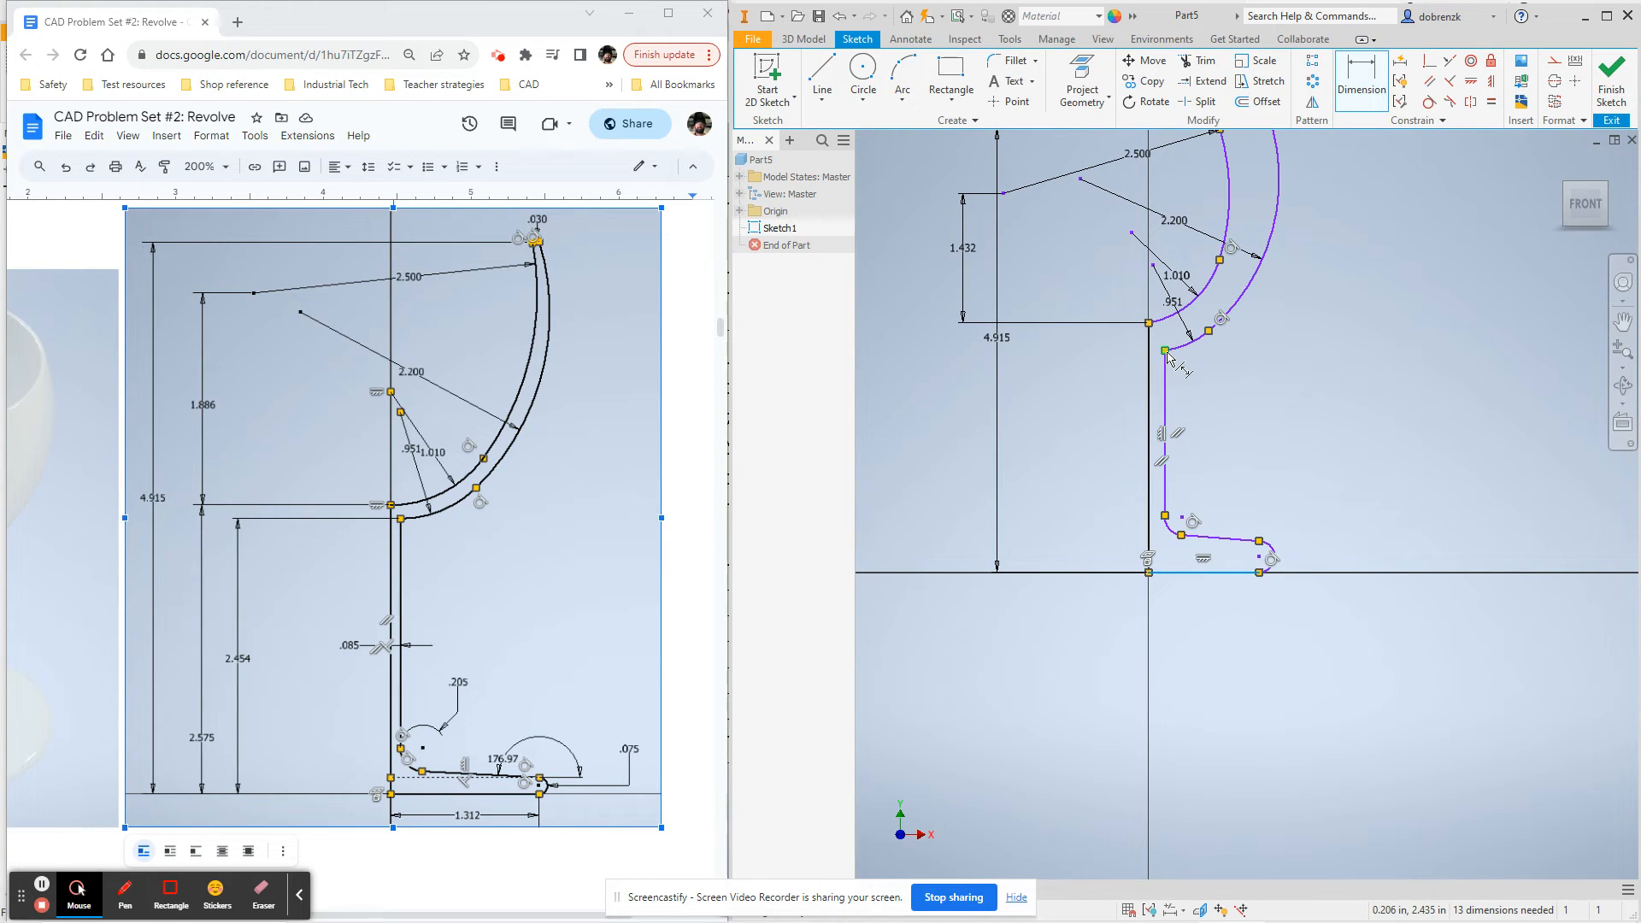
{"action": "left_click", "coordinate": [1165, 351]}
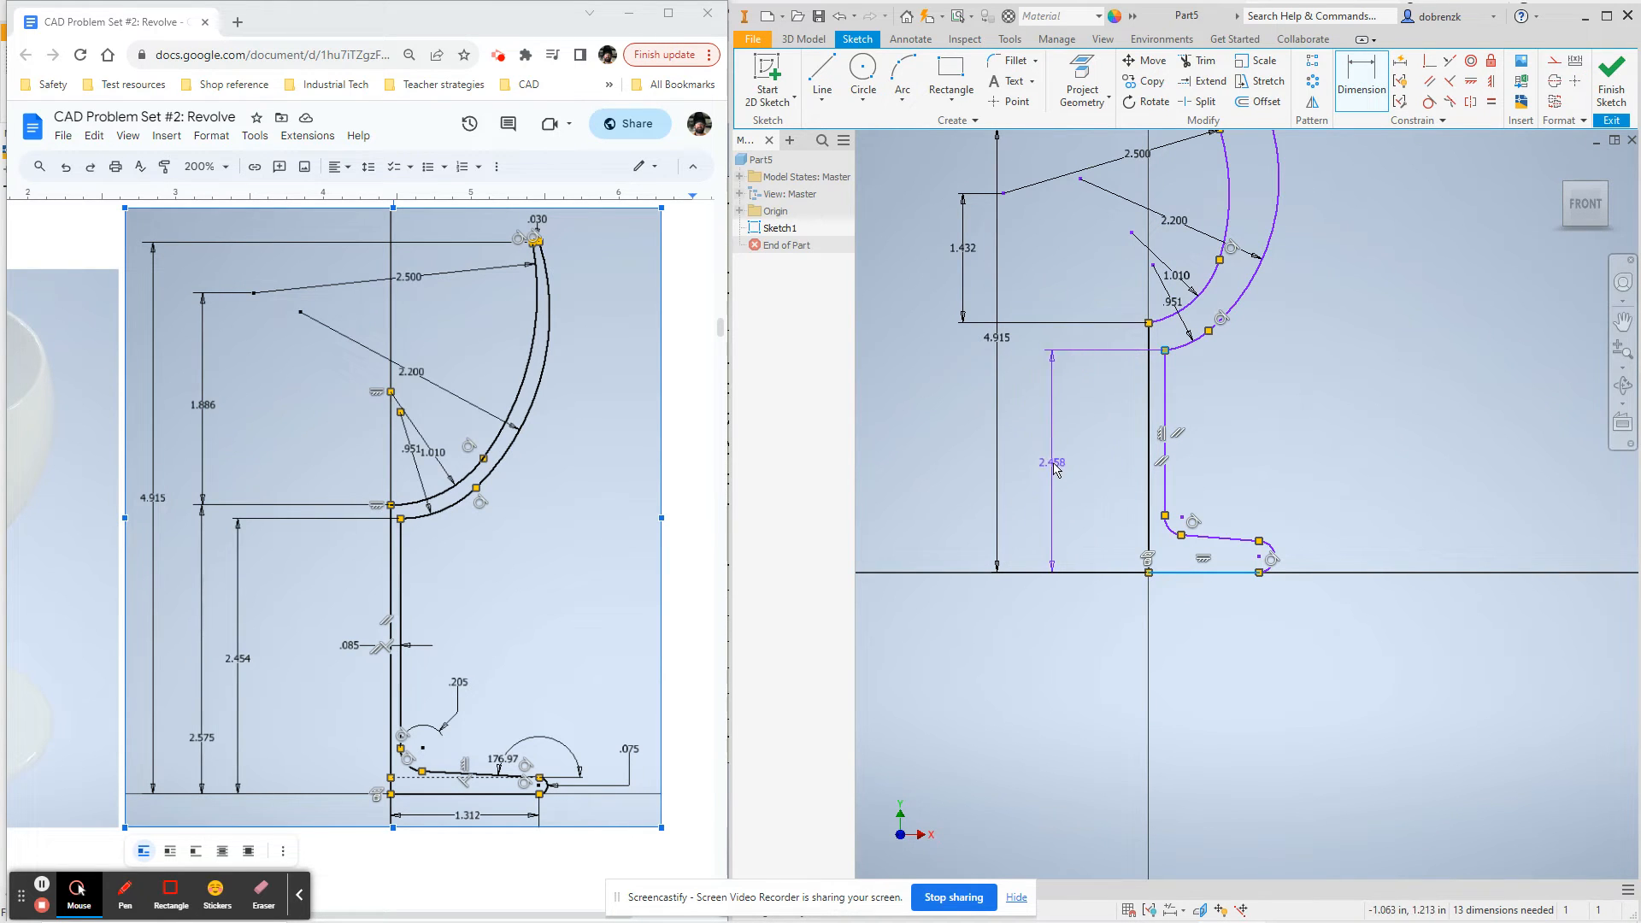
{"action": "left_click", "coordinate": [1054, 464]}
{"action": "type", "text": "2."}
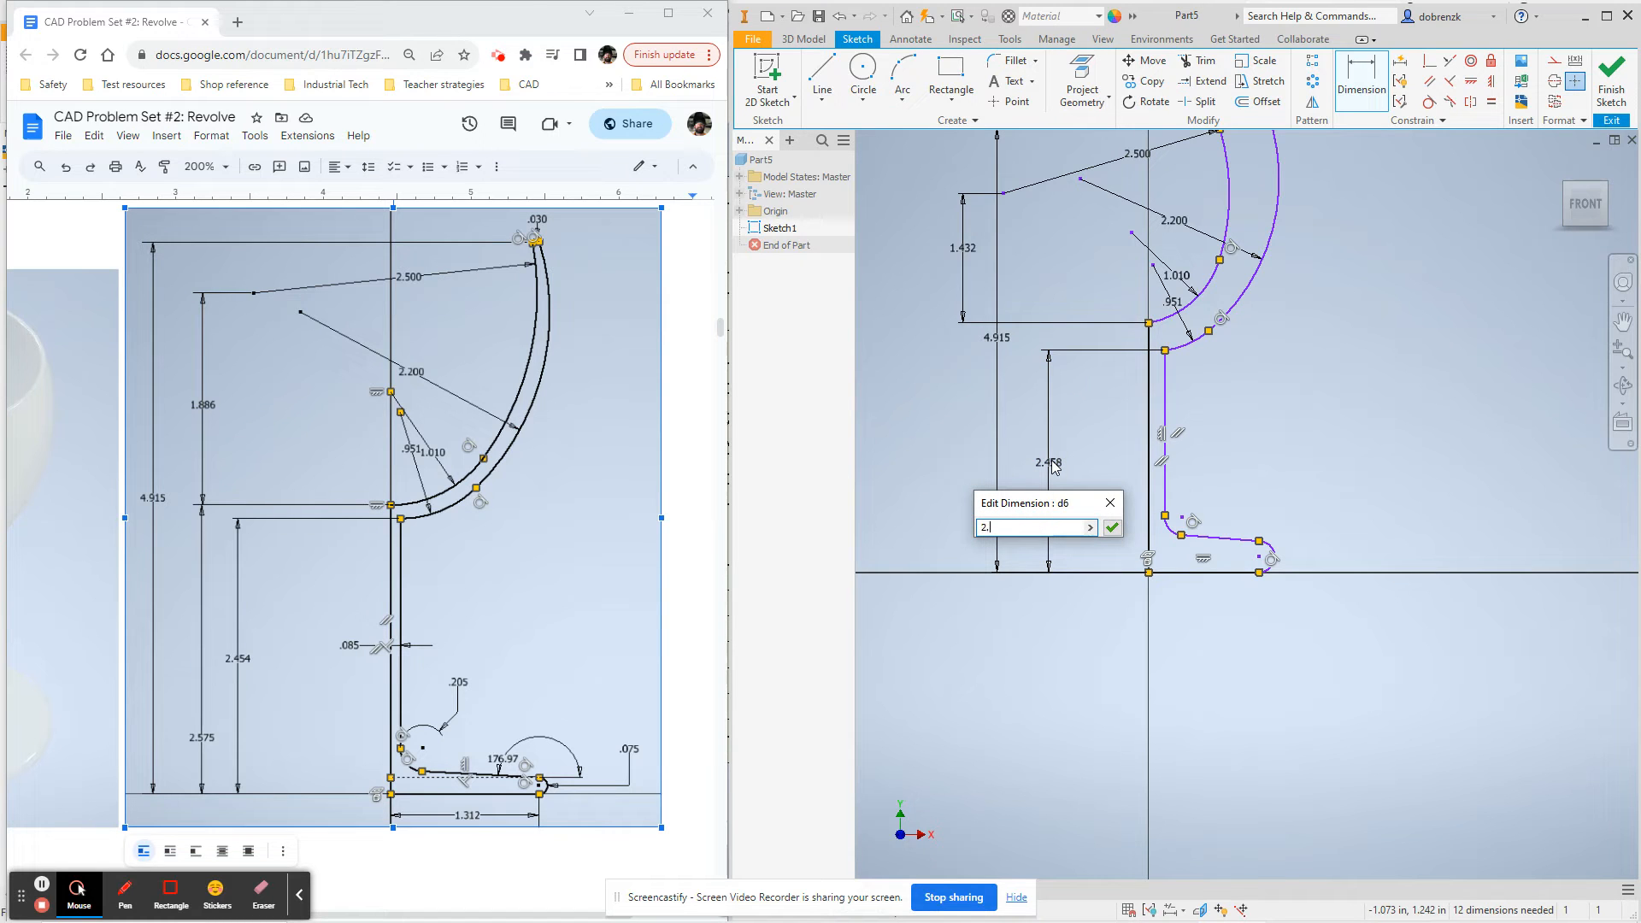
{"action": "type", "text": "454"}
{"action": "key", "text": "Return"}
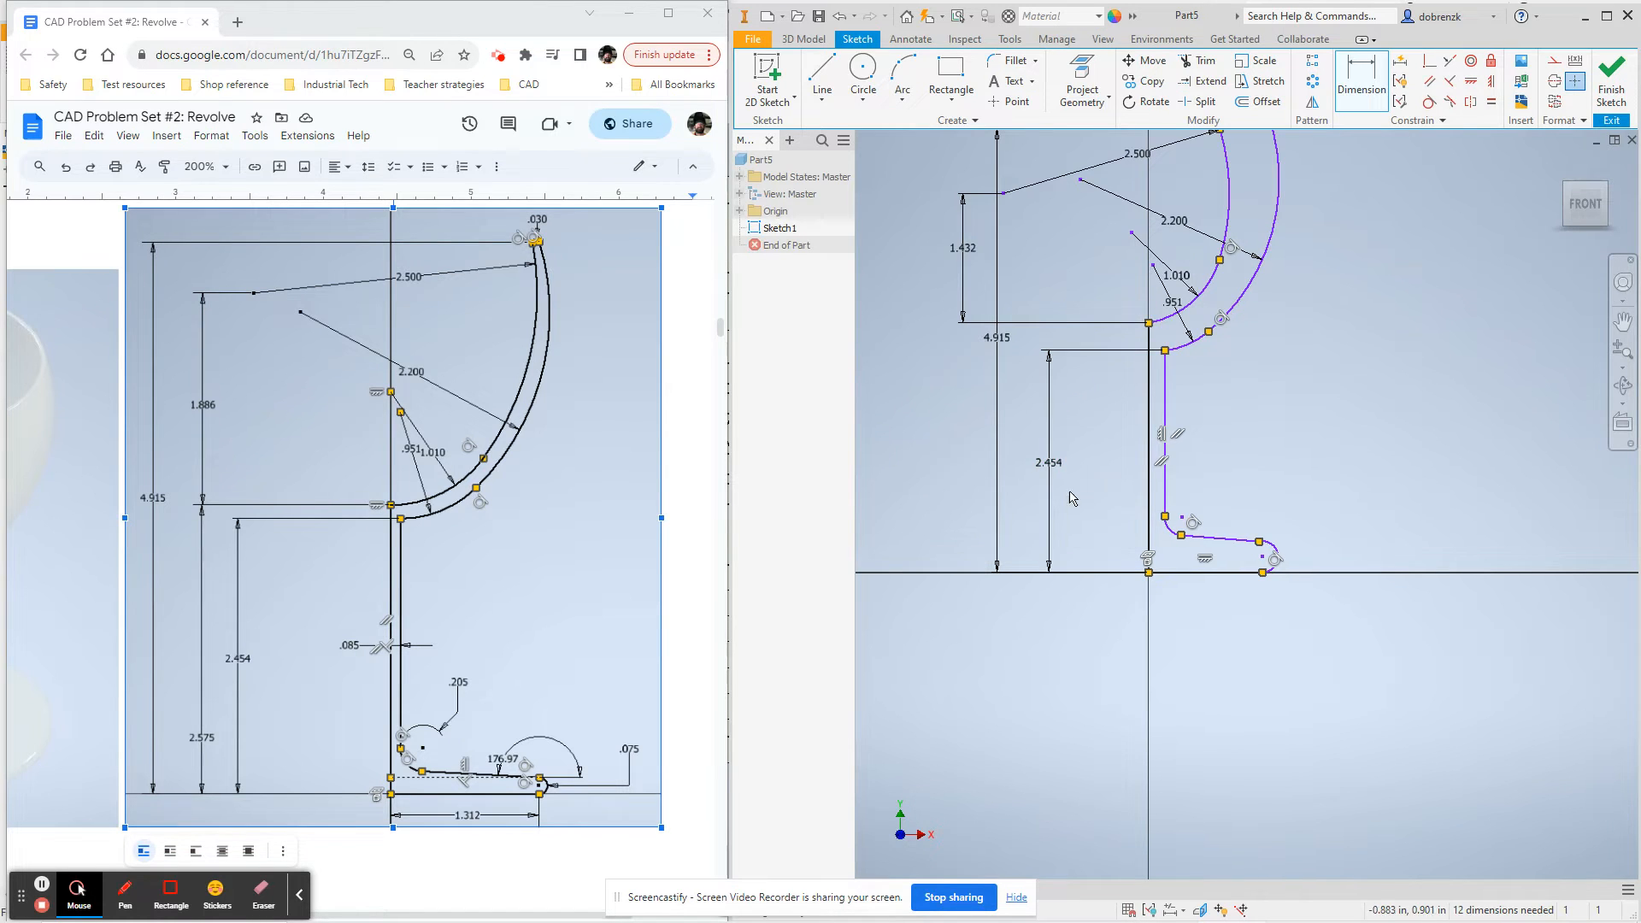
Dimension the length of the vertical centre line as 2.575 in
{"action": "scroll", "coordinate": [1056, 464], "scroll_direction": "up", "scroll_amount": 2}
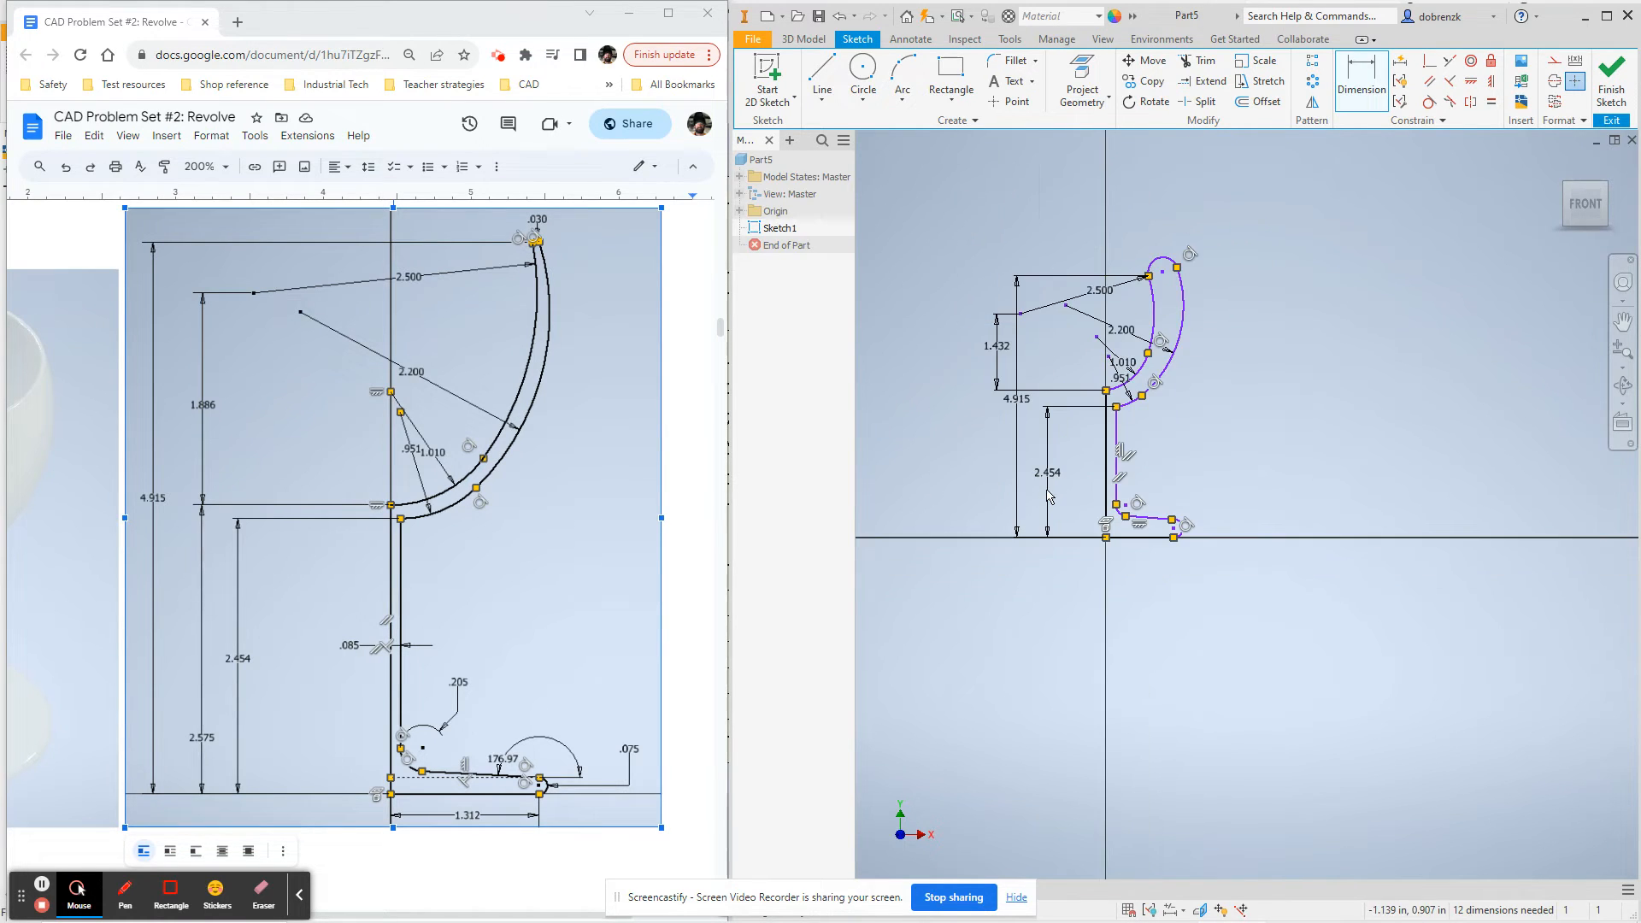
{"action": "left_click", "coordinate": [1111, 419]}
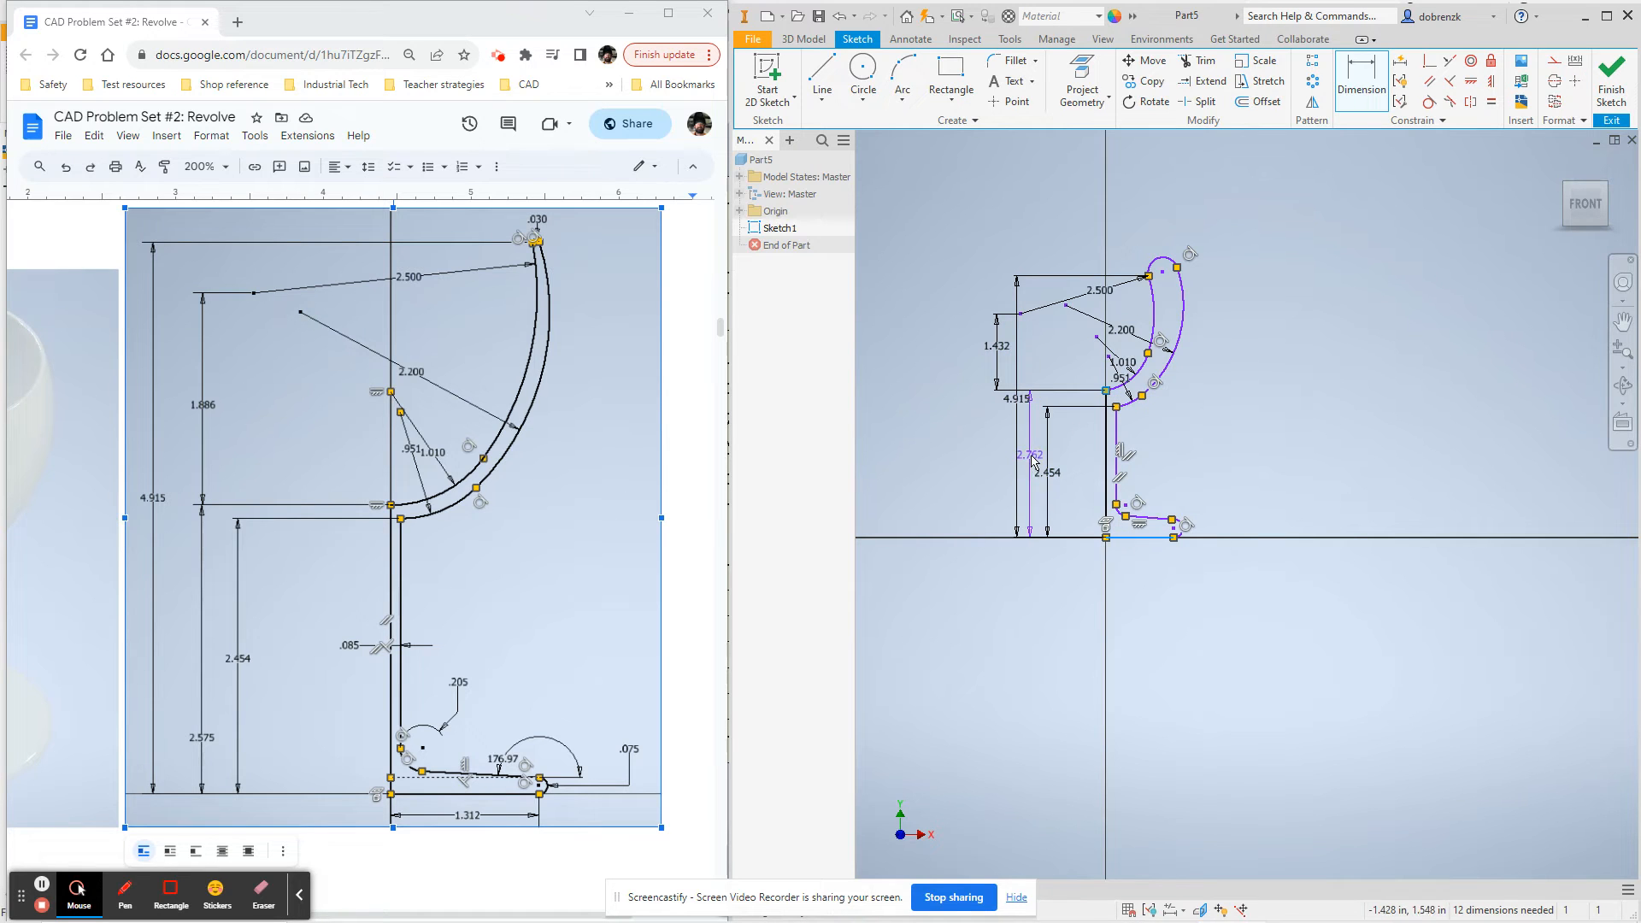
{"action": "left_click", "coordinate": [1033, 451]}
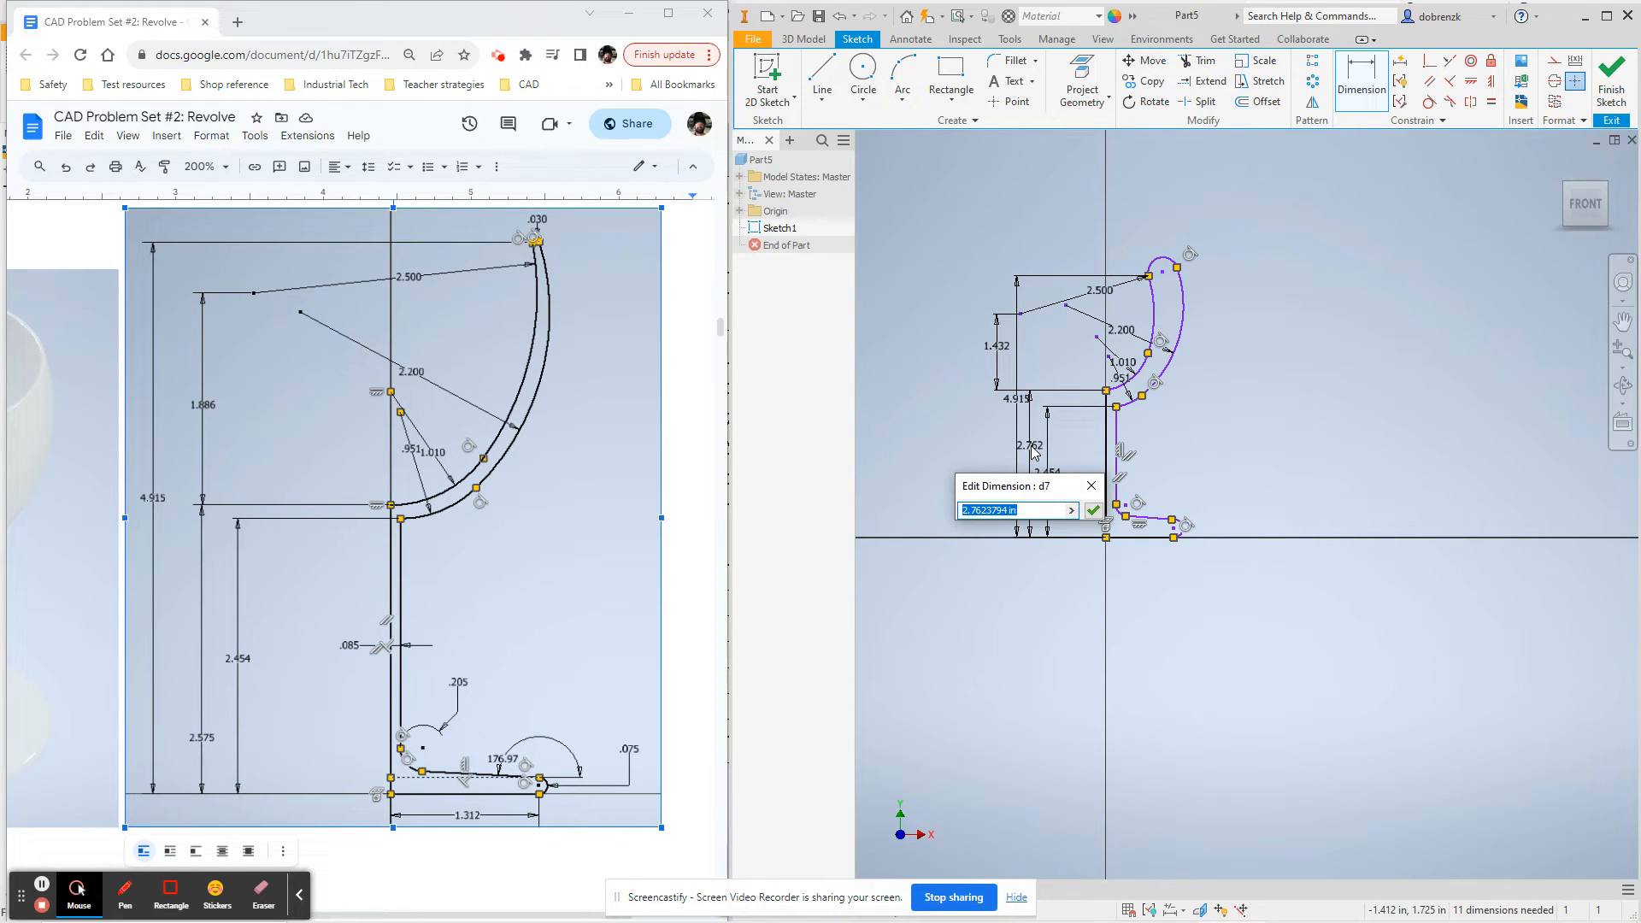
{"action": "type", "text": "2.575"}
{"action": "key", "text": "Return"}
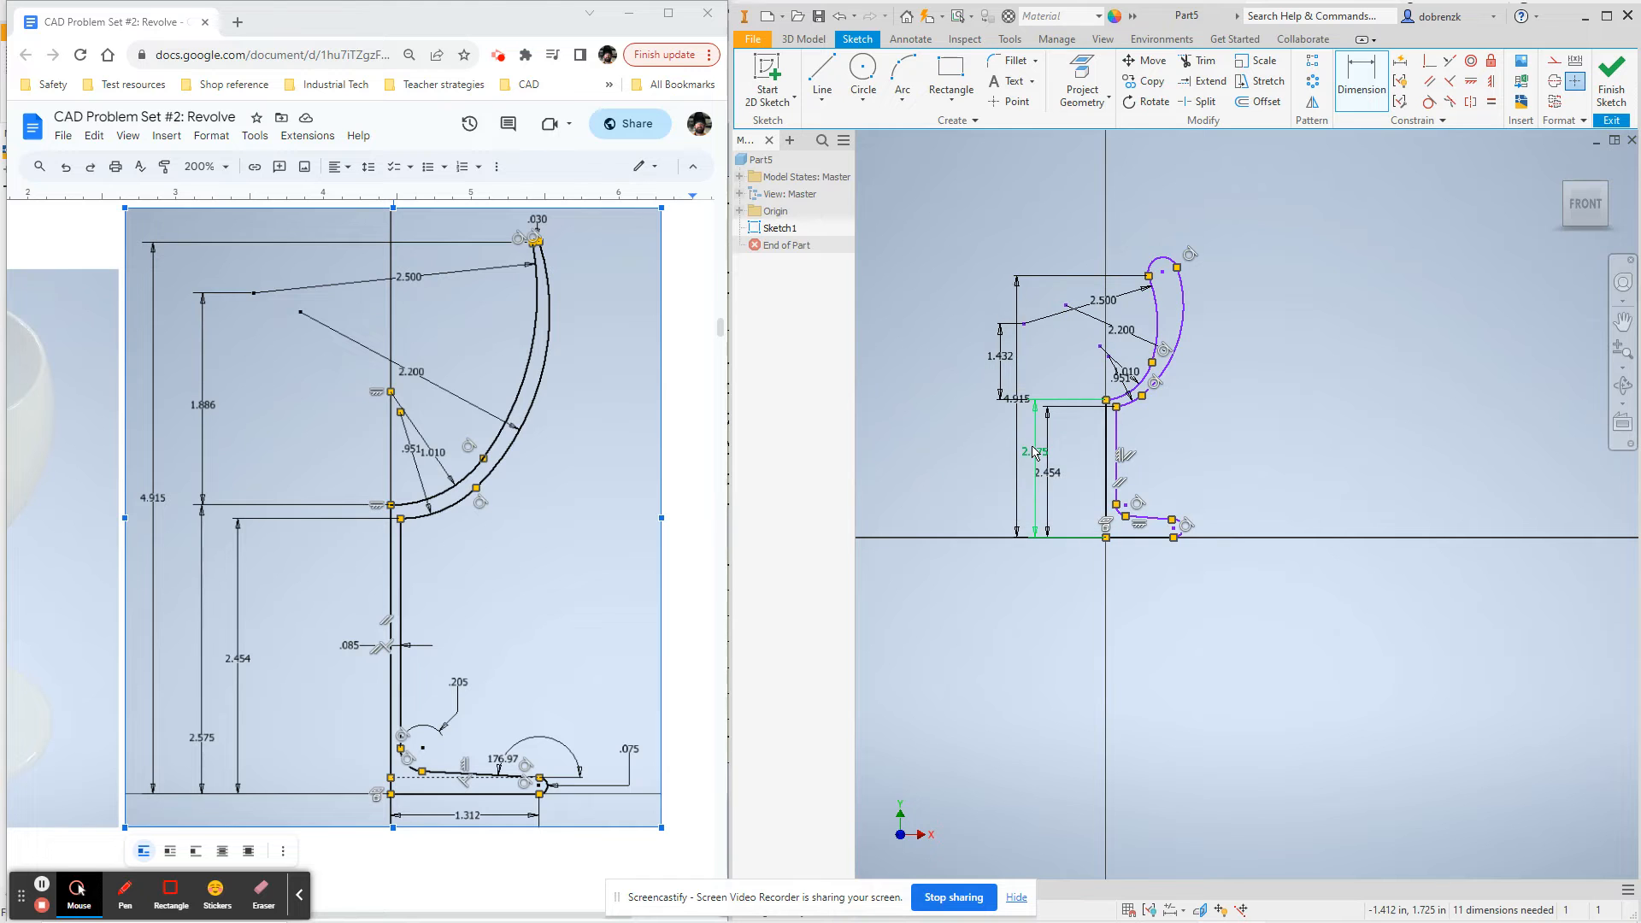
Move the upper inner arc's centre slightly toward the bowl, and place the 1.432 in dimension closer to the centre line
{"action": "scroll", "coordinate": [1076, 551], "scroll_direction": "up", "scroll_amount": 3}
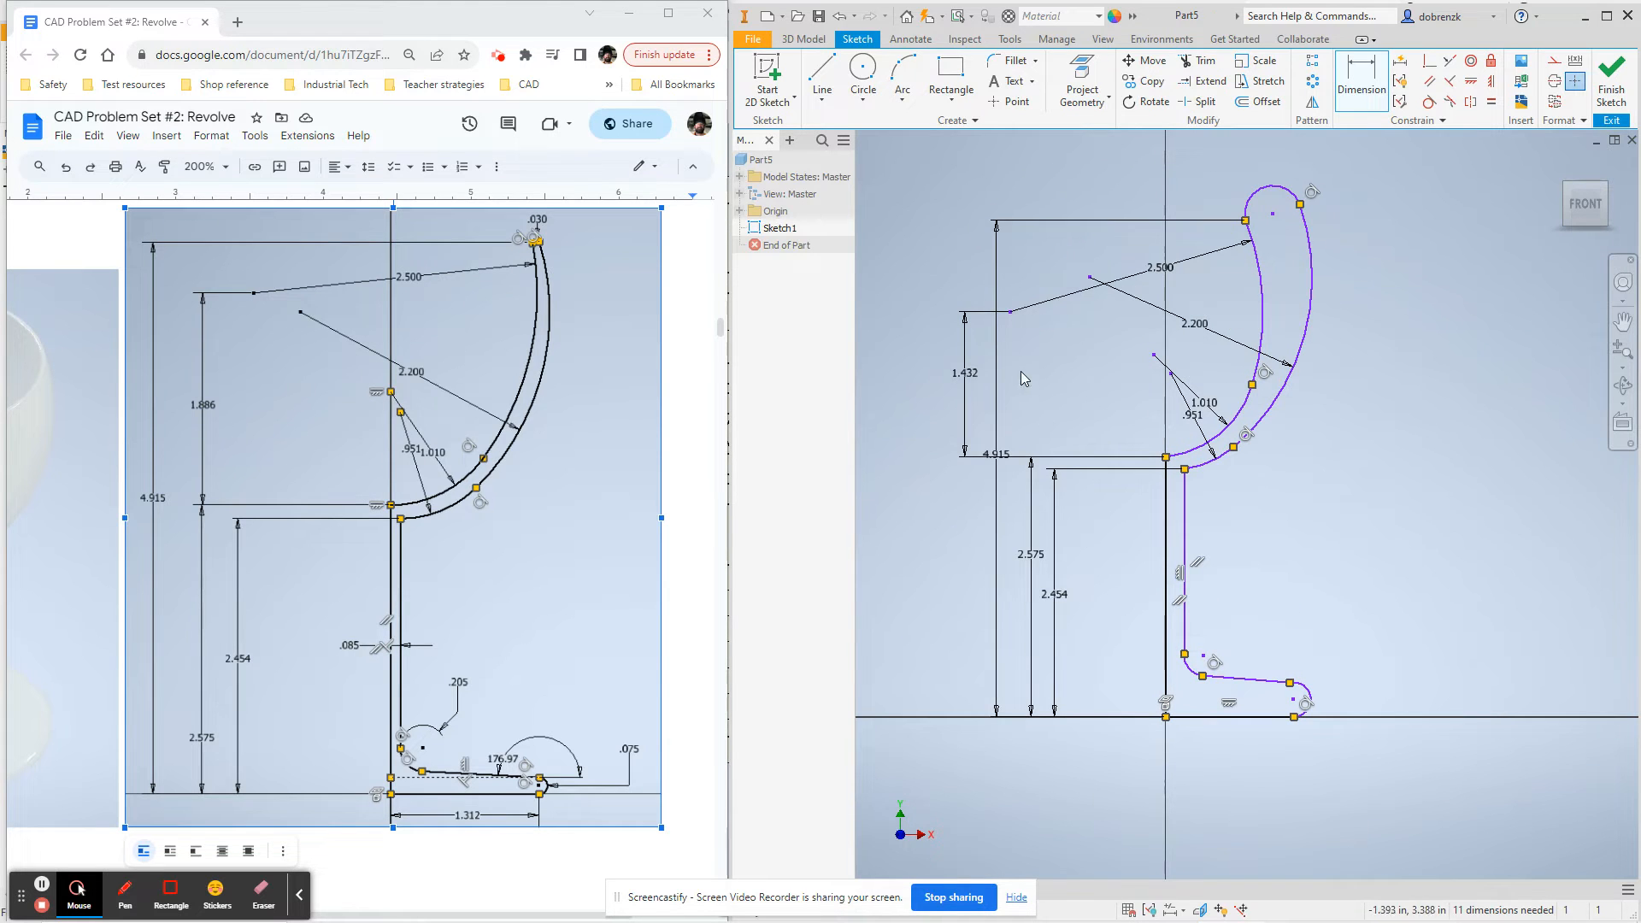
{"action": "key", "text": "Escape"}
{"action": "mouse_move", "coordinate": [1011, 313]}
{"action": "left_mouse_down"}
{"action": "mouse_move", "coordinate": [1041, 306]}
{"action": "mouse_move", "coordinate": [1017, 306]}
{"action": "left_mouse_up"}
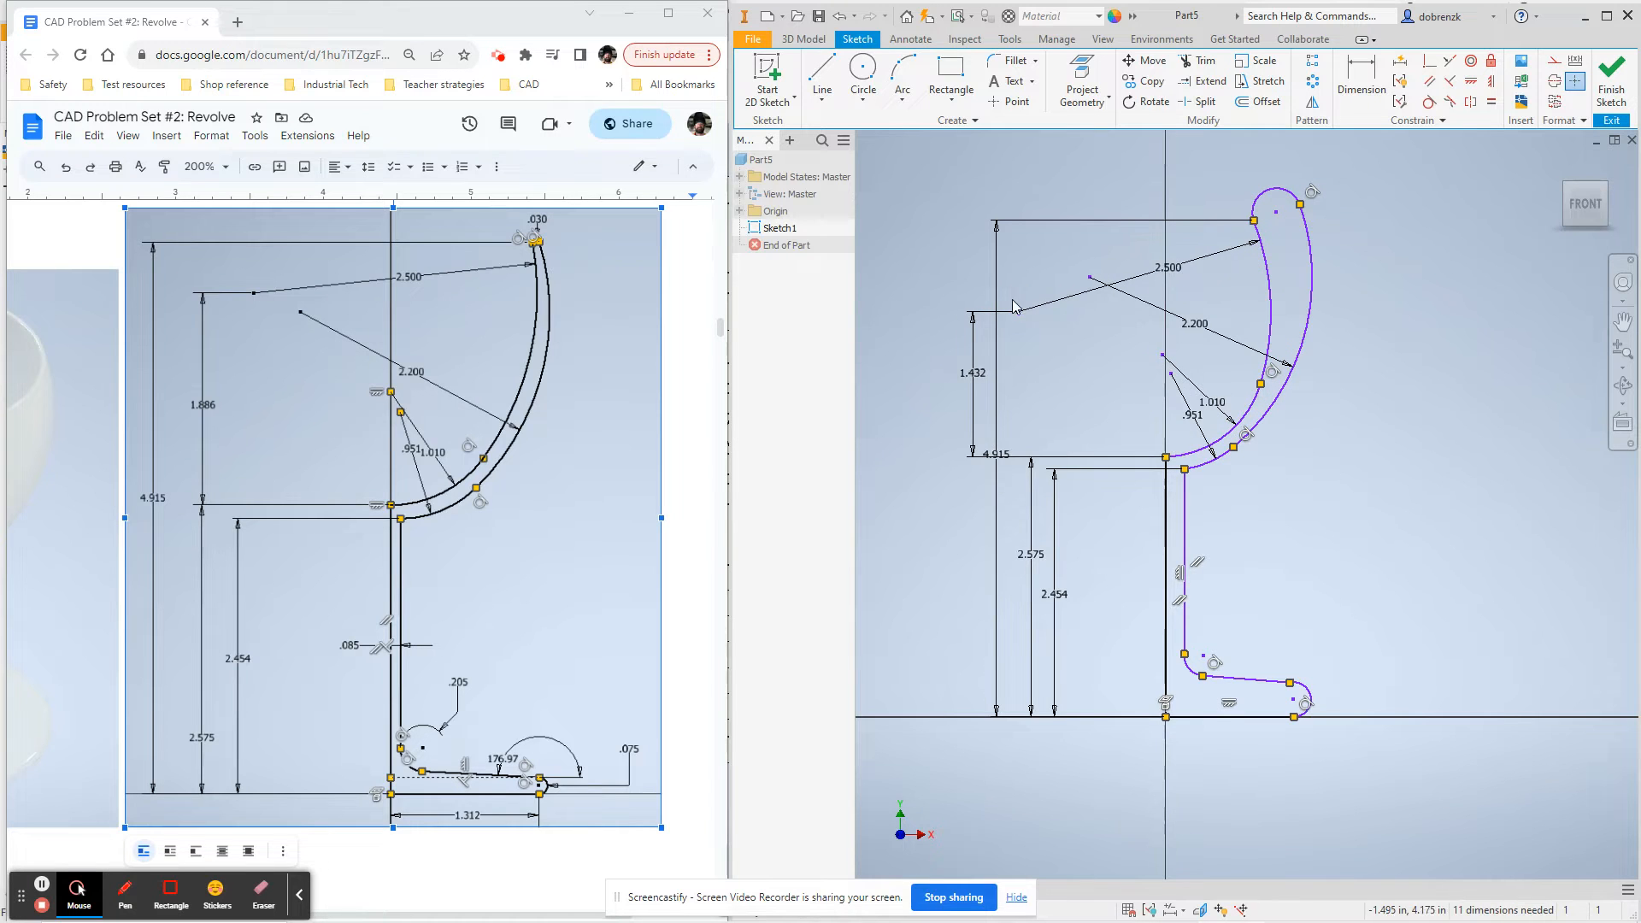
{"action": "left_click_drag", "start_coordinate": [979, 376], "coordinate": [1041, 381]}
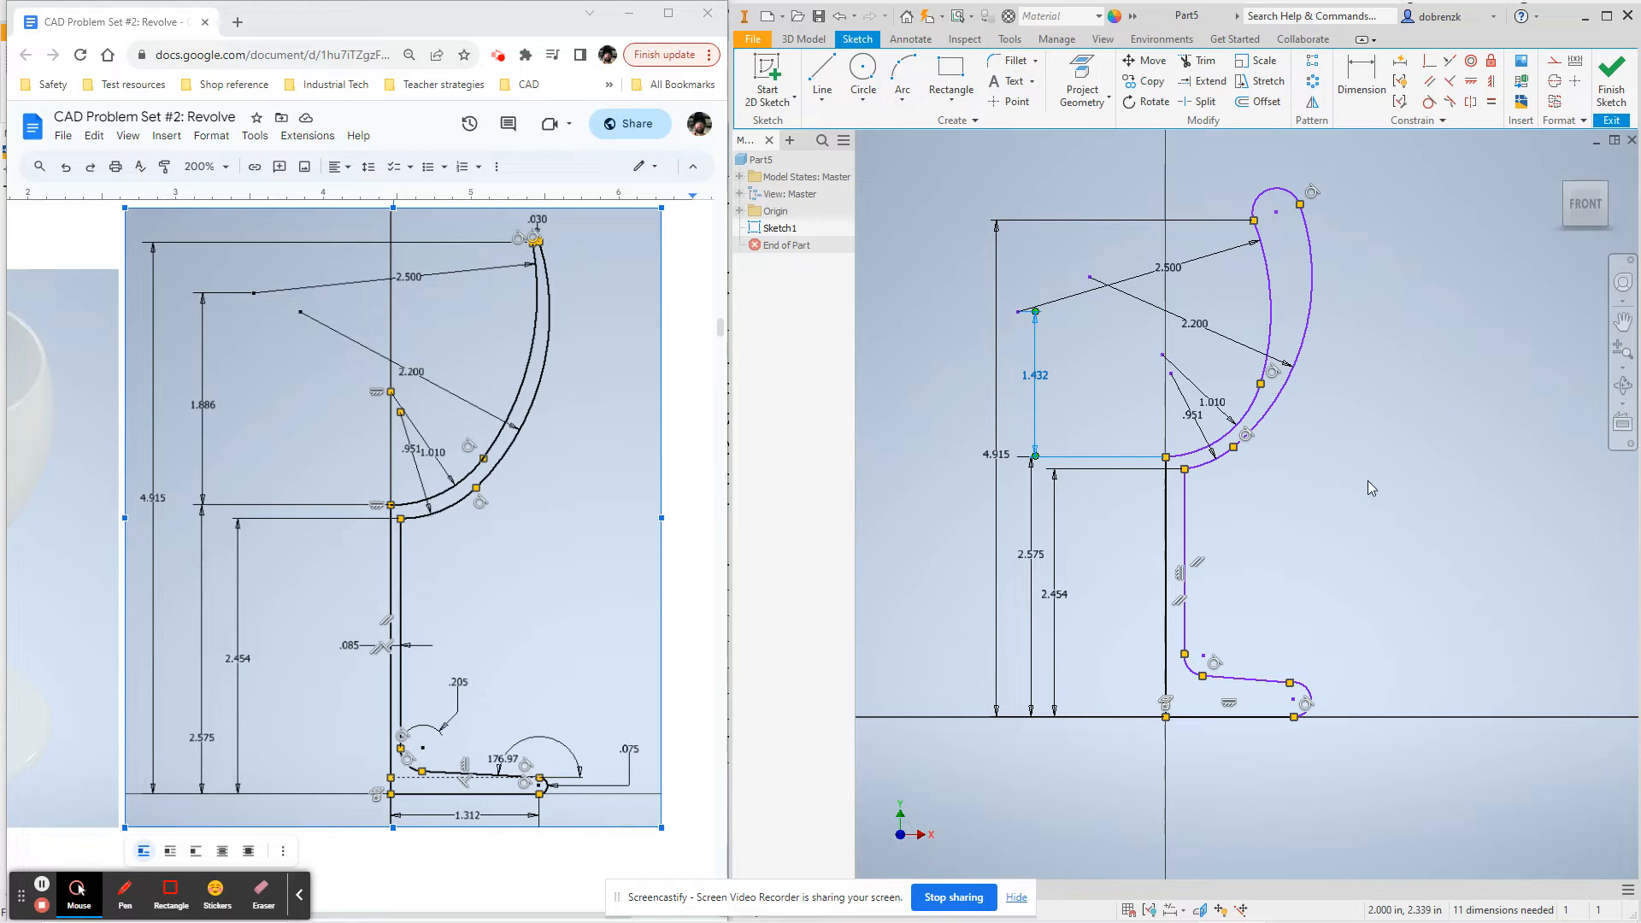
{"action": "middle_click_drag", "start_coordinate": [1424, 357], "coordinate": [1351, 368]}
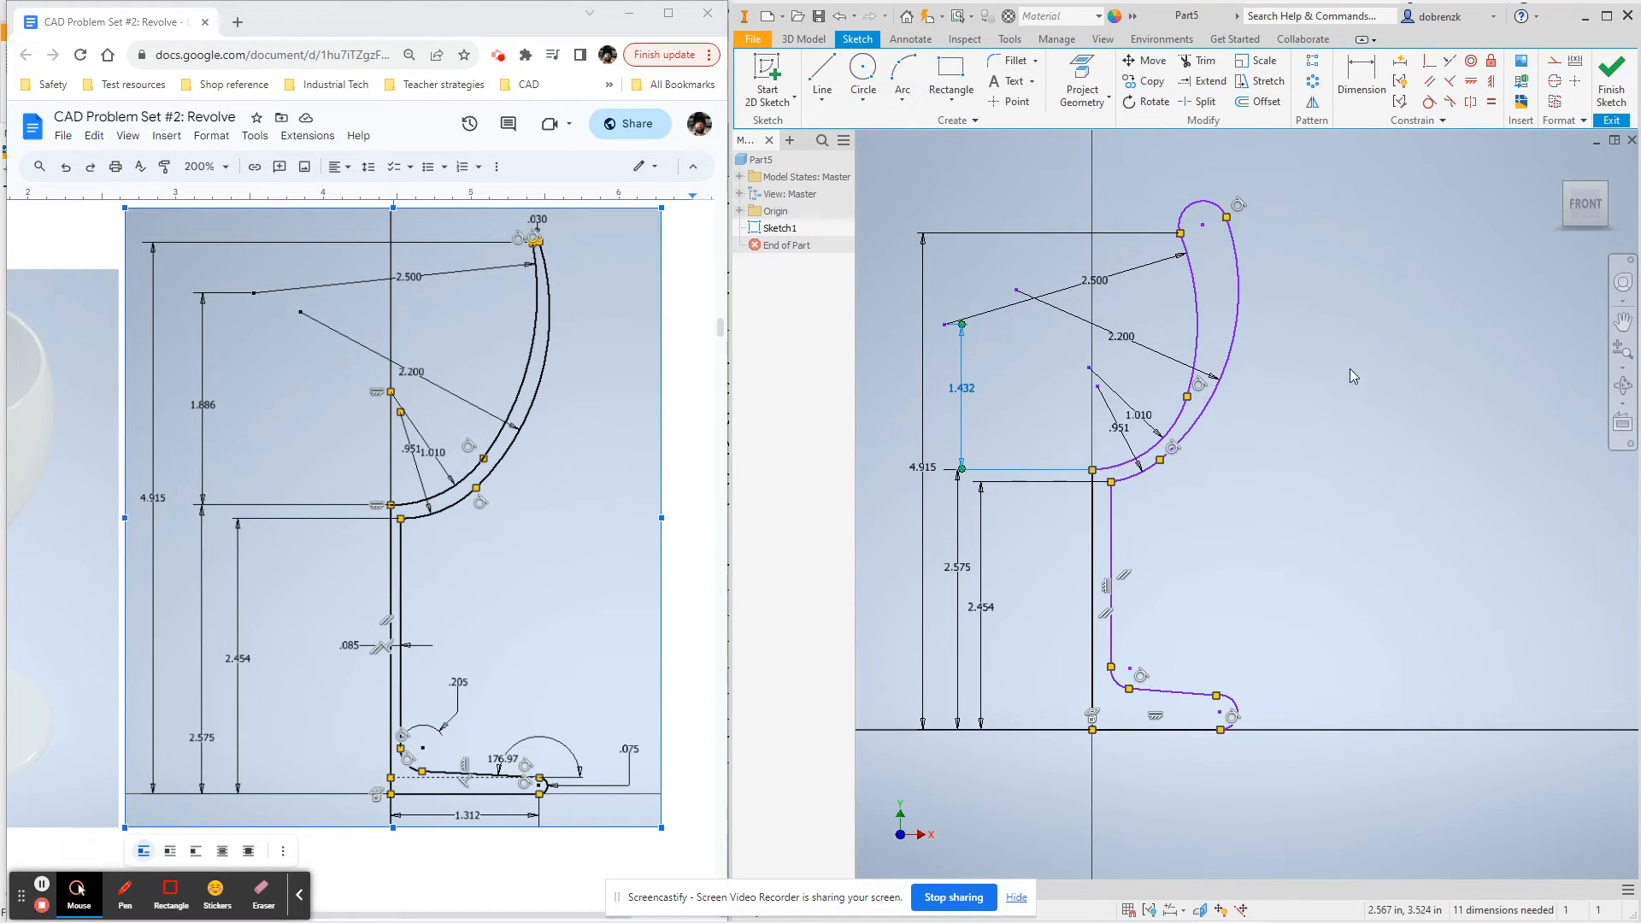
Dimension the radius of the small rim arc at the top of the bowl as 0.03 in
{"action": "left_click", "coordinate": [1332, 247]}
{"action": "middle_click_drag", "start_coordinate": [1219, 251], "coordinate": [1219, 386]}
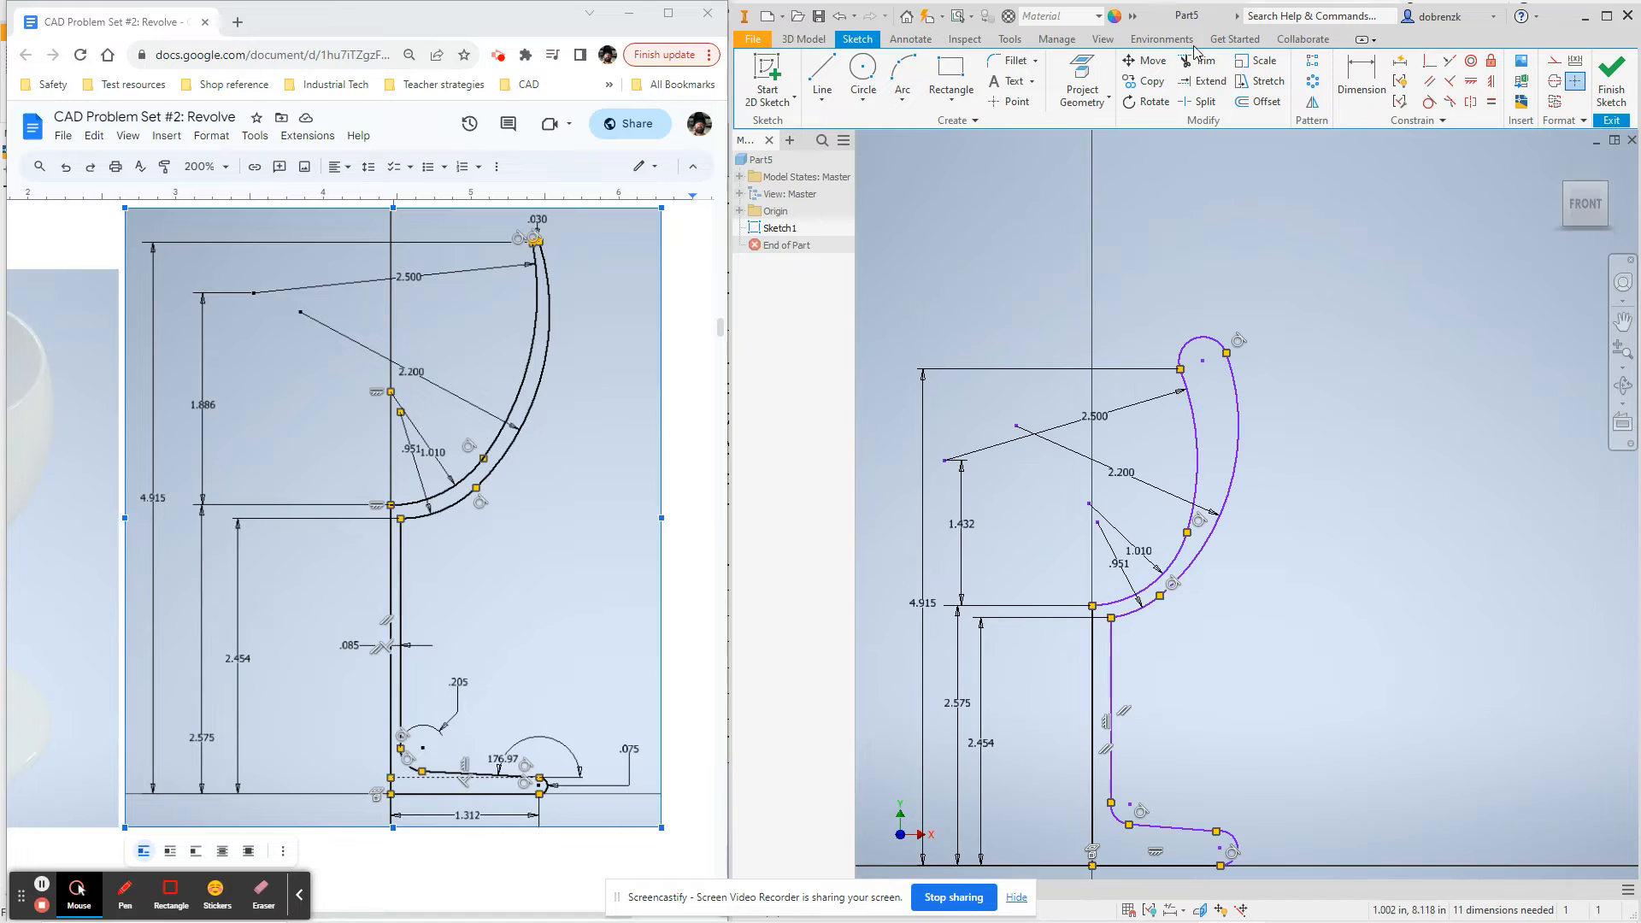
{"action": "left_click", "coordinate": [1353, 90]}
{"action": "left_click", "coordinate": [1215, 342]}
{"action": "left_click", "coordinate": [1199, 248]}
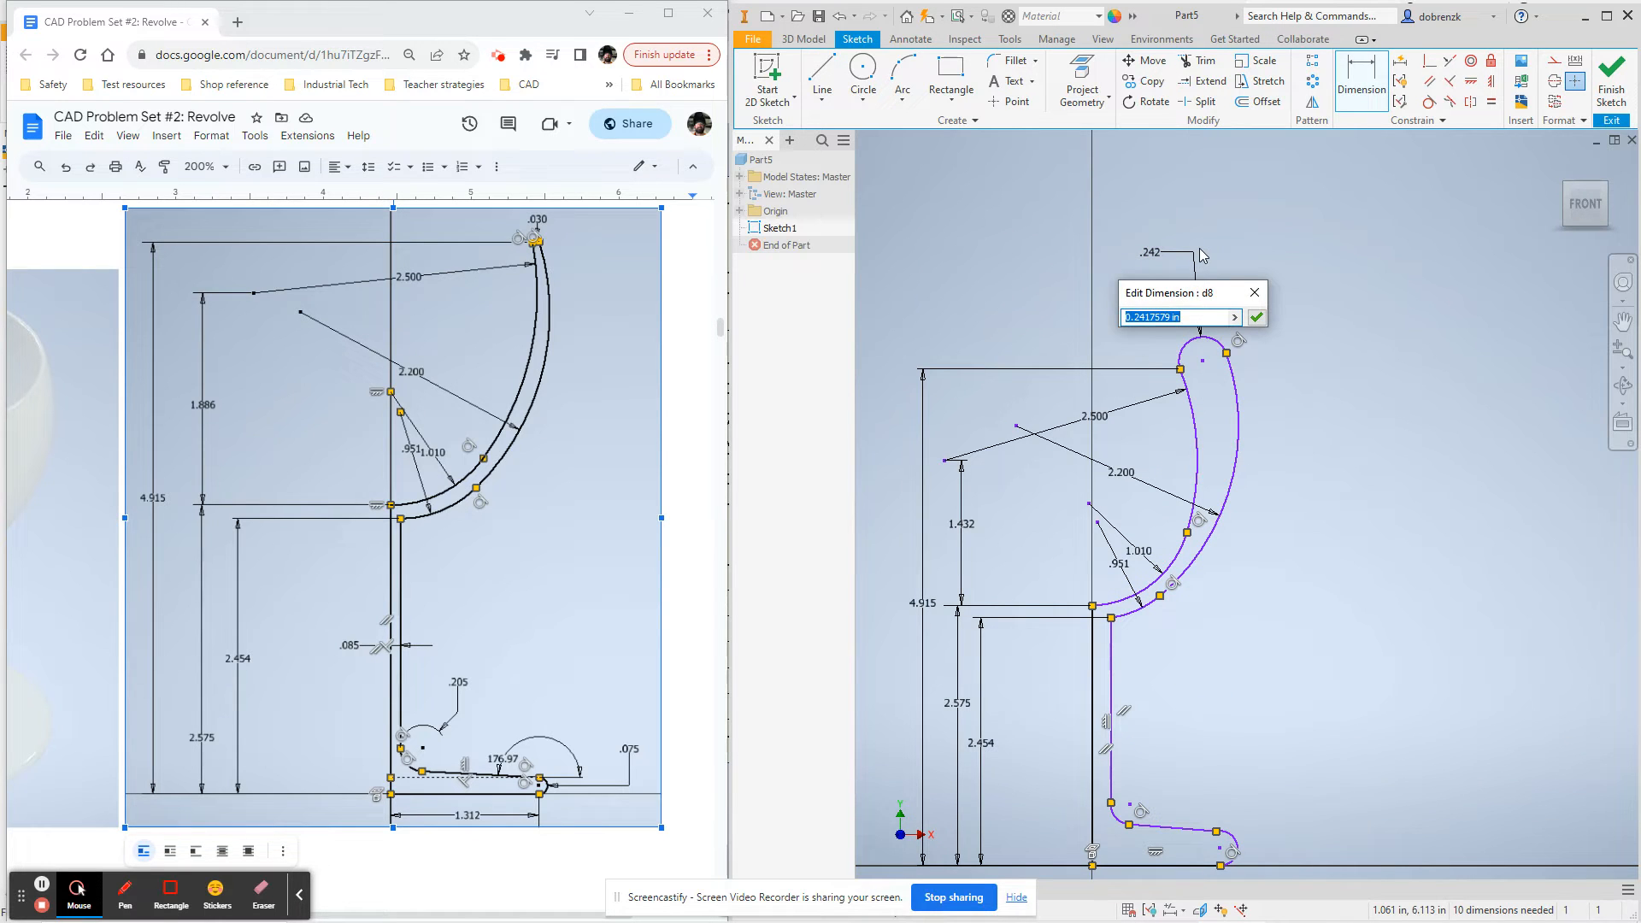
{"action": "type", "text": ".03"}
{"action": "key", "text": "Return"}
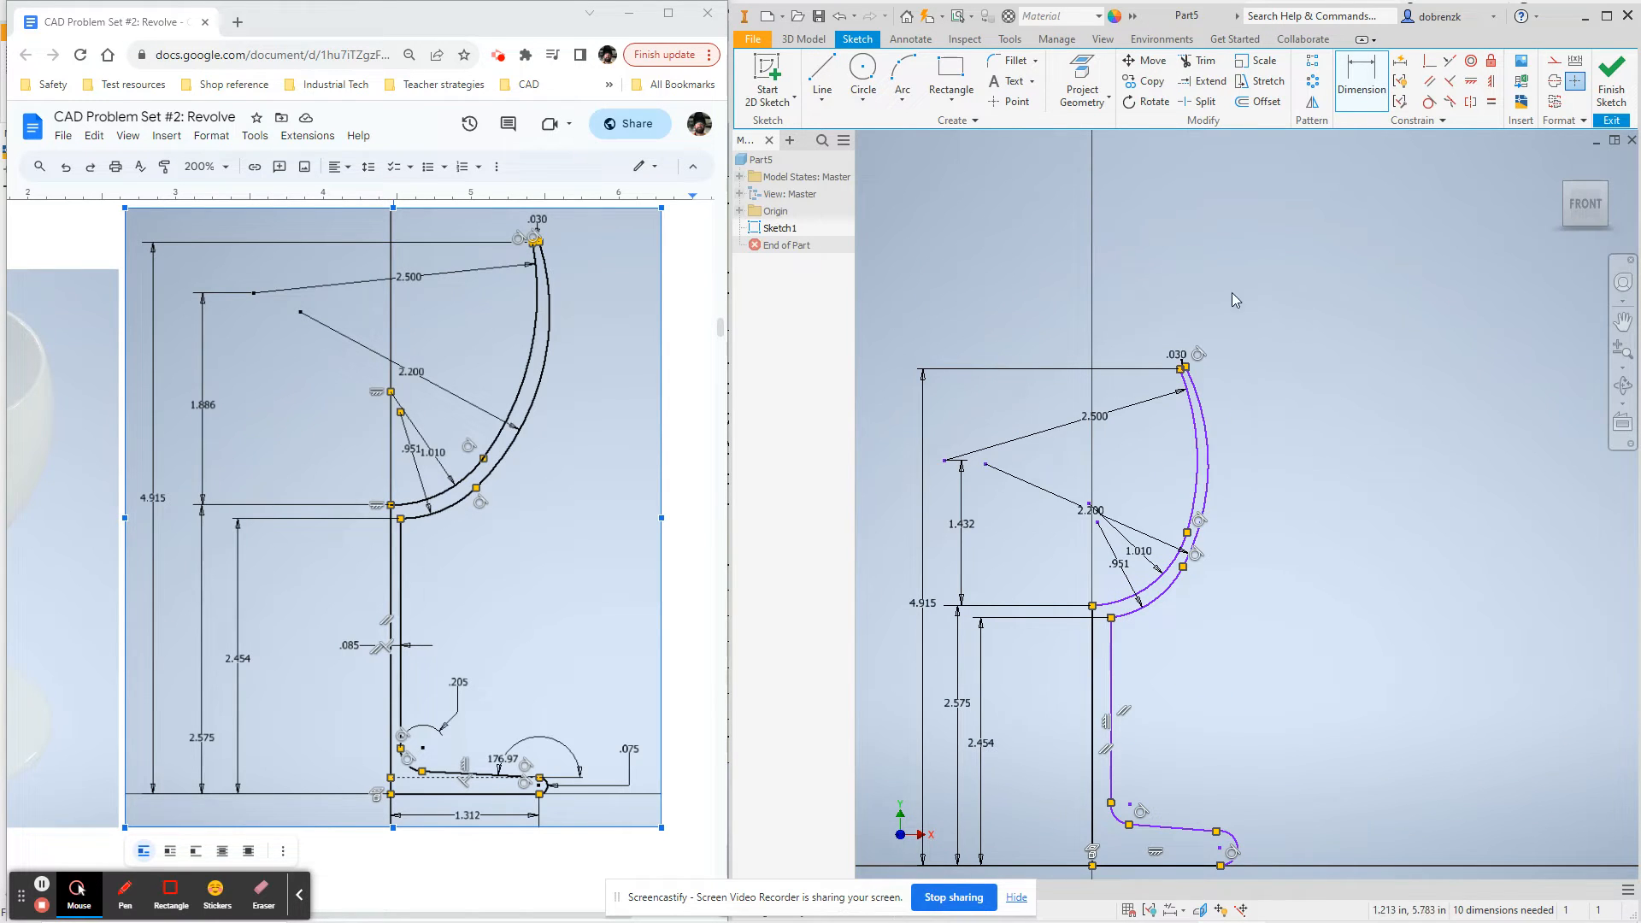
Make the small rim arc tangent to the bowl's upper inner arc
{"action": "scroll", "coordinate": [1233, 295], "scroll_direction": "up", "scroll_amount": 6}
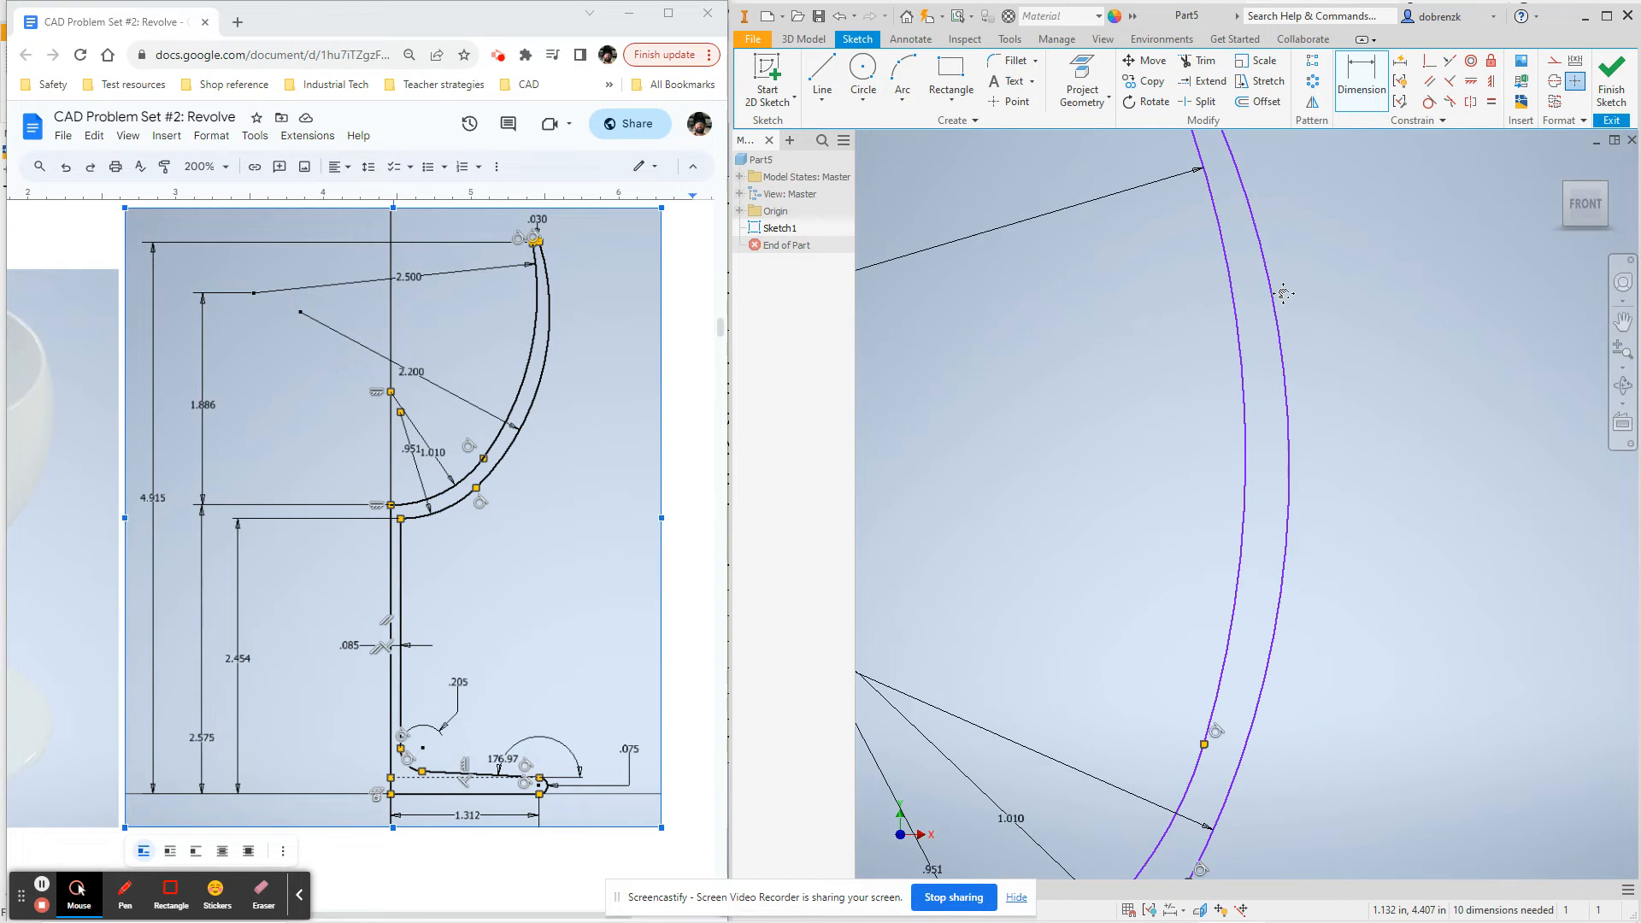
{"action": "middle_click_drag", "start_coordinate": [1284, 294], "coordinate": [1317, 420]}
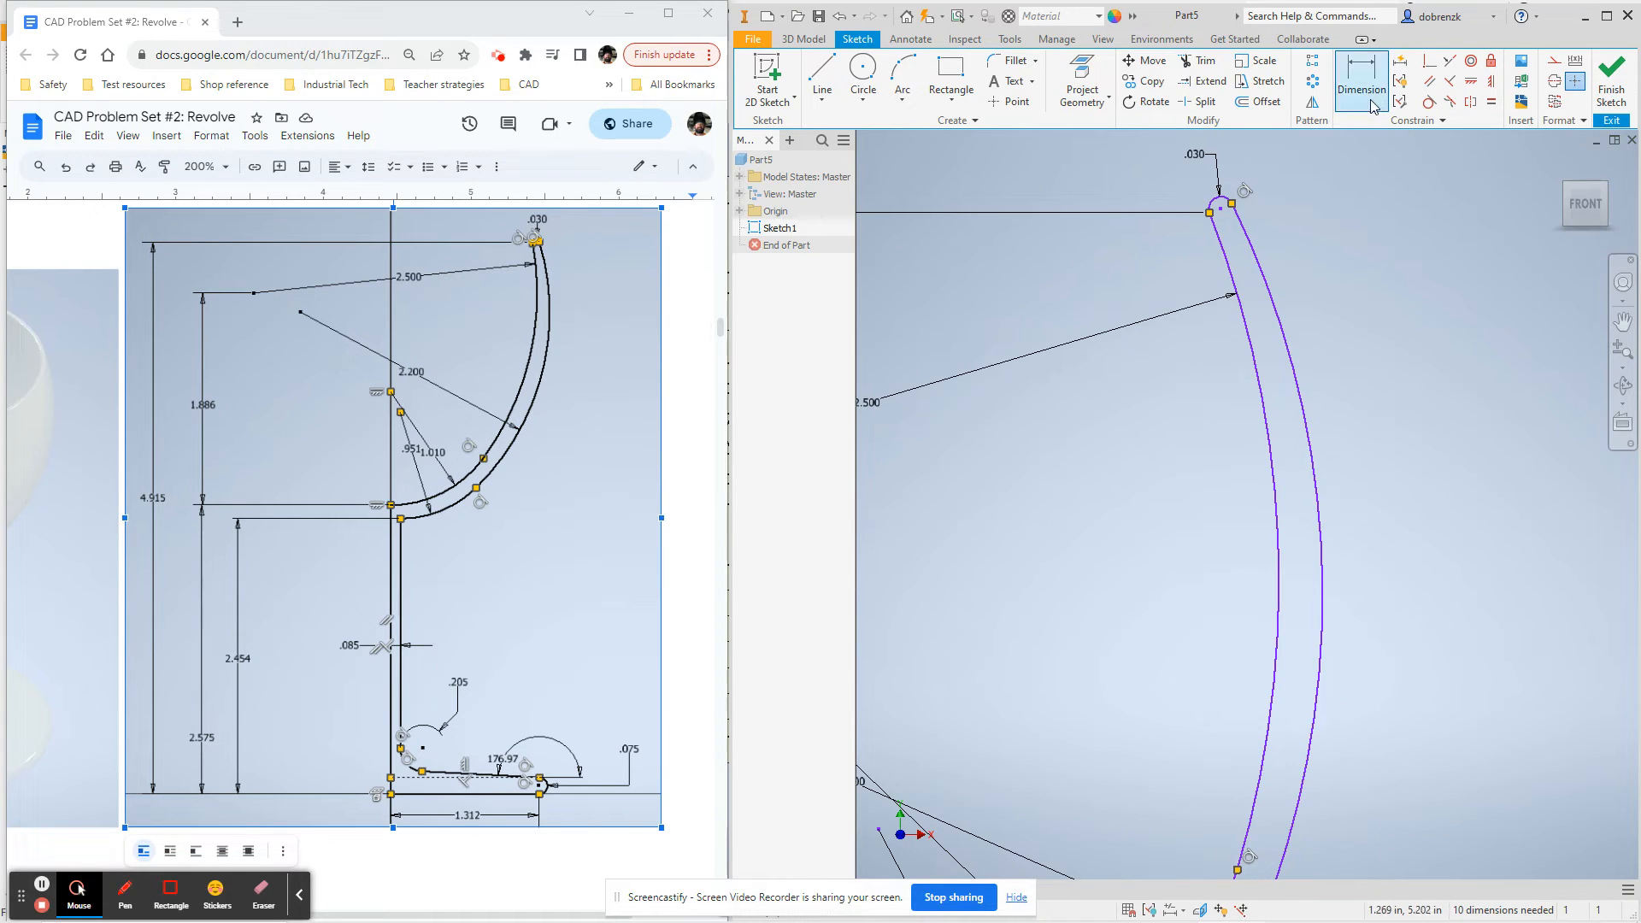
{"action": "left_click", "coordinate": [1428, 101]}
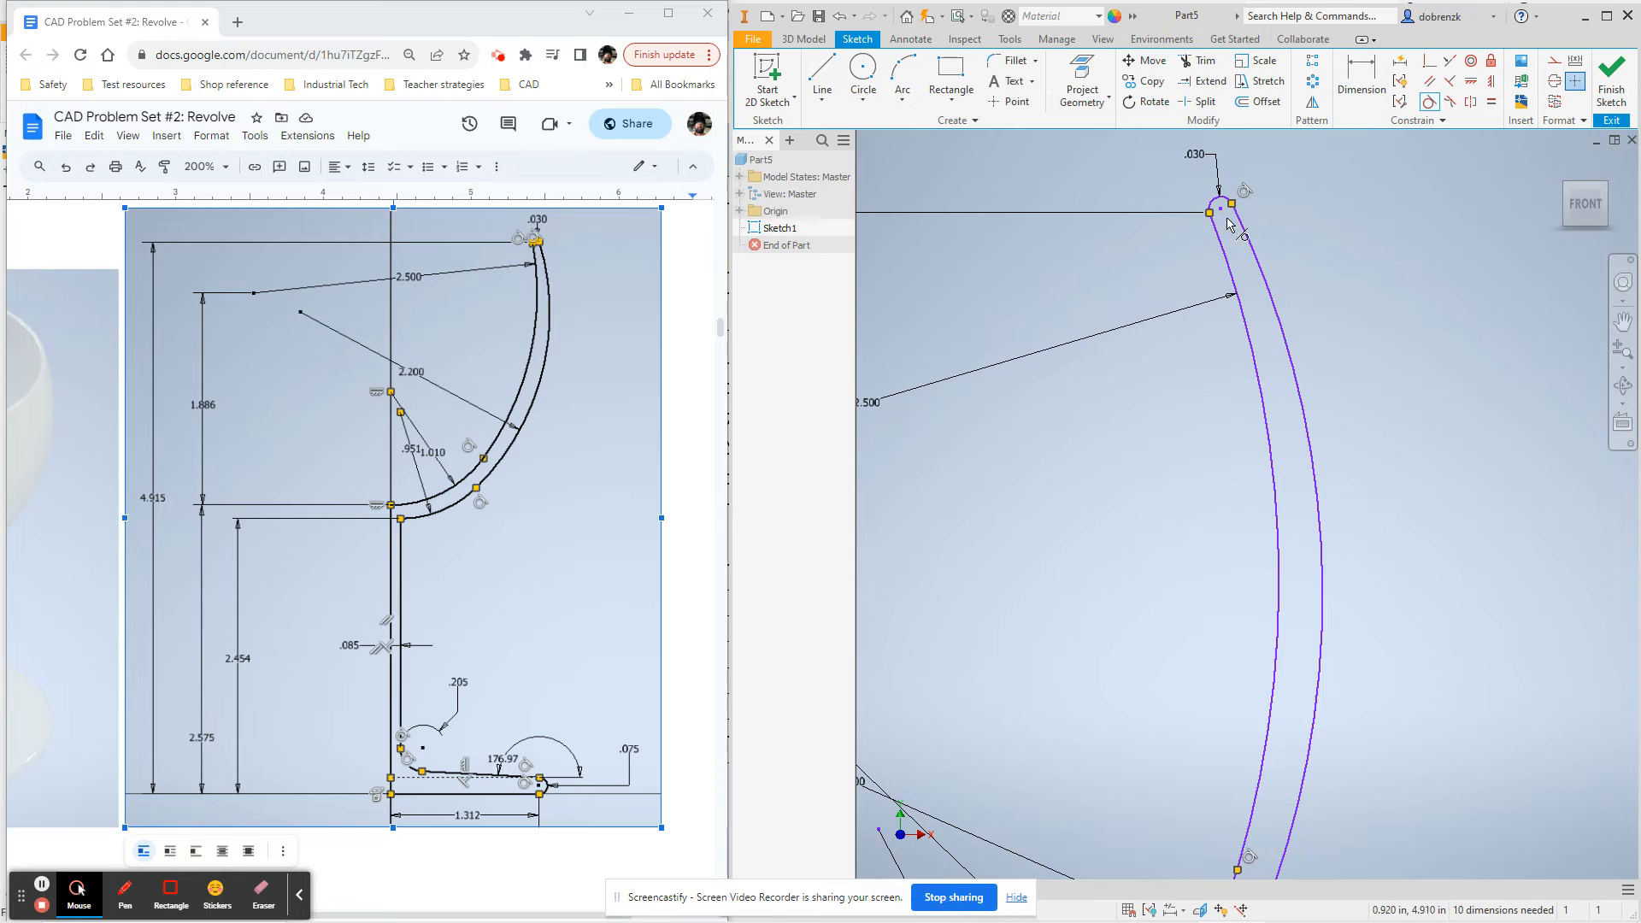
{"action": "left_click", "coordinate": [1219, 229]}
{"action": "left_click", "coordinate": [1217, 211]}
{"action": "scroll", "coordinate": [1368, 425], "scroll_direction": "down", "scroll_amount": 4}
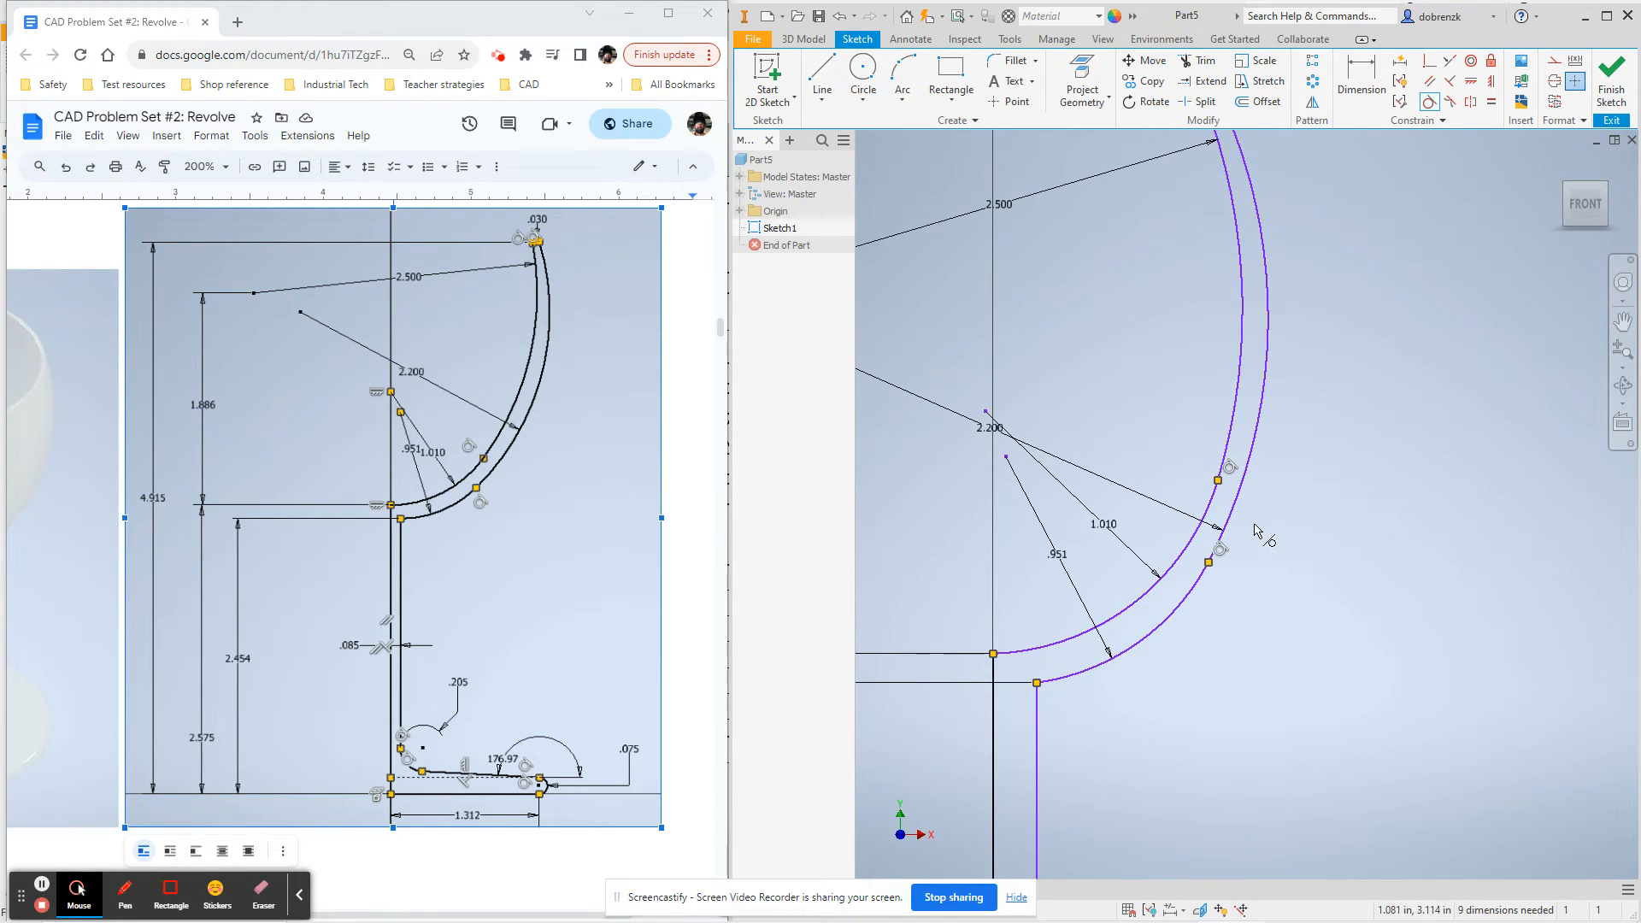
Align the centre of the 1.010 in inner arc vertically with the top endpoint of the centre line
{"action": "middle_click_drag", "start_coordinate": [1257, 530], "coordinate": [1333, 407]}
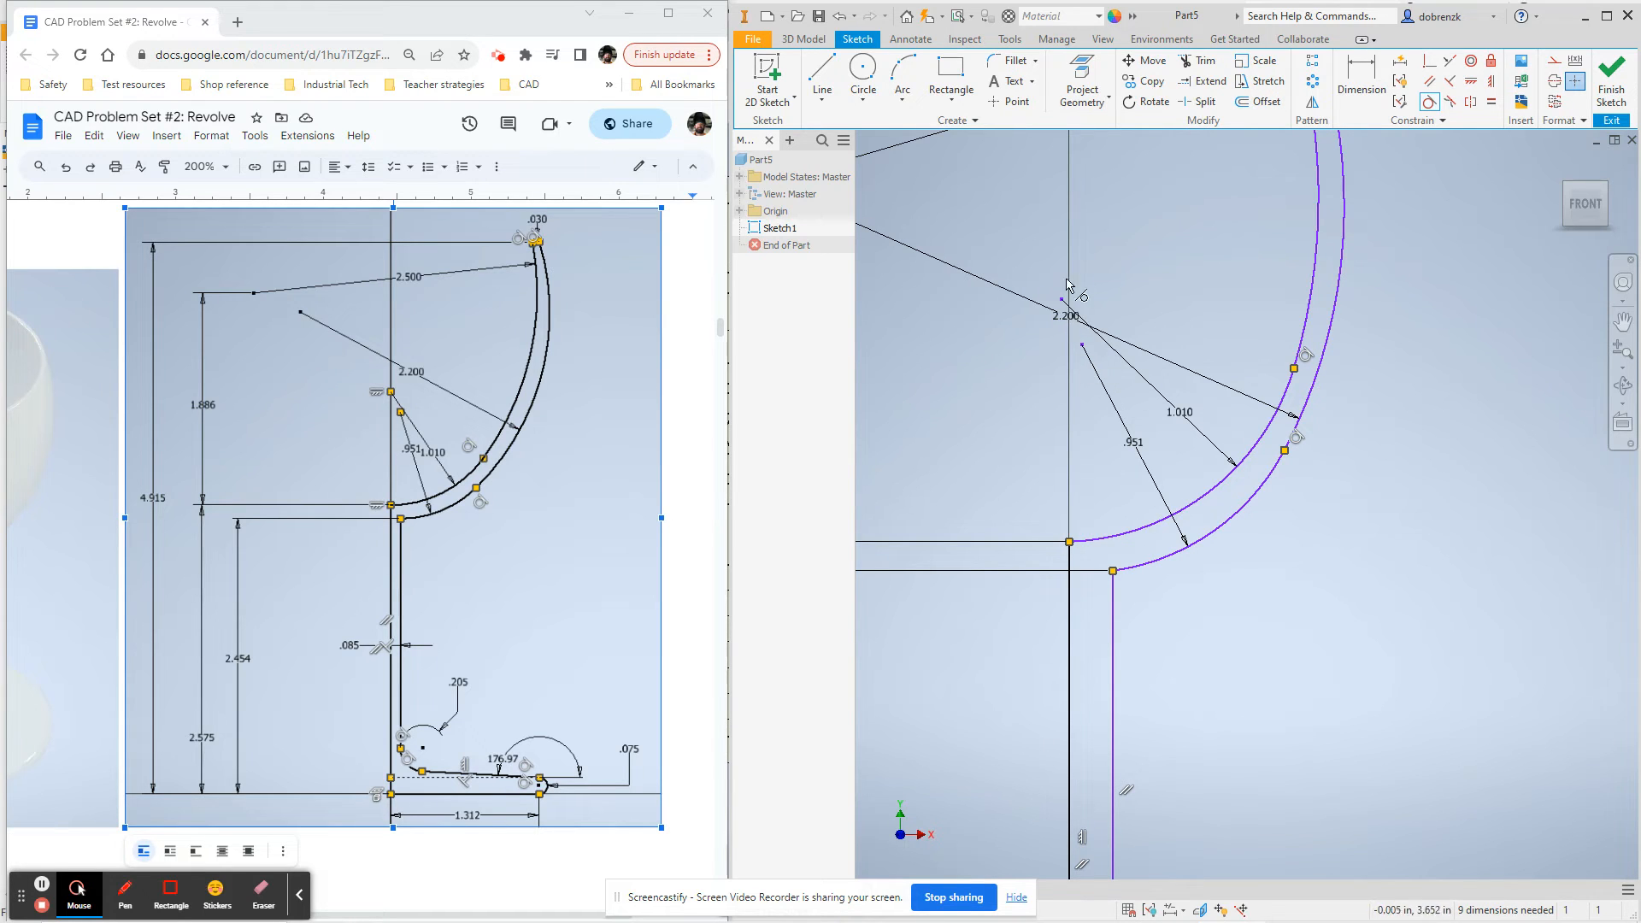
{"action": "left_click", "coordinate": [1492, 82]}
{"action": "left_click", "coordinate": [1069, 543]}
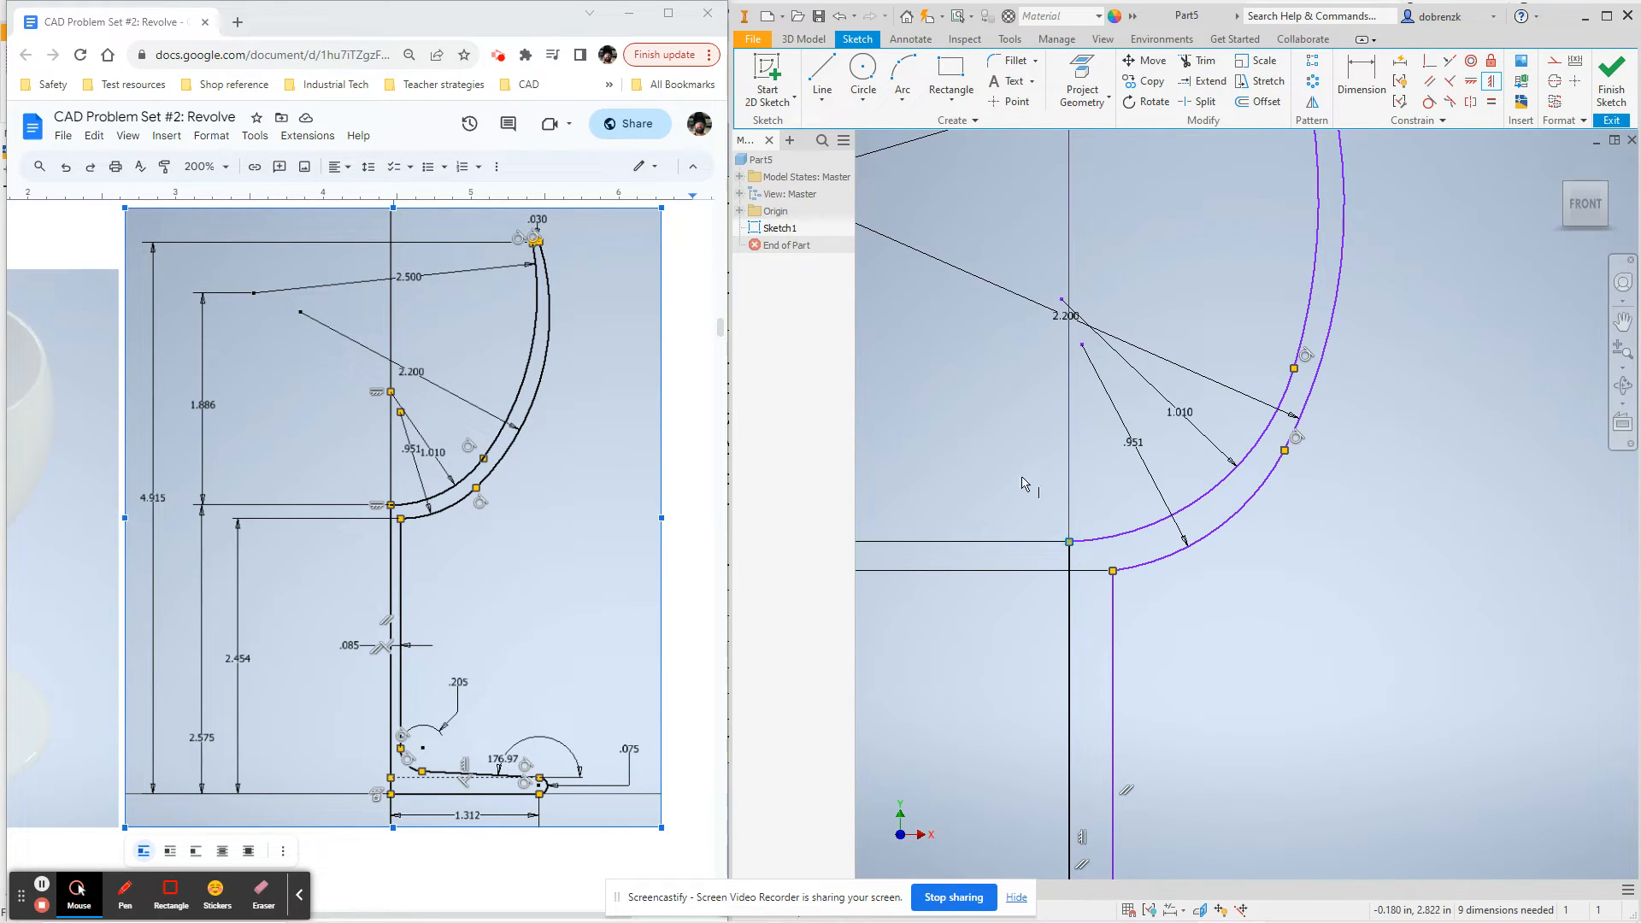
{"action": "left_click", "coordinate": [1059, 300]}
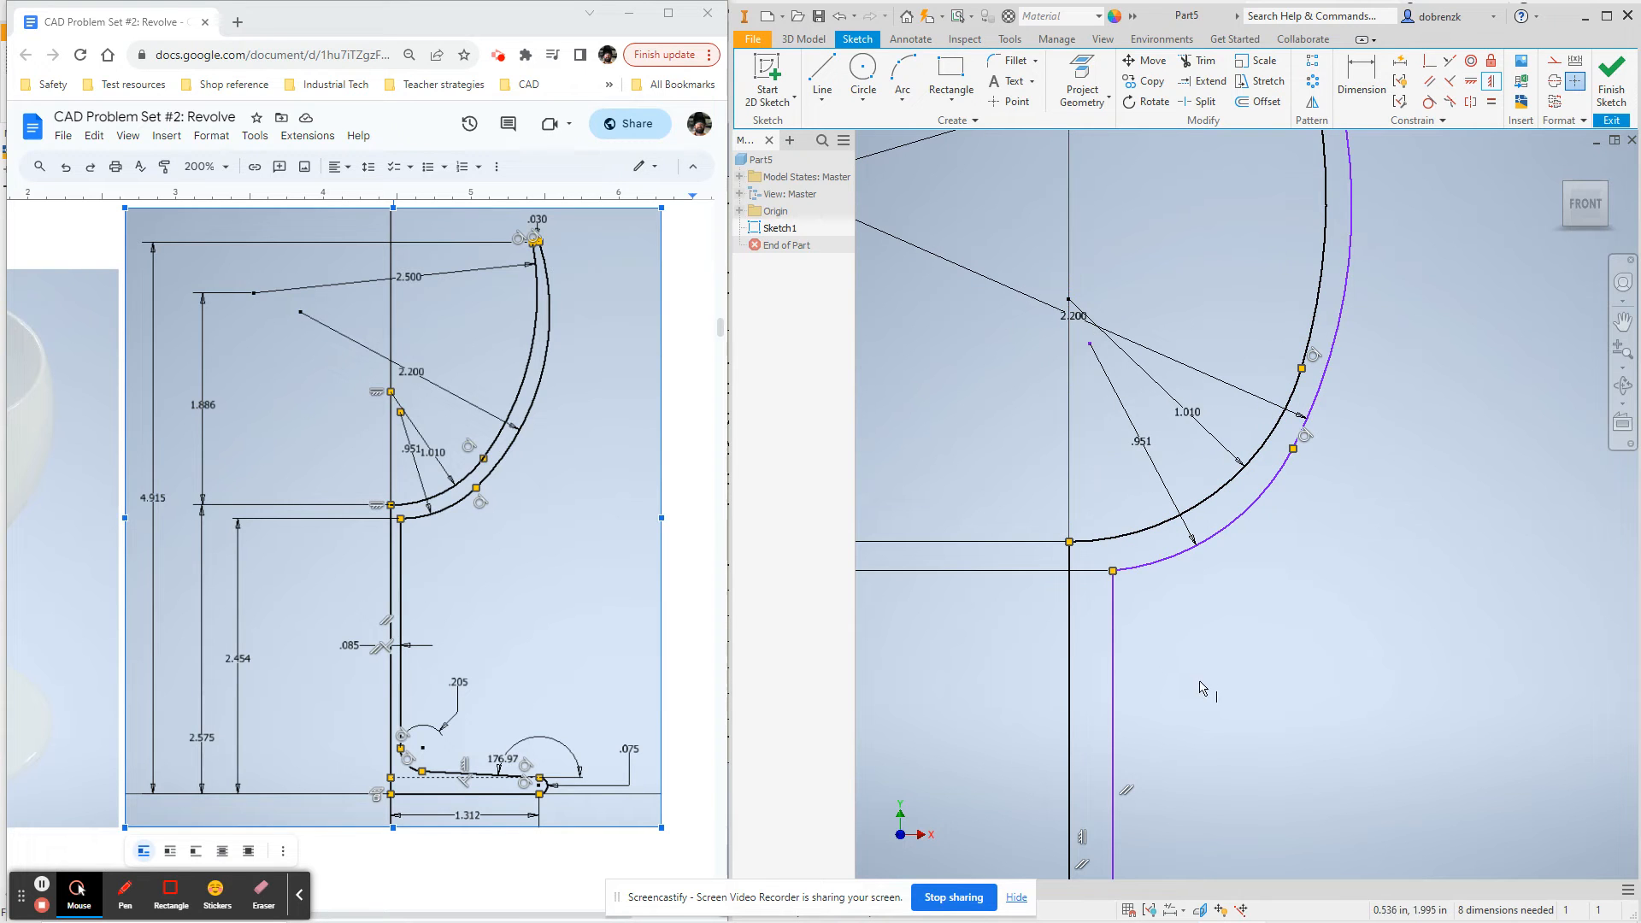
Dimension the horizontal distance between the vertical centre line and the outer stem line as 0.085 in
{"action": "middle_click_drag", "start_coordinate": [1202, 688], "coordinate": [1177, 552]}
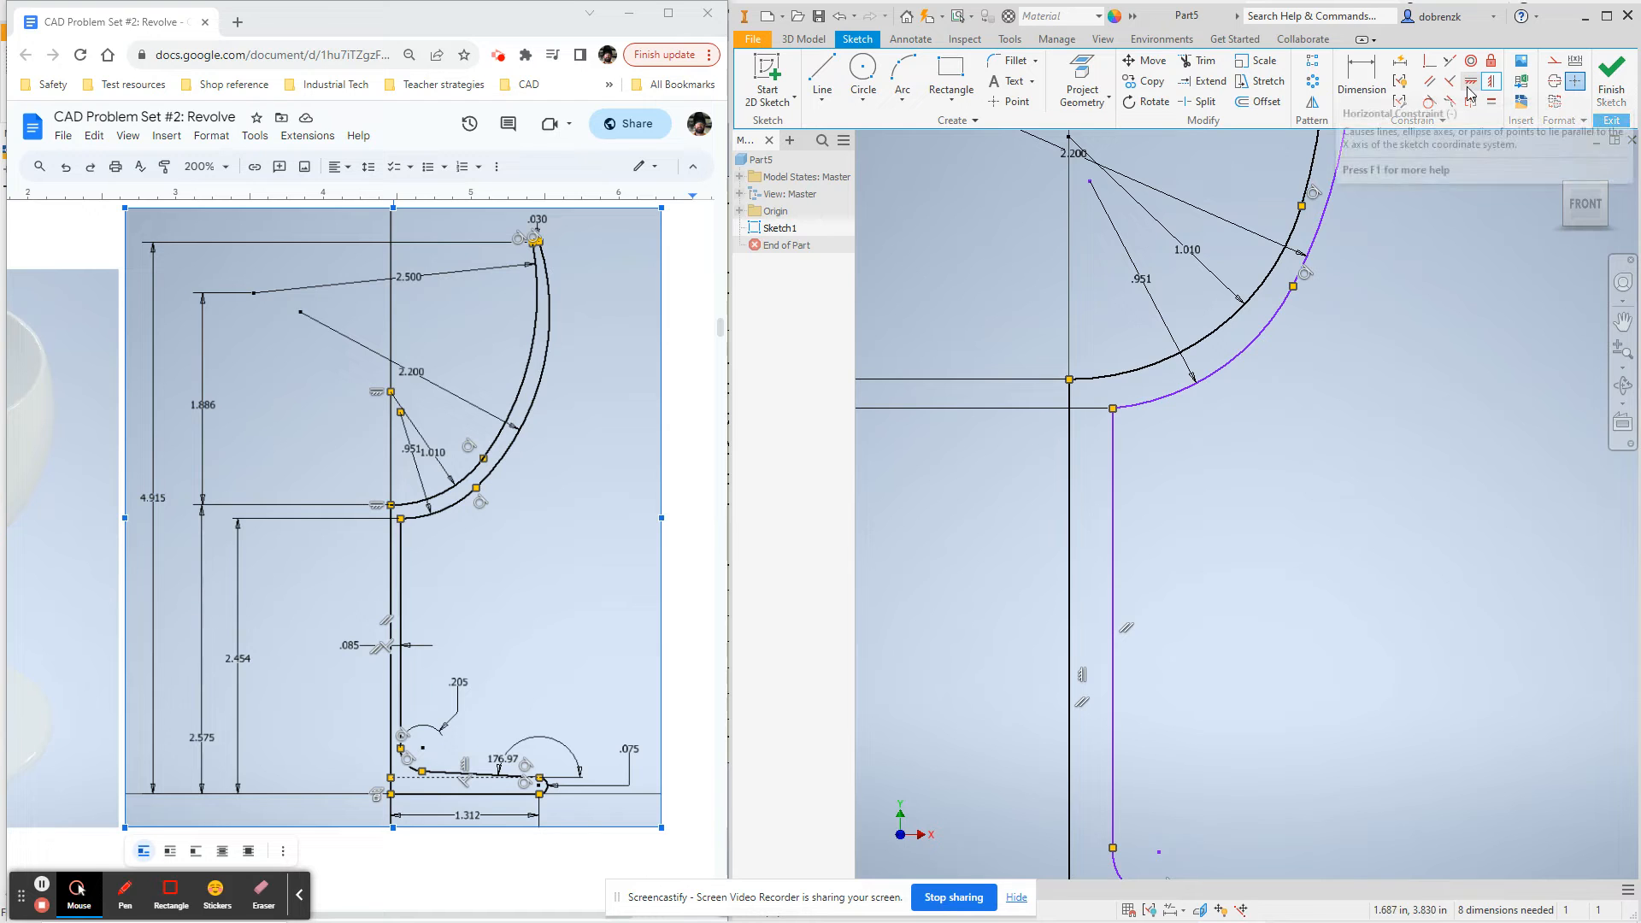
{"action": "scroll", "coordinate": [1217, 771], "scroll_direction": "up", "scroll_amount": 5}
{"action": "scroll", "coordinate": [1211, 708], "scroll_direction": "down", "scroll_amount": 6}
{"action": "scroll", "coordinate": [1241, 740], "scroll_direction": "up", "scroll_amount": 3}
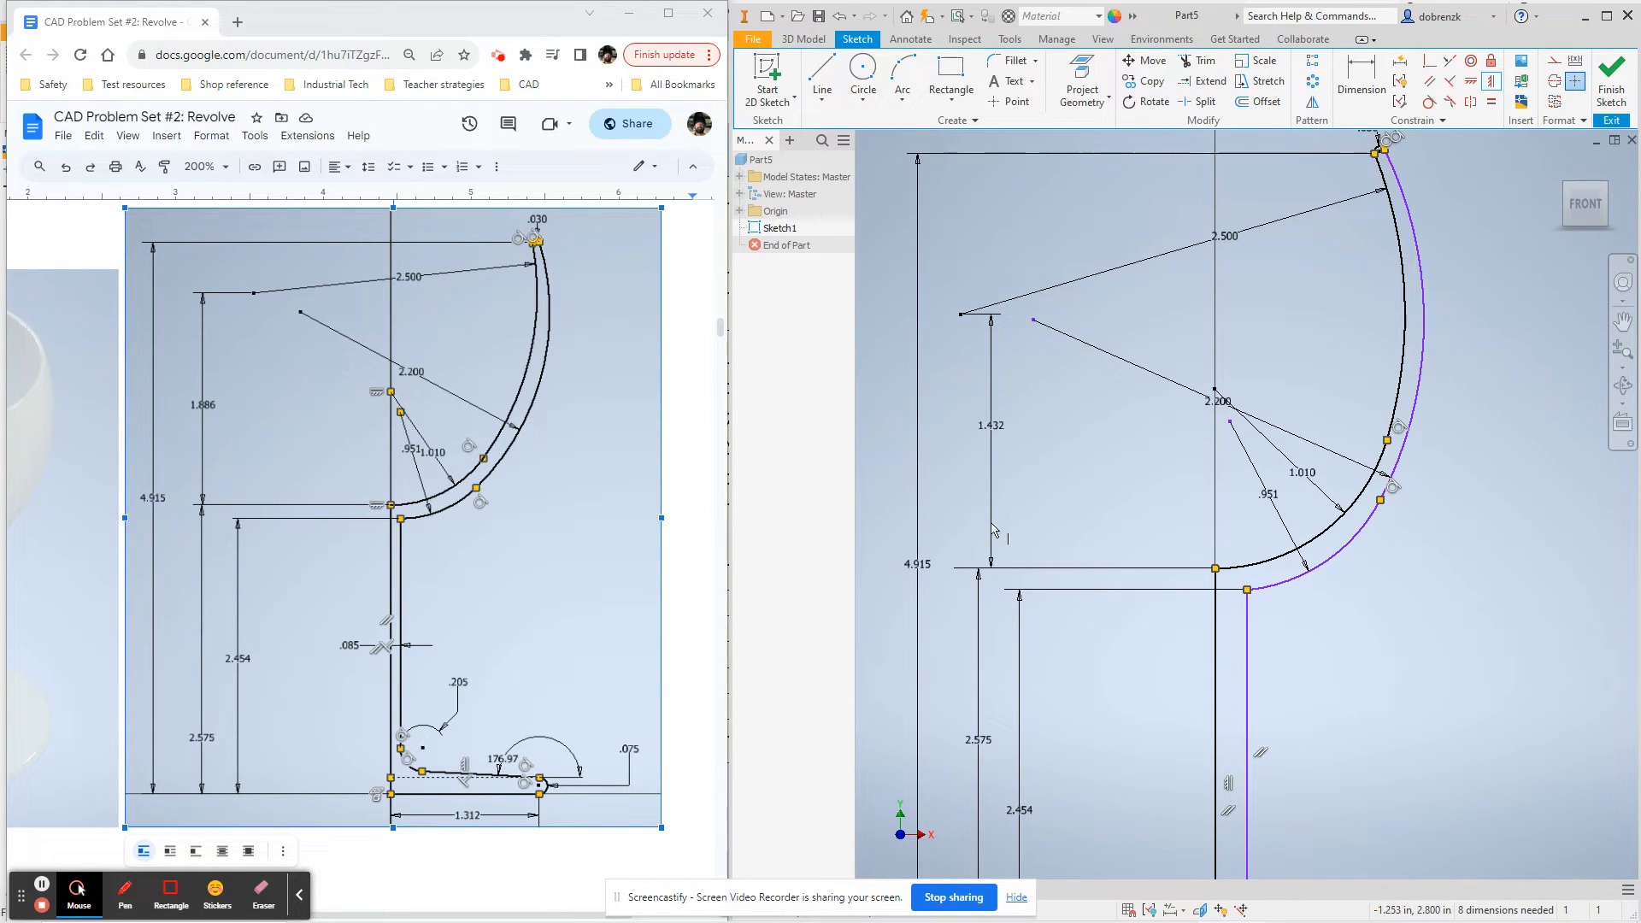
{"action": "scroll", "coordinate": [1009, 545], "scroll_direction": "up", "scroll_amount": 4}
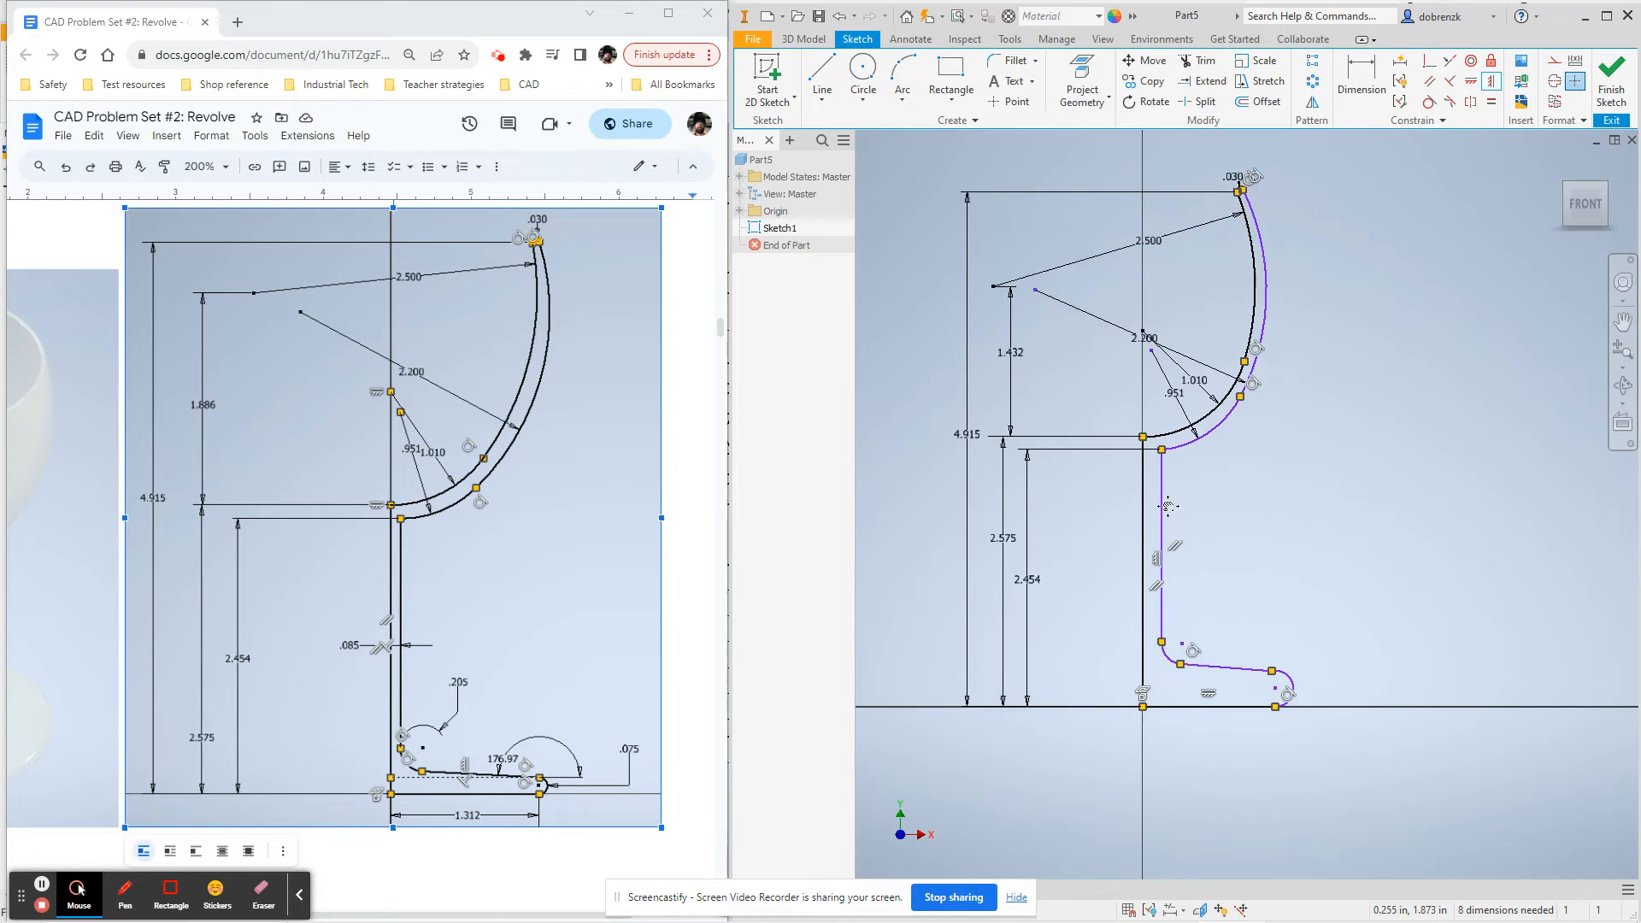
{"action": "middle_click_drag", "start_coordinate": [1236, 531], "coordinate": [1215, 415]}
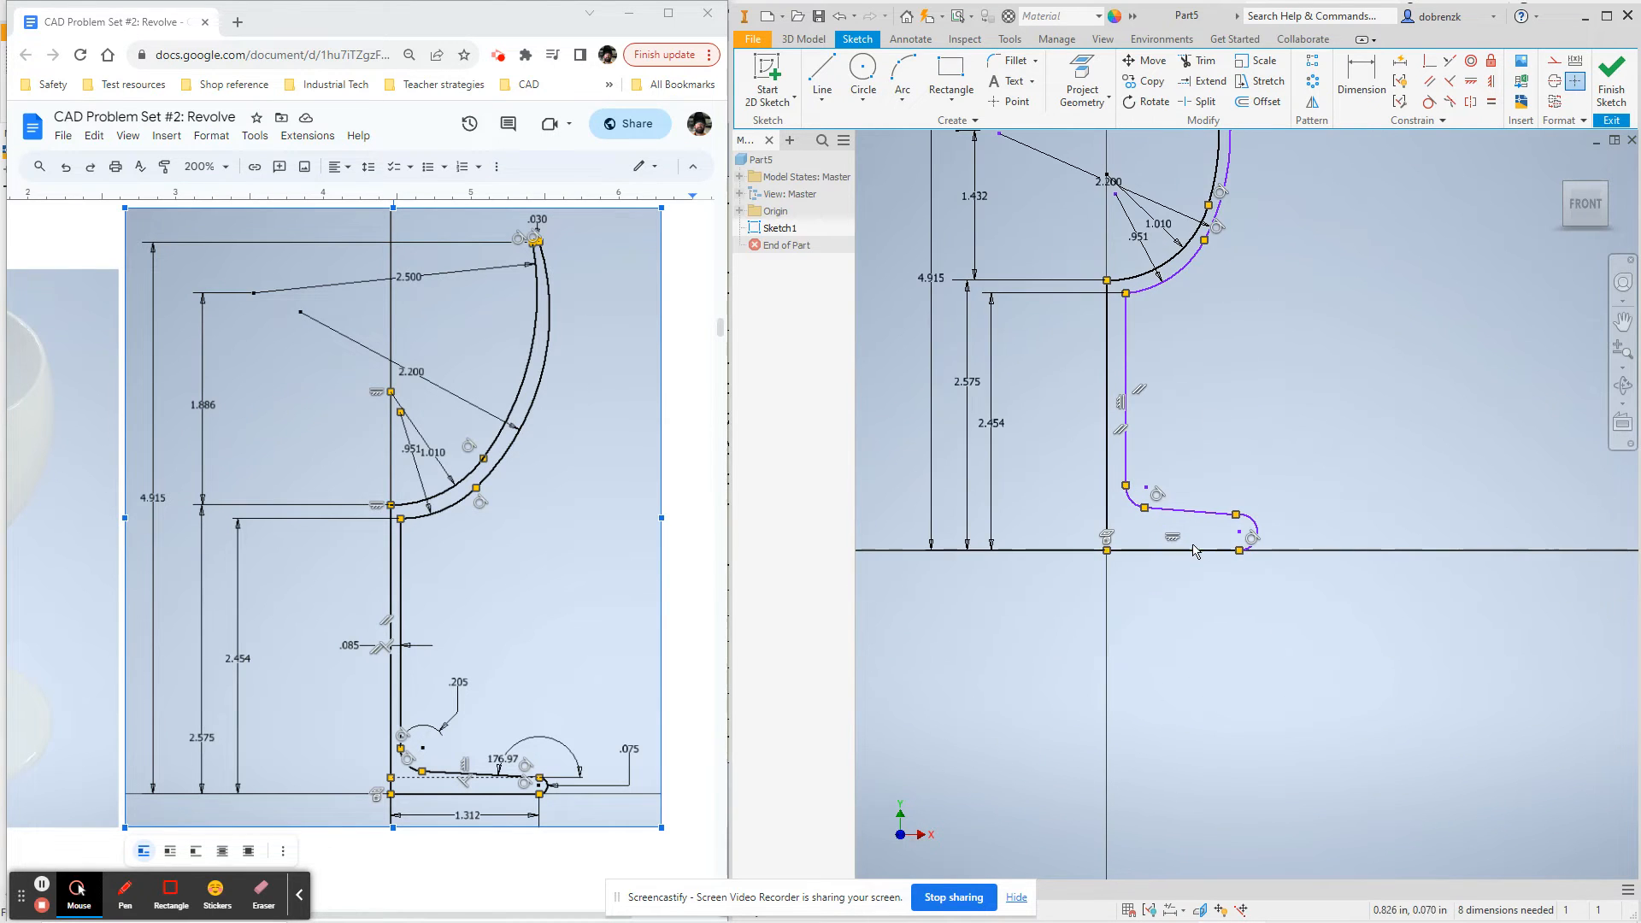
{"action": "middle_click_drag", "start_coordinate": [1194, 551], "coordinate": [1145, 461]}
{"action": "left_click", "coordinate": [1361, 79]}
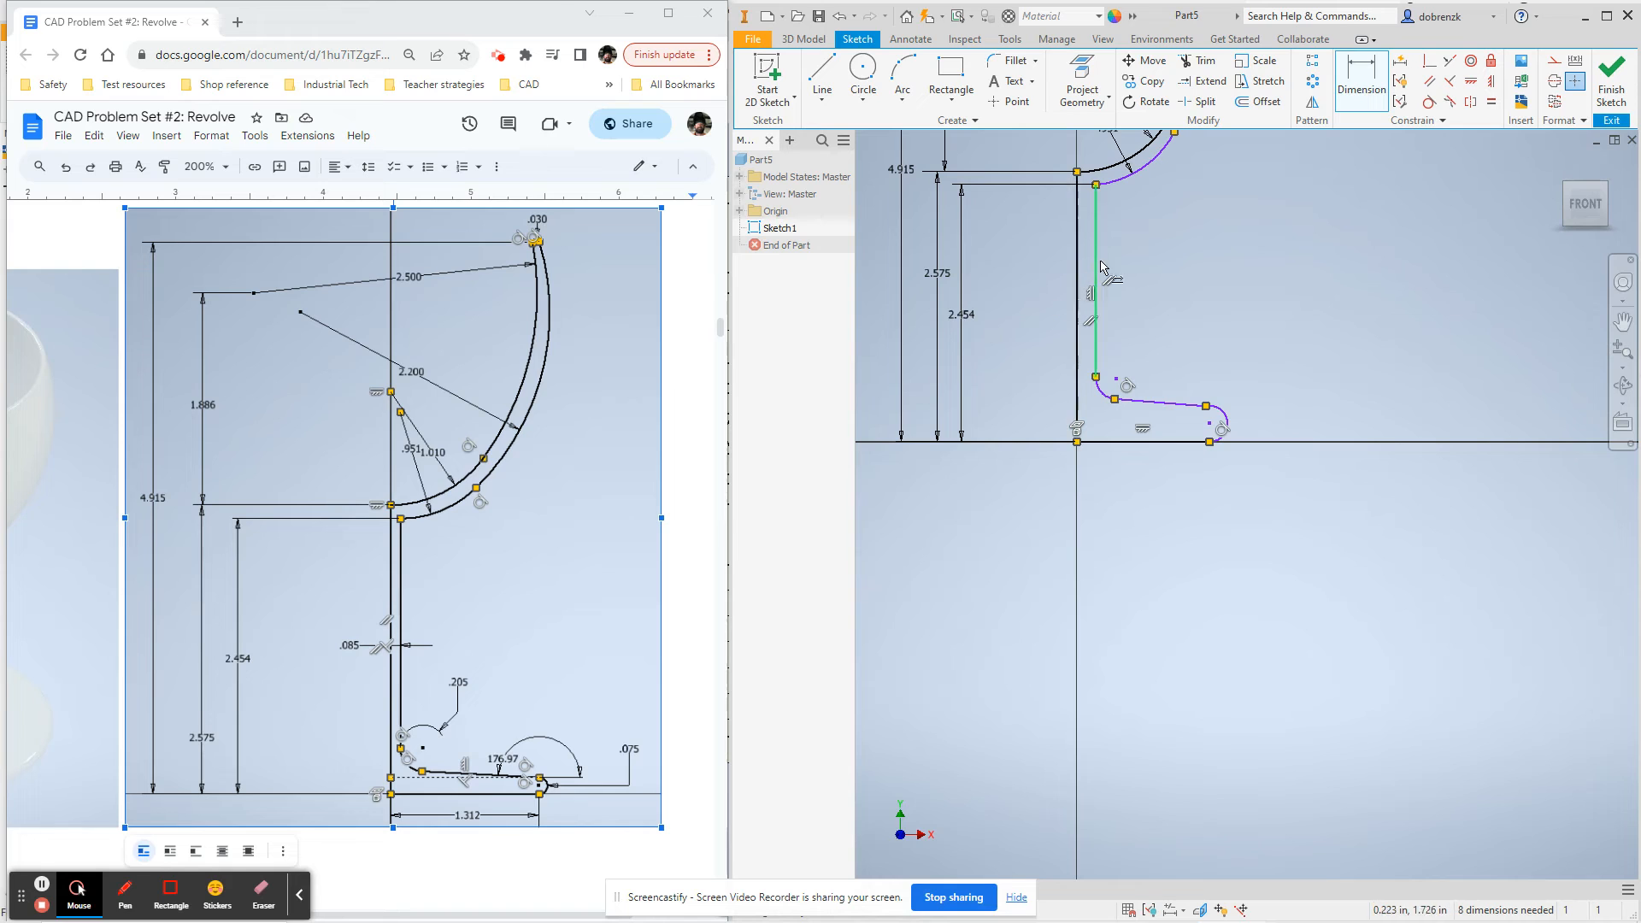
{"action": "left_click", "coordinate": [1098, 268]}
{"action": "left_click", "coordinate": [1077, 287]}
{"action": "left_click", "coordinate": [1043, 316]}
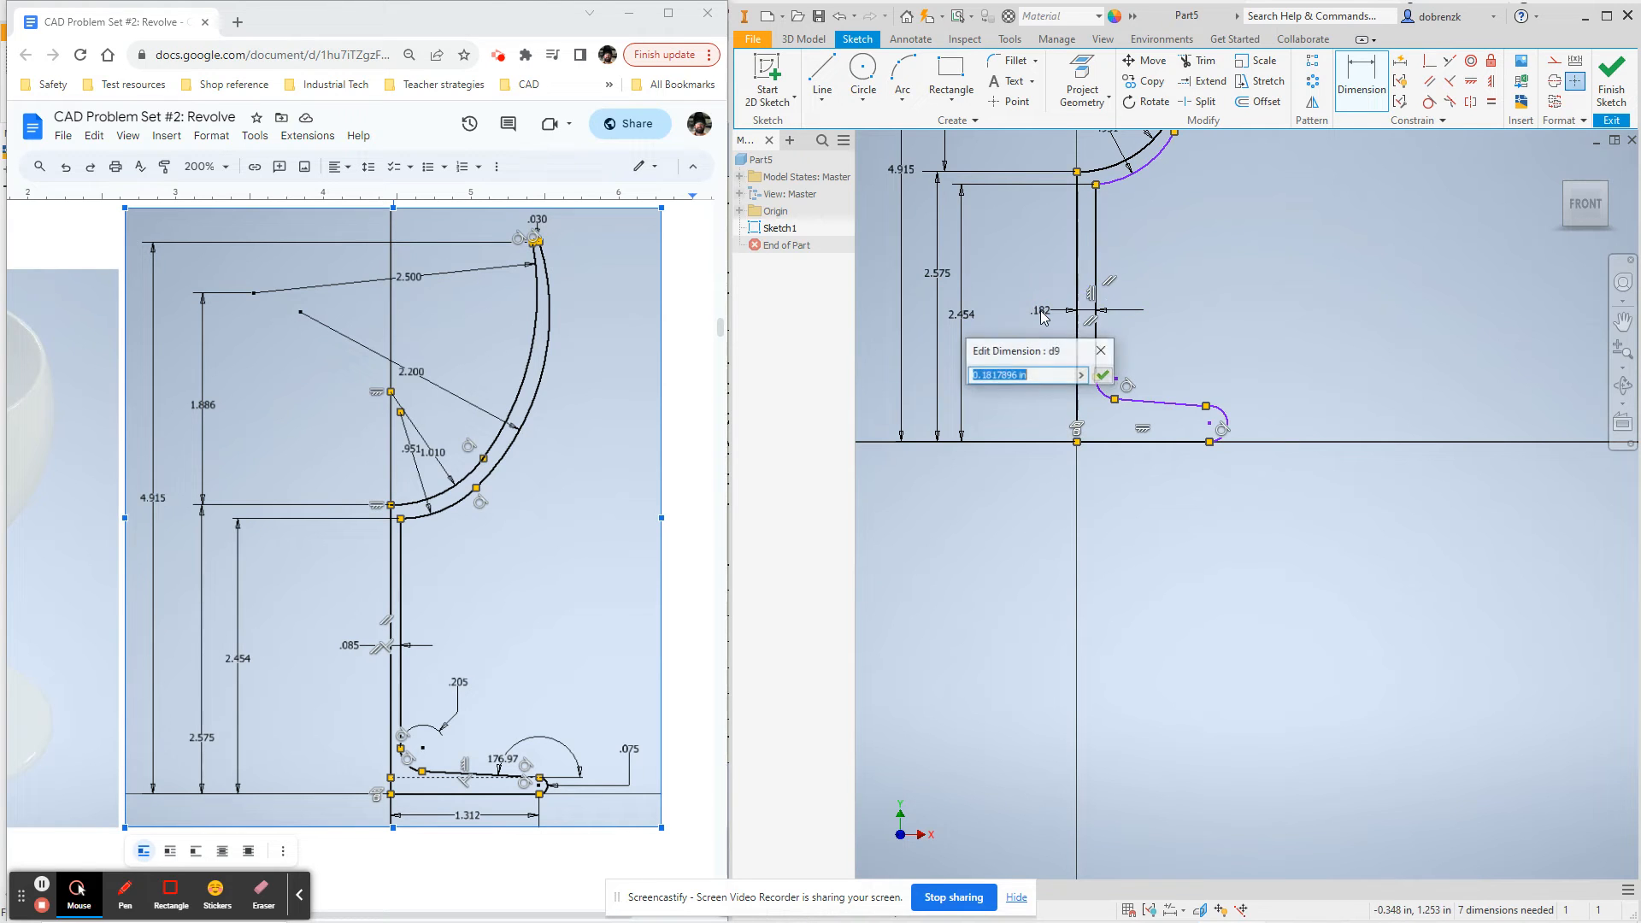
{"action": "type", "text": ".085"}
{"action": "key", "text": "Return"}
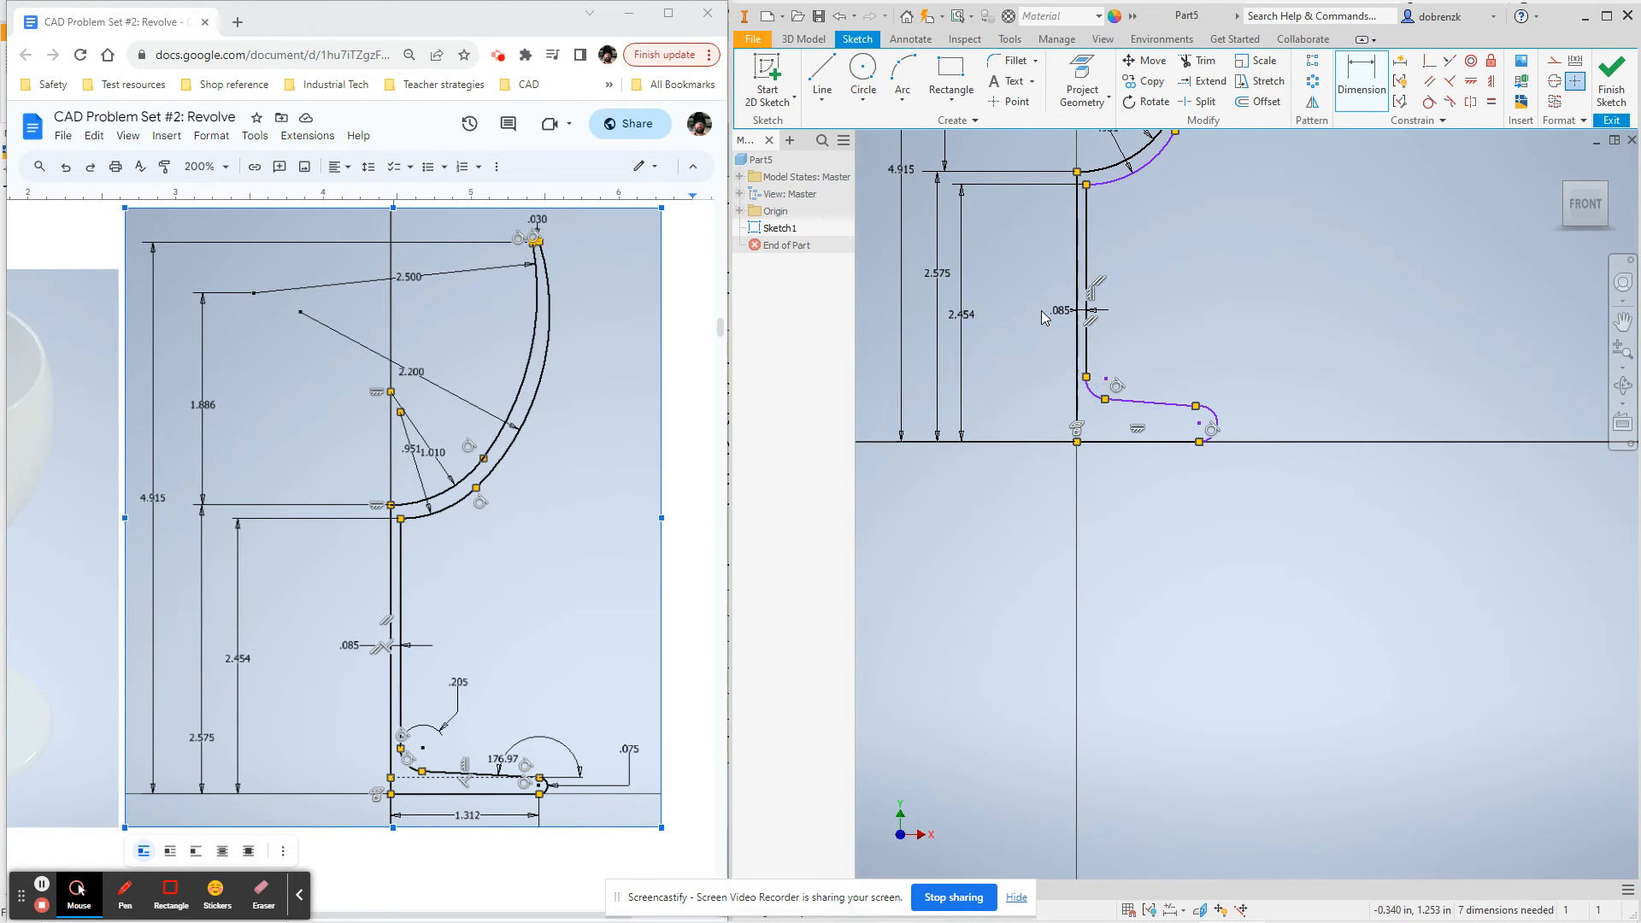
Dimension the radius of the arc joining the stem to the sloped foot line as 0.205 in
{"action": "scroll", "coordinate": [1098, 441], "scroll_direction": "up", "scroll_amount": 5}
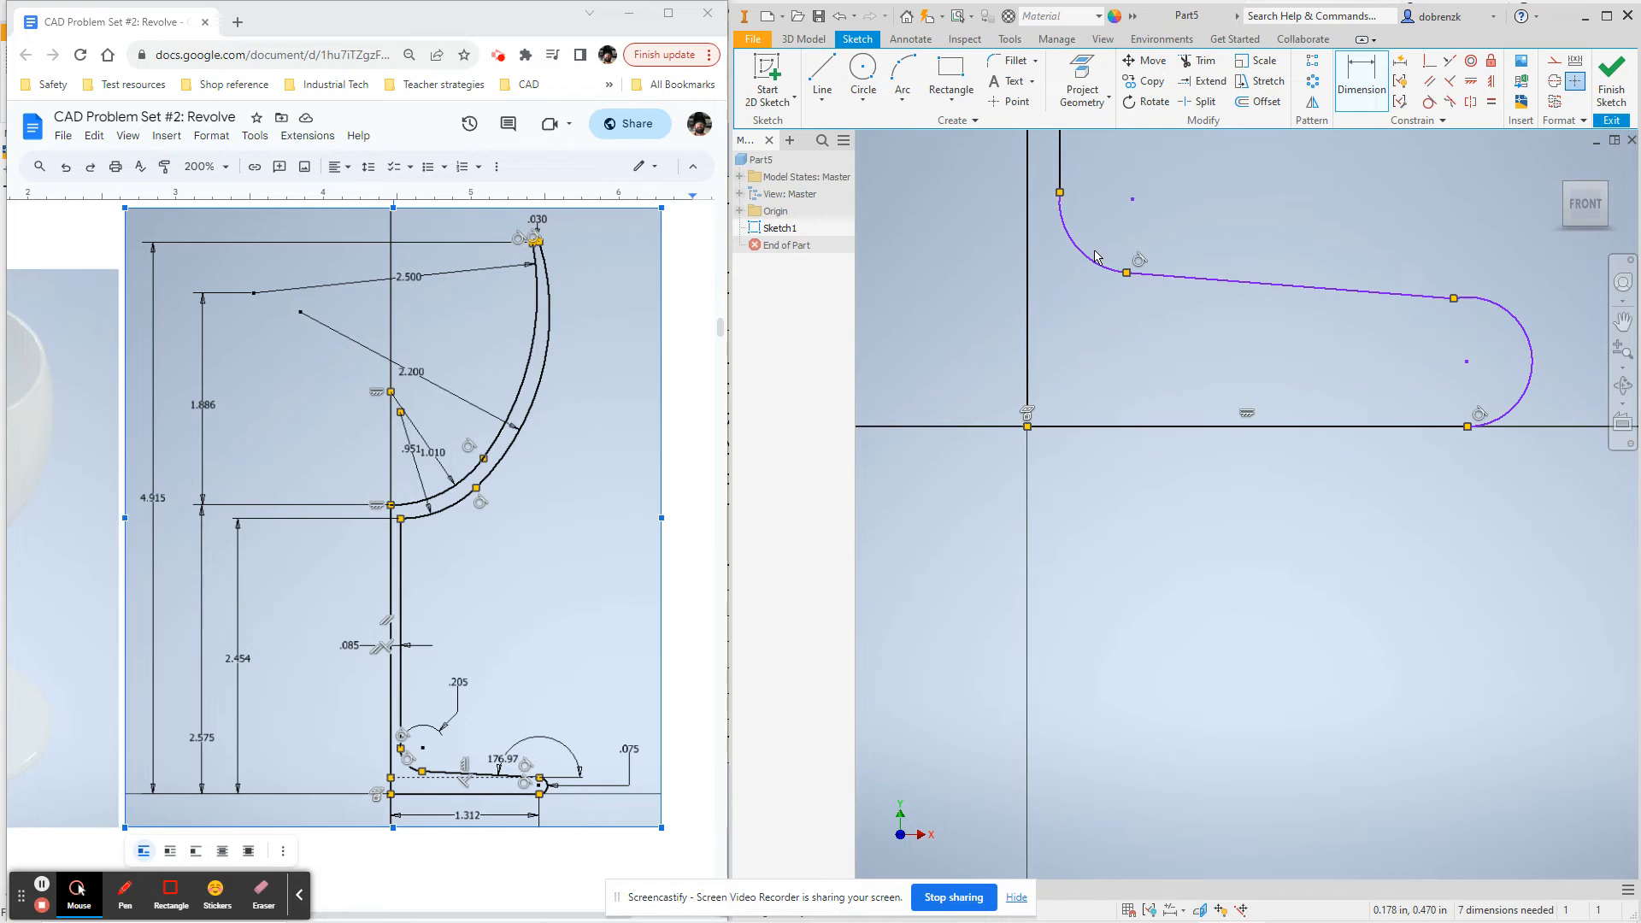
{"action": "left_click", "coordinate": [1096, 256]}
{"action": "middle_click_drag", "start_coordinate": [1096, 256], "coordinate": [1052, 360]}
{"action": "left_click", "coordinate": [1143, 220]}
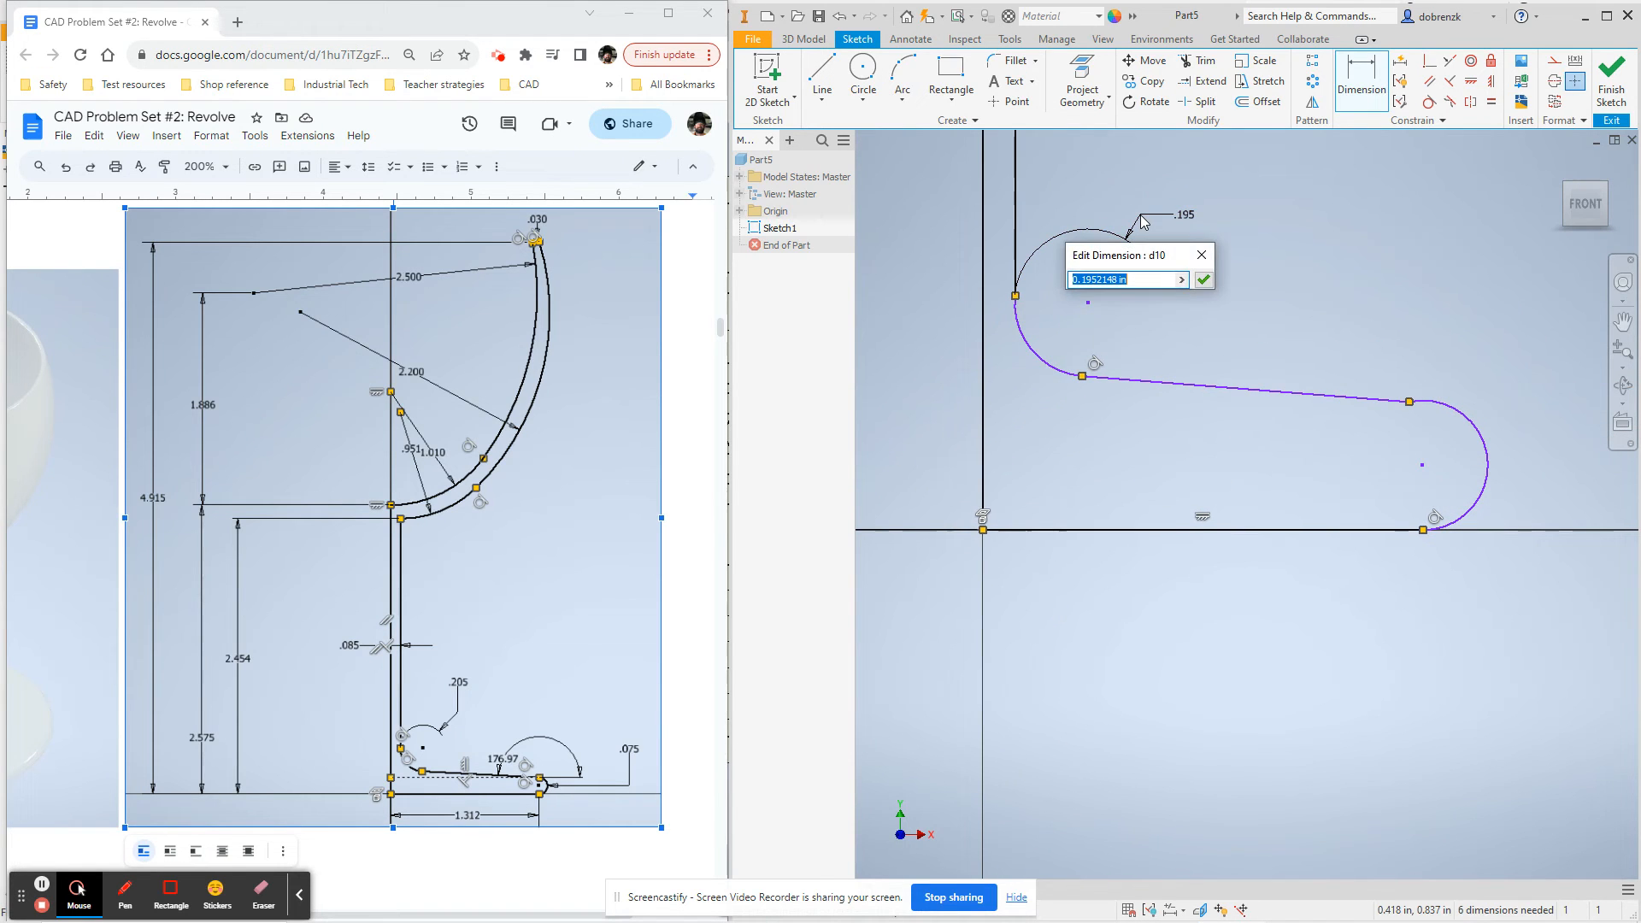
{"action": "type", "text": ".205"}
{"action": "key", "text": "Return"}
Make the stem line tangent to the 0.205 in arc, and the sloped foot line tangent to the foot's outer arc
{"action": "left_click", "coordinate": [1429, 101]}
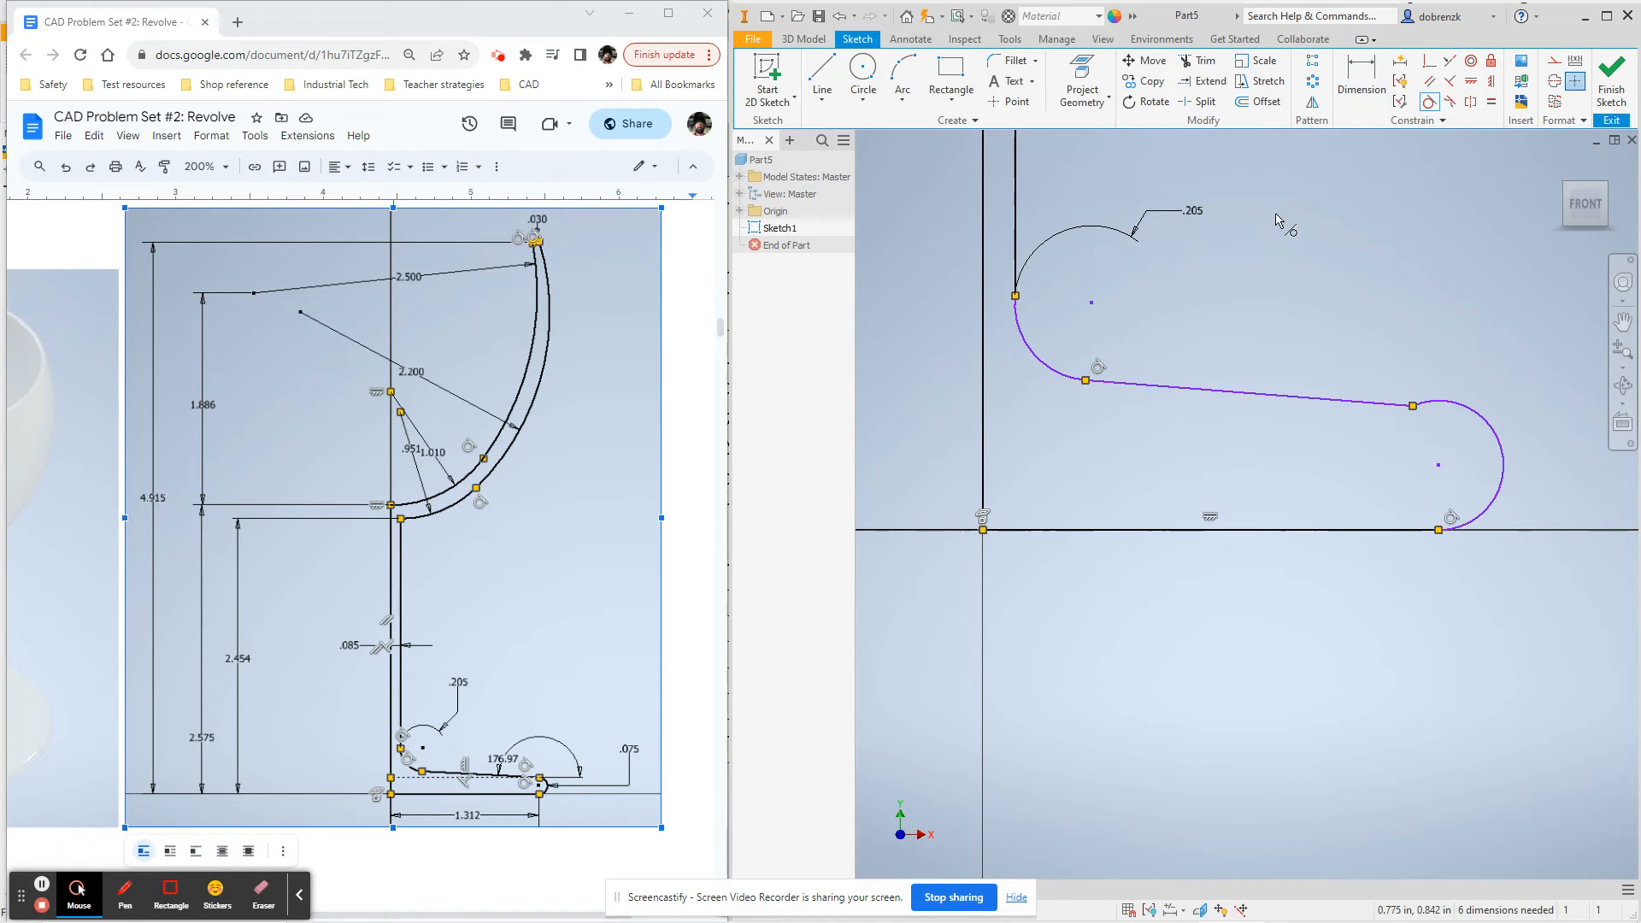
{"action": "left_click", "coordinate": [1015, 214]}
{"action": "left_click", "coordinate": [1031, 342]}
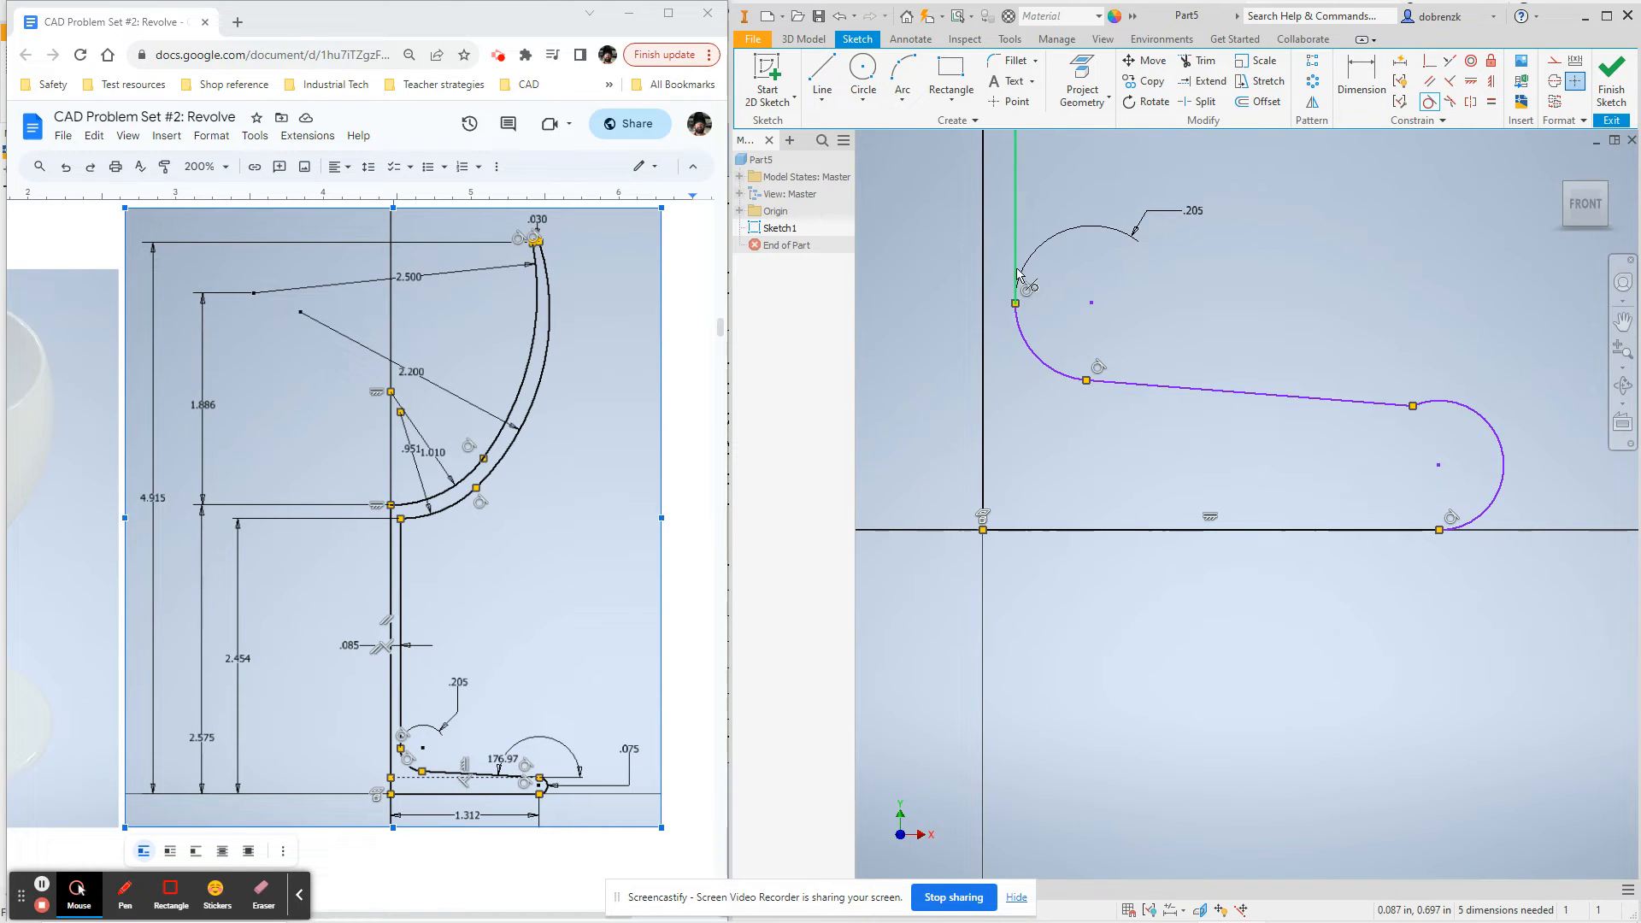
{"action": "left_click", "coordinate": [1398, 408]}
{"action": "left_click", "coordinate": [1447, 405]}
{"action": "right_click", "coordinate": [1376, 247]}
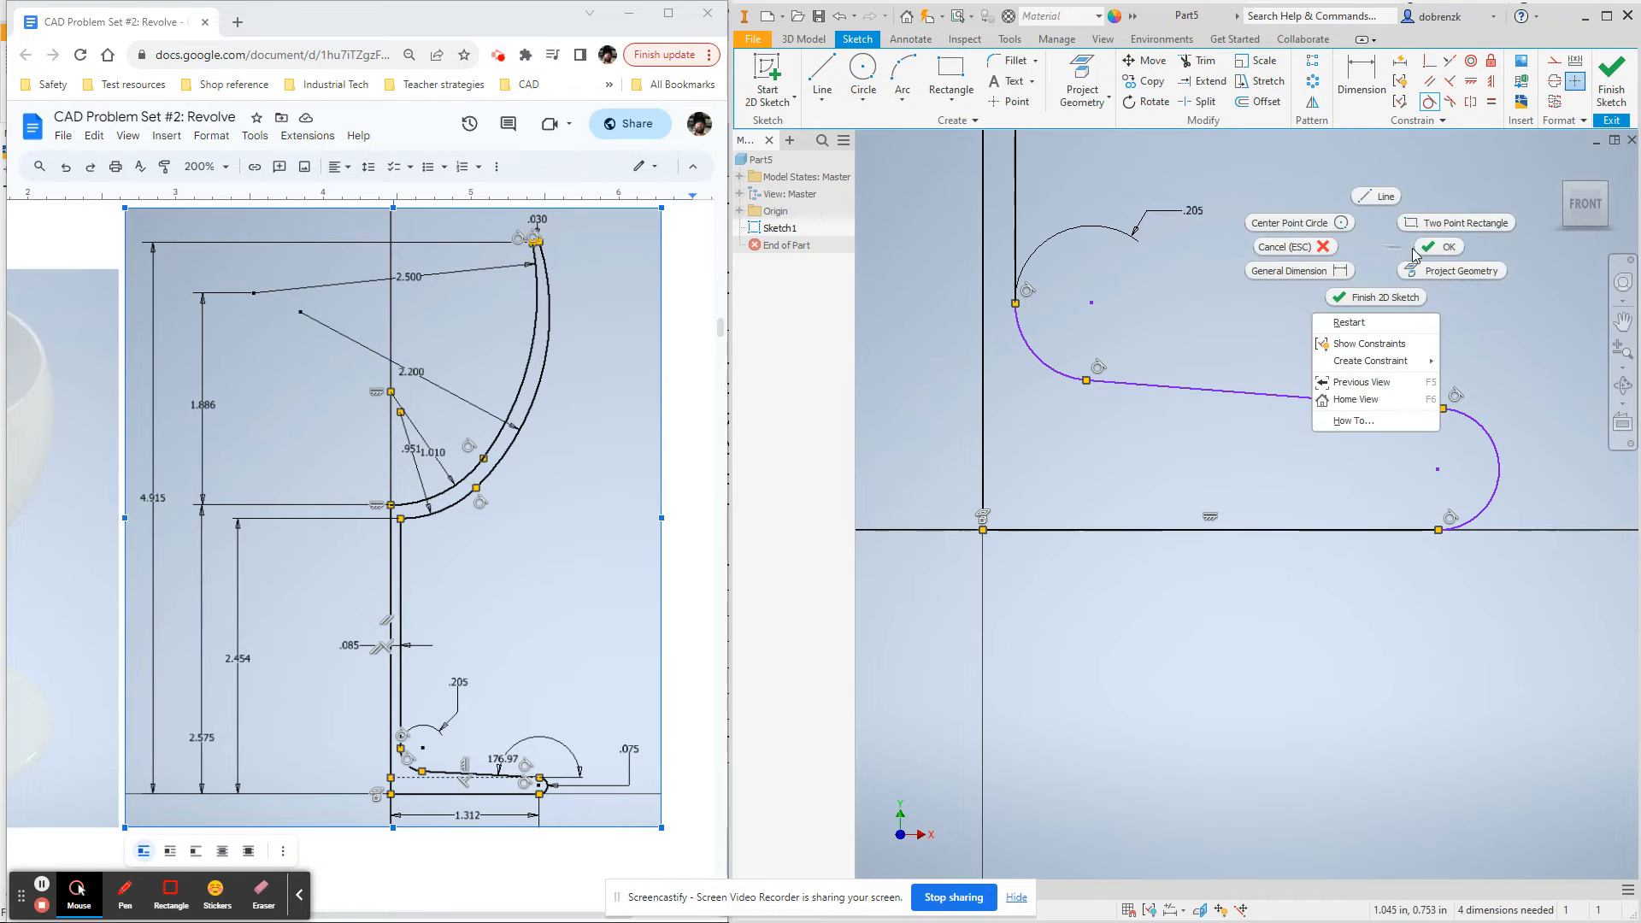
{"action": "left_click", "coordinate": [1419, 248]}
Draw a horizontal construction line from the upper end of the foot's outer arc to the centre line, and pull that arc slightly inward
{"action": "key", "text": "l"}
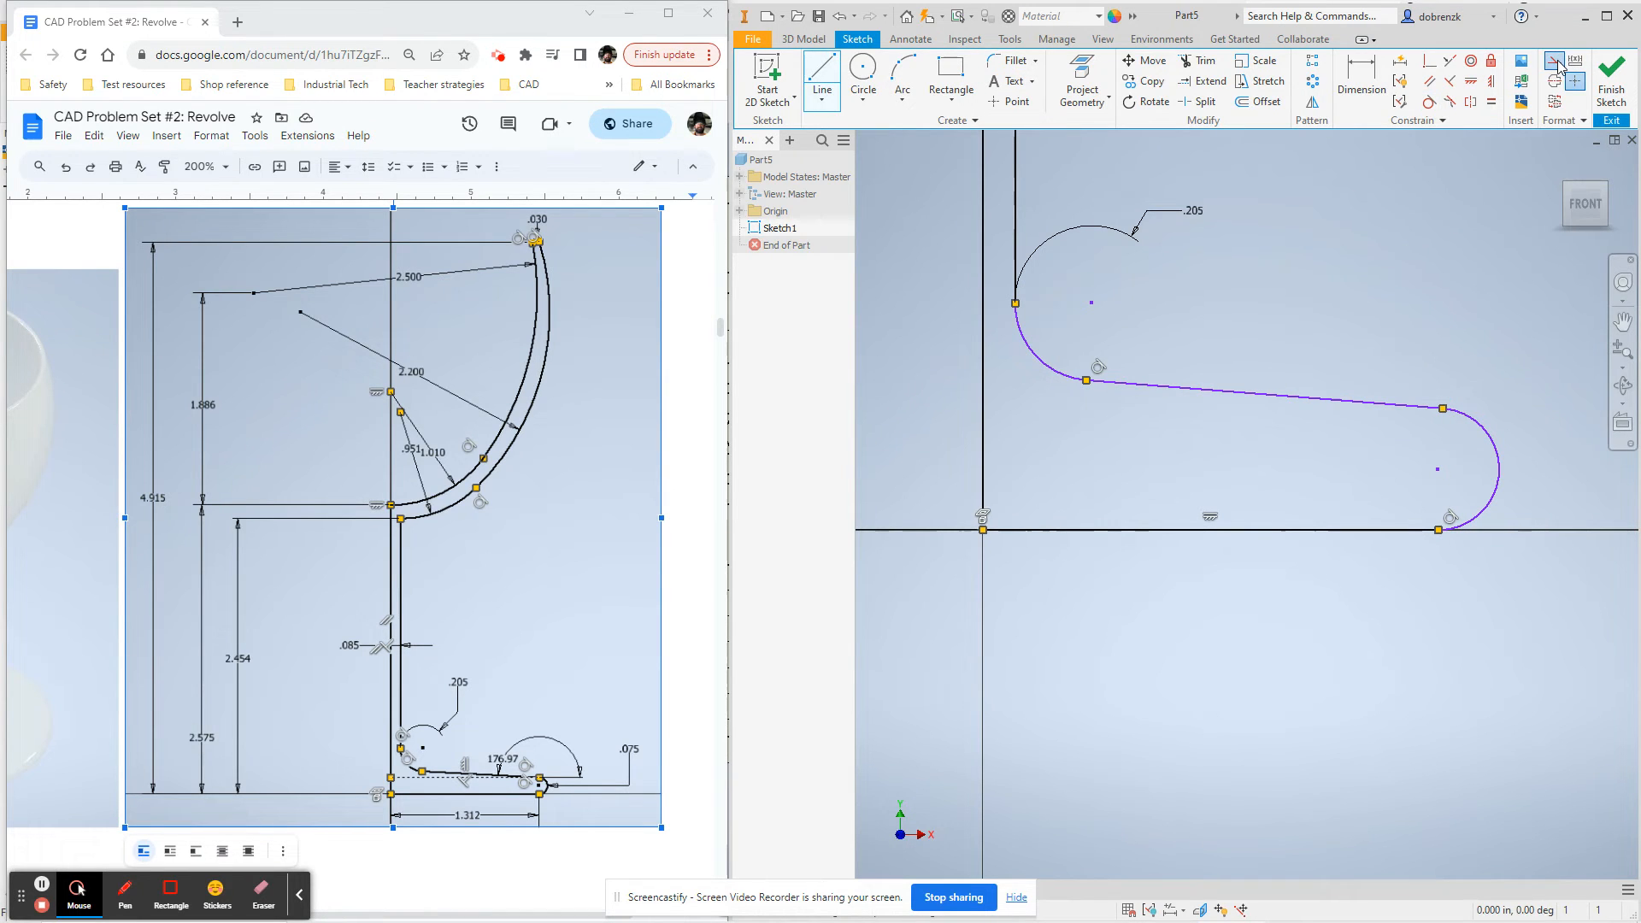
{"action": "left_click", "coordinate": [1443, 408]}
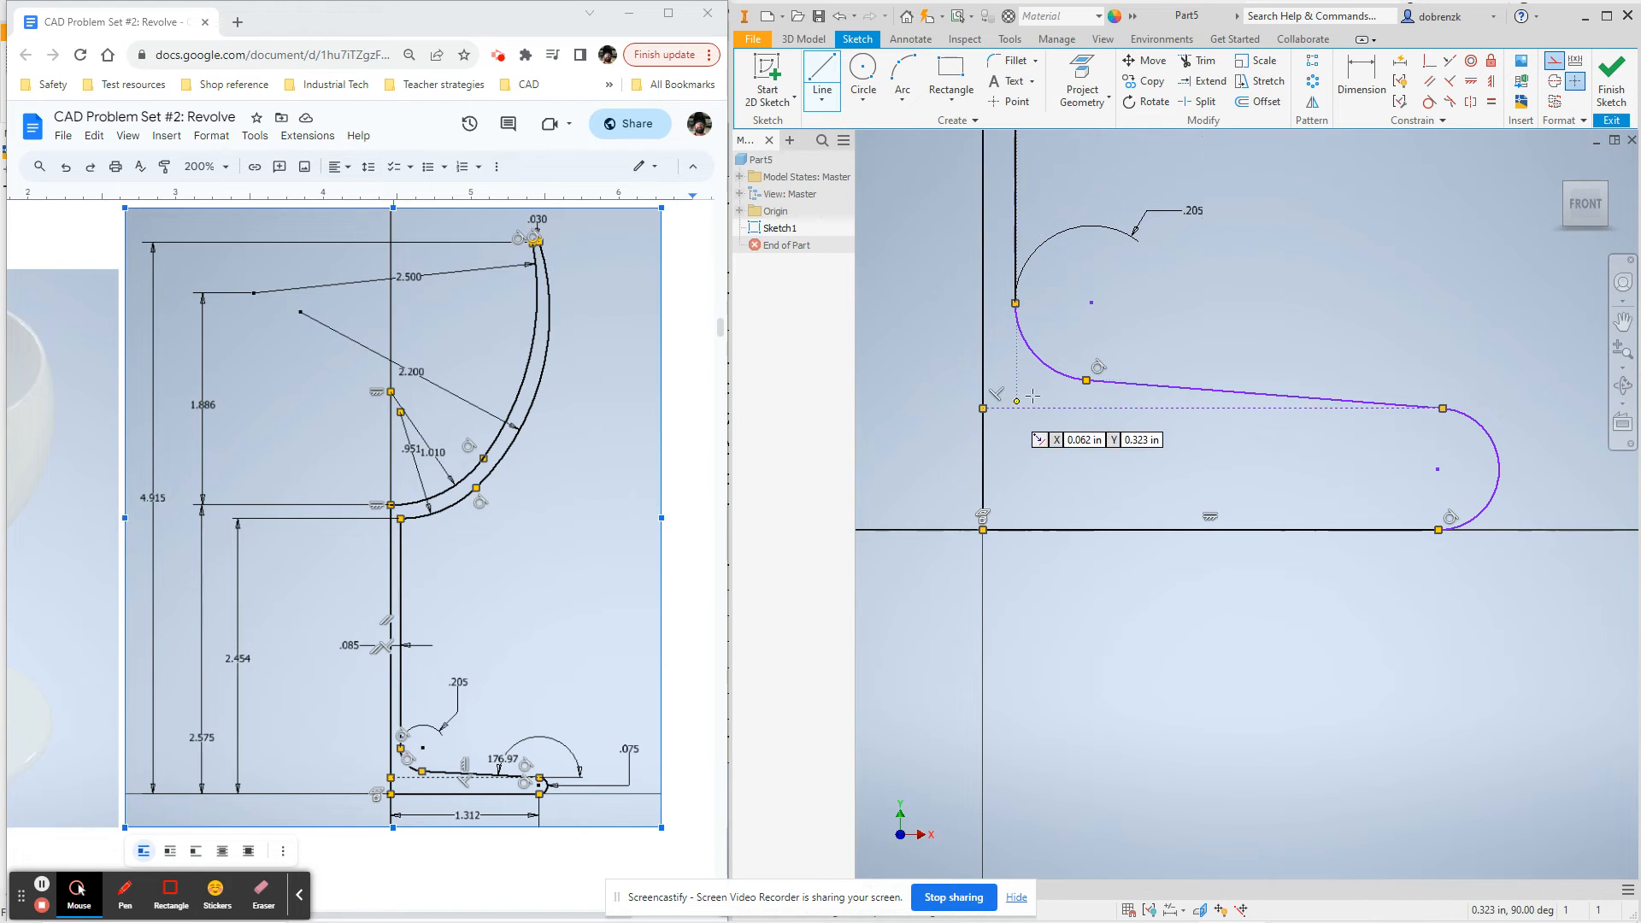
{"action": "key", "text": "Escape"}
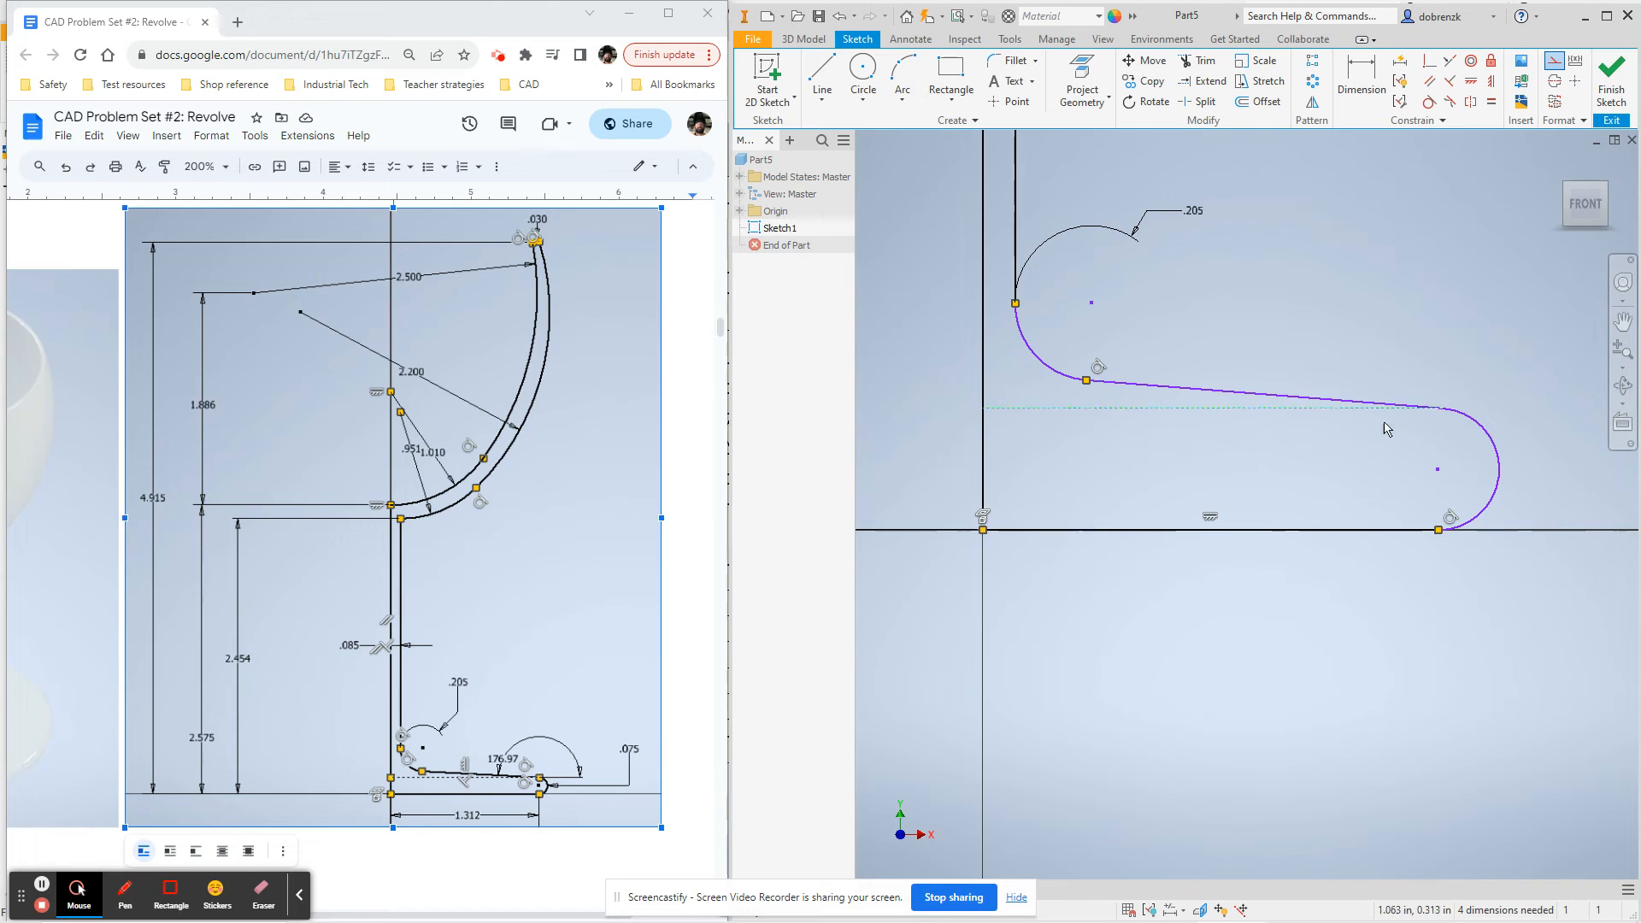
{"action": "mouse_move", "coordinate": [1442, 408]}
{"action": "left_mouse_down"}
{"action": "mouse_move", "coordinate": [1395, 417]}
{"action": "mouse_move", "coordinate": [1427, 414]}
{"action": "left_mouse_up"}
Dimension the length of the horizontal base line as 1.312 in
{"action": "left_click", "coordinate": [1362, 75]}
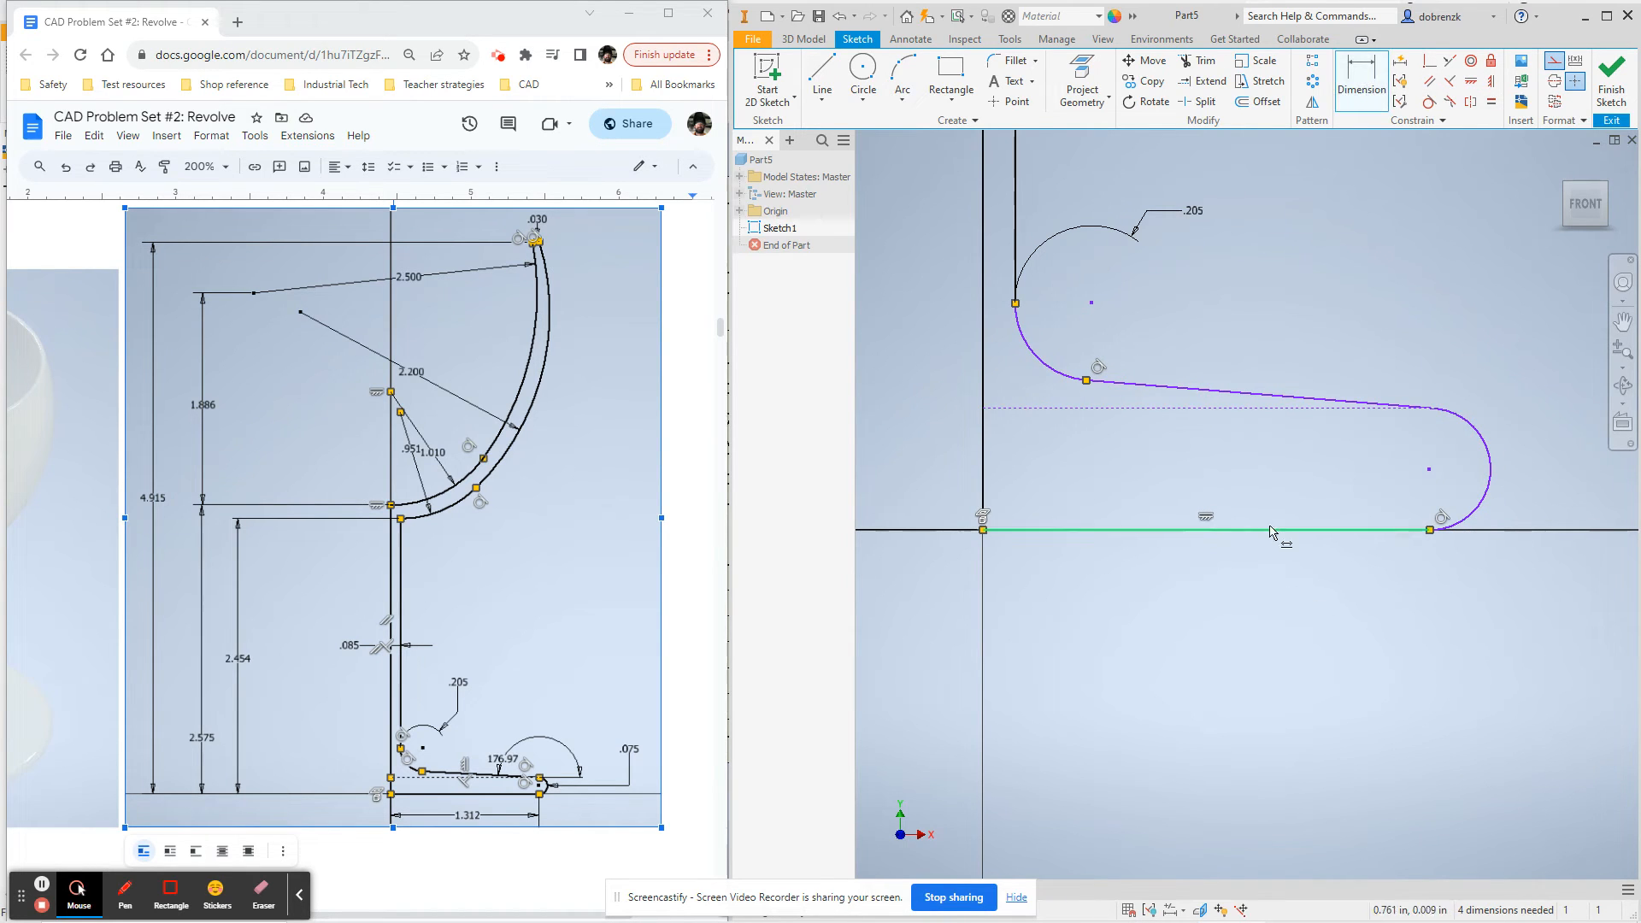
{"action": "left_click", "coordinate": [1200, 529]}
{"action": "left_click", "coordinate": [1176, 595]}
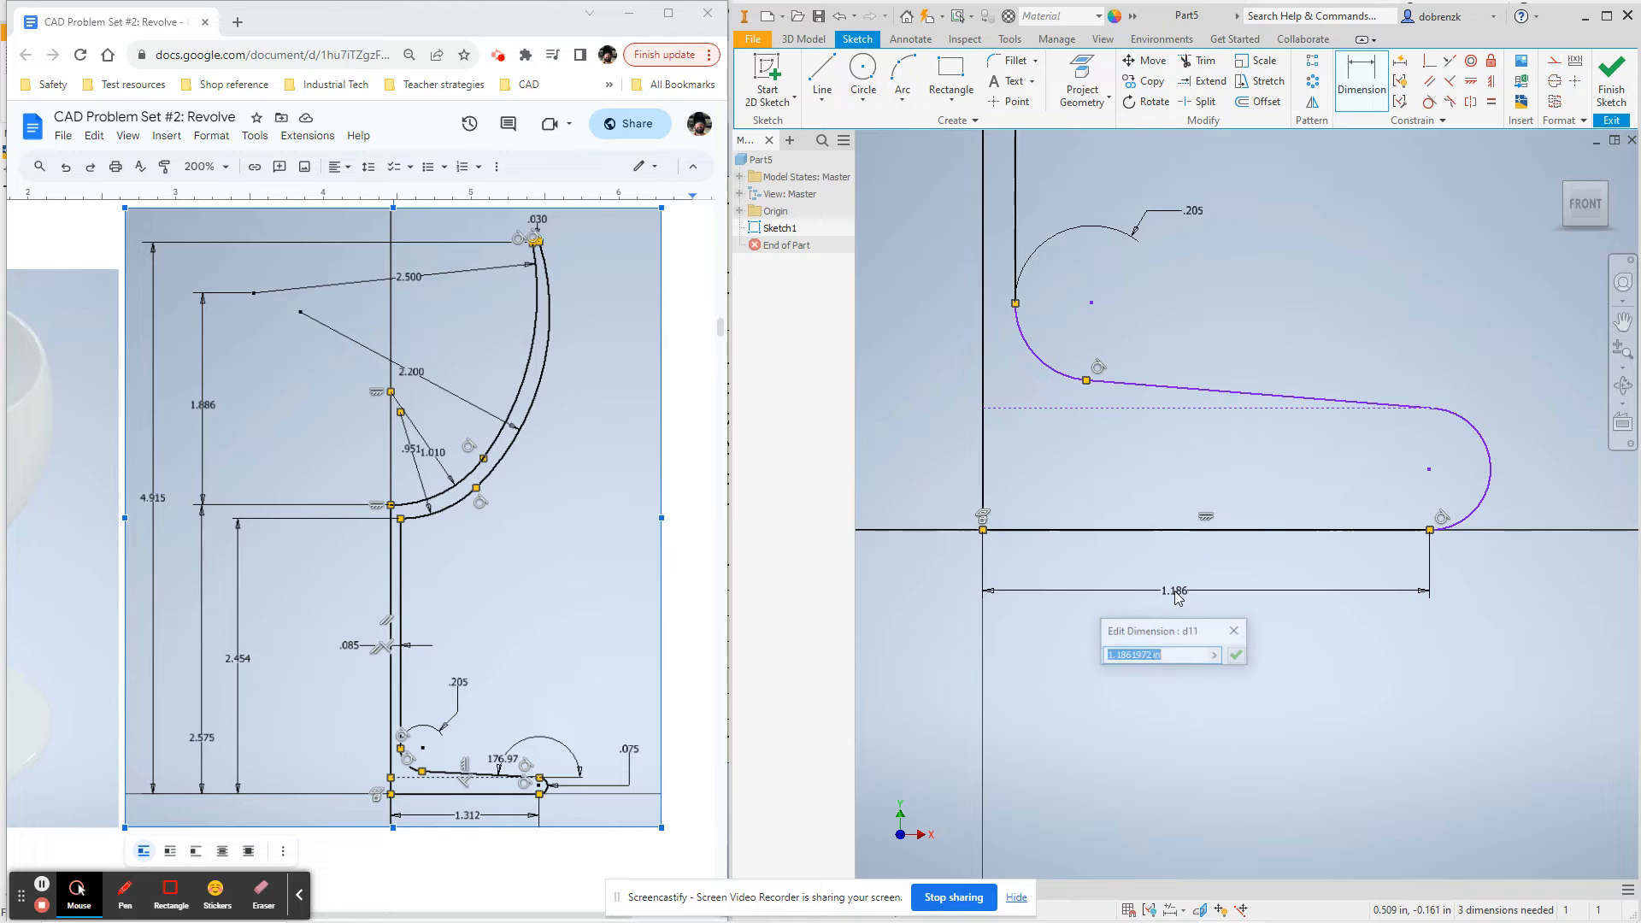
{"action": "type", "text": "1.312"}
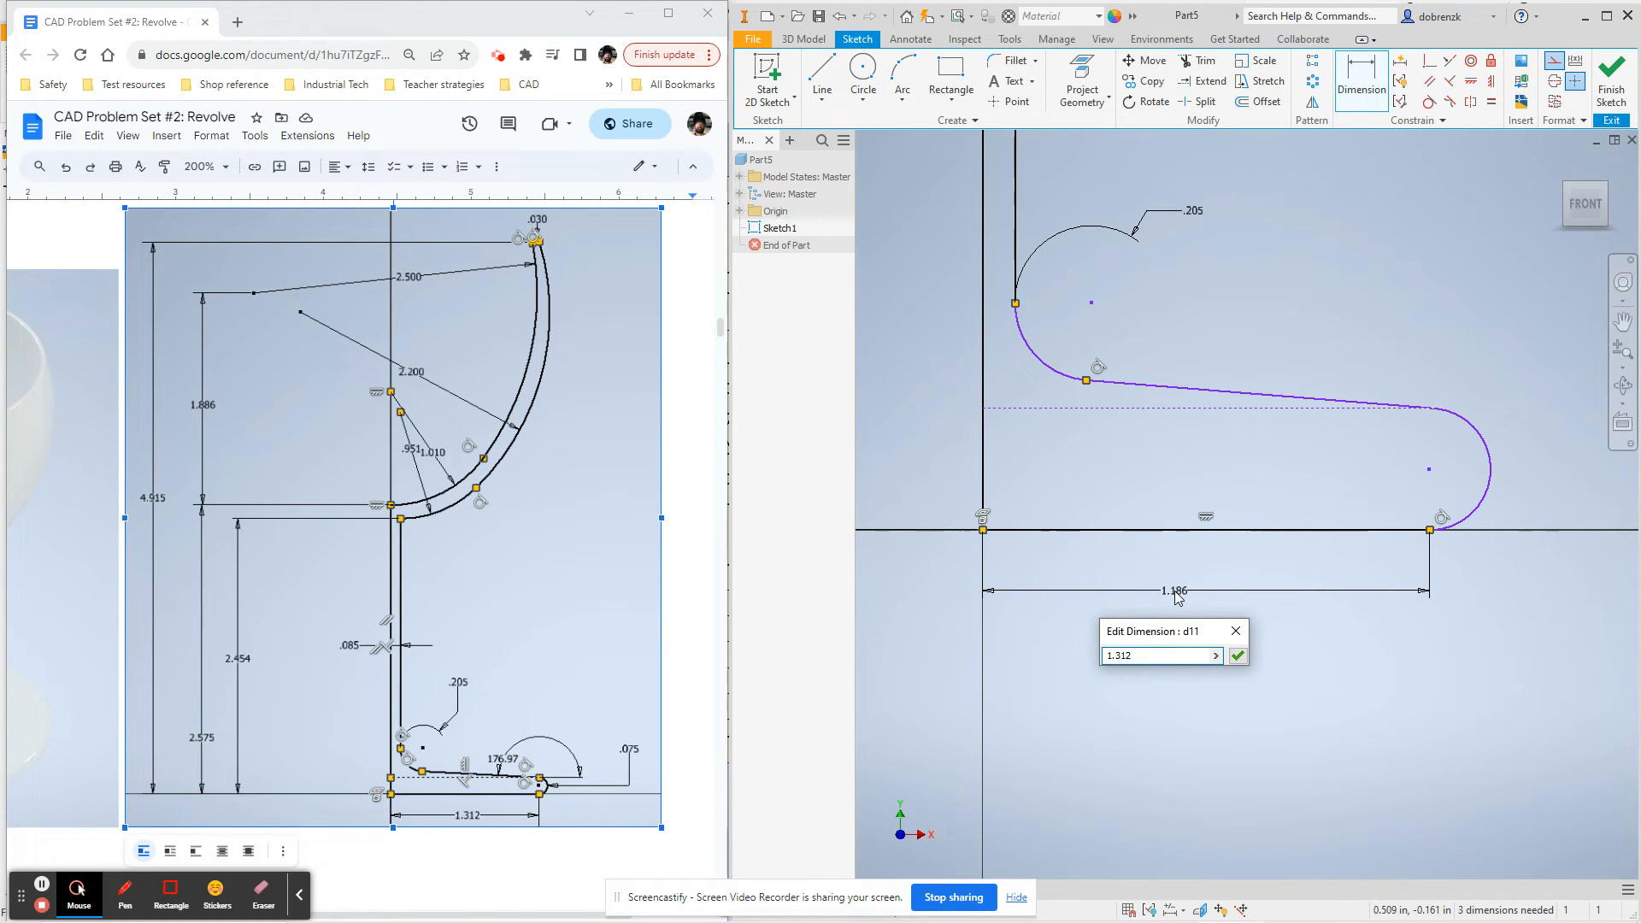
{"action": "key", "text": "Return"}
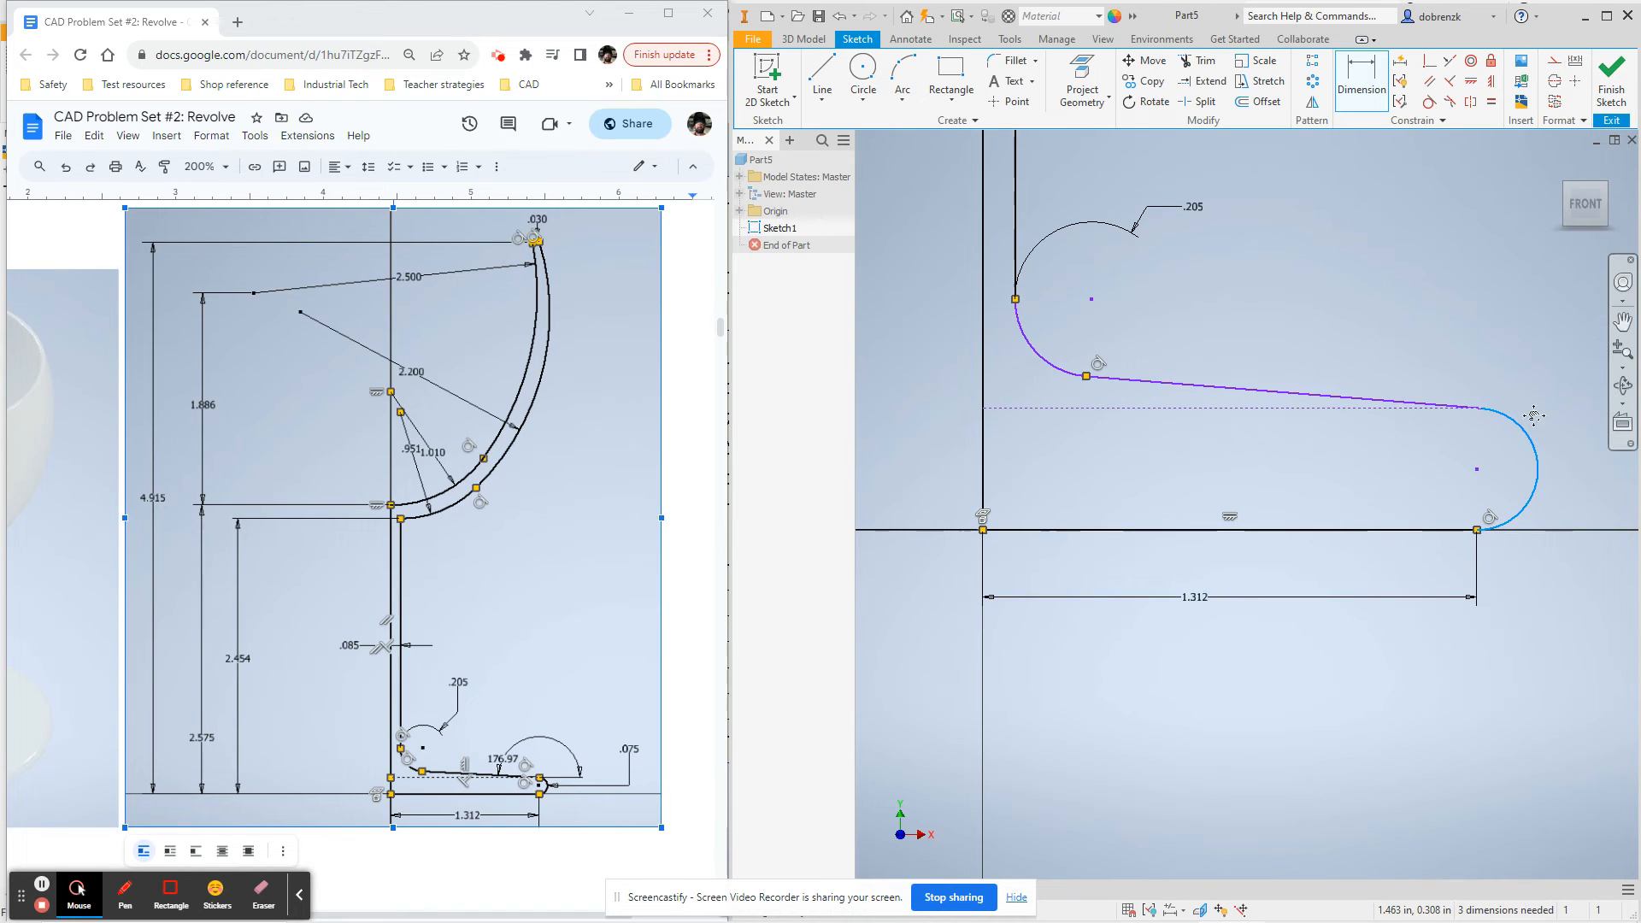
Dimension the radius of the foot's outer arc as 0.075 in
{"action": "left_click", "coordinate": [1534, 416]}
{"action": "left_click", "coordinate": [1481, 422]}
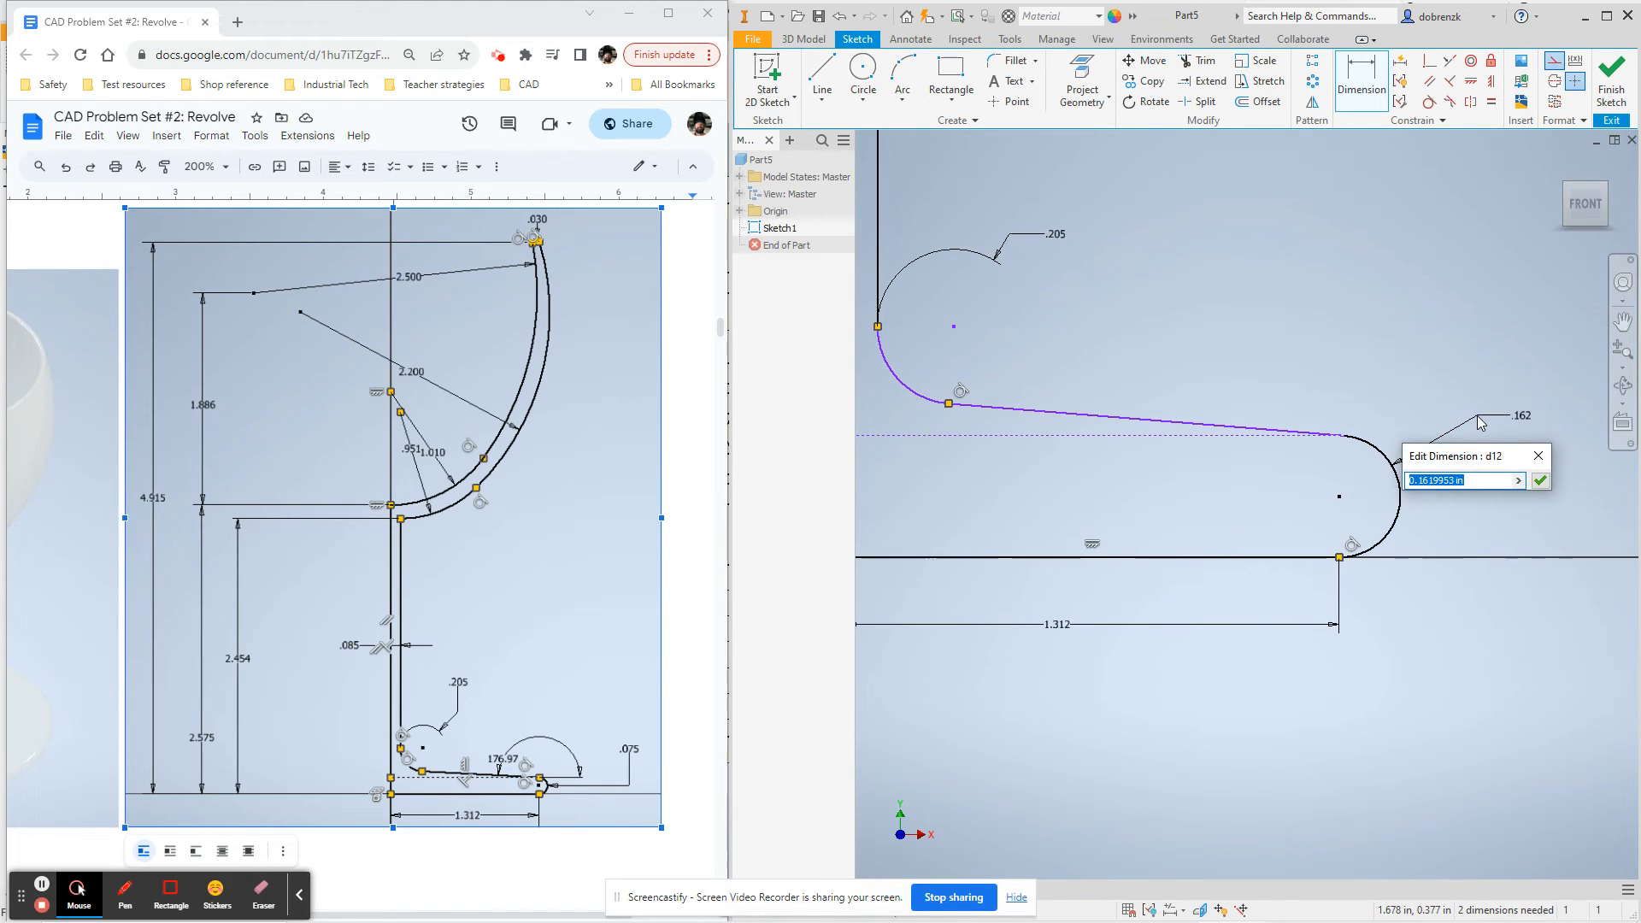
{"action": "type", "text": ".075"}
{"action": "key", "text": "Return"}
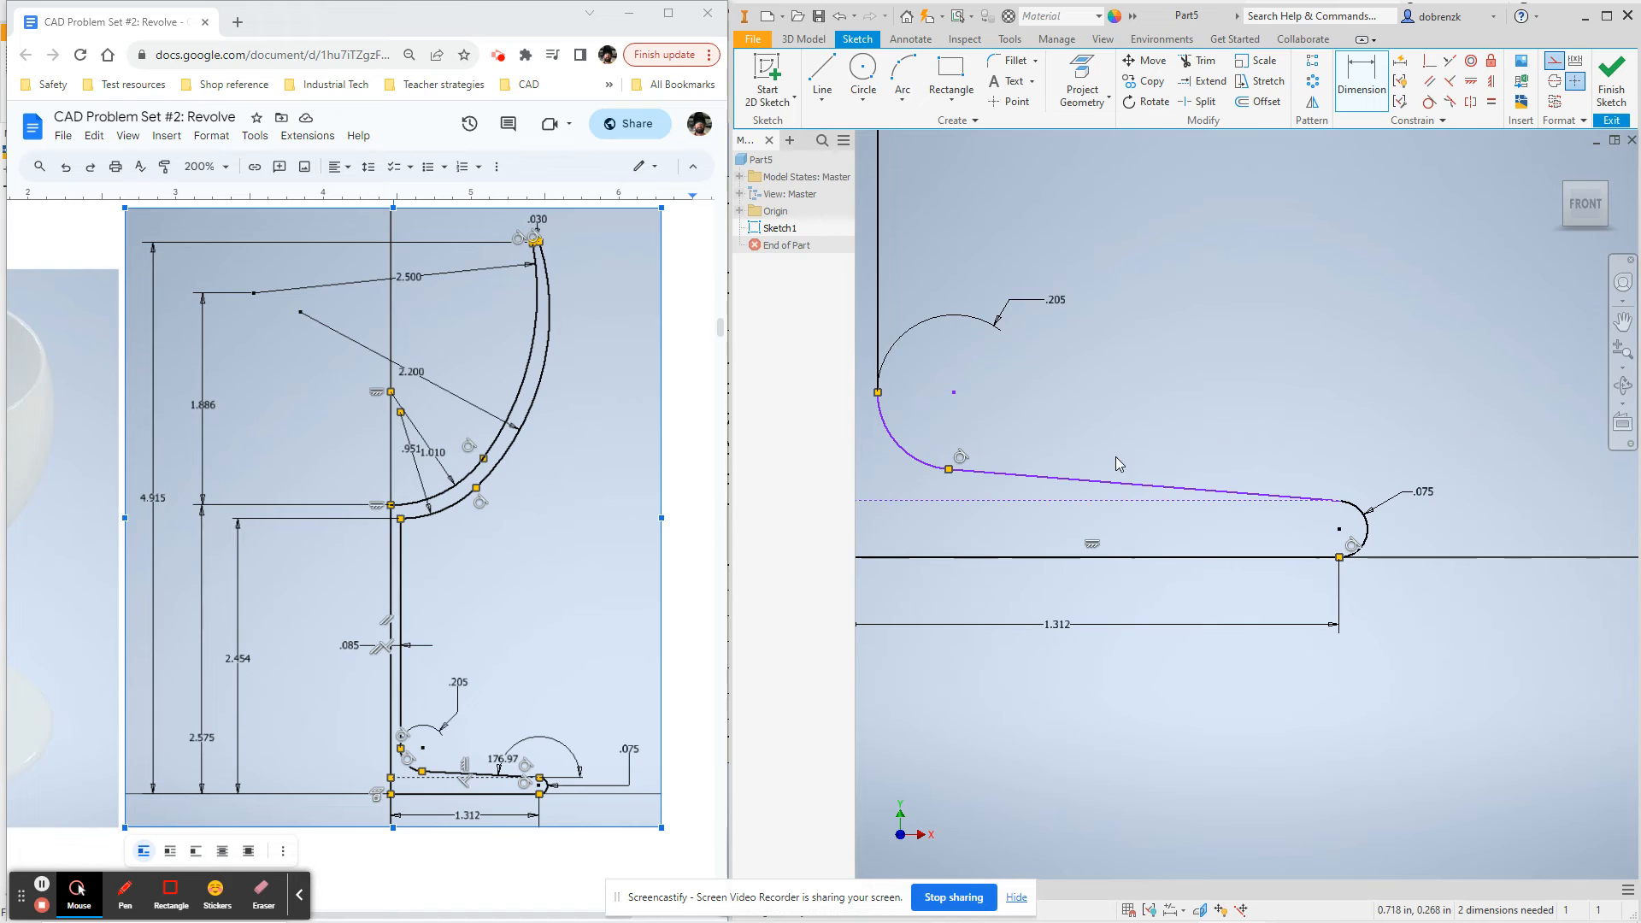
Dimension the angle between the sloped foot line and the horizontal construction line as 176.97 degrees
{"action": "middle_click_drag", "start_coordinate": [1115, 456], "coordinate": [1315, 425]}
{"action": "scroll", "coordinate": [1314, 425], "scroll_direction": "down", "scroll_amount": 3}
{"action": "scroll", "coordinate": [1241, 419], "scroll_direction": "up", "scroll_amount": 6}
{"action": "scroll", "coordinate": [1239, 417], "scroll_direction": "down", "scroll_amount": 3}
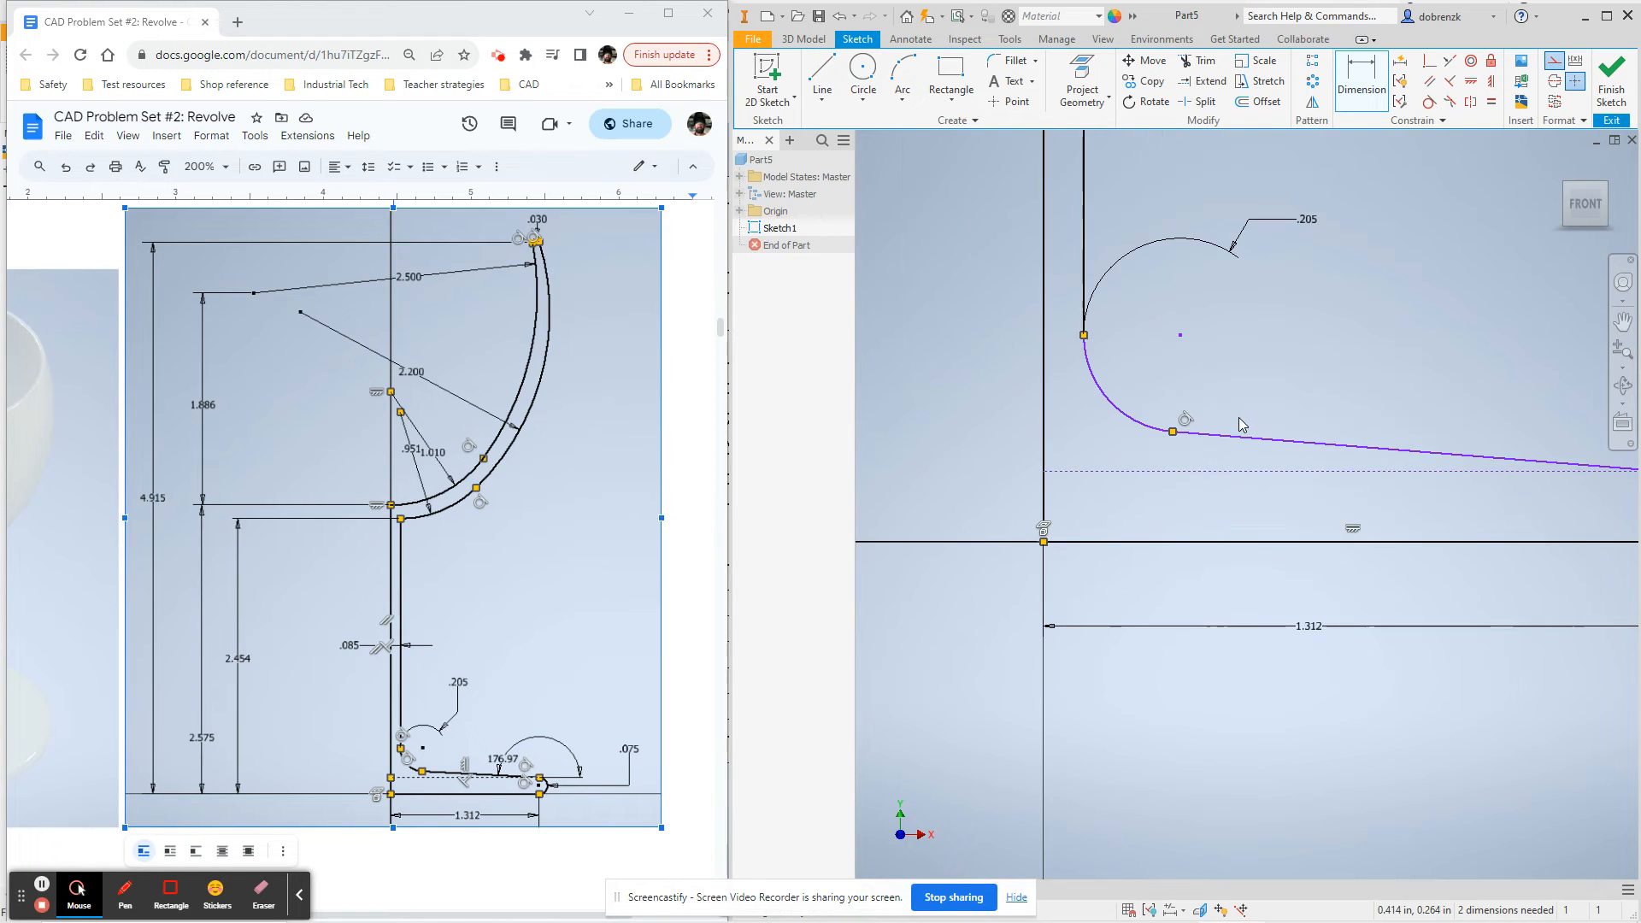
{"action": "scroll", "coordinate": [1242, 424], "scroll_direction": "down", "scroll_amount": 2}
{"action": "scroll", "coordinate": [1344, 392], "scroll_direction": "up", "scroll_amount": 2}
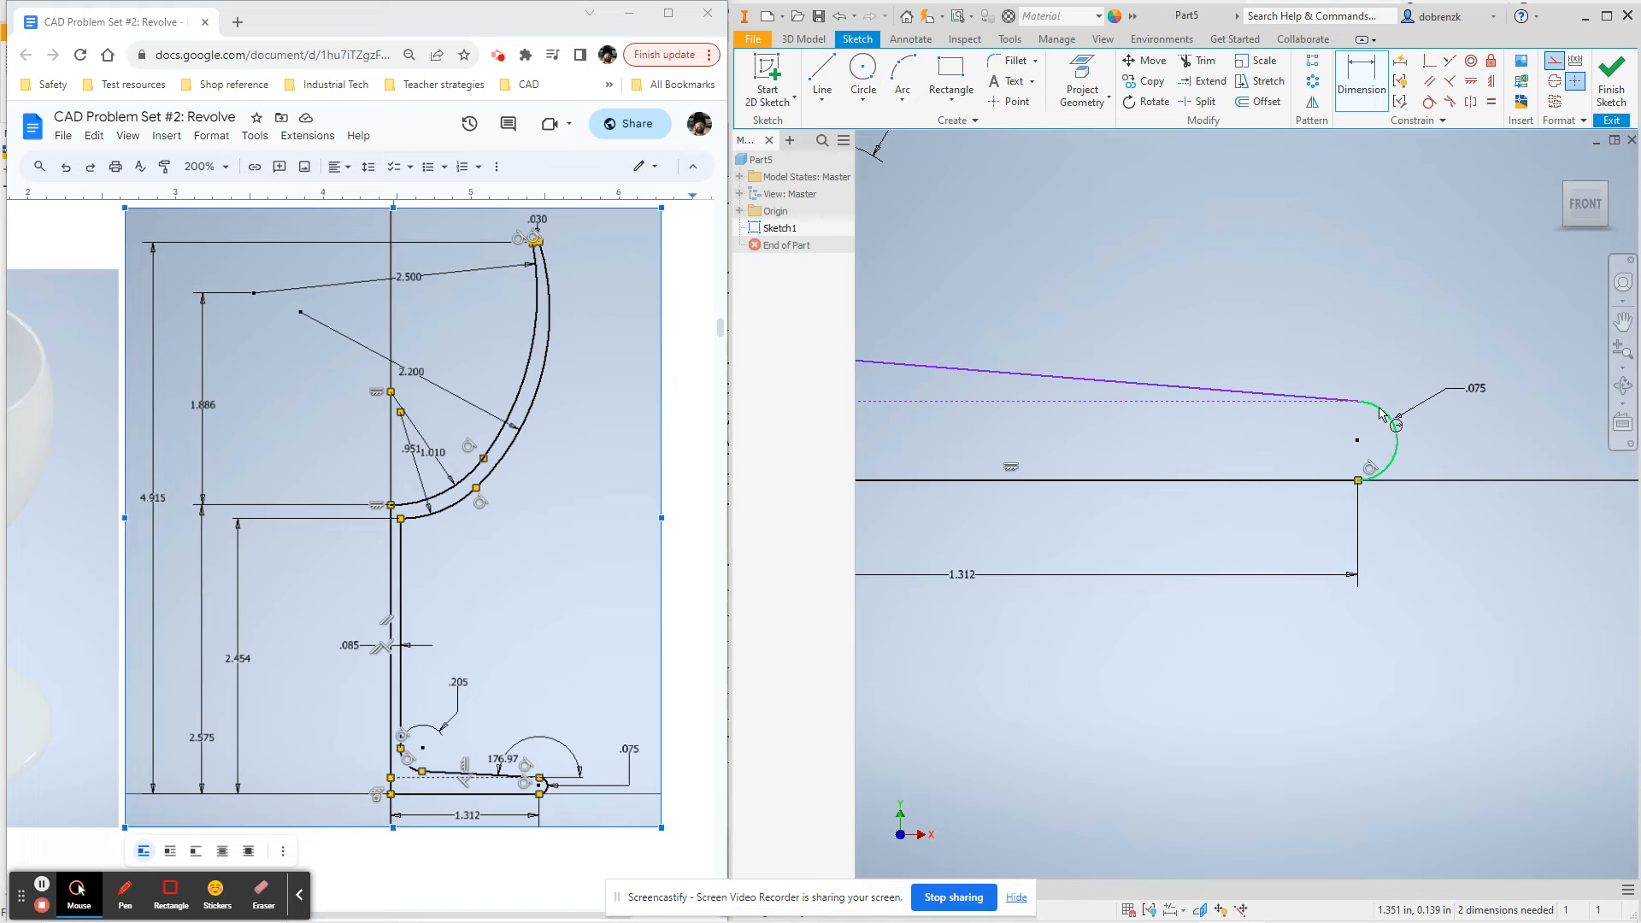
{"action": "left_click", "coordinate": [1248, 395]}
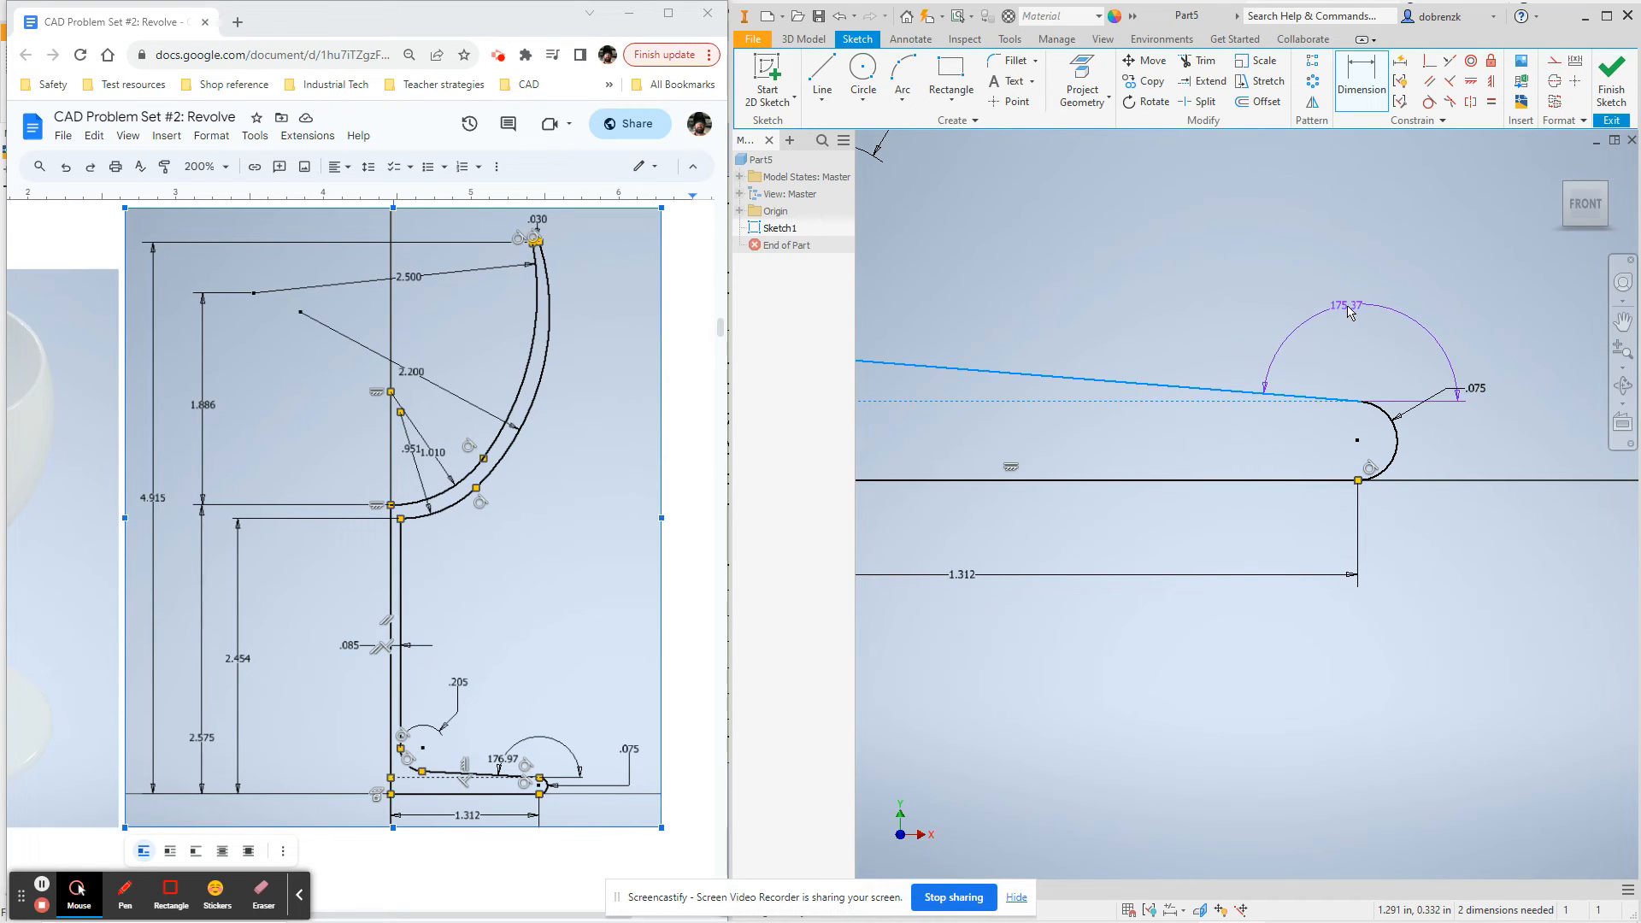
{"action": "left_click", "coordinate": [1324, 297]}
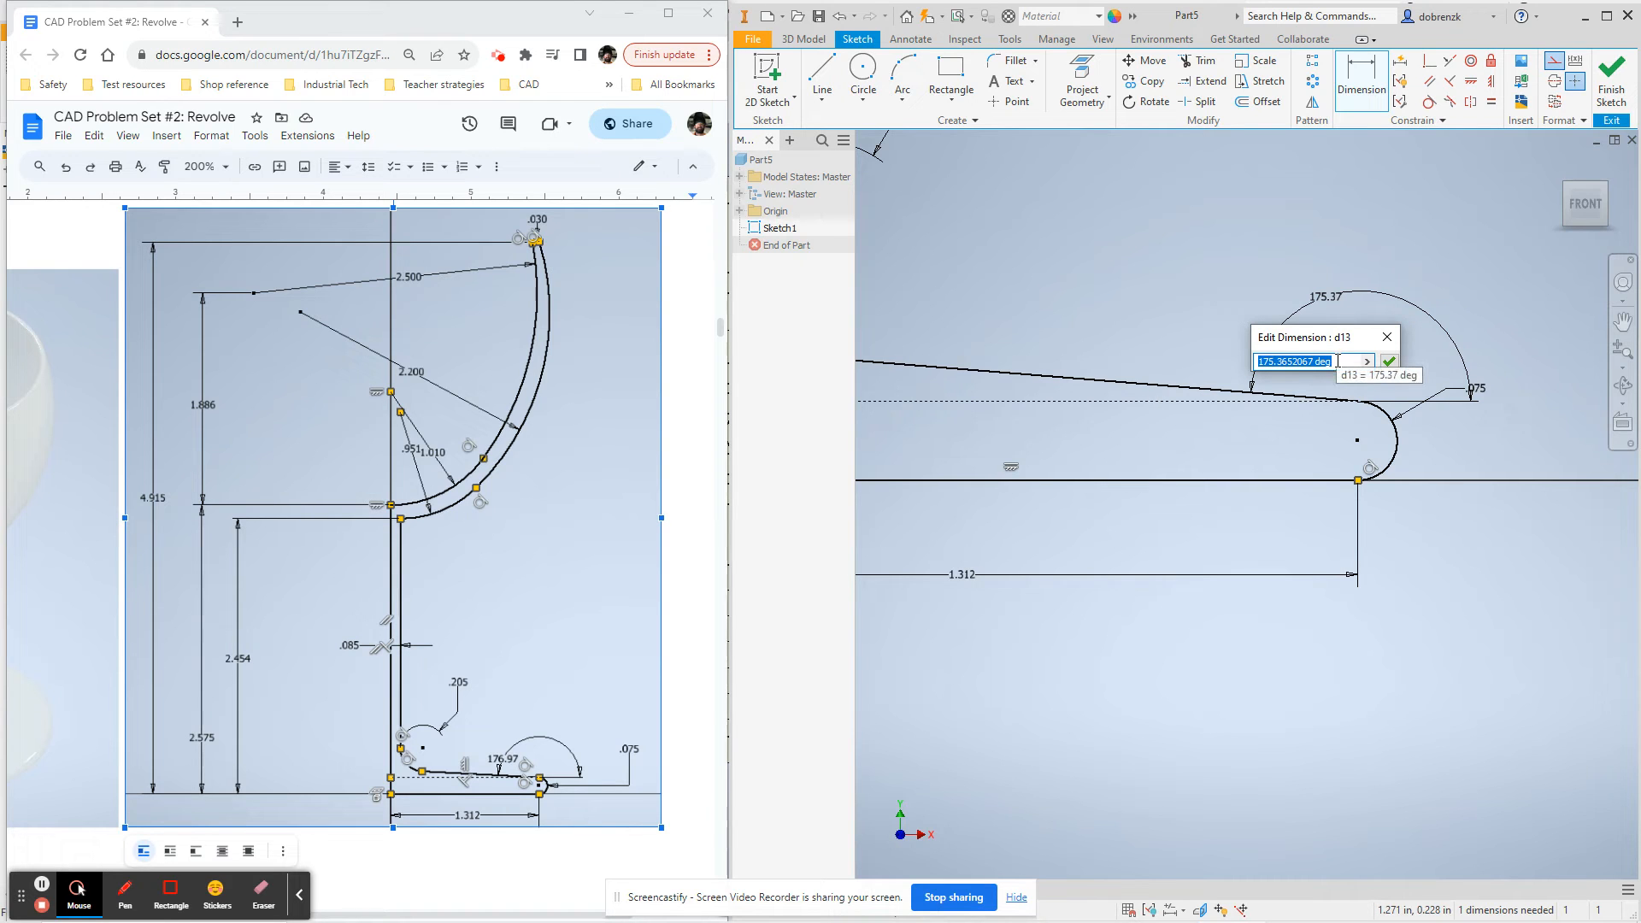
{"action": "type", "text": "176.97"}
{"action": "key", "text": "Return"}
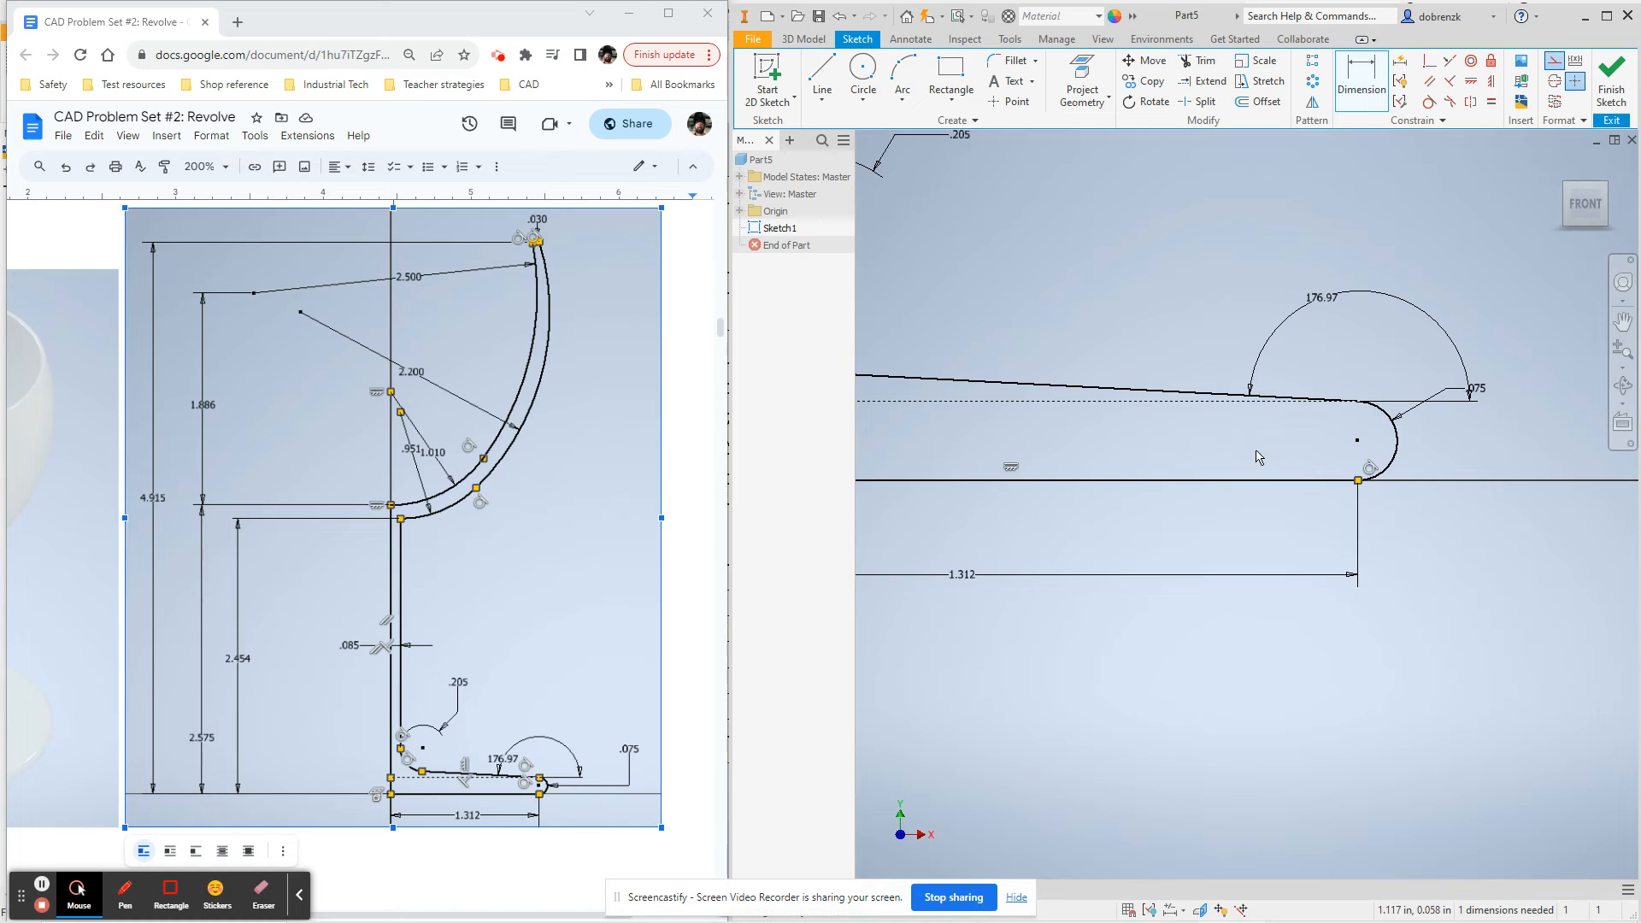
{"action": "scroll", "coordinate": [1257, 457], "scroll_direction": "up", "scroll_amount": 2}
{"action": "right_click", "coordinate": [1151, 623]}
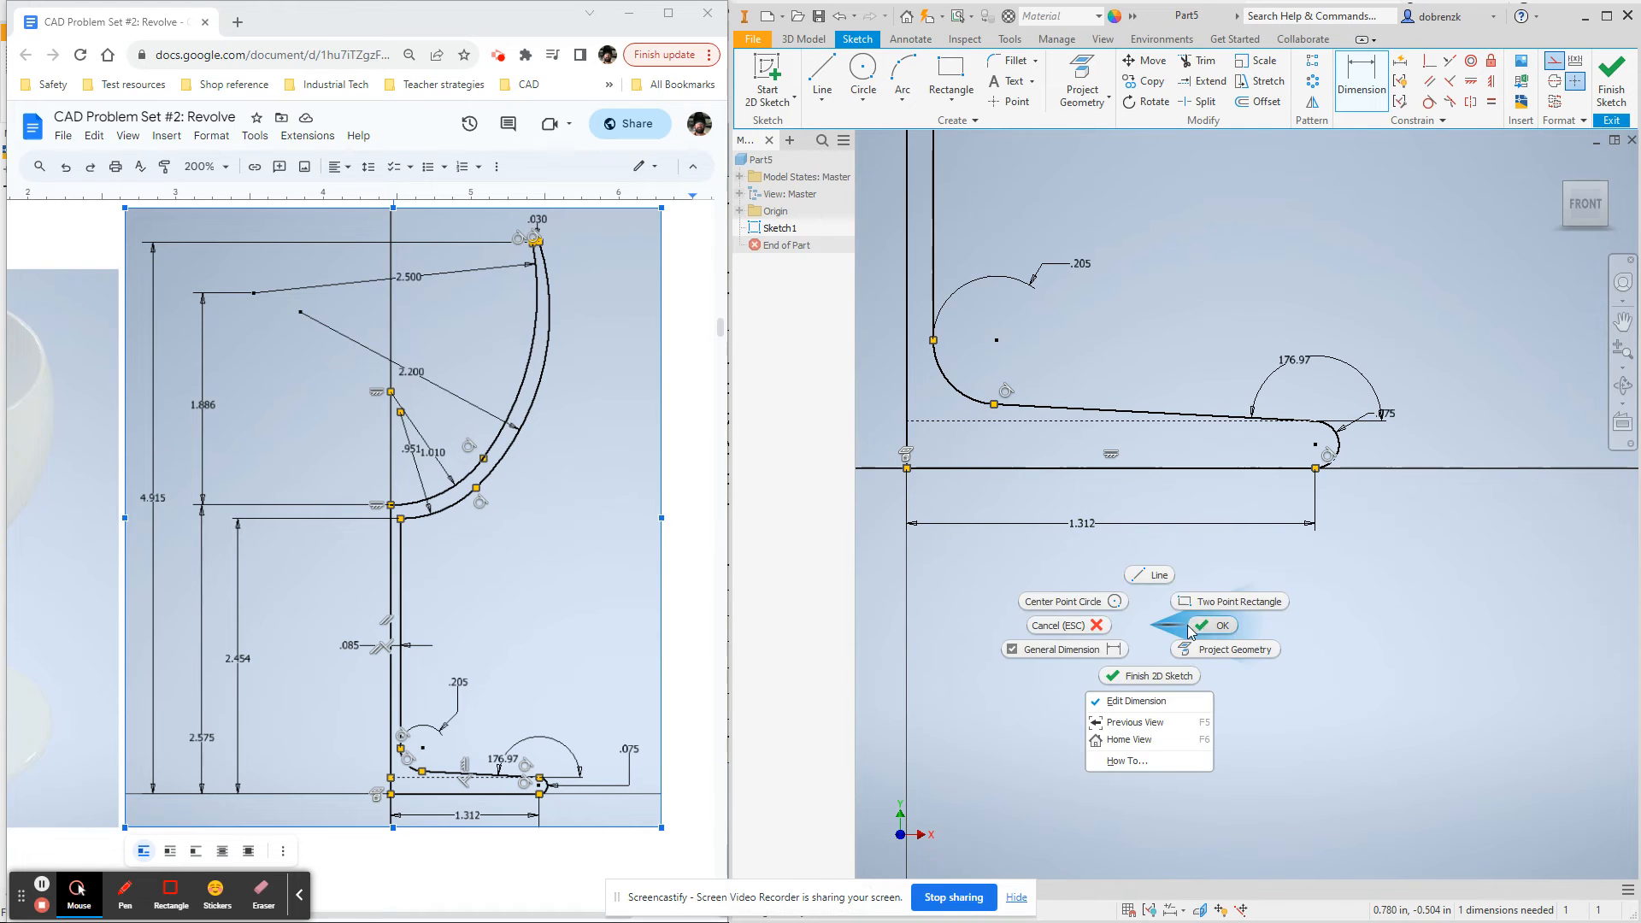
{"action": "left_click", "coordinate": [1203, 629]}
Check the bowl's arcs for the missing constraint, pulling on the outer curve to test which geometry is still free
{"action": "scroll", "coordinate": [1047, 406], "scroll_direction": "up", "scroll_amount": 3}
{"action": "middle_click_drag", "start_coordinate": [1051, 421], "coordinate": [1130, 755]}
{"action": "mouse_move", "coordinate": [1211, 350]}
{"action": "middle_mouse_down"}
{"action": "mouse_move", "coordinate": [1088, 579]}
{"action": "mouse_move", "coordinate": [1150, 633]}
{"action": "middle_mouse_up"}
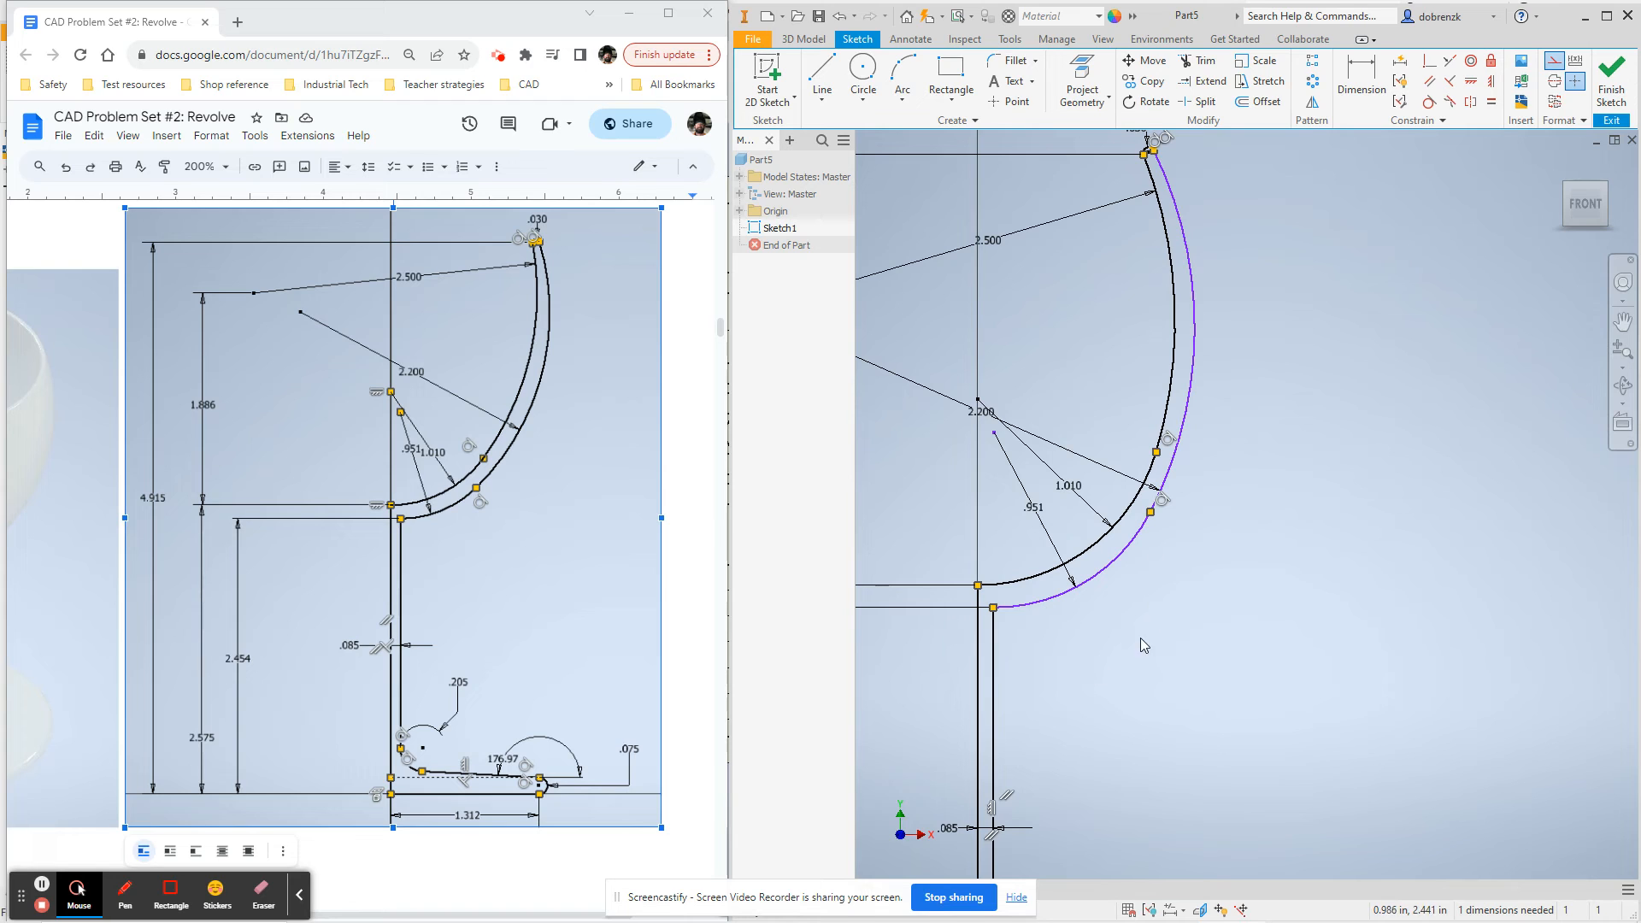
{"action": "middle_click_drag", "start_coordinate": [911, 689], "coordinate": [922, 719]}
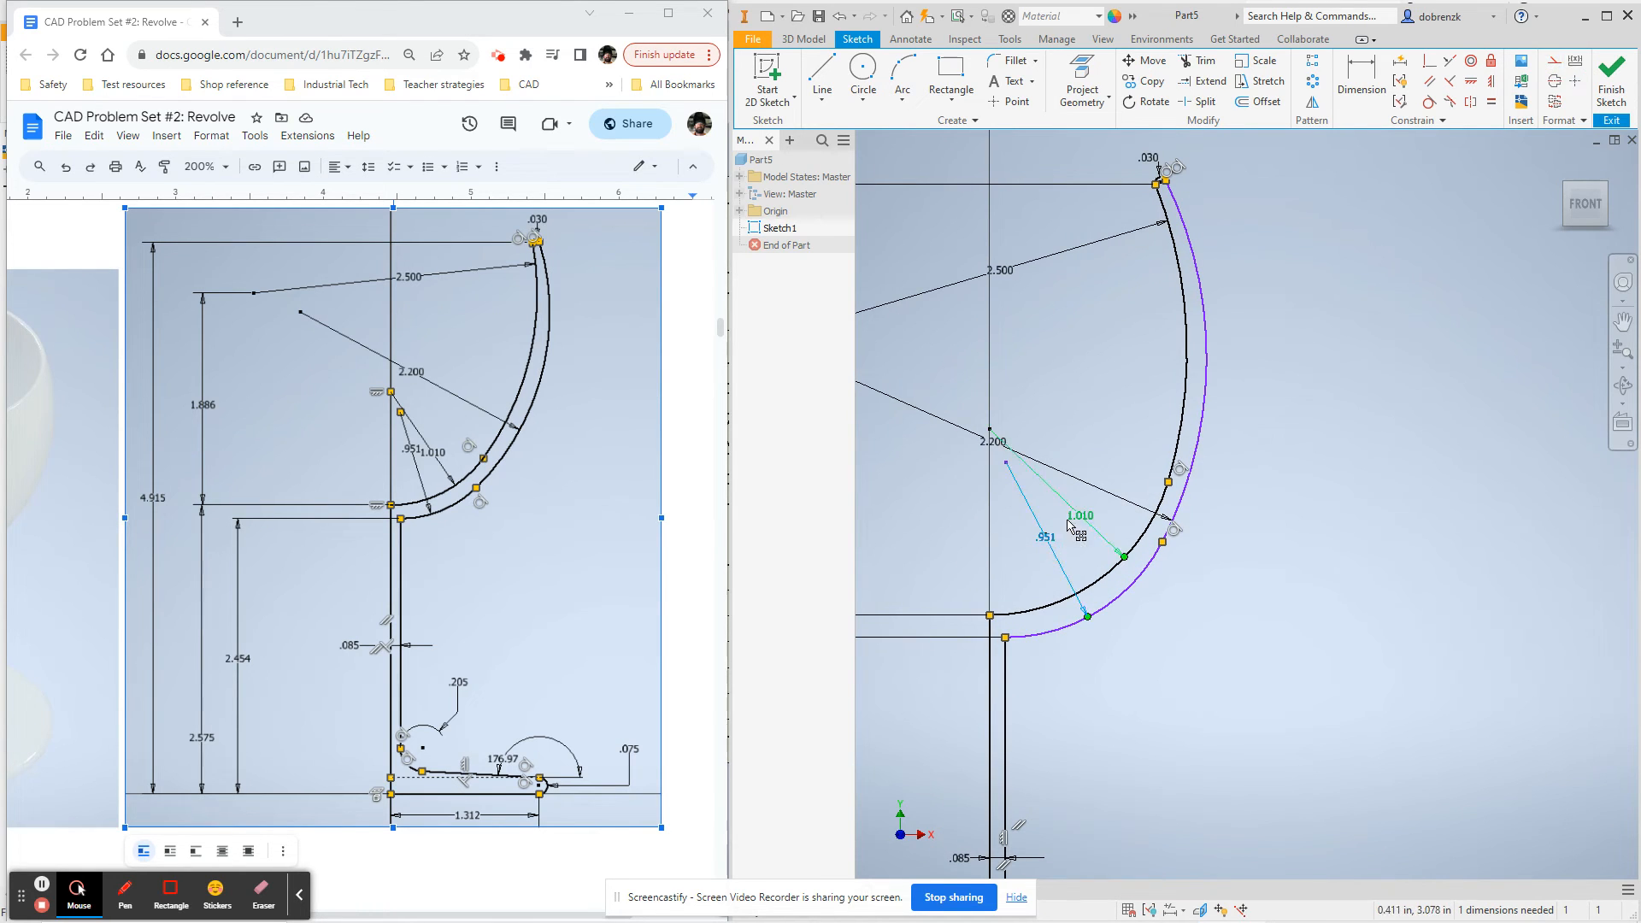
{"action": "middle_click_drag", "start_coordinate": [1071, 451], "coordinate": [1251, 470]}
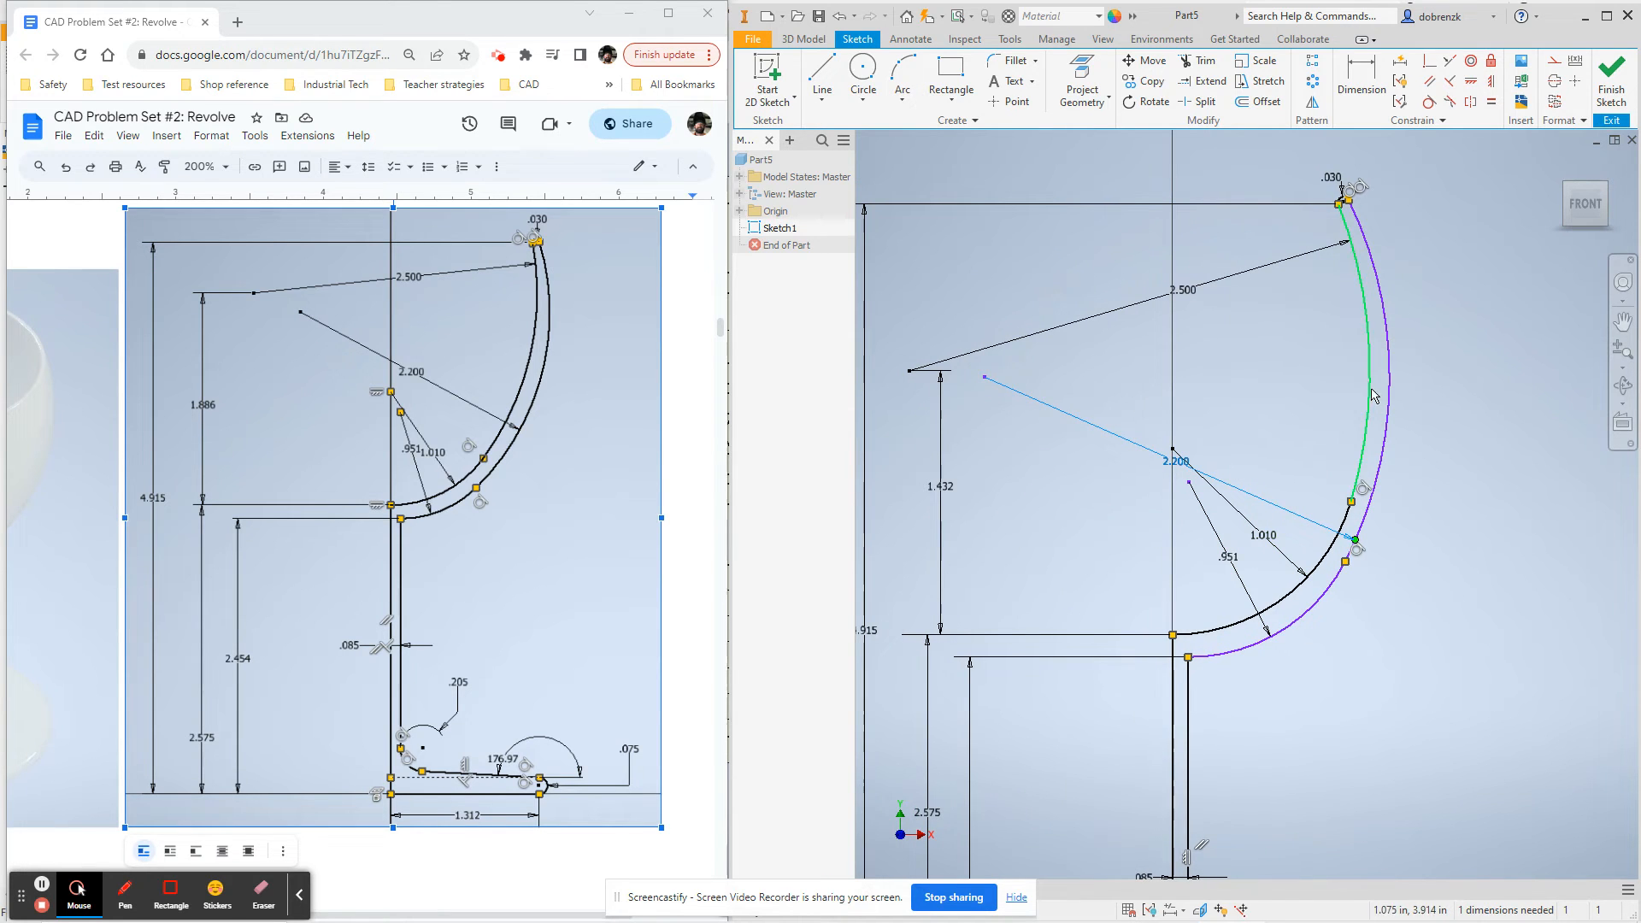
{"action": "left_click_drag", "start_coordinate": [1389, 381], "coordinate": [1215, 439]}
{"action": "scroll", "coordinate": [1484, 551], "scroll_direction": "up", "scroll_amount": 2}
{"action": "scroll", "coordinate": [1491, 589], "scroll_direction": "down", "scroll_amount": 3}
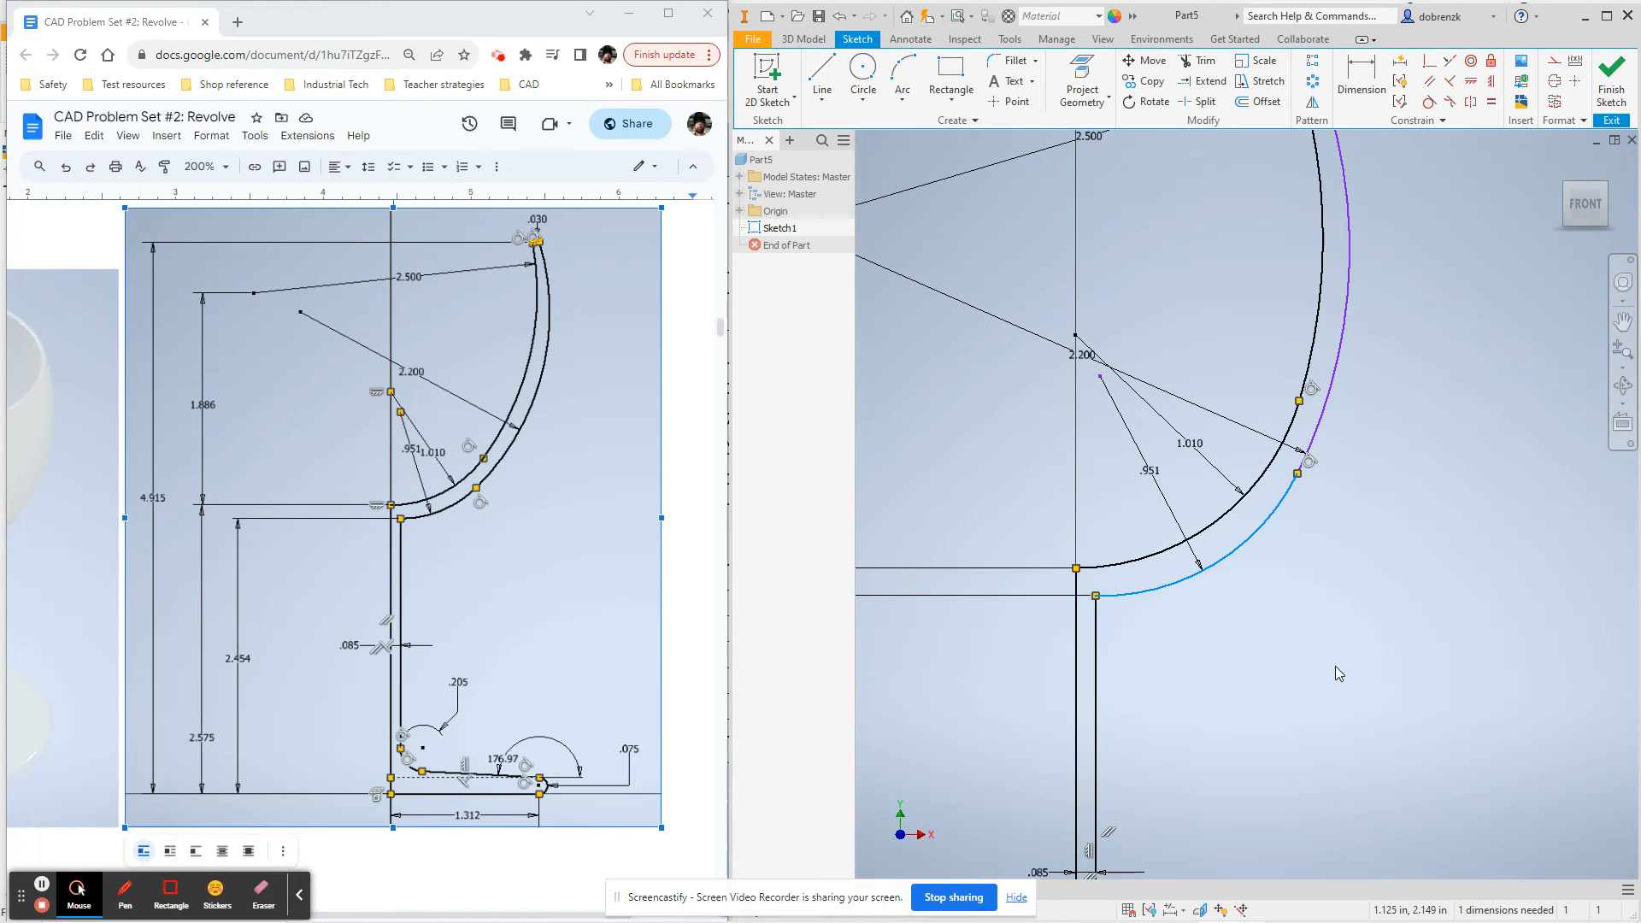
{"action": "middle_click_drag", "start_coordinate": [1310, 732], "coordinate": [1363, 715]}
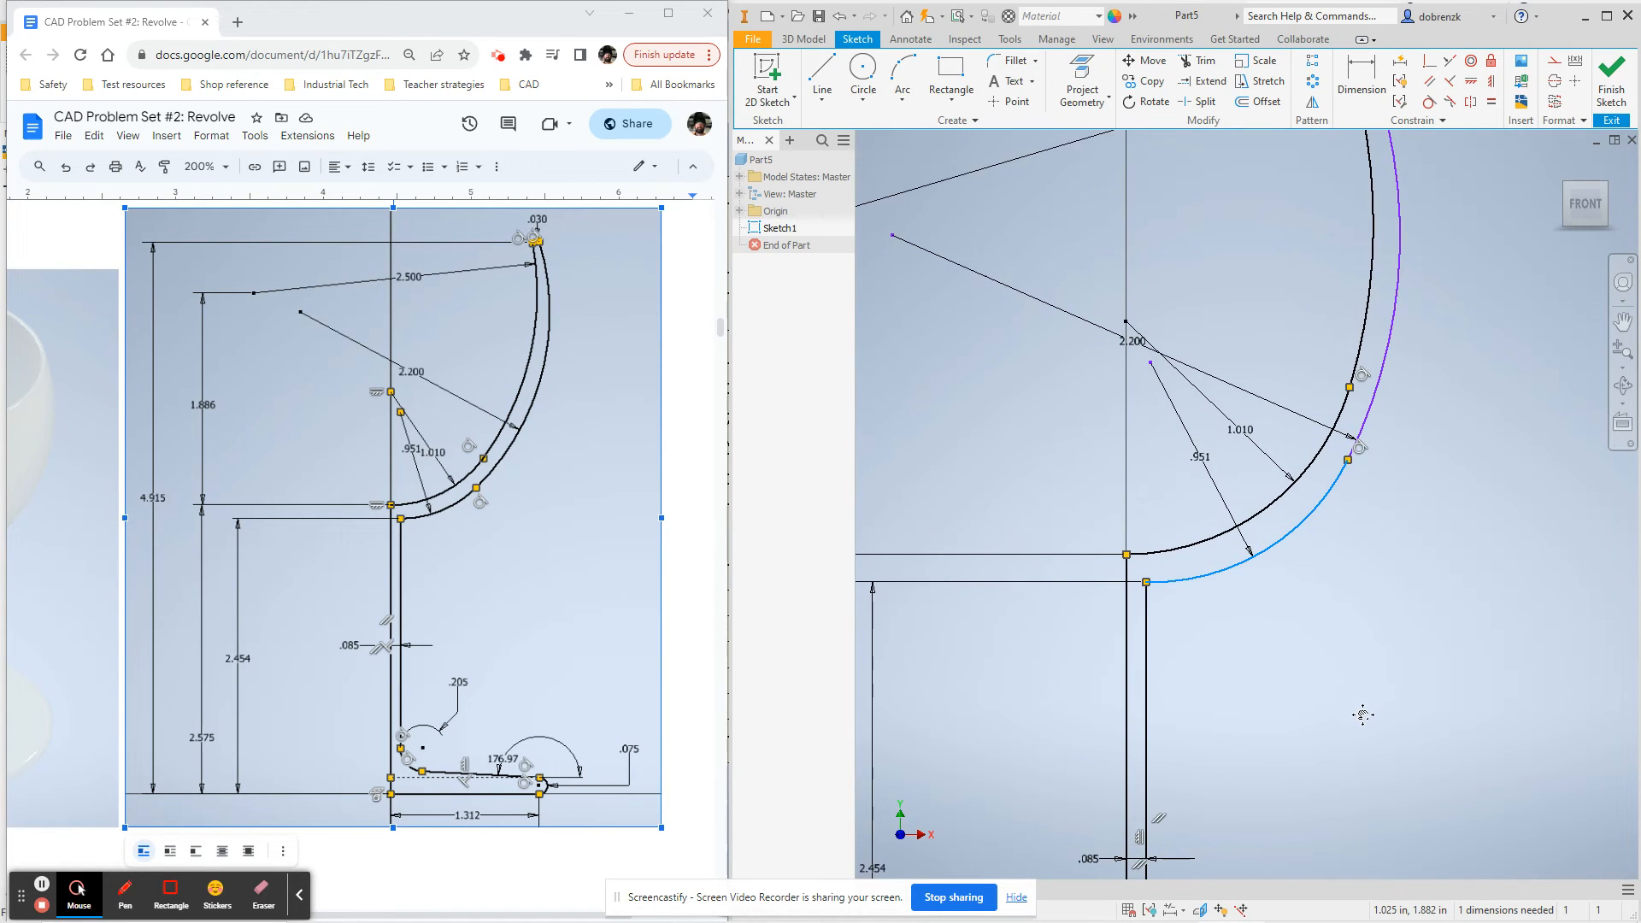
{"action": "scroll", "coordinate": [1232, 682], "scroll_direction": "up", "scroll_amount": 3}
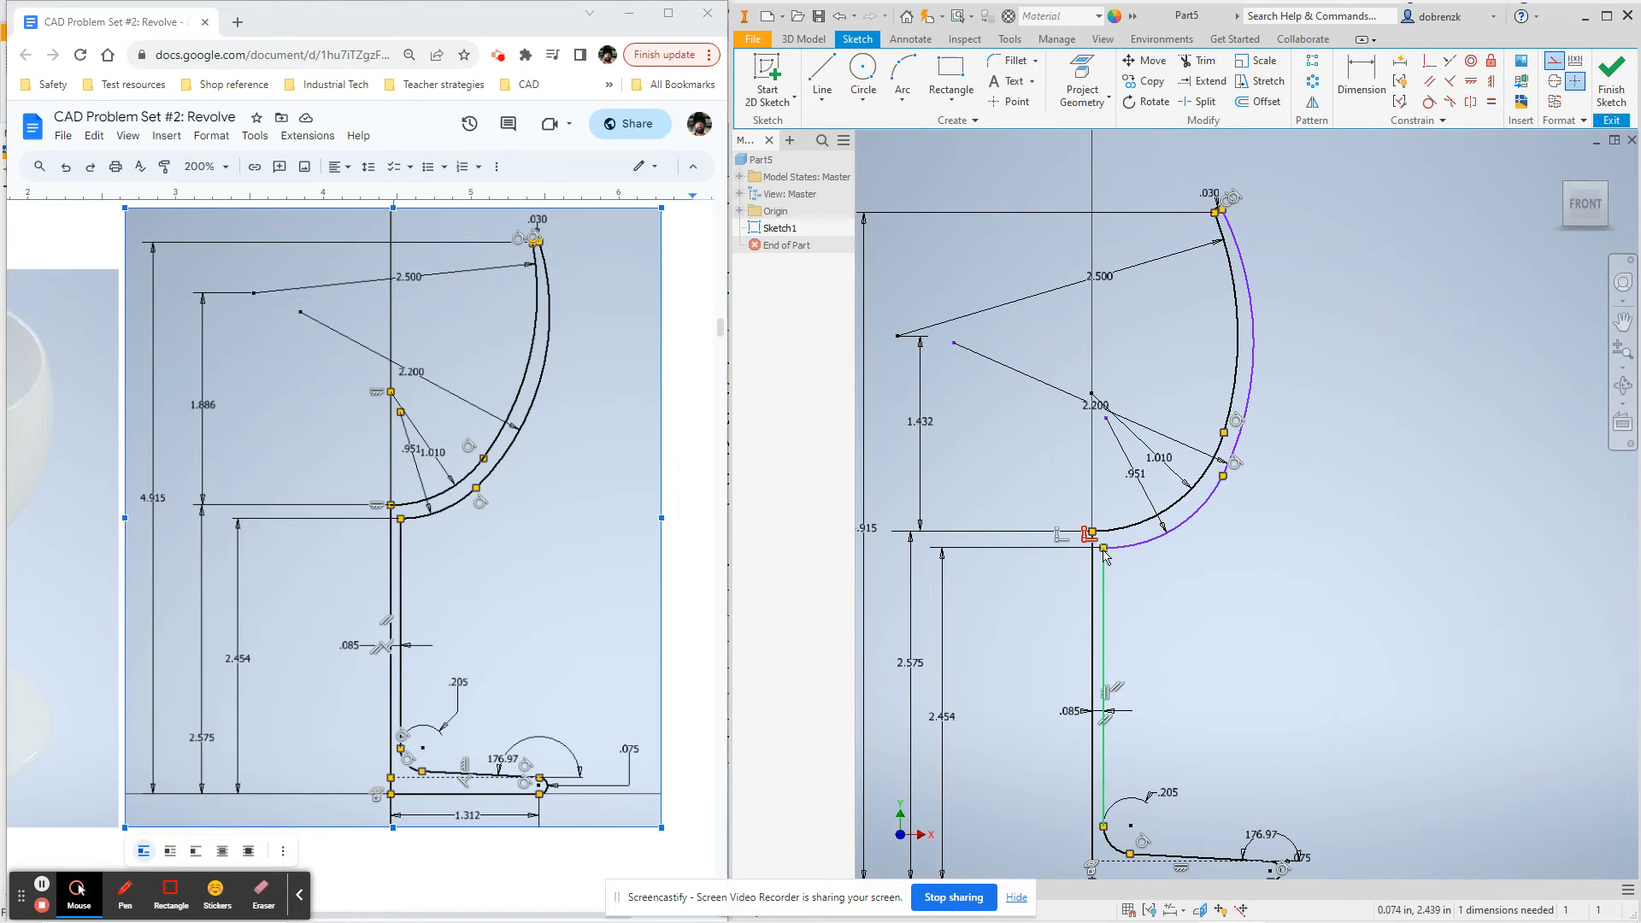
{"action": "left_click_drag", "start_coordinate": [1142, 544], "coordinate": [1150, 557]}
{"action": "left_click", "coordinate": [1146, 560]}
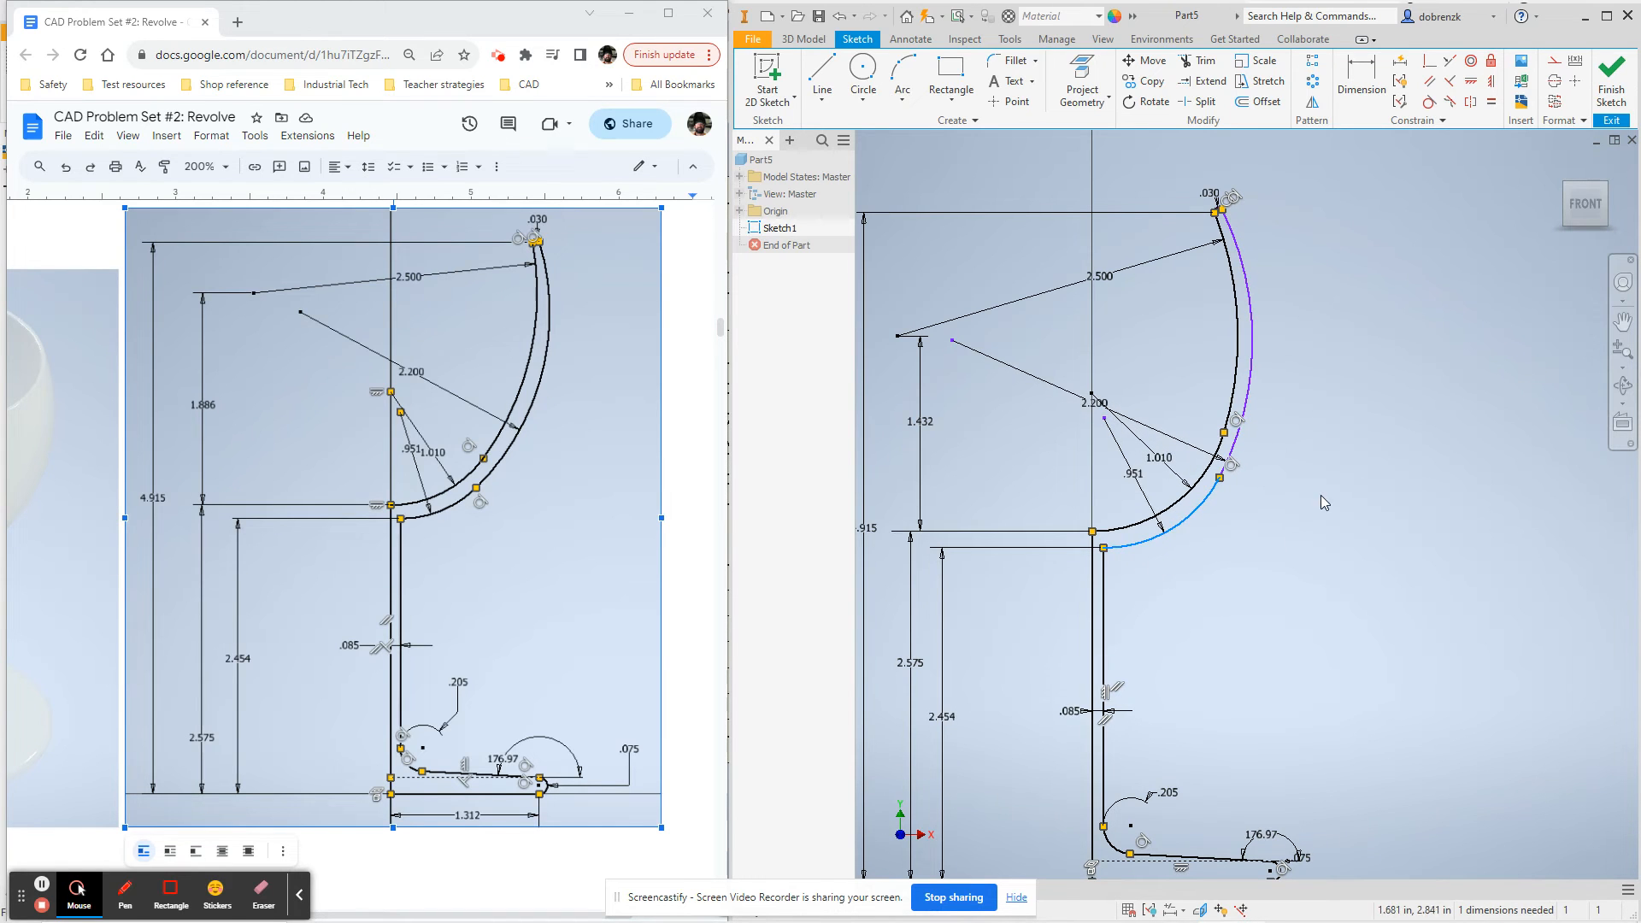
Compare the bowl's tangent points, radius dimensions and arc centres, then the stem and foot, with the assignment drawing
{"action": "mouse_move", "coordinate": [1356, 672]}
{"action": "middle_mouse_down"}
{"action": "mouse_move", "coordinate": [1301, 729]}
{"action": "mouse_move", "coordinate": [1312, 615]}
{"action": "middle_mouse_up"}
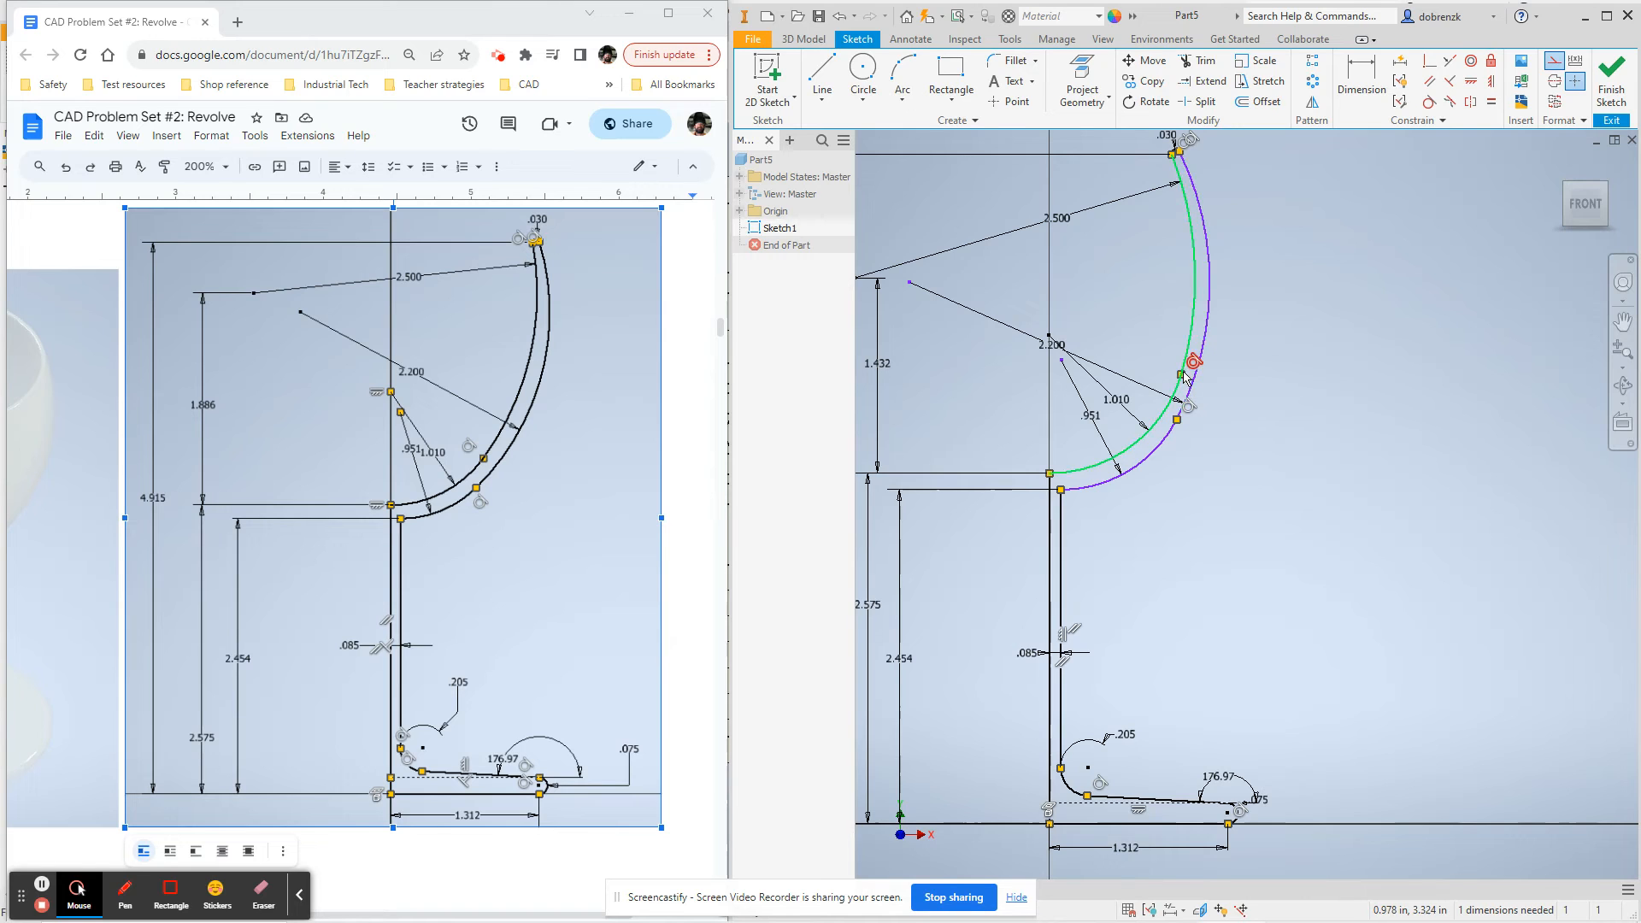
{"action": "scroll", "coordinate": [1184, 377], "scroll_direction": "down", "scroll_amount": 2}
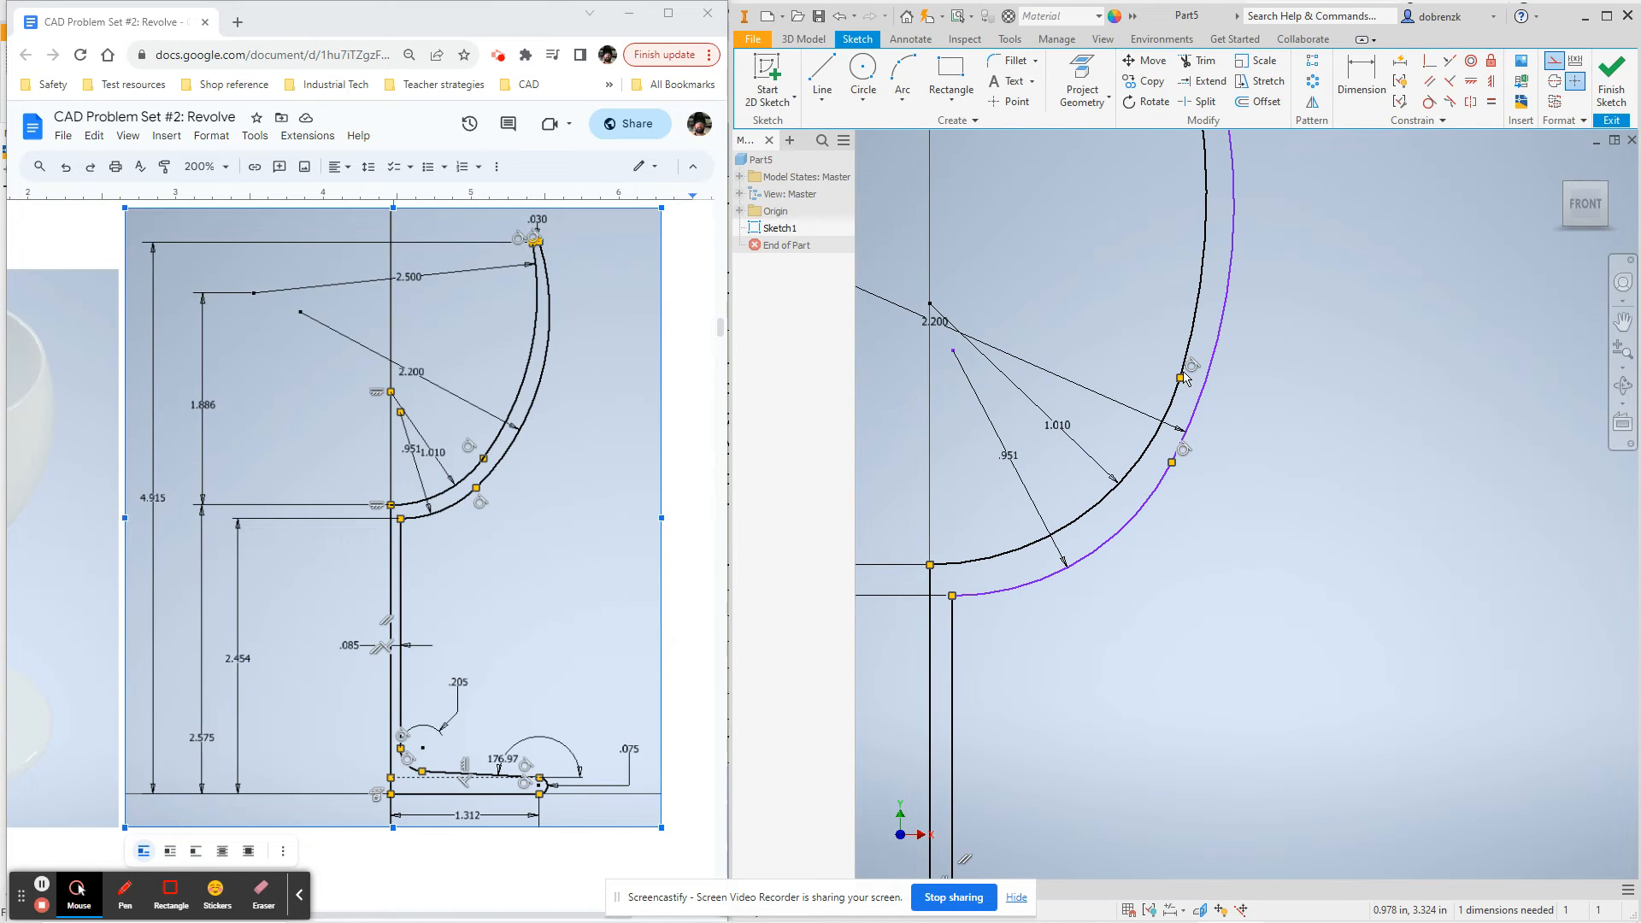
{"action": "left_click", "coordinate": [1174, 468]}
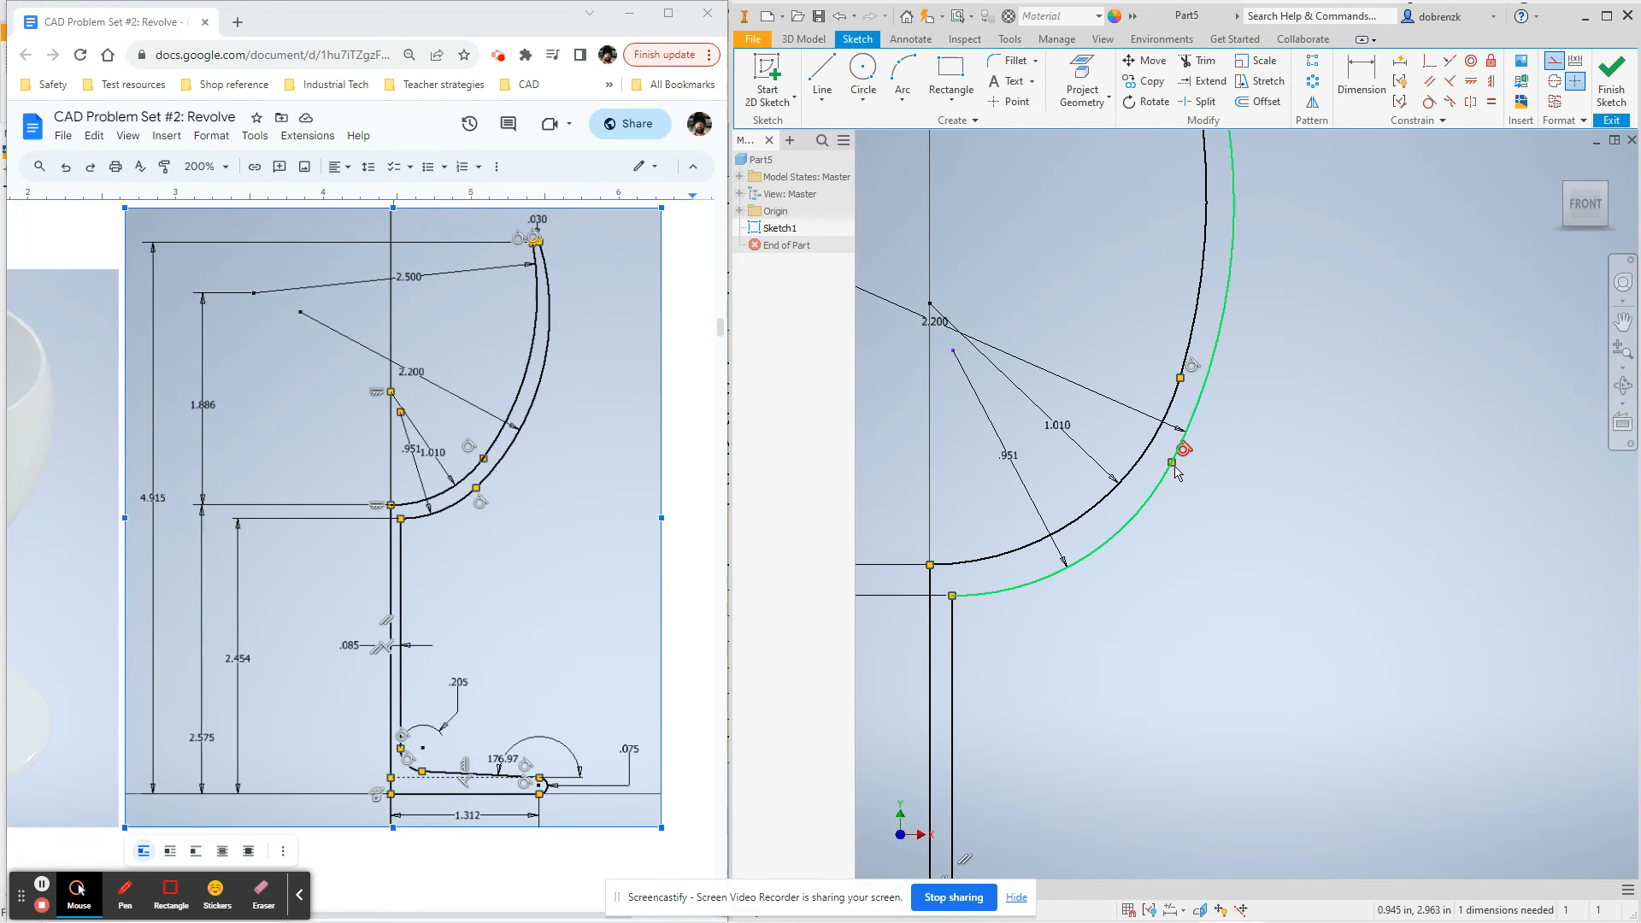
{"action": "scroll", "coordinate": [1202, 562], "scroll_direction": "up", "scroll_amount": 2}
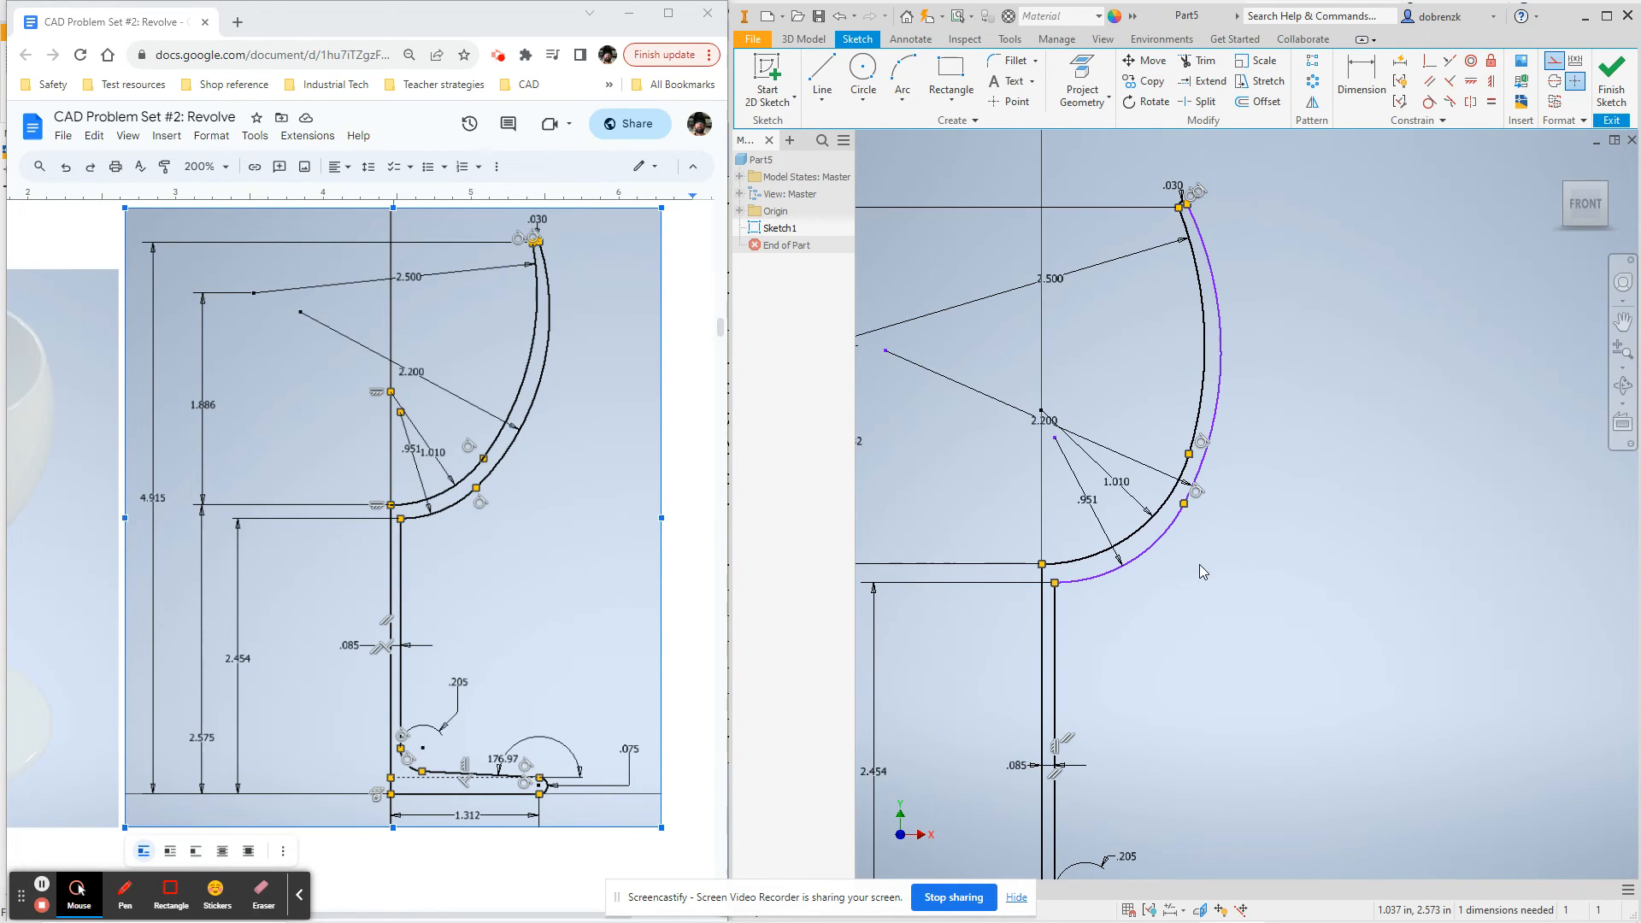
{"action": "left_click", "coordinate": [1086, 497]}
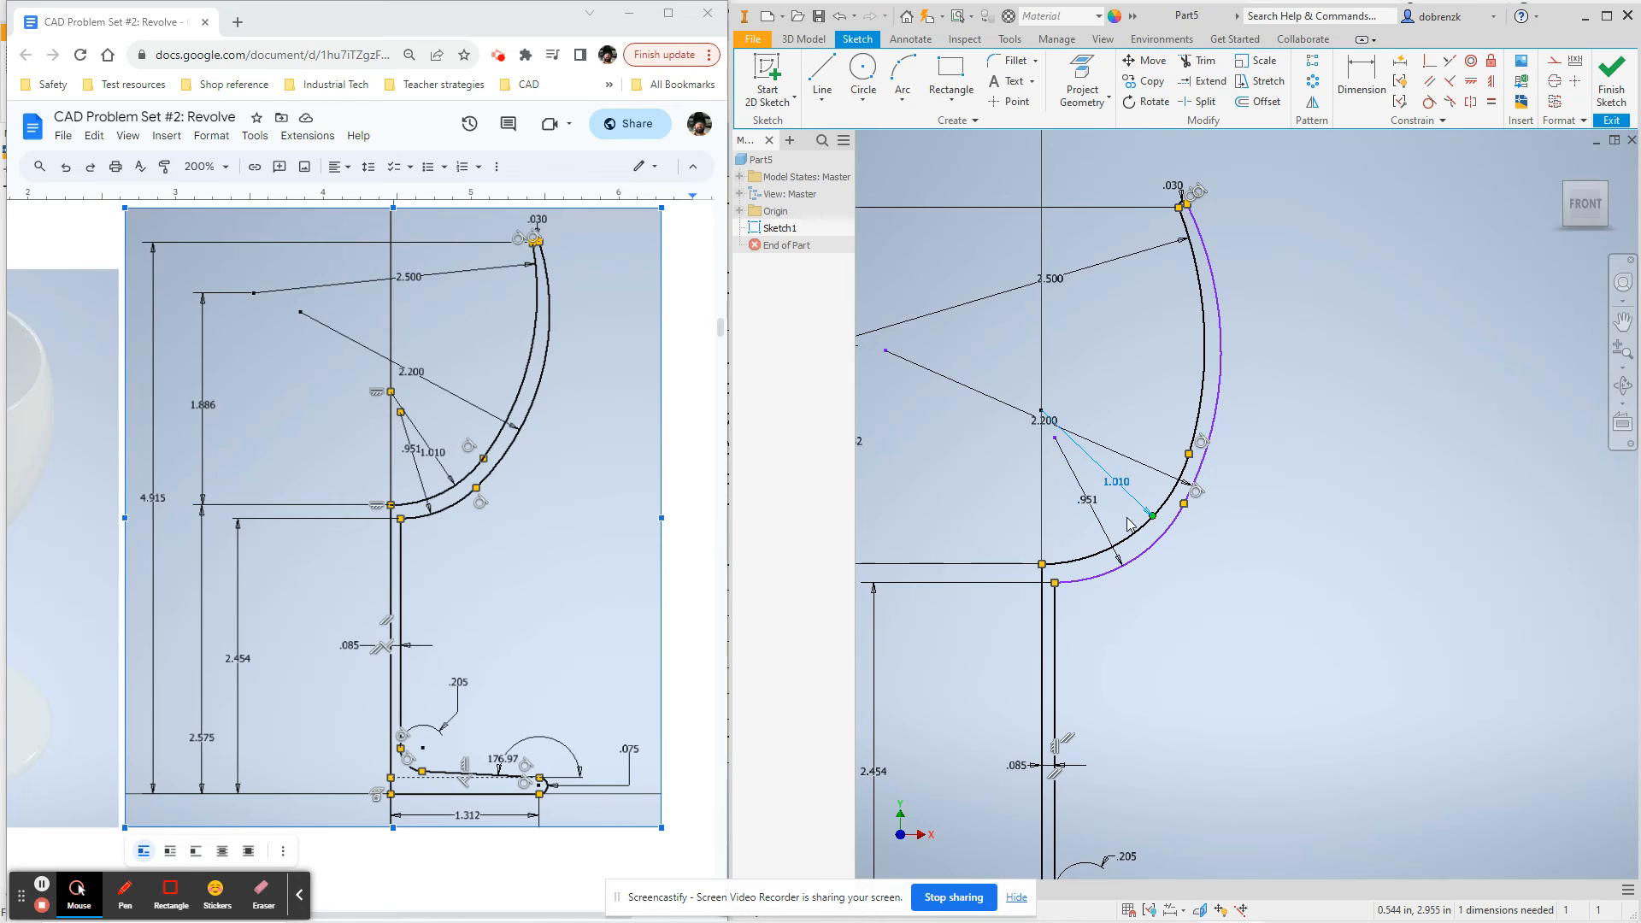
{"action": "scroll", "coordinate": [1187, 585], "scroll_direction": "up", "scroll_amount": 3}
{"action": "middle_click_drag", "start_coordinate": [1190, 593], "coordinate": [1203, 472]}
{"action": "left_click_drag", "start_coordinate": [1018, 327], "coordinate": [1017, 331]}
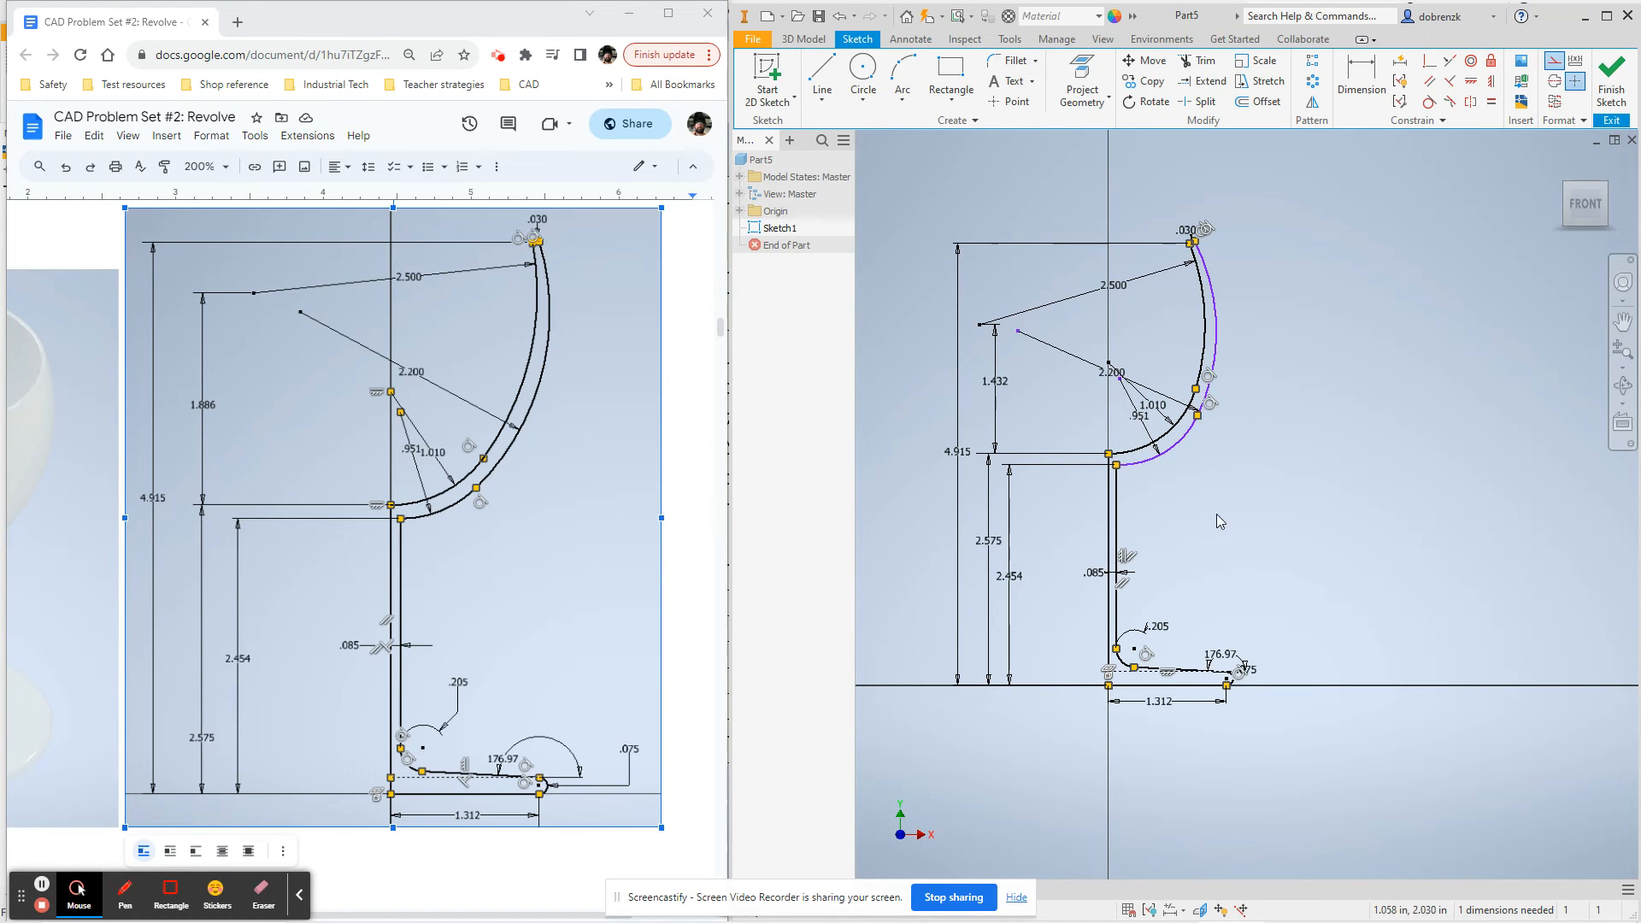
{"action": "mouse_move", "coordinate": [1265, 581]}
{"action": "middle_mouse_down"}
{"action": "mouse_move", "coordinate": [1201, 599]}
{"action": "mouse_move", "coordinate": [1209, 650]}
{"action": "middle_mouse_up"}
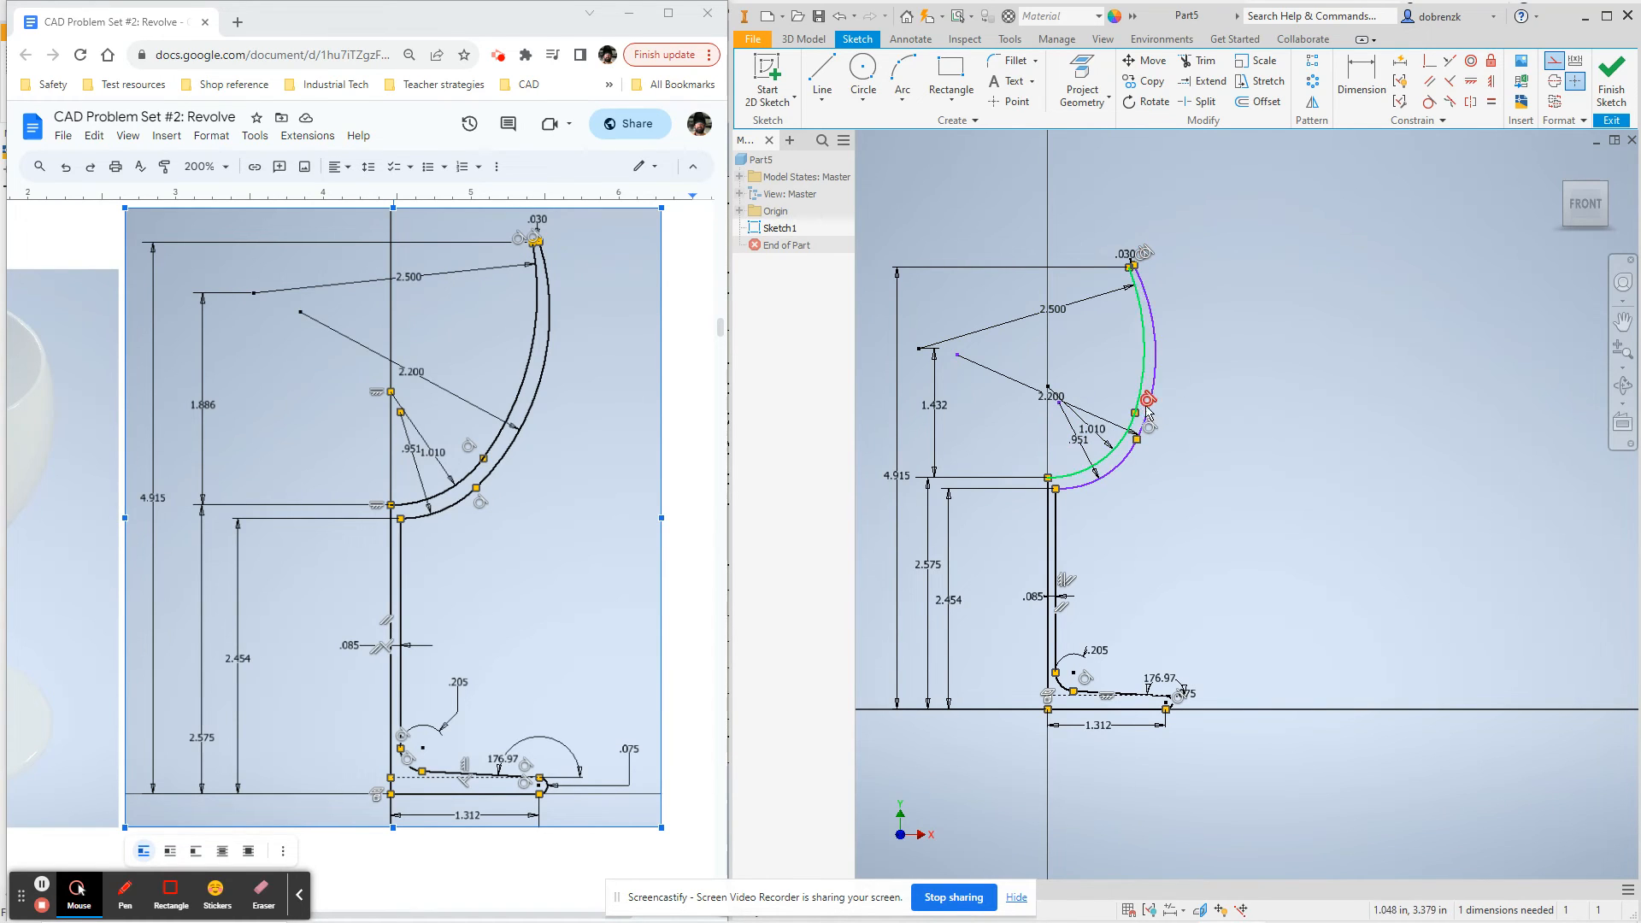
{"action": "mouse_move", "coordinate": [1100, 555]}
{"action": "middle_mouse_down"}
{"action": "mouse_move", "coordinate": [1127, 522]}
{"action": "mouse_move", "coordinate": [1094, 412]}
{"action": "middle_mouse_up"}
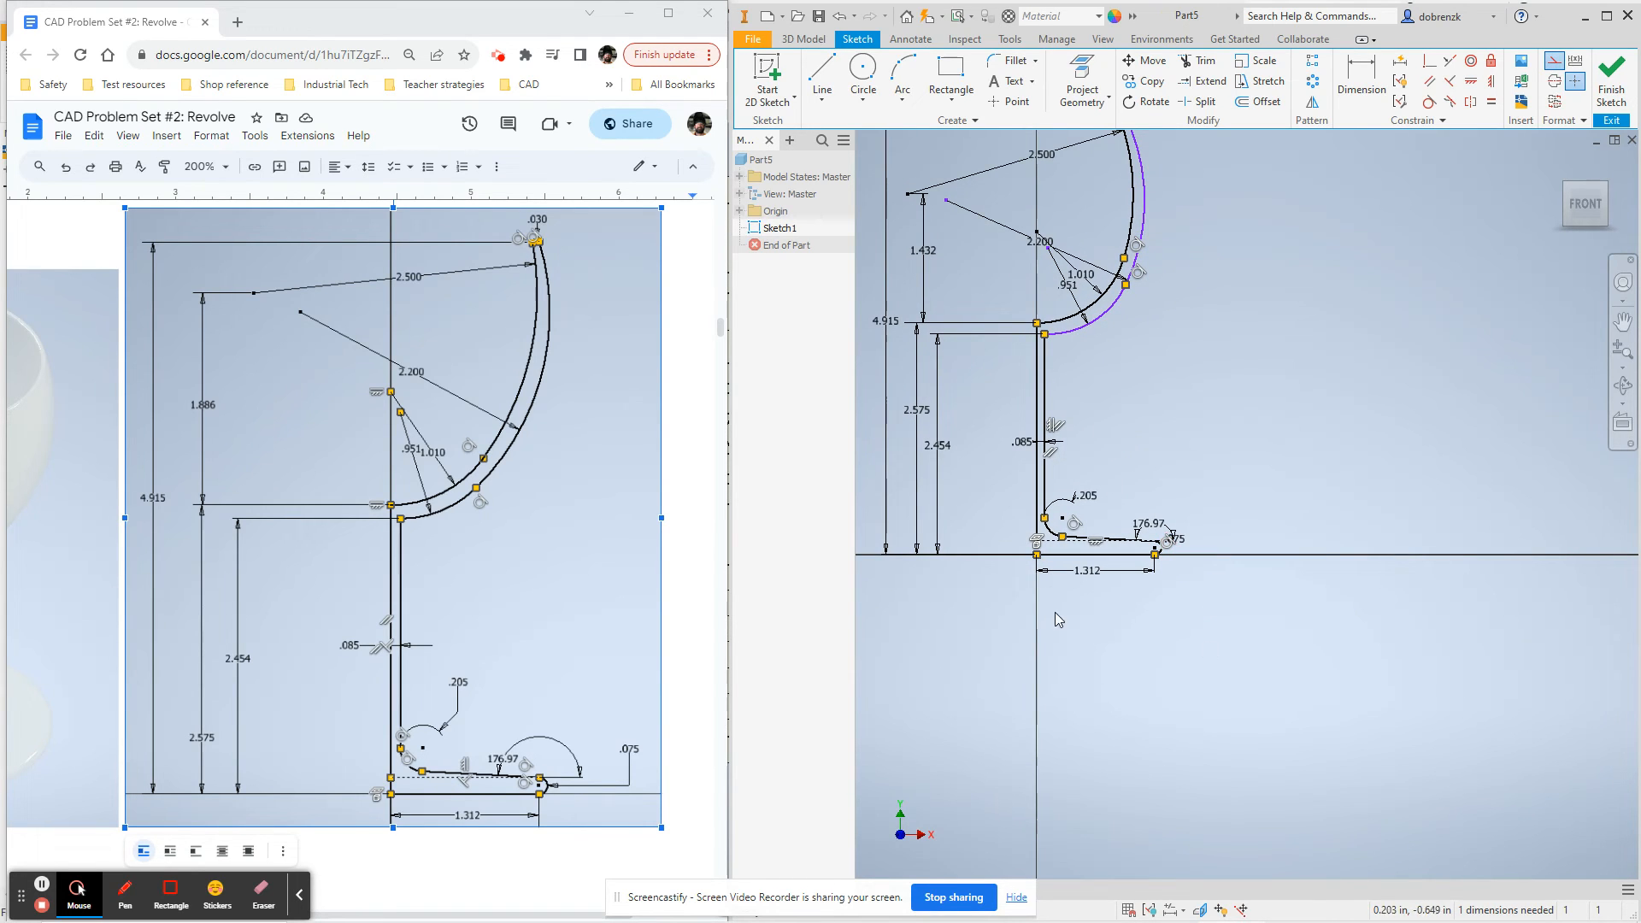
{"action": "middle_click_drag", "start_coordinate": [1164, 426], "coordinate": [1240, 467]}
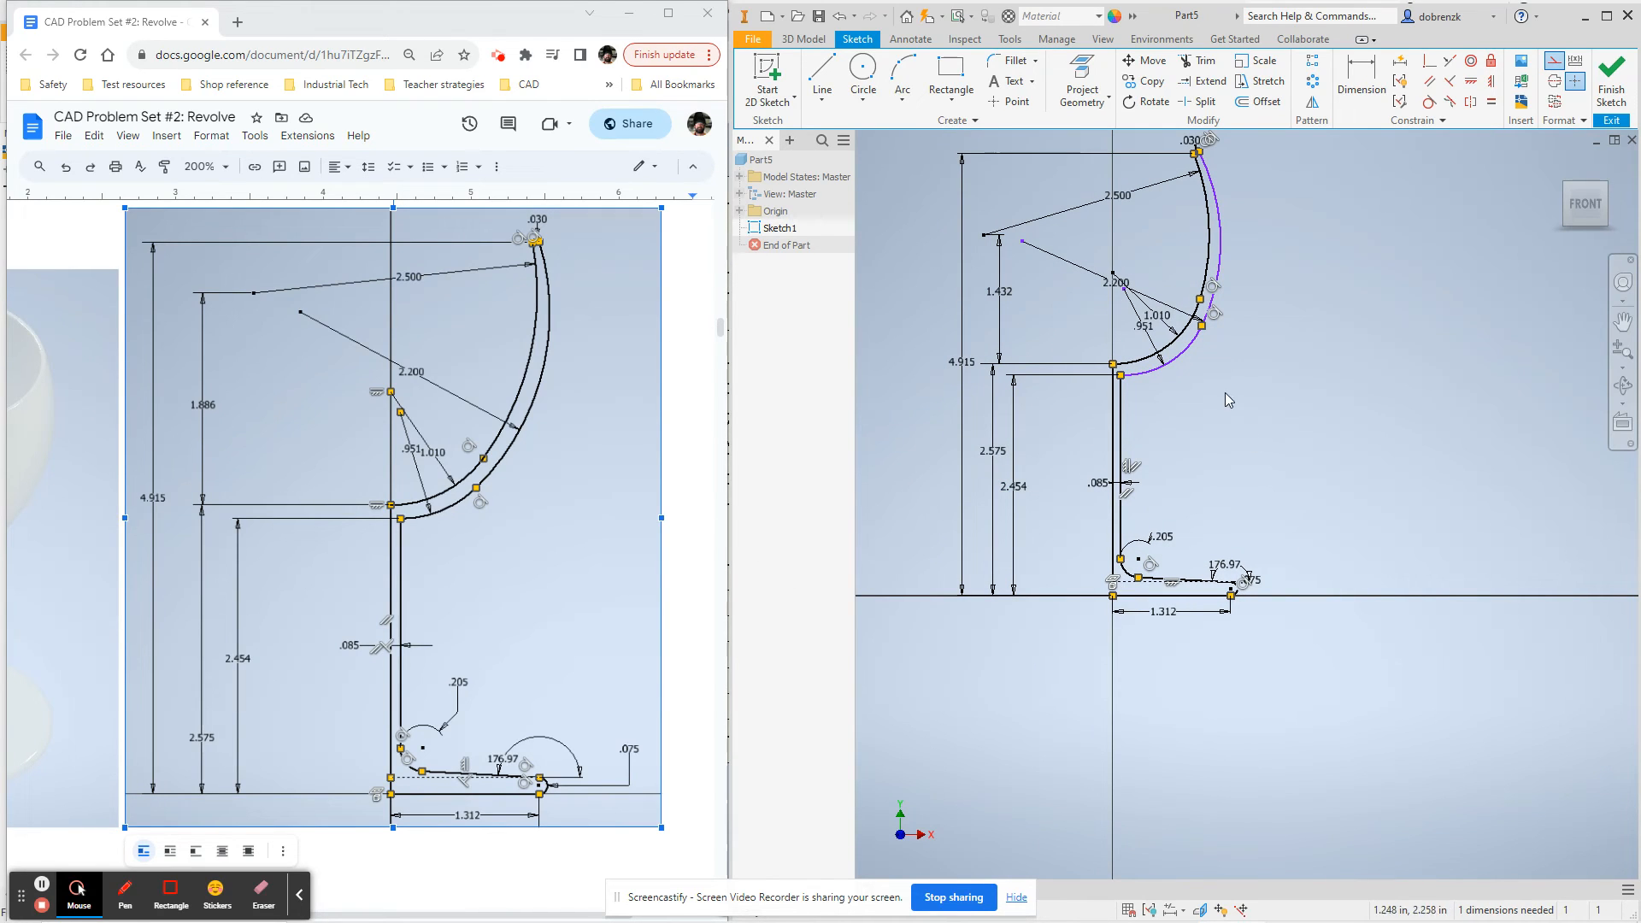
{"action": "scroll", "coordinate": [1230, 388], "scroll_direction": "up", "scroll_amount": 5}
{"action": "scroll", "coordinate": [1248, 675], "scroll_direction": "down", "scroll_amount": 4}
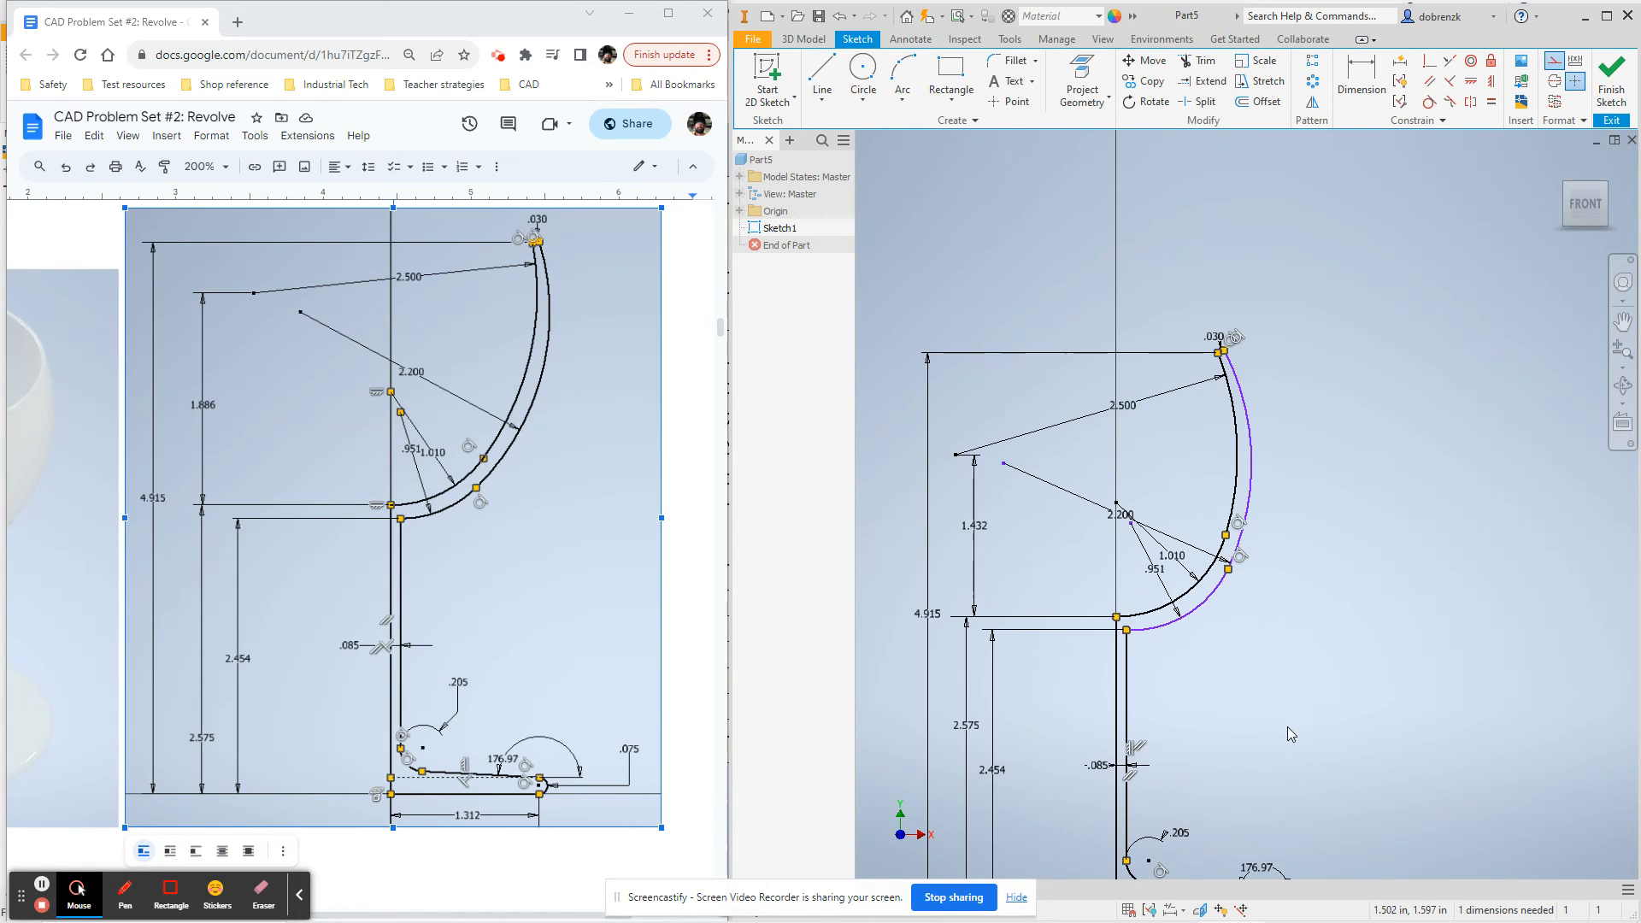
{"action": "middle_click_drag", "start_coordinate": [1287, 727], "coordinate": [1231, 465]}
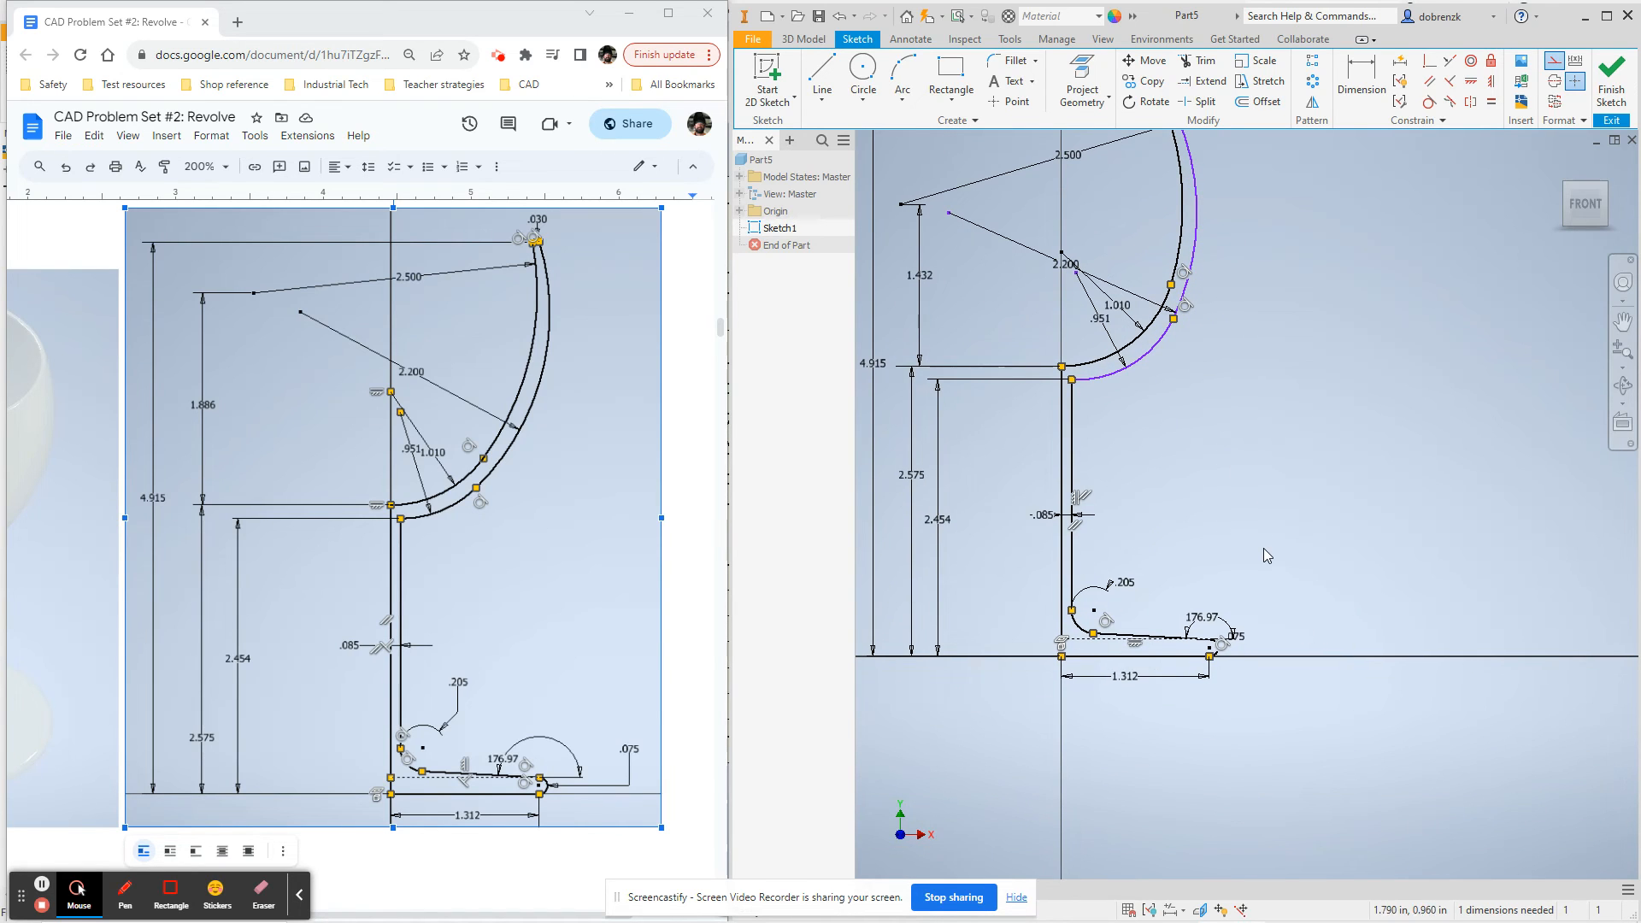
{"action": "middle_click_drag", "start_coordinate": [1276, 570], "coordinate": [1225, 747]}
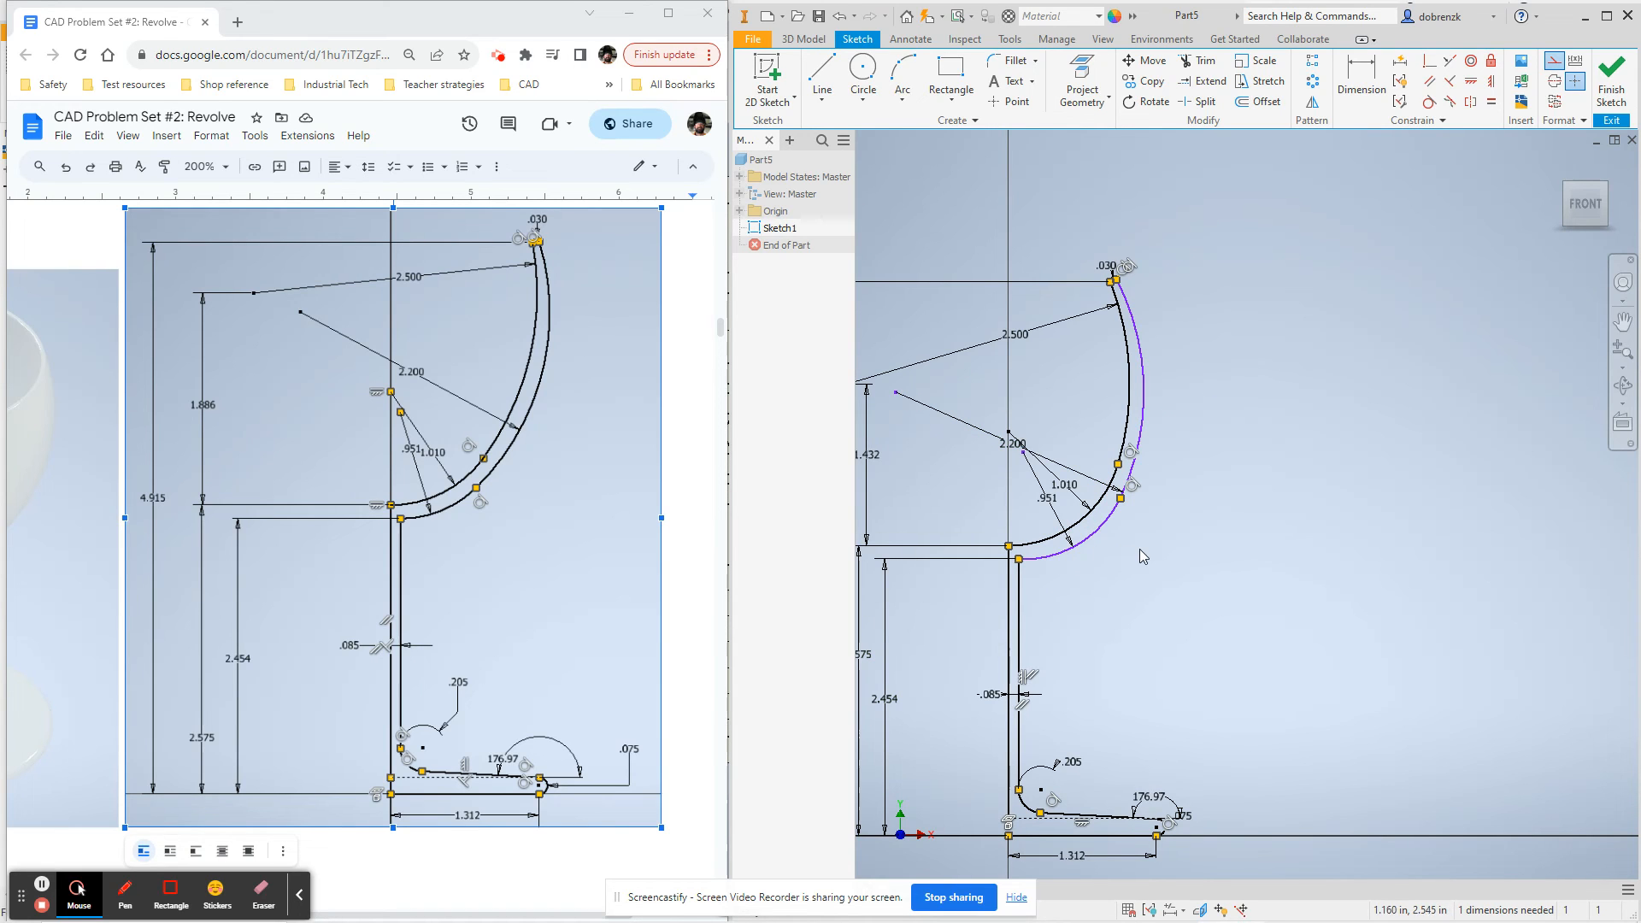
Align the tangent points of the inner and outer bowl curves with each other using a Vertical constraint
{"action": "scroll", "coordinate": [1114, 497], "scroll_direction": "up", "scroll_amount": 3}
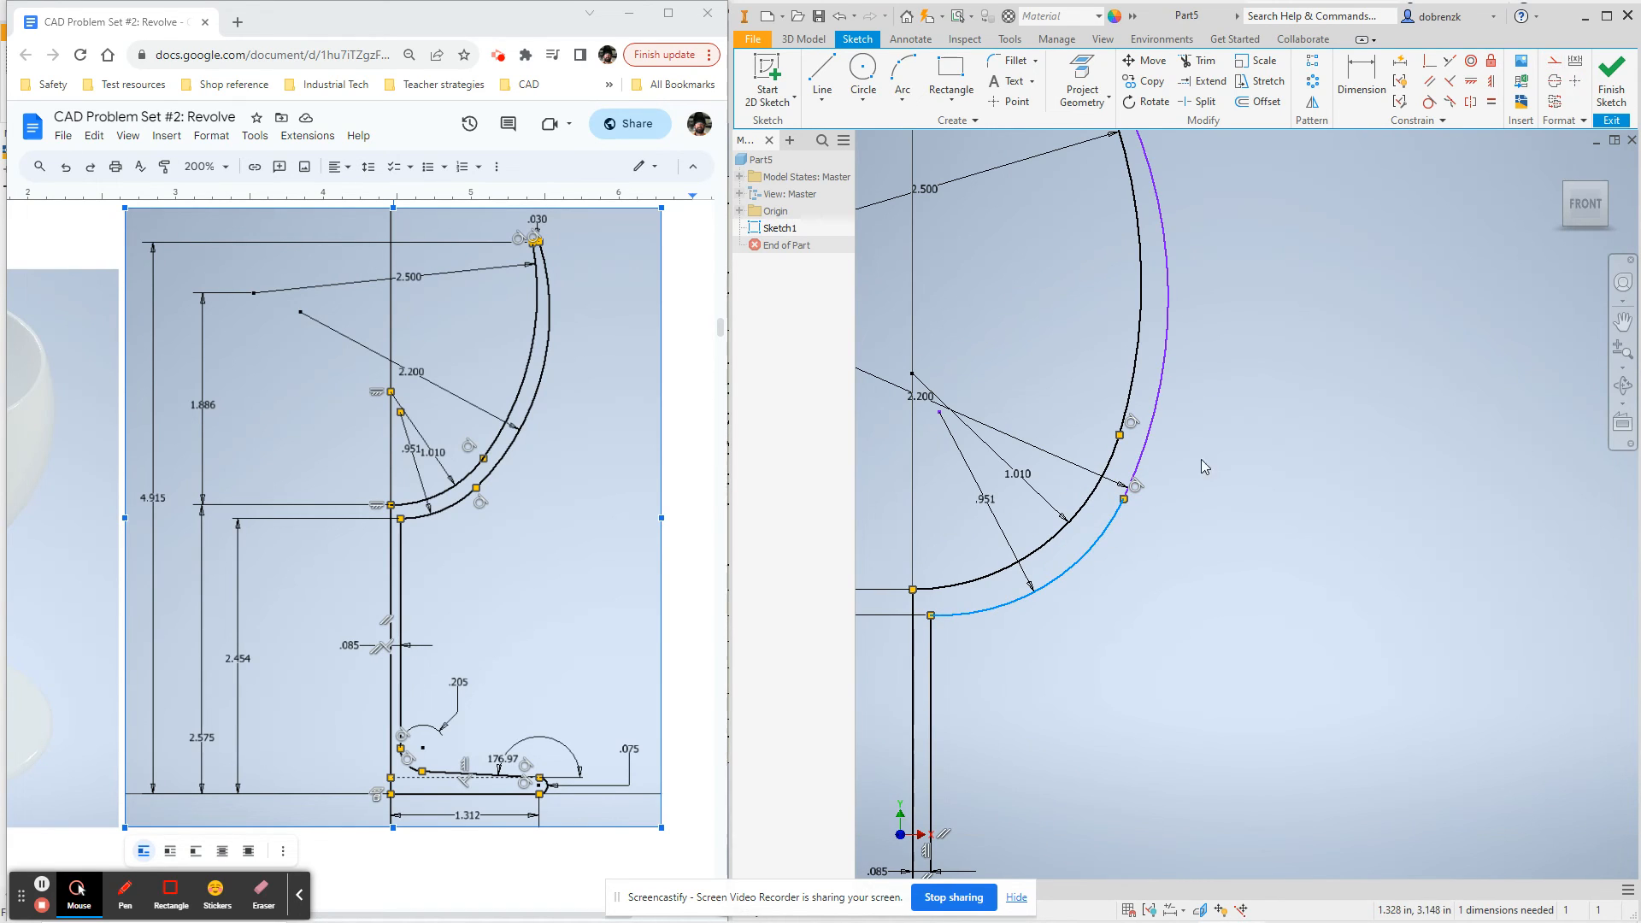
{"action": "left_click", "coordinate": [1121, 483]}
{"action": "left_click", "coordinate": [1492, 84]}
{"action": "left_click", "coordinate": [1120, 435]}
{"action": "left_click", "coordinate": [1124, 500]}
{"action": "scroll", "coordinate": [1182, 521], "scroll_direction": "down", "scroll_amount": 5}
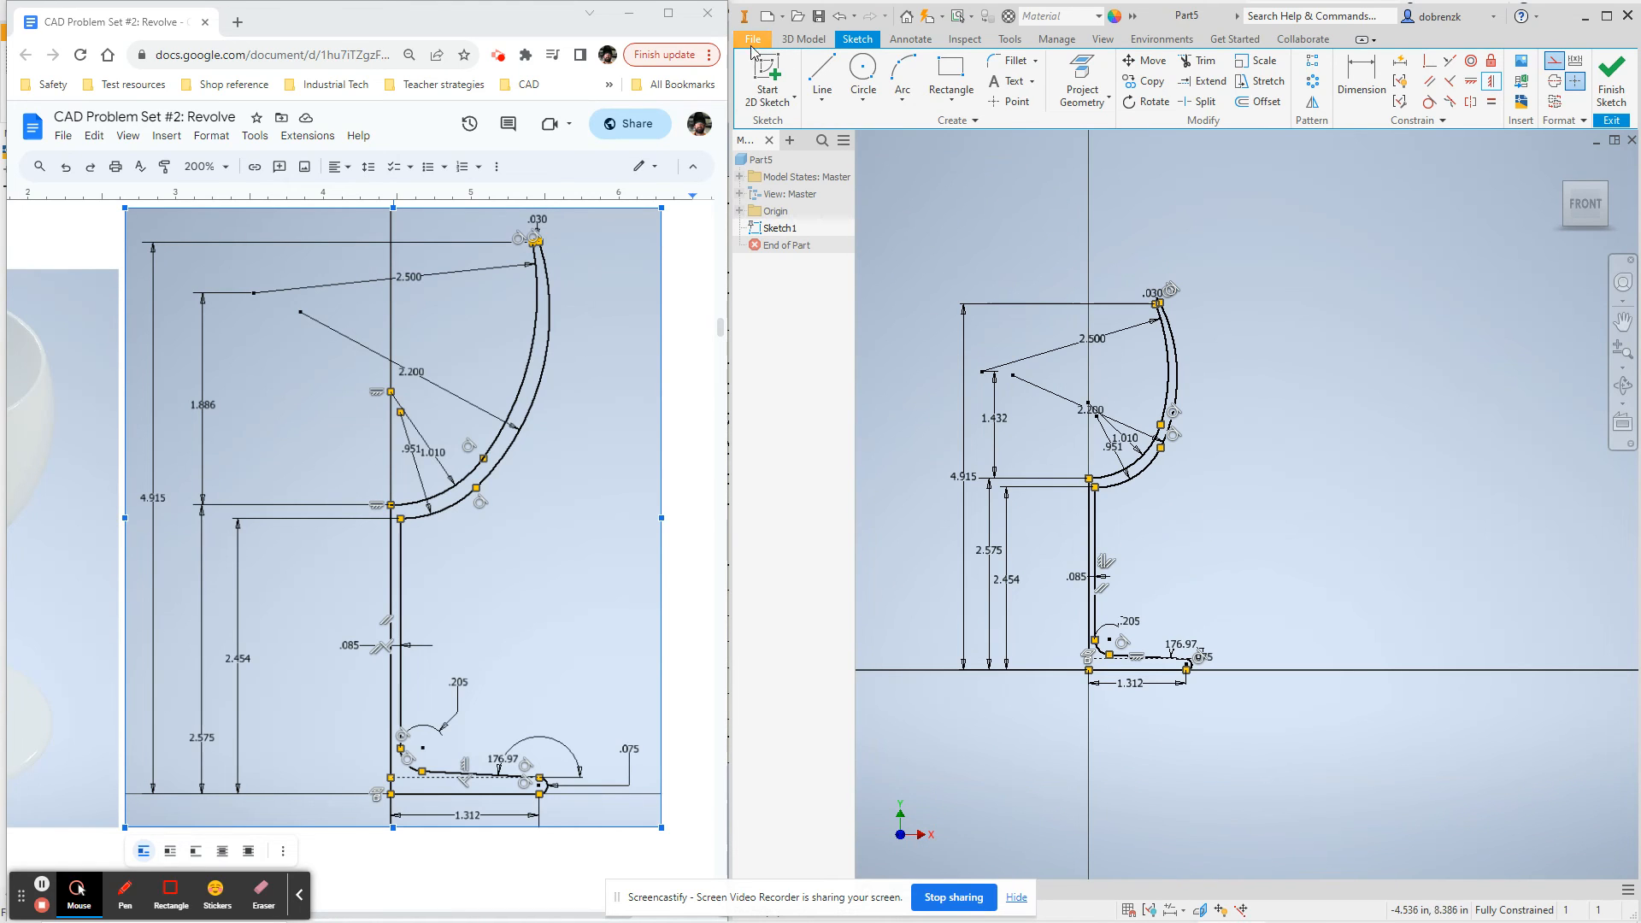
Revolve the closed half profile a full 360 degrees about the vertical centre line to form the solid glass
{"action": "left_click", "coordinate": [803, 39]}
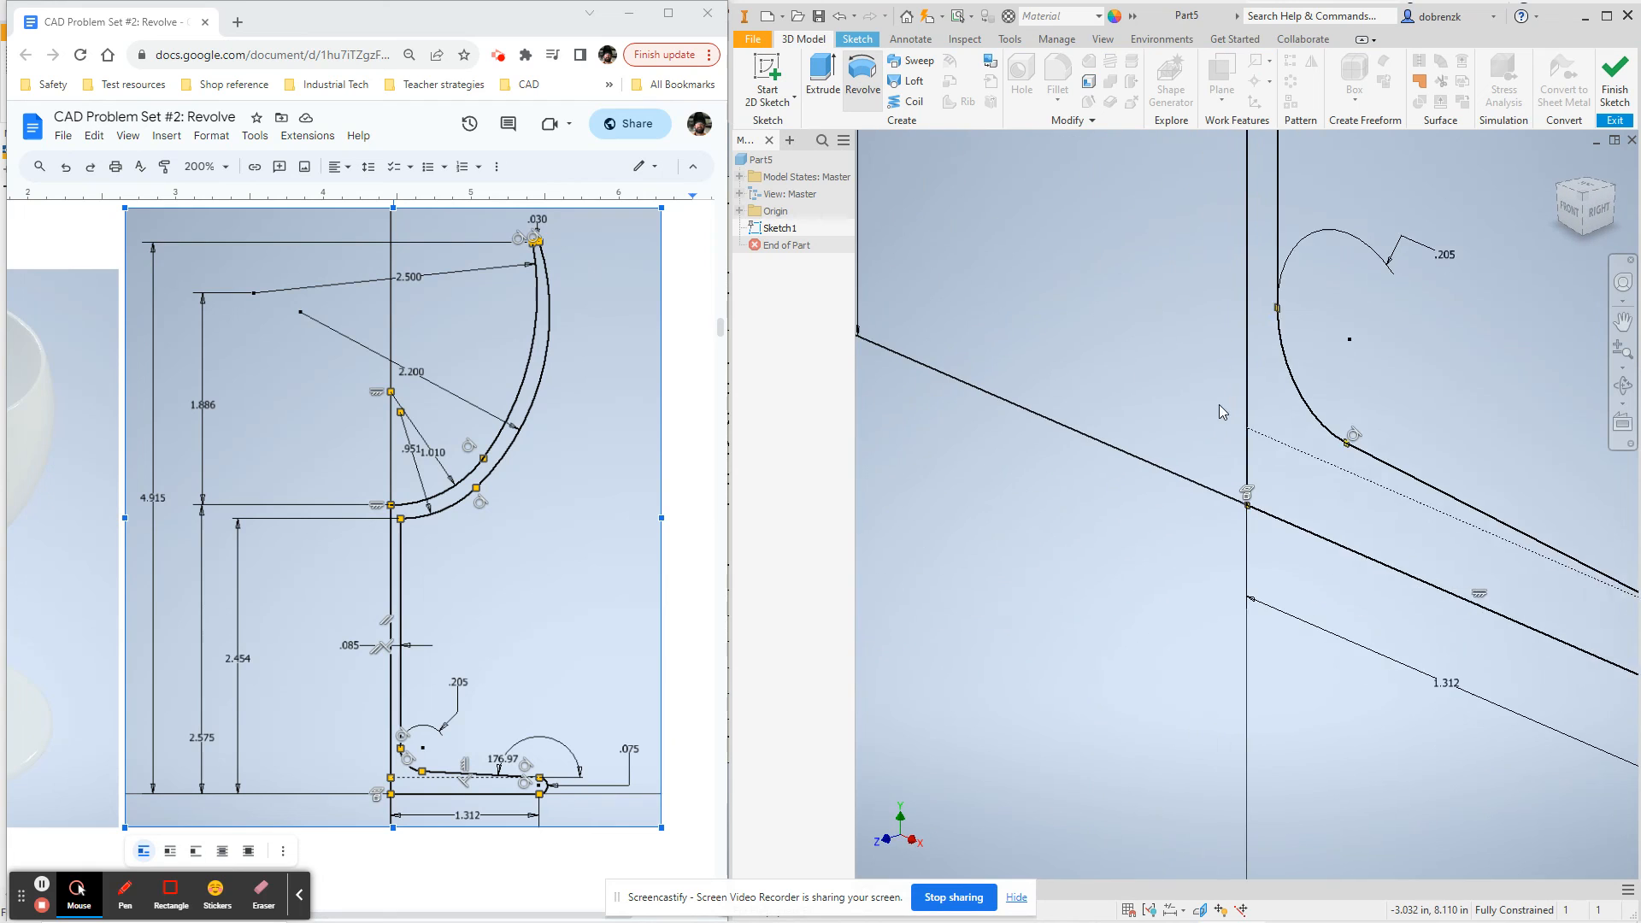
{"action": "scroll", "coordinate": [1058, 592], "scroll_direction": "down", "scroll_amount": 3}
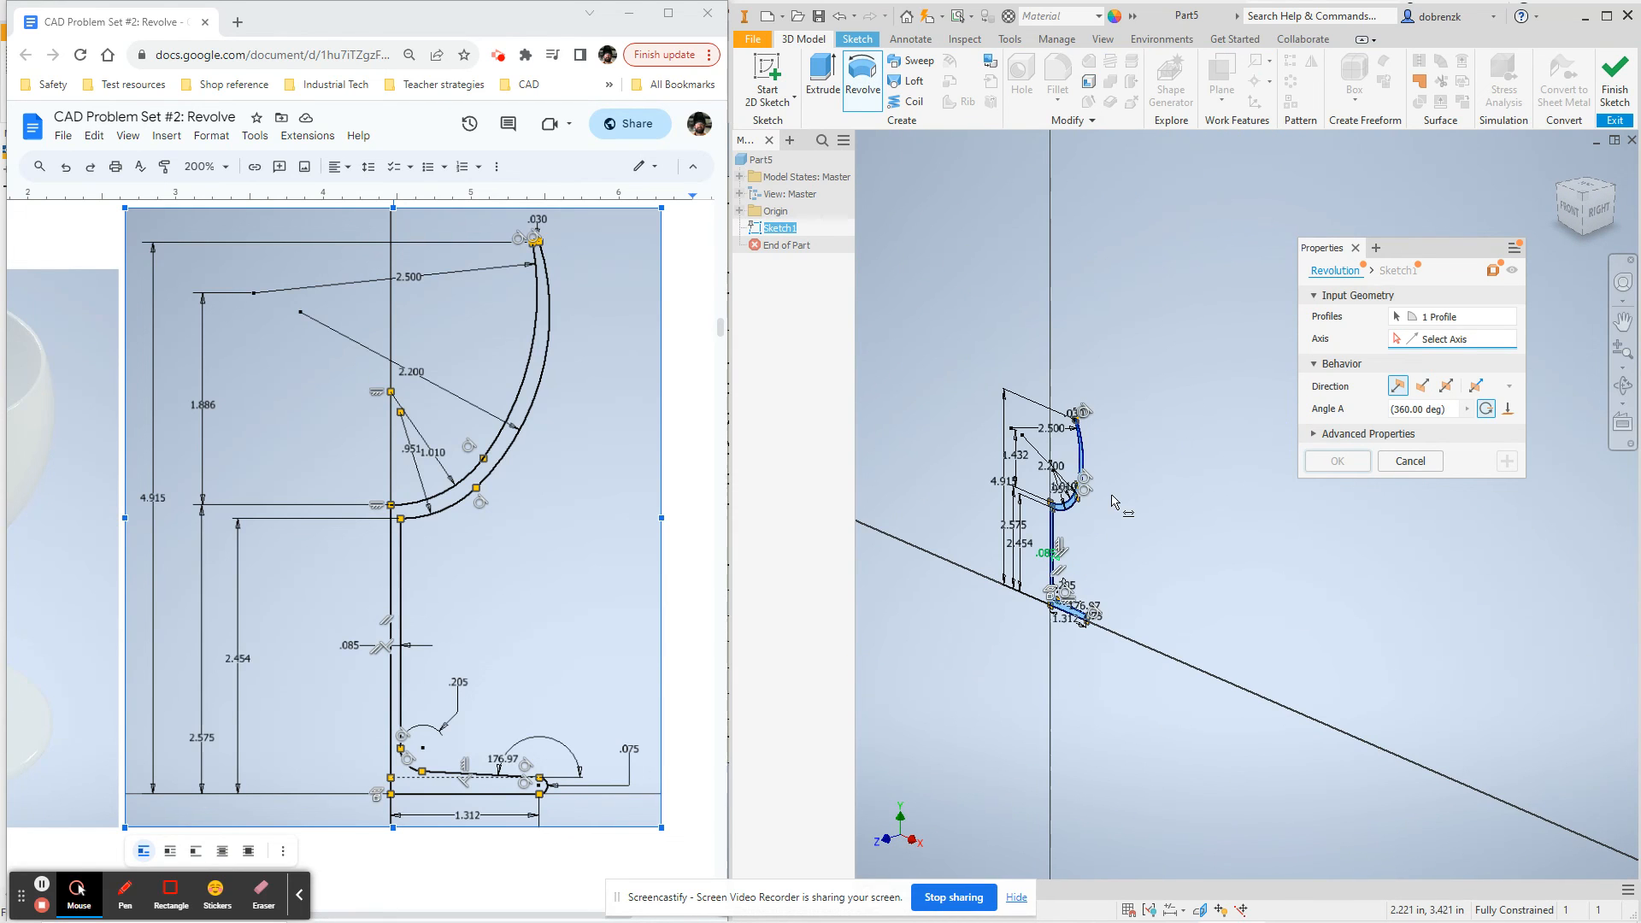
{"action": "scroll", "coordinate": [1071, 524], "scroll_direction": "up", "scroll_amount": 3}
{"action": "middle_click_drag", "start_coordinate": [1073, 526], "coordinate": [1248, 471], "text": "shift"}
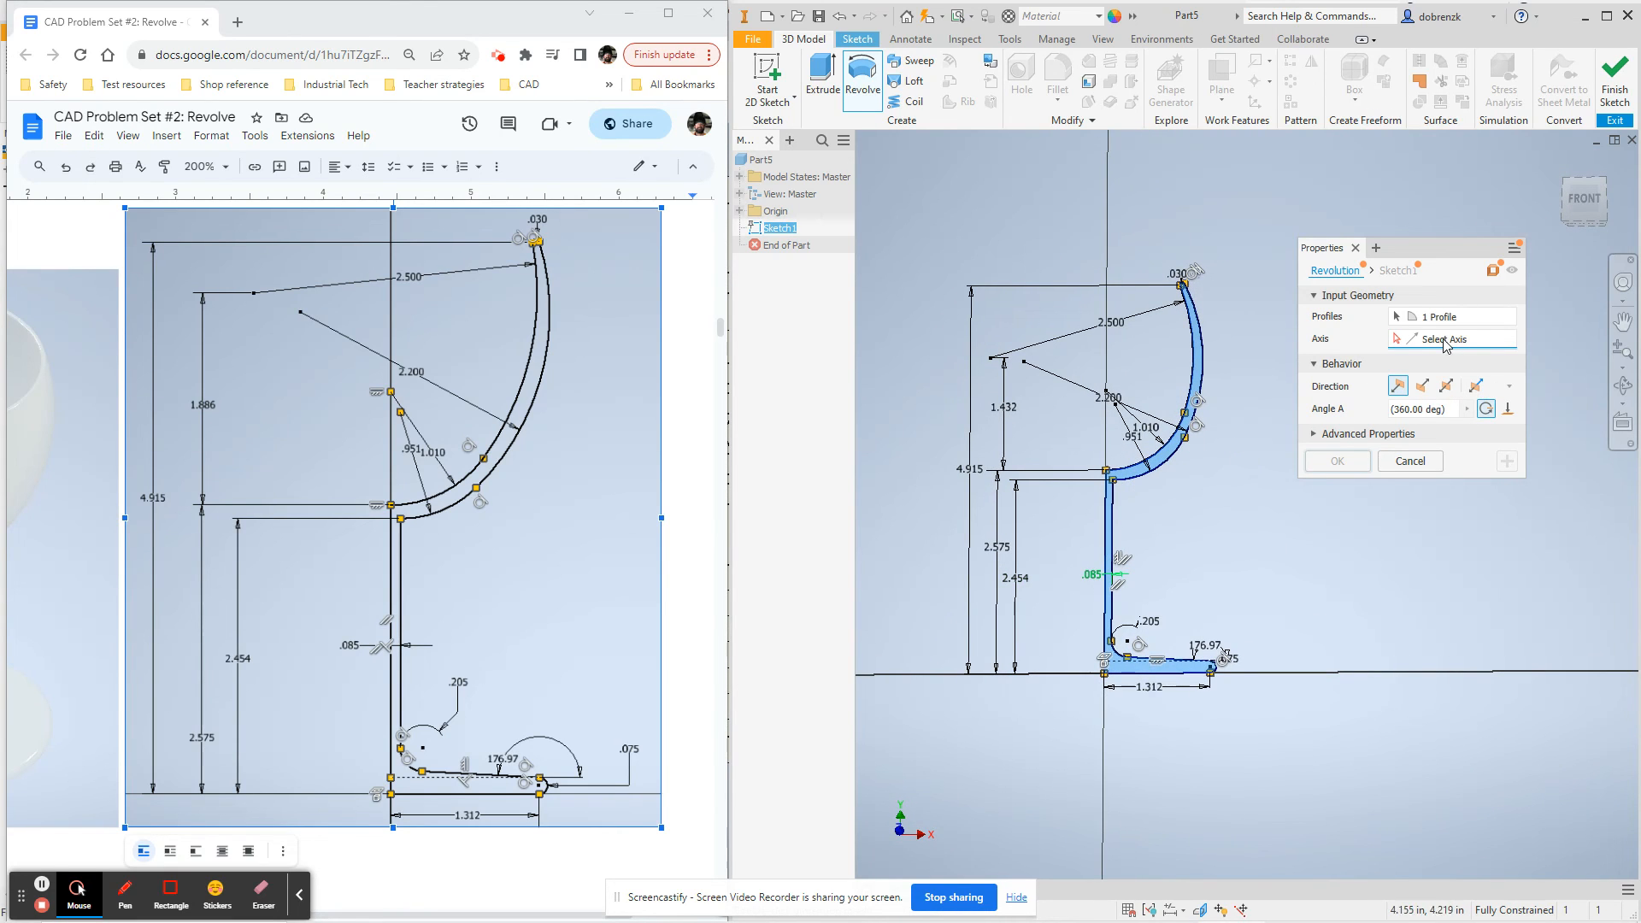
{"action": "scroll", "coordinate": [1105, 547], "scroll_direction": "up", "scroll_amount": 3}
{"action": "left_click", "coordinate": [1106, 540]}
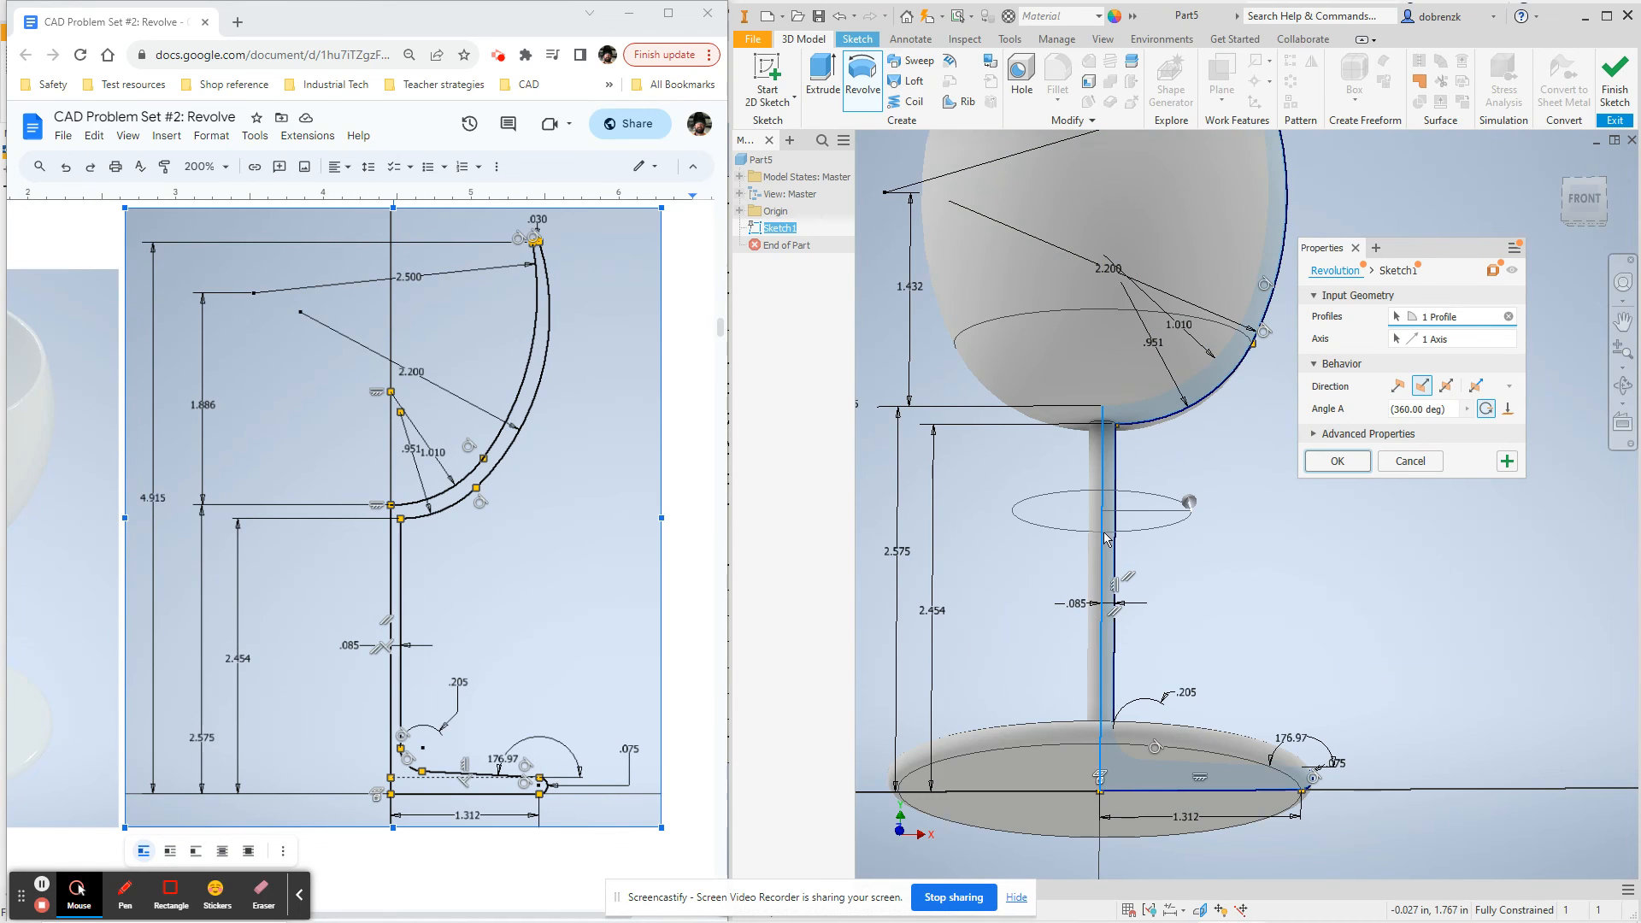
{"action": "scroll", "coordinate": [1264, 579], "scroll_direction": "down", "scroll_amount": 5}
{"action": "middle_click_drag", "start_coordinate": [1264, 584], "coordinate": [1282, 641], "text": "shift"}
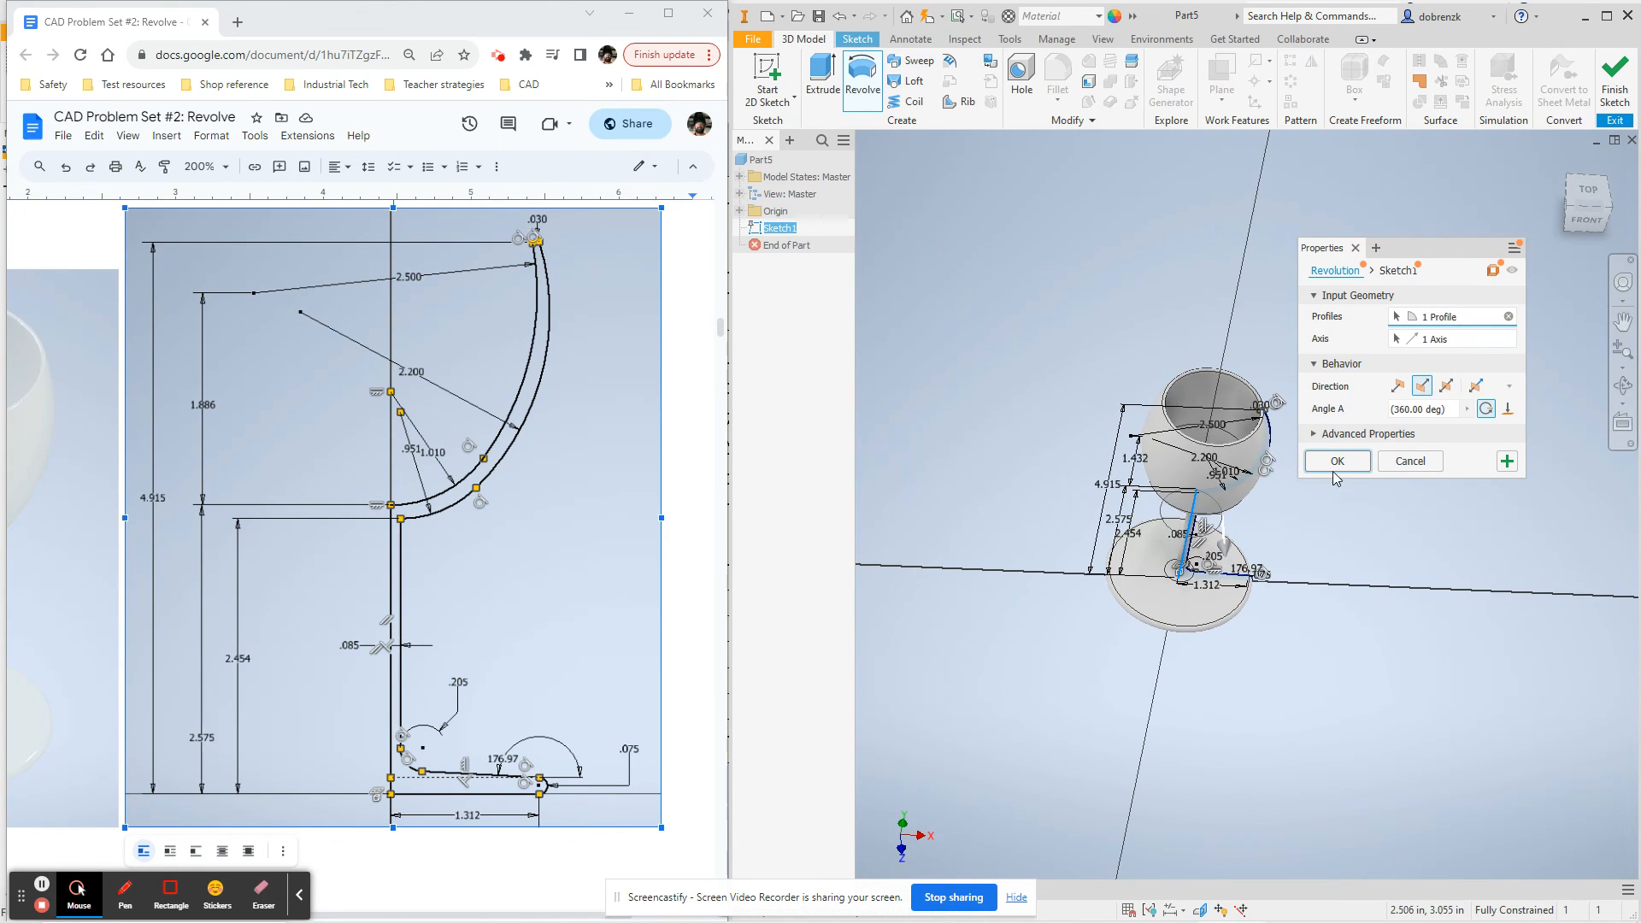
{"action": "left_click", "coordinate": [1337, 461]}
Change the part's material to Glass
{"action": "middle_click_drag", "start_coordinate": [1345, 564], "coordinate": [1373, 581], "text": "shift"}
{"action": "middle_click_drag", "start_coordinate": [1319, 446], "coordinate": [1224, 423]}
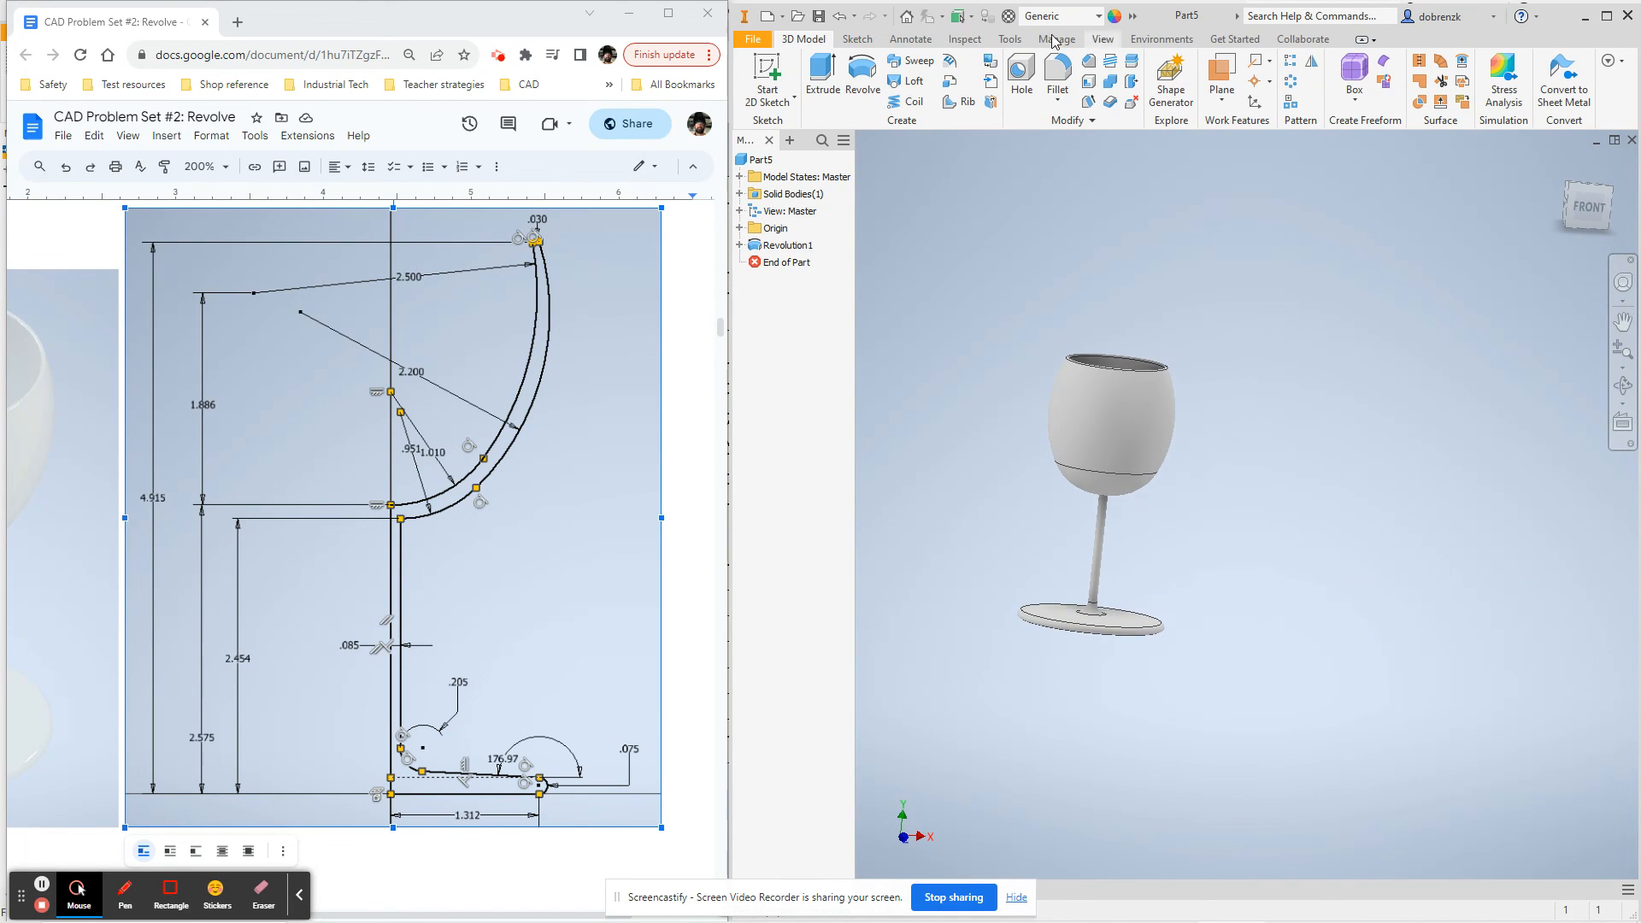
{"action": "left_click", "coordinate": [1009, 39]}
{"action": "left_click", "coordinate": [879, 119]}
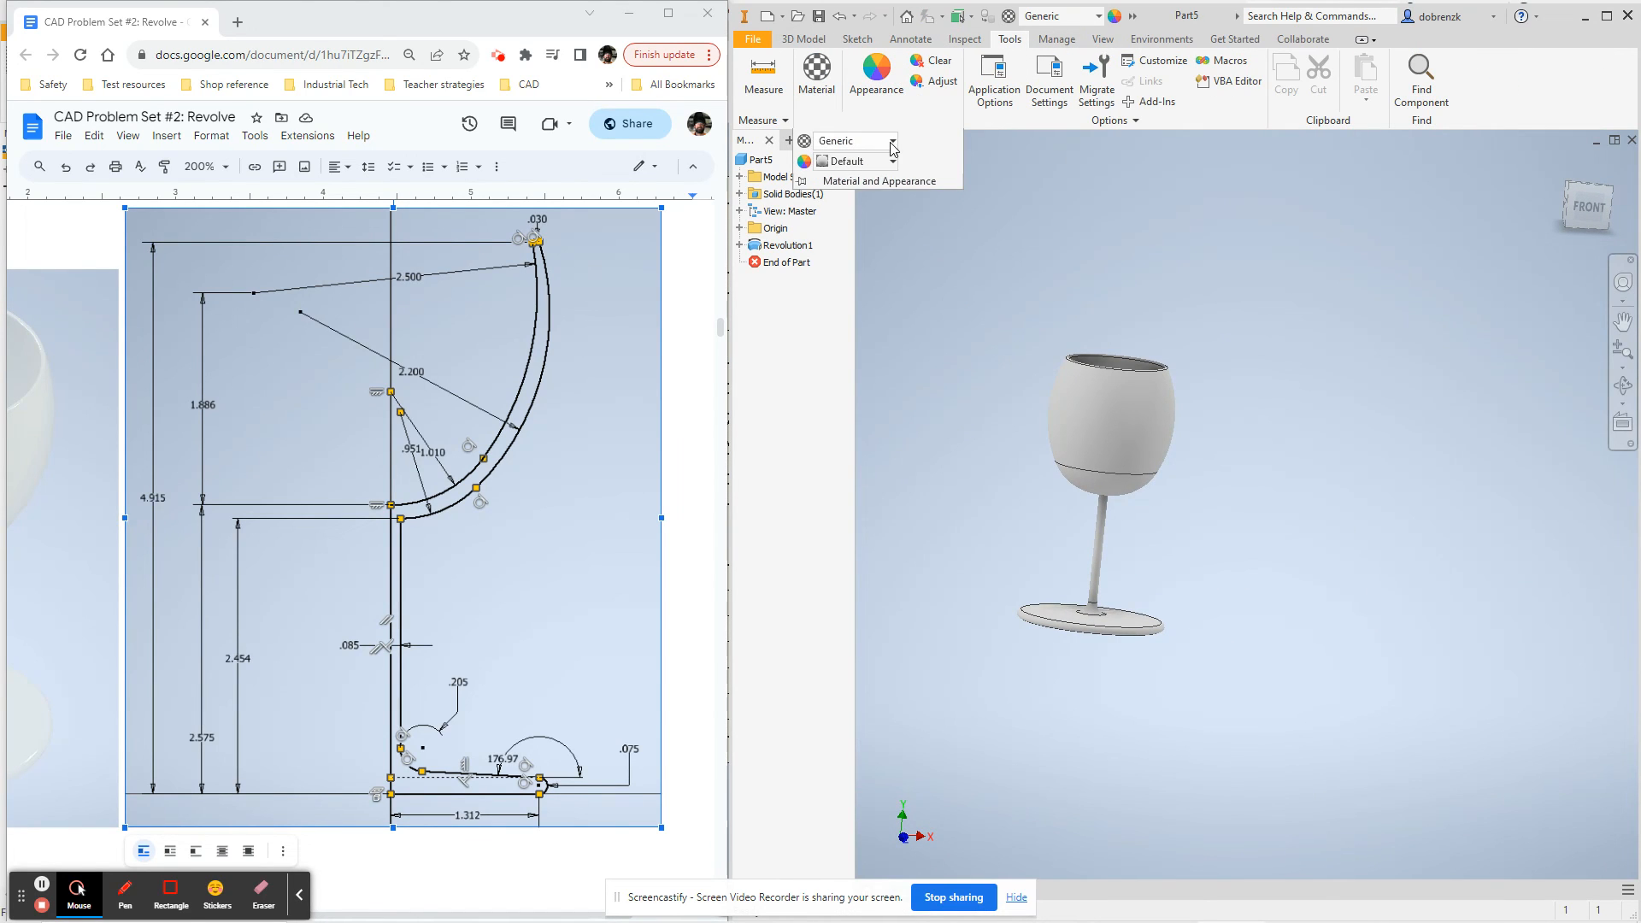
{"action": "left_click", "coordinate": [892, 142]}
{"action": "left_click", "coordinate": [891, 196]}
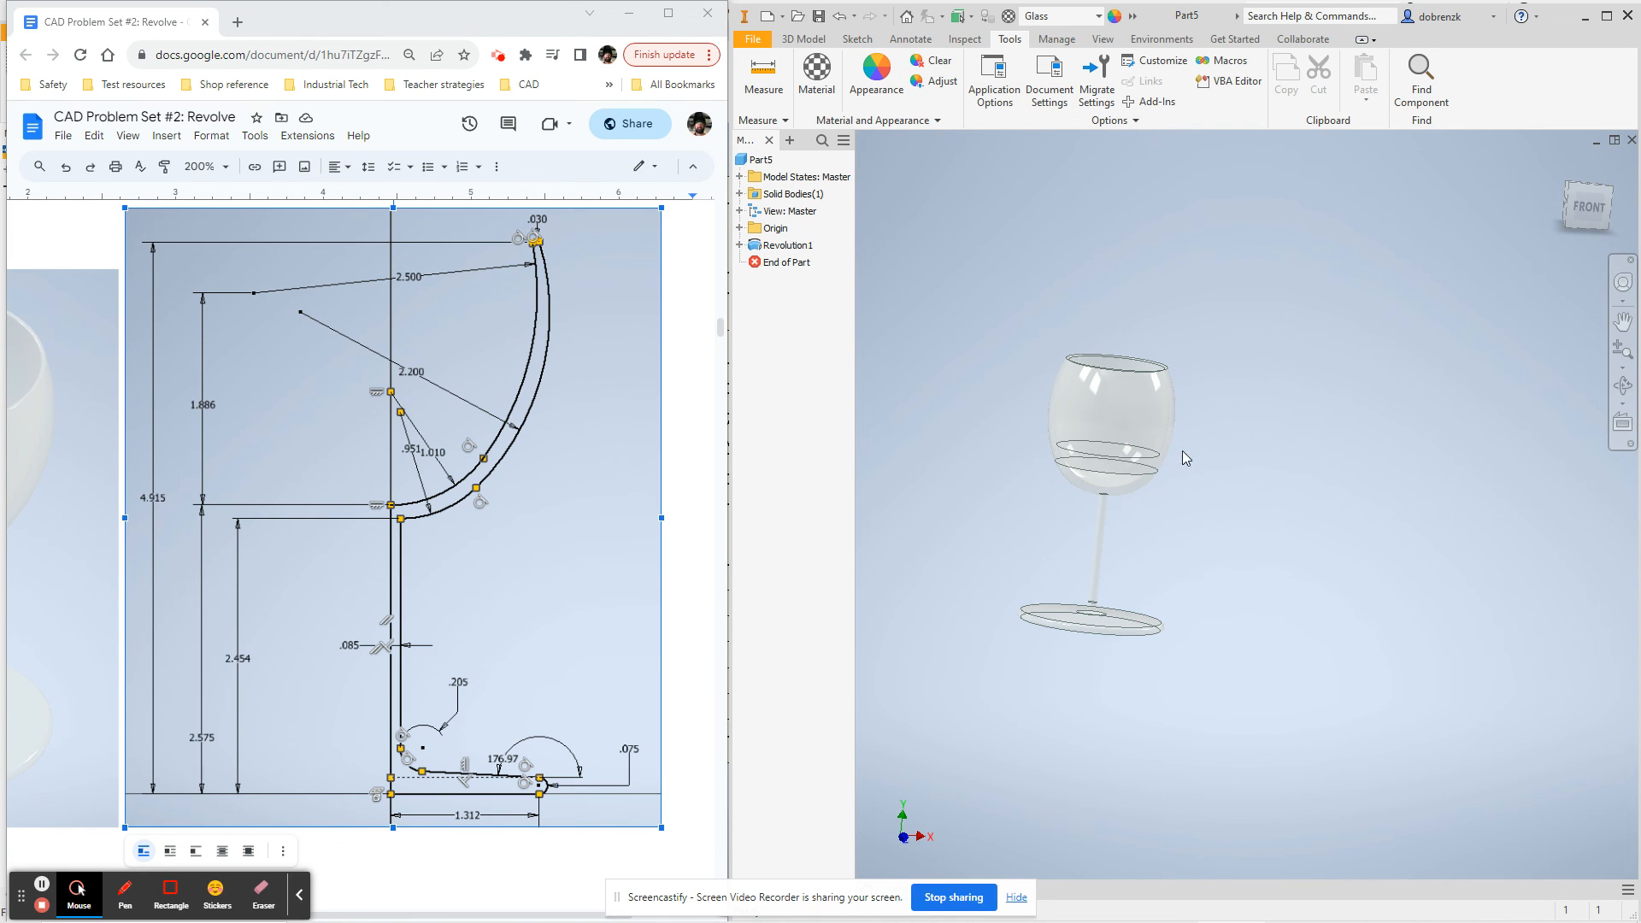
Set the visual style of the glass model to Shaded, without edges
{"action": "left_click", "coordinate": [1096, 77]}
{"action": "left_click", "coordinate": [1034, 189]}
{"action": "left_click", "coordinate": [1102, 39]}
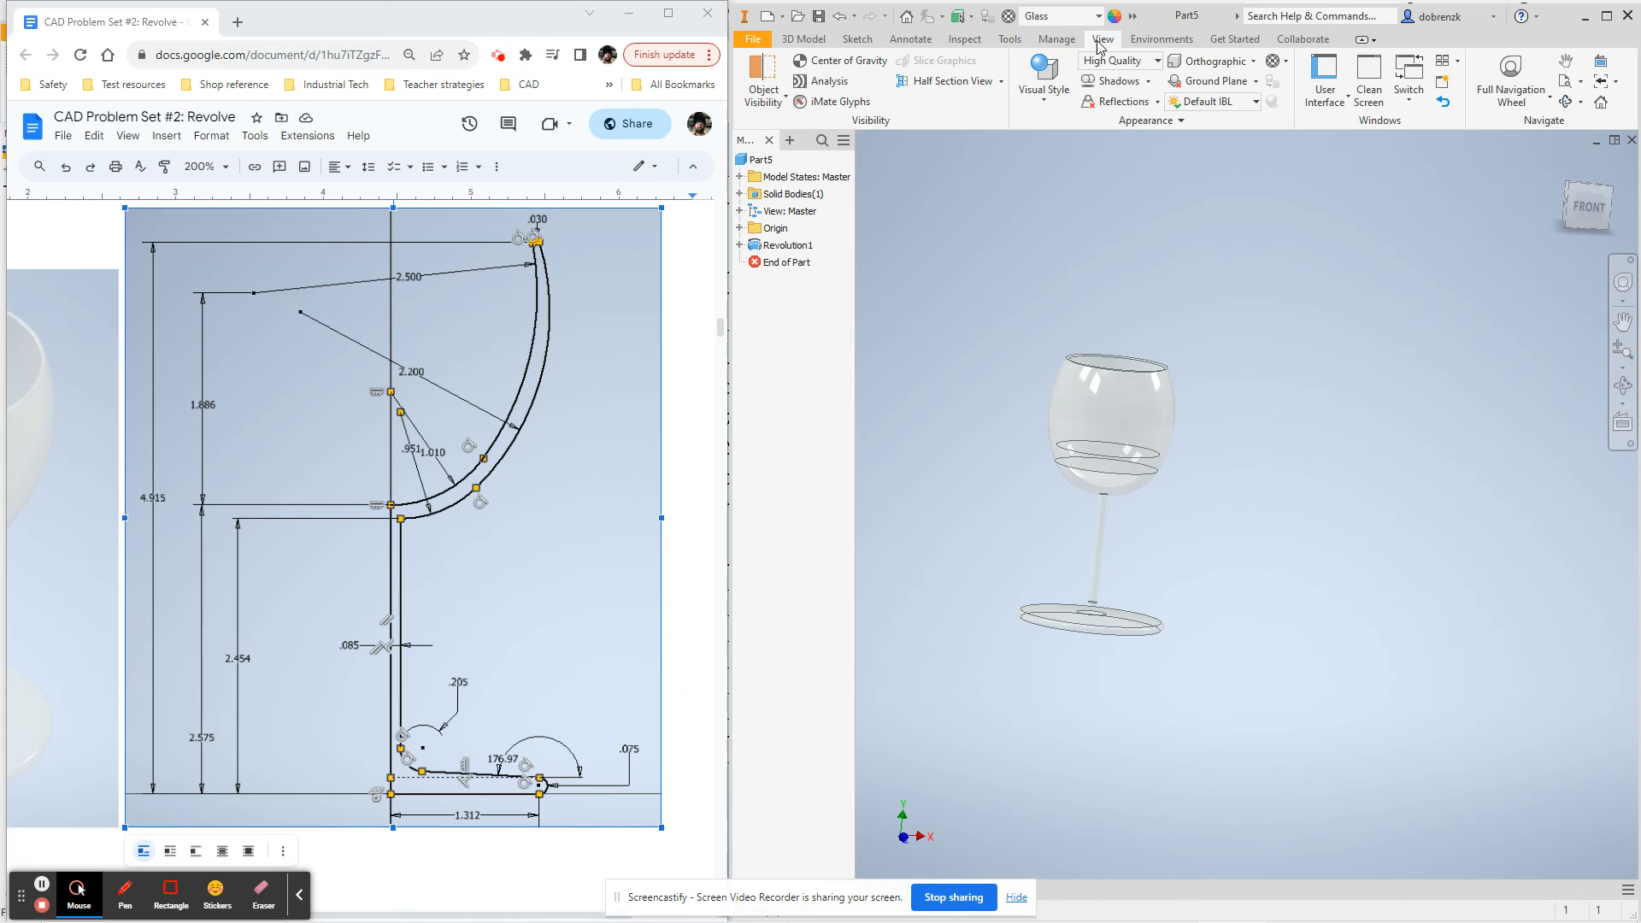
{"action": "left_click", "coordinate": [1045, 90]}
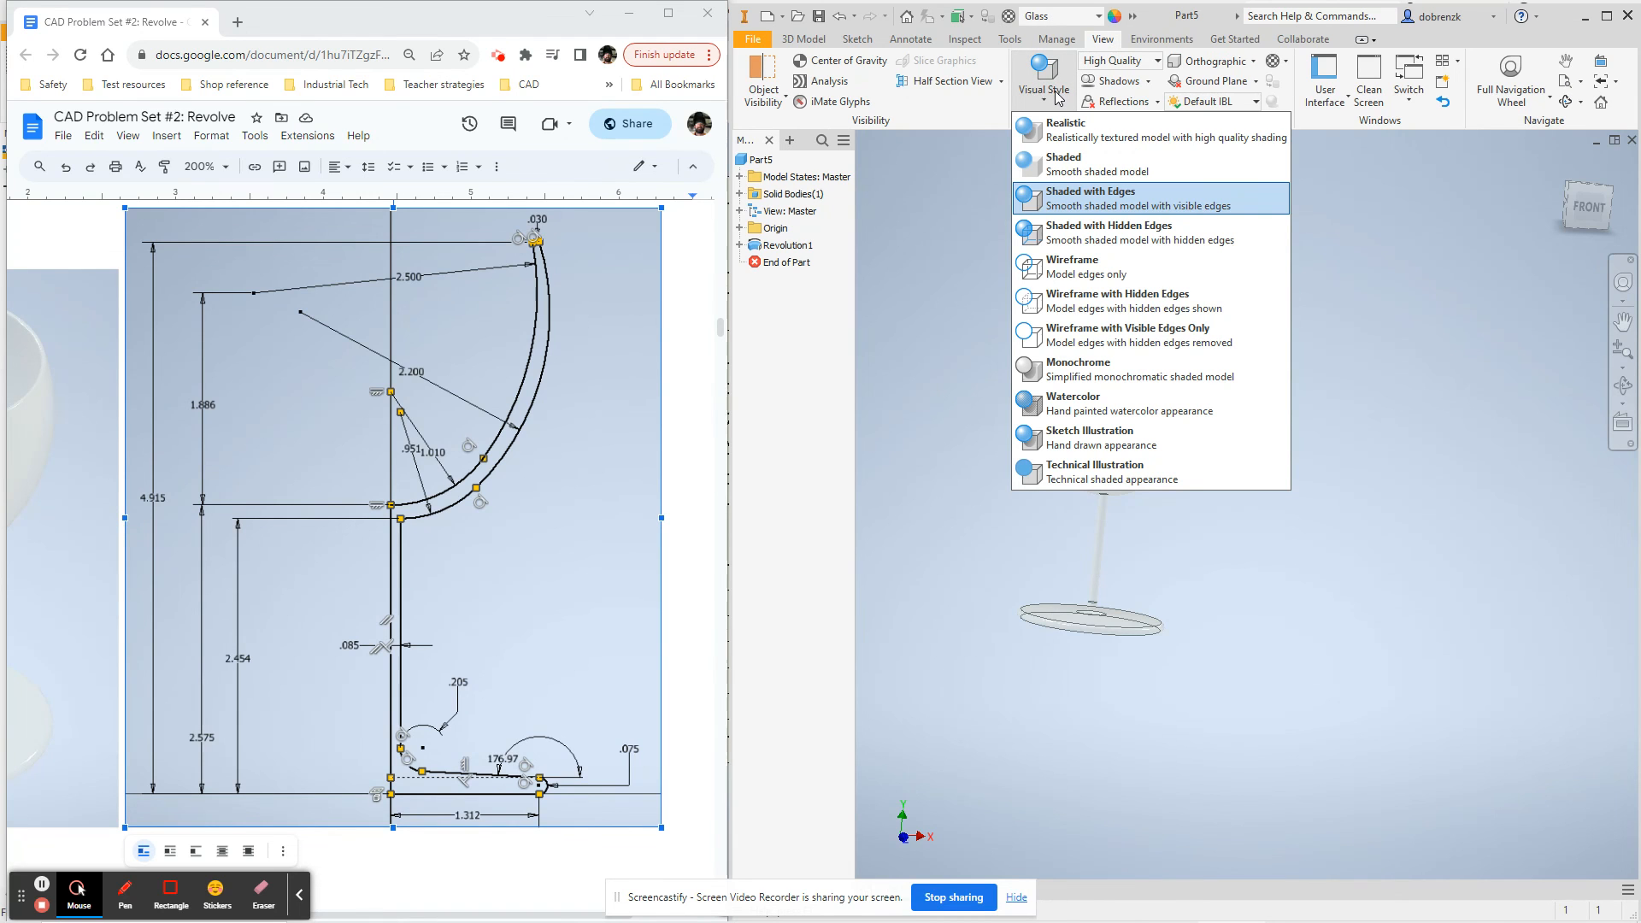
{"action": "left_click", "coordinate": [1071, 170]}
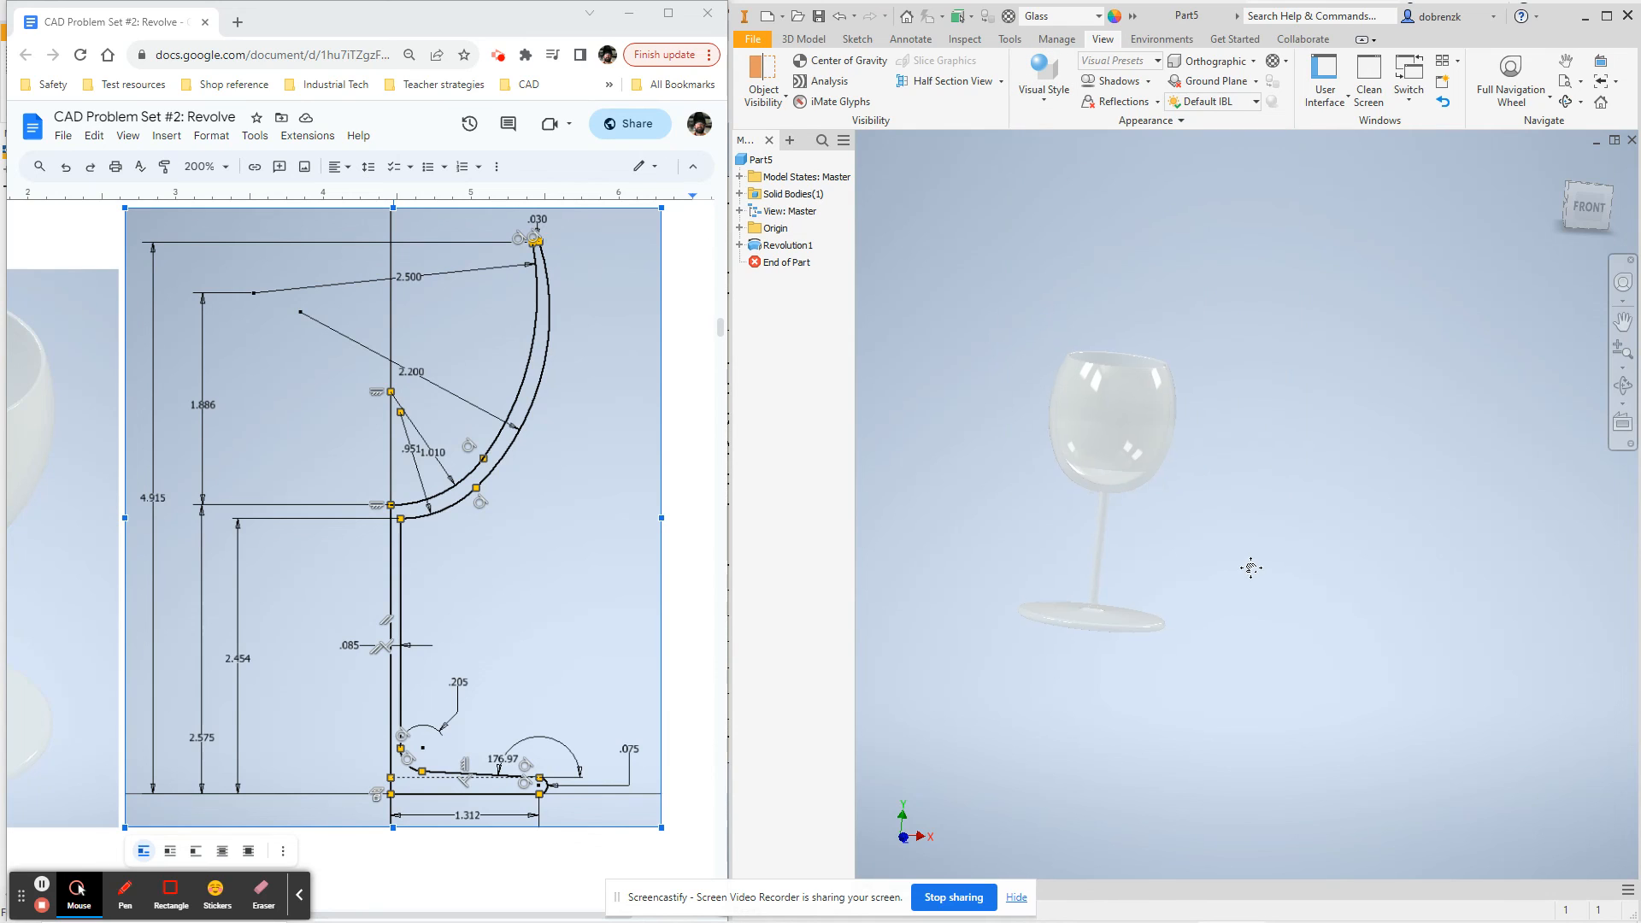
Turn the glass to an isometric view and compare it with the rendered picture and profile drawing in the assignment document
{"action": "middle_click_drag", "start_coordinate": [1250, 569], "coordinate": [1302, 518]}
{"action": "left_click", "coordinate": [1560, 165]}
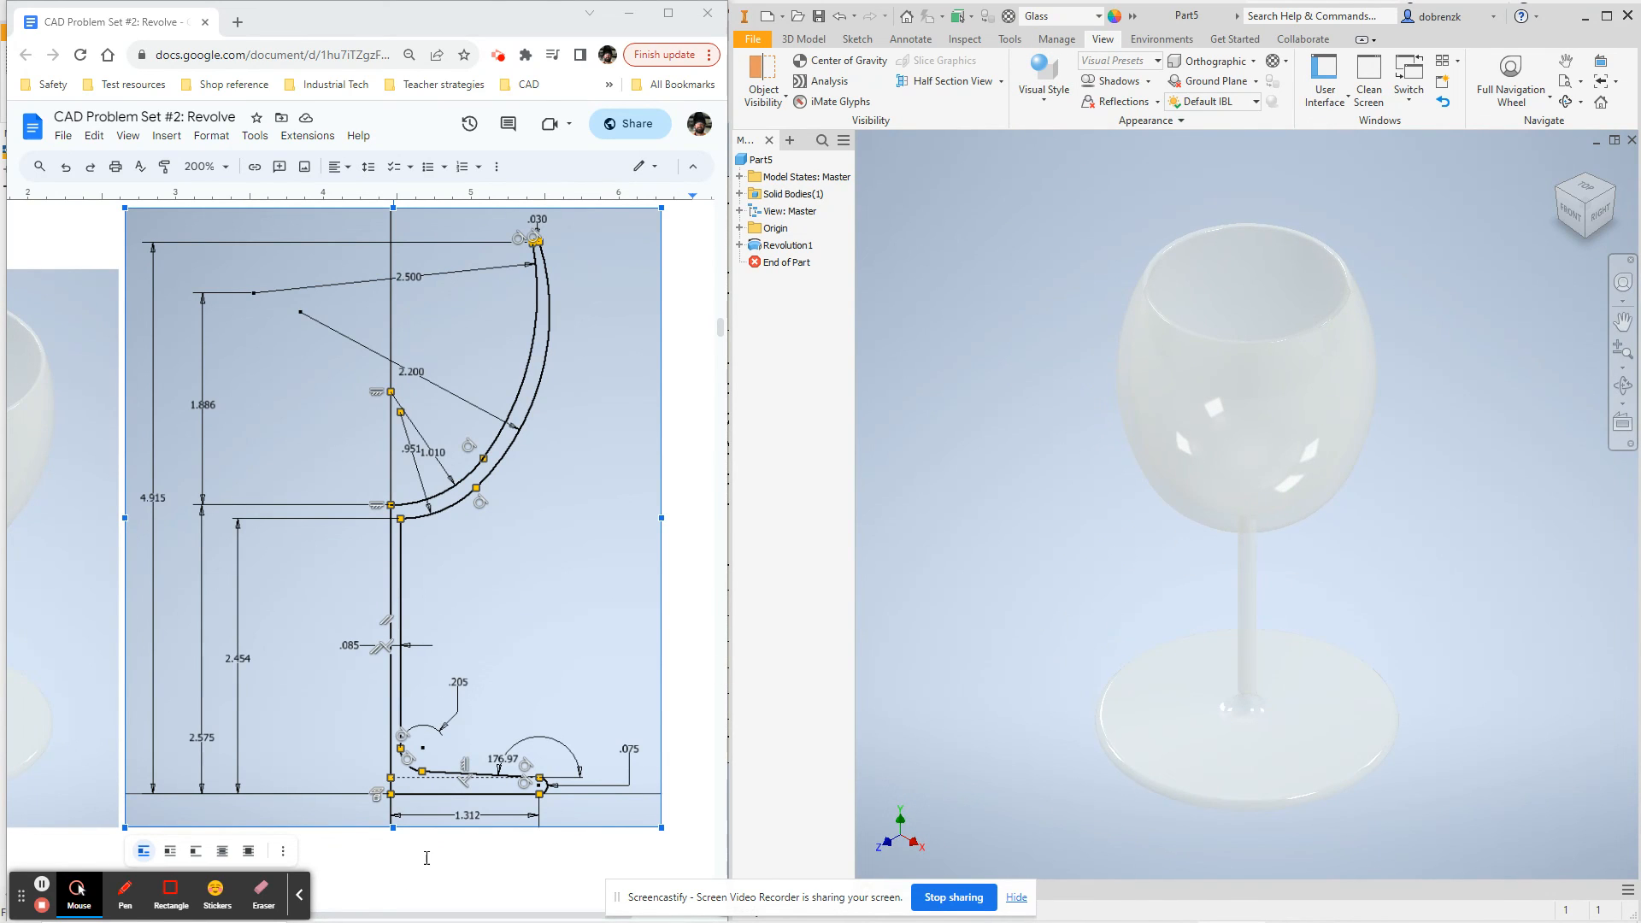
{"action": "left_click_drag", "start_coordinate": [418, 914], "coordinate": [203, 906]}
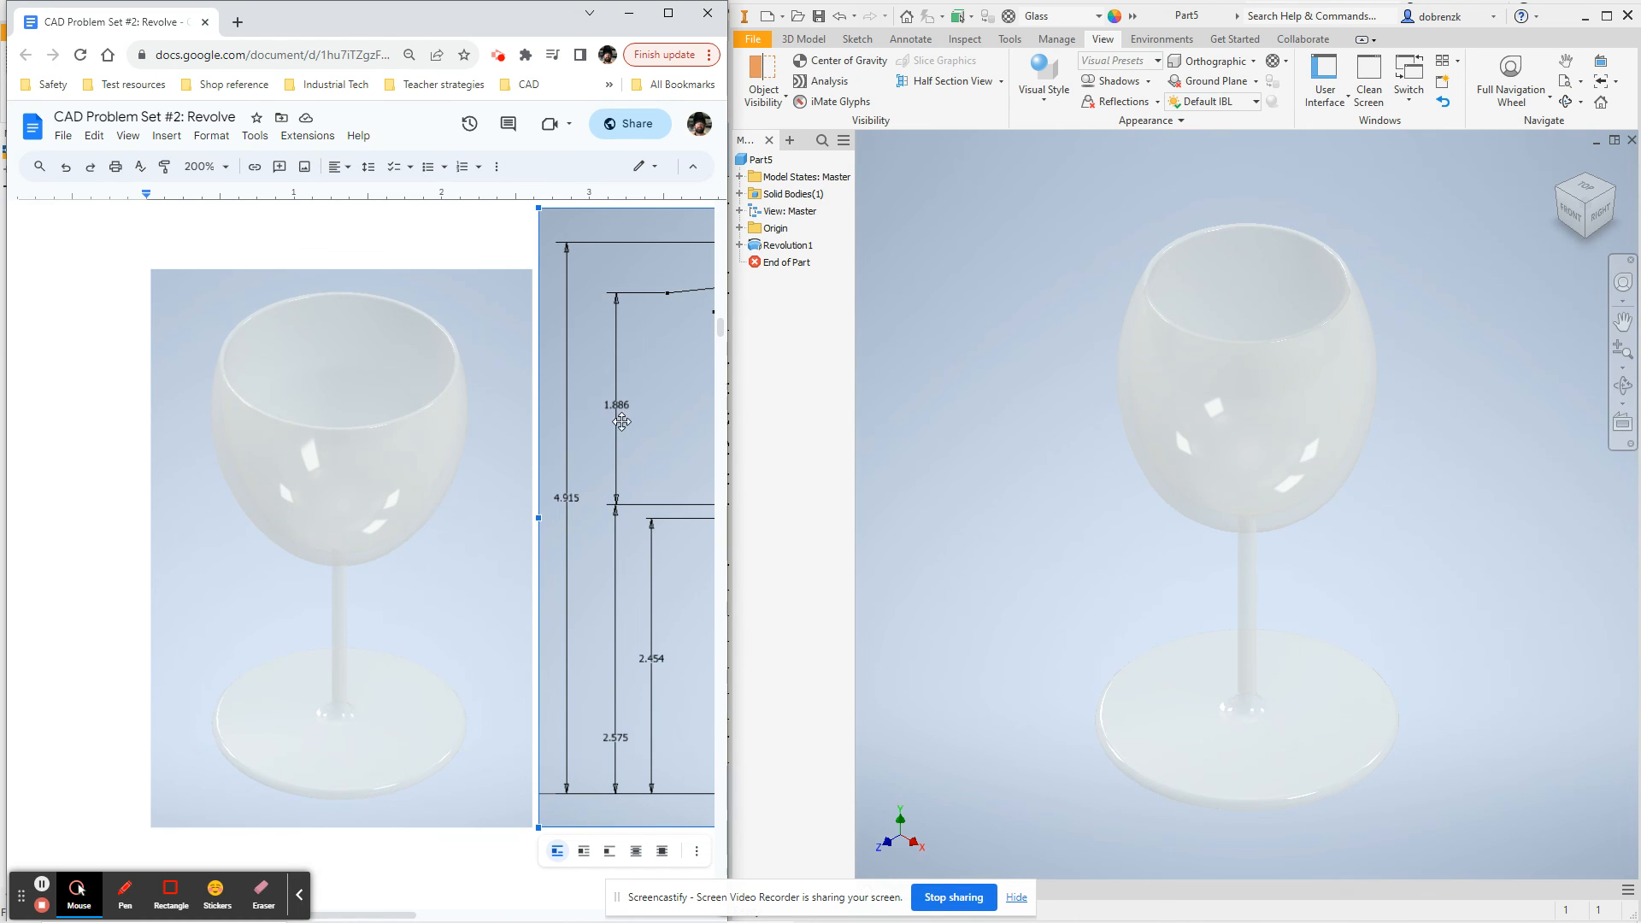
{"action": "scroll", "coordinate": [404, 911], "scroll_direction": "right", "scroll_amount": 5}
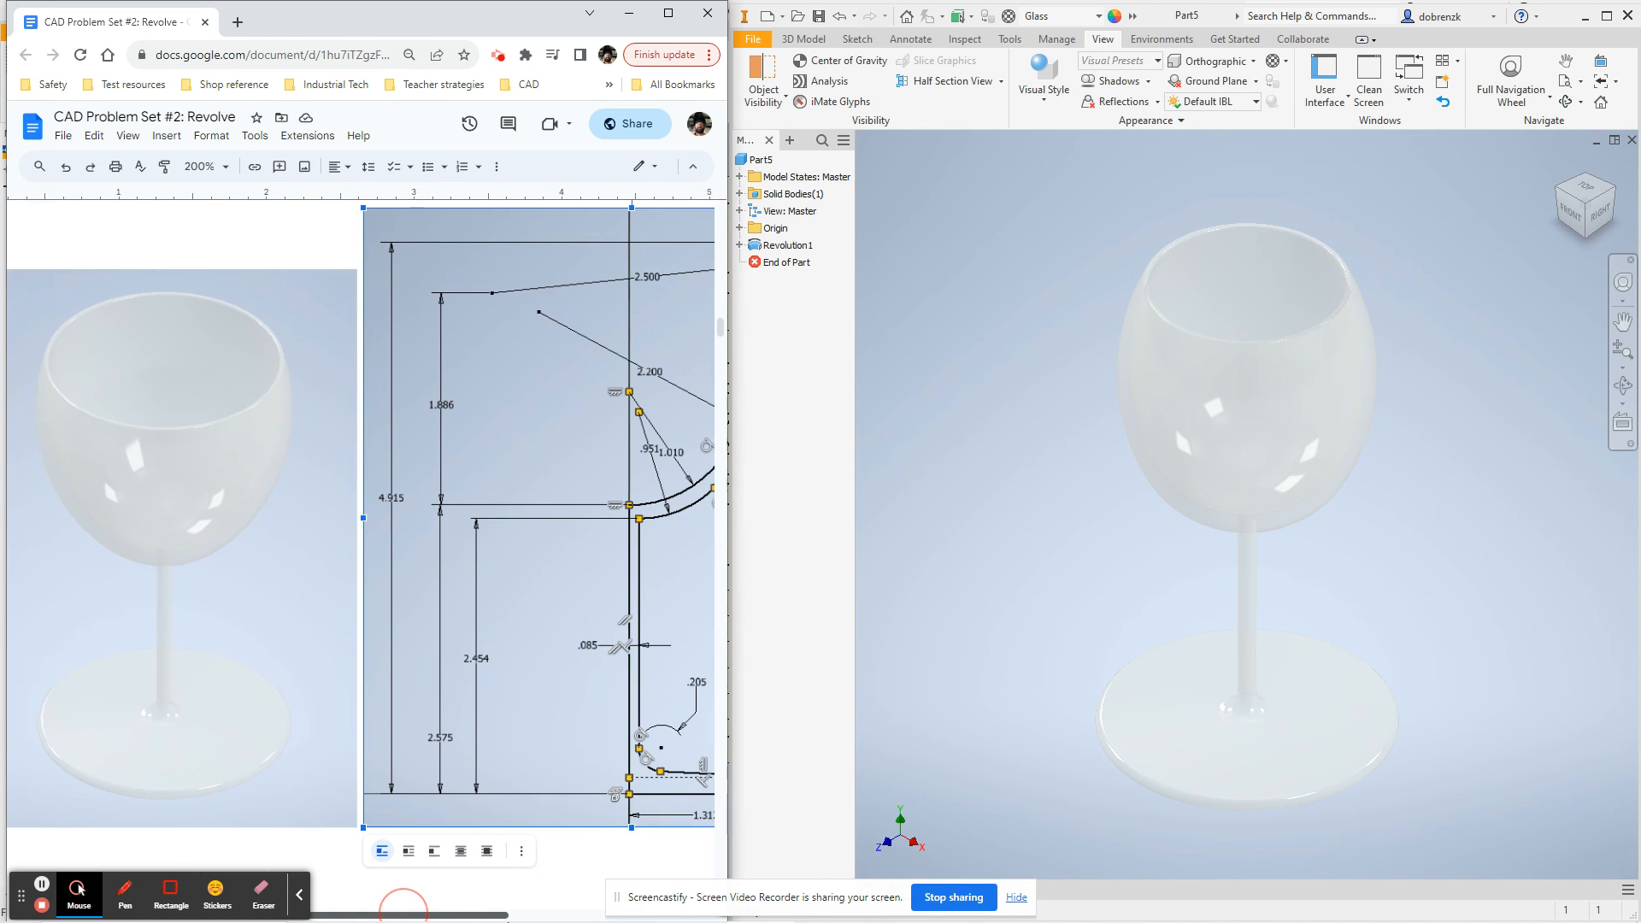
{"action": "scroll", "coordinate": [404, 911], "scroll_direction": "left", "scroll_amount": 5}
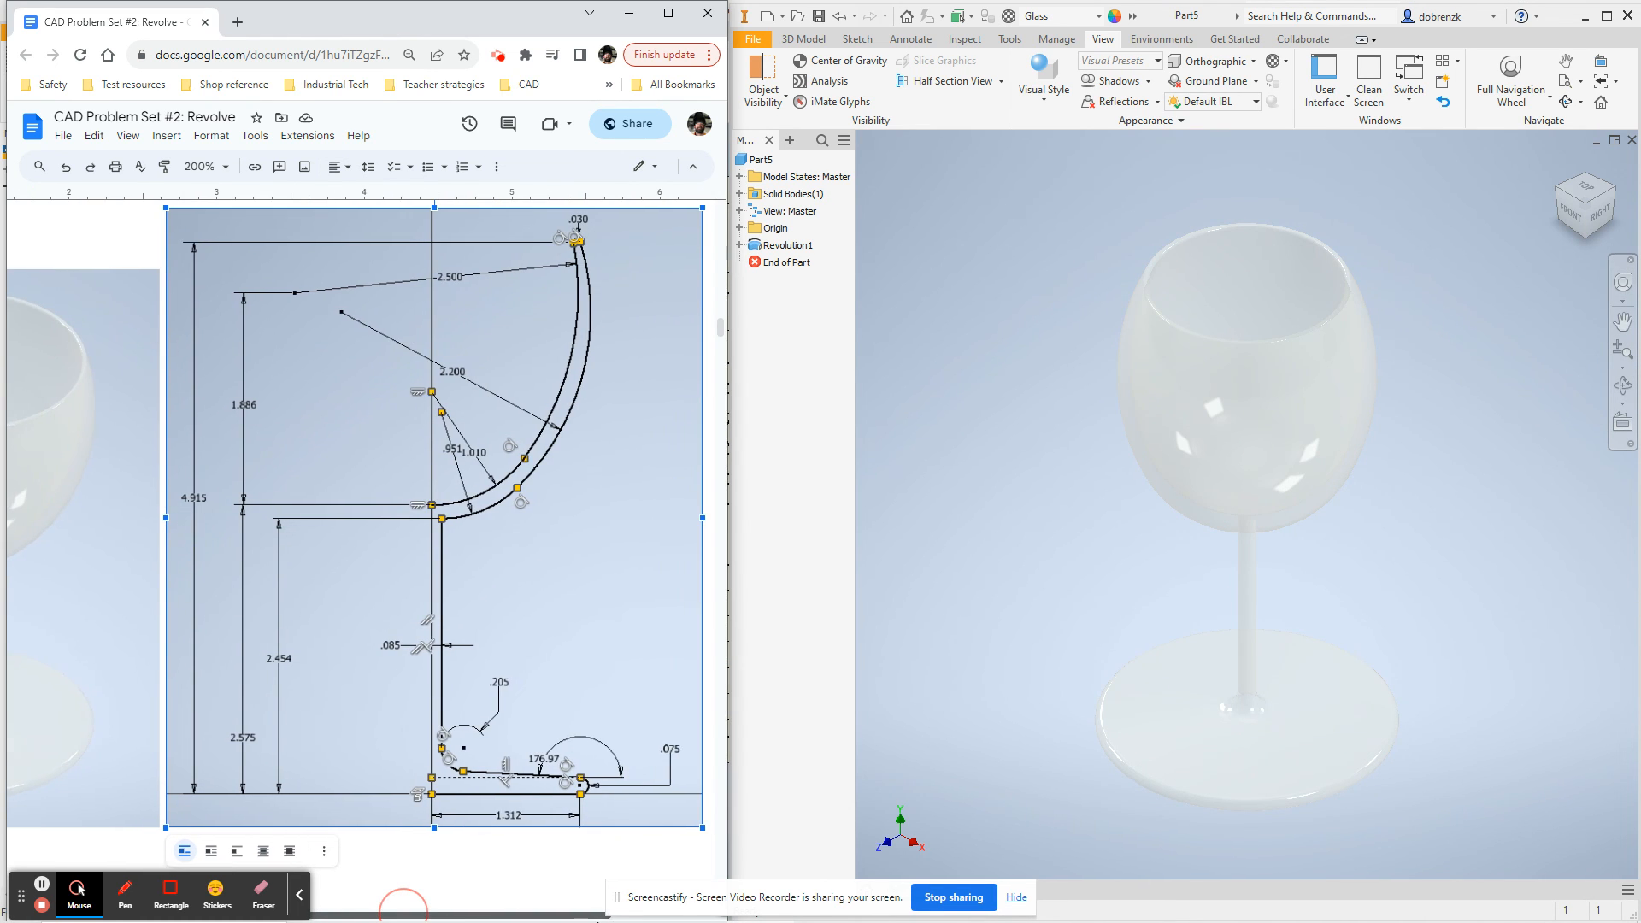
{"action": "scroll", "coordinate": [466, 909], "scroll_direction": "right", "scroll_amount": 5}
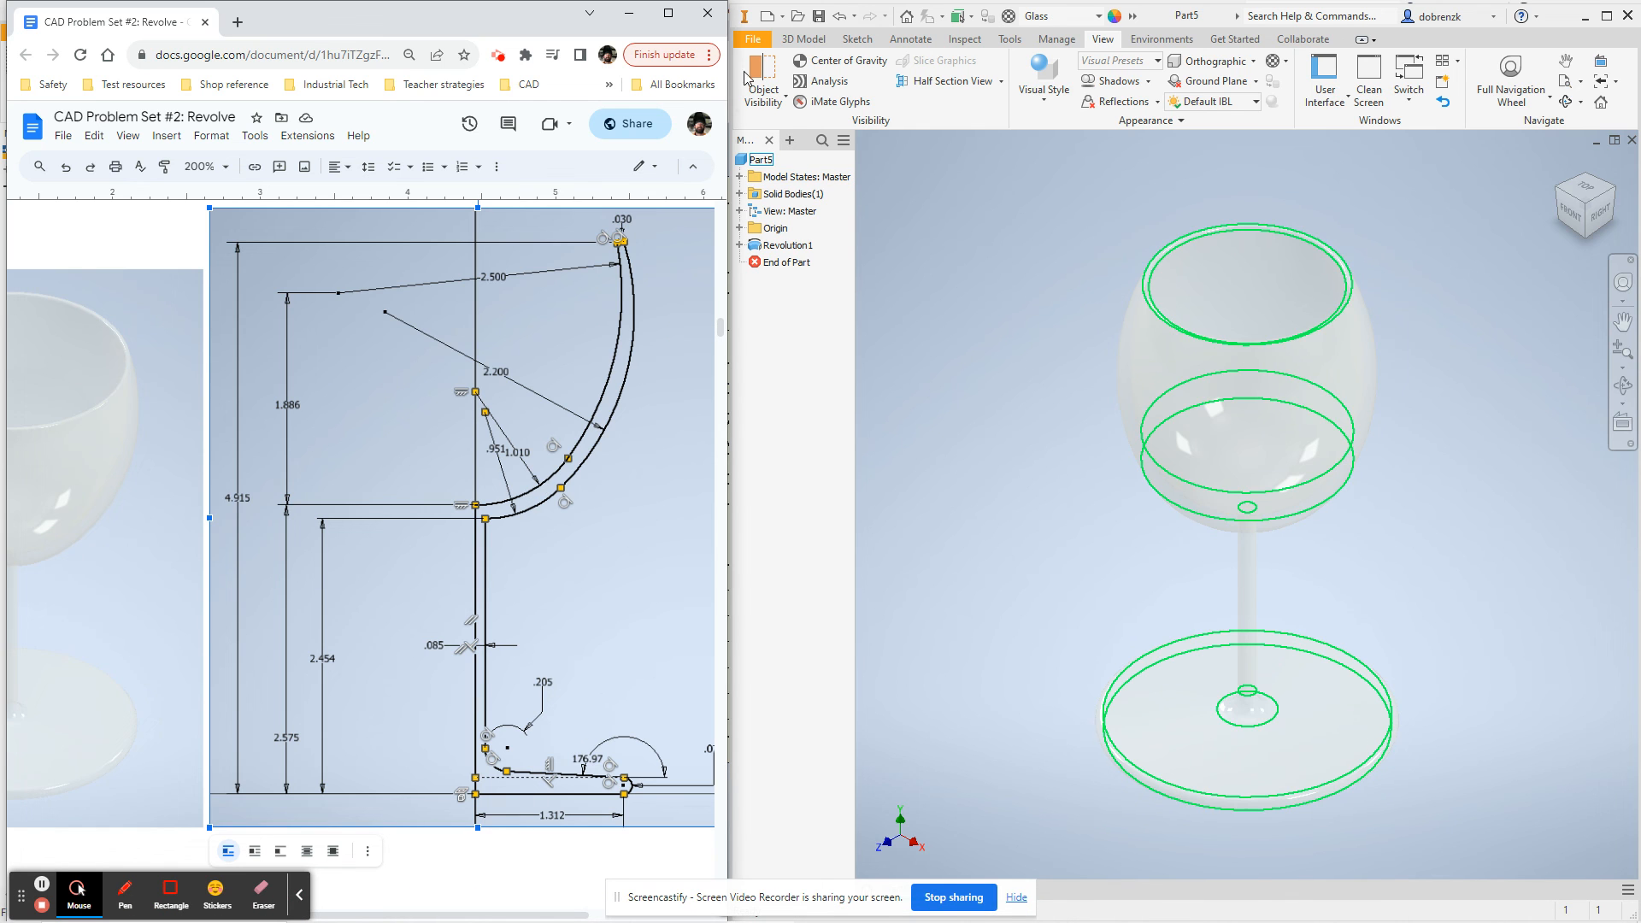
Open the file commands for the wine glass part
{"action": "left_click", "coordinate": [753, 40]}
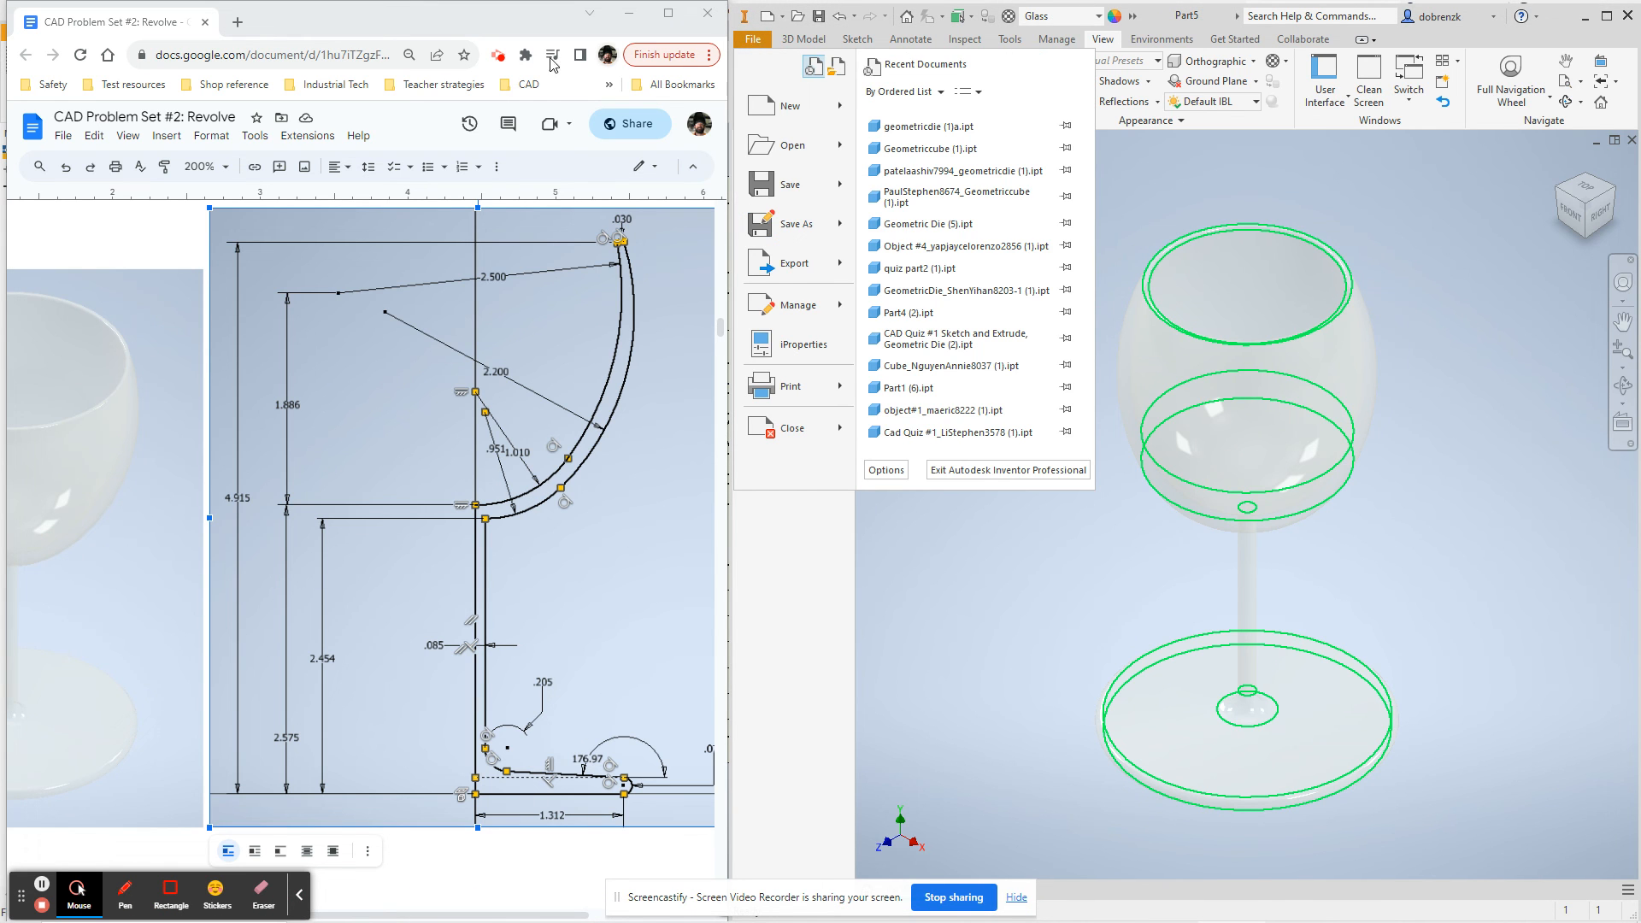